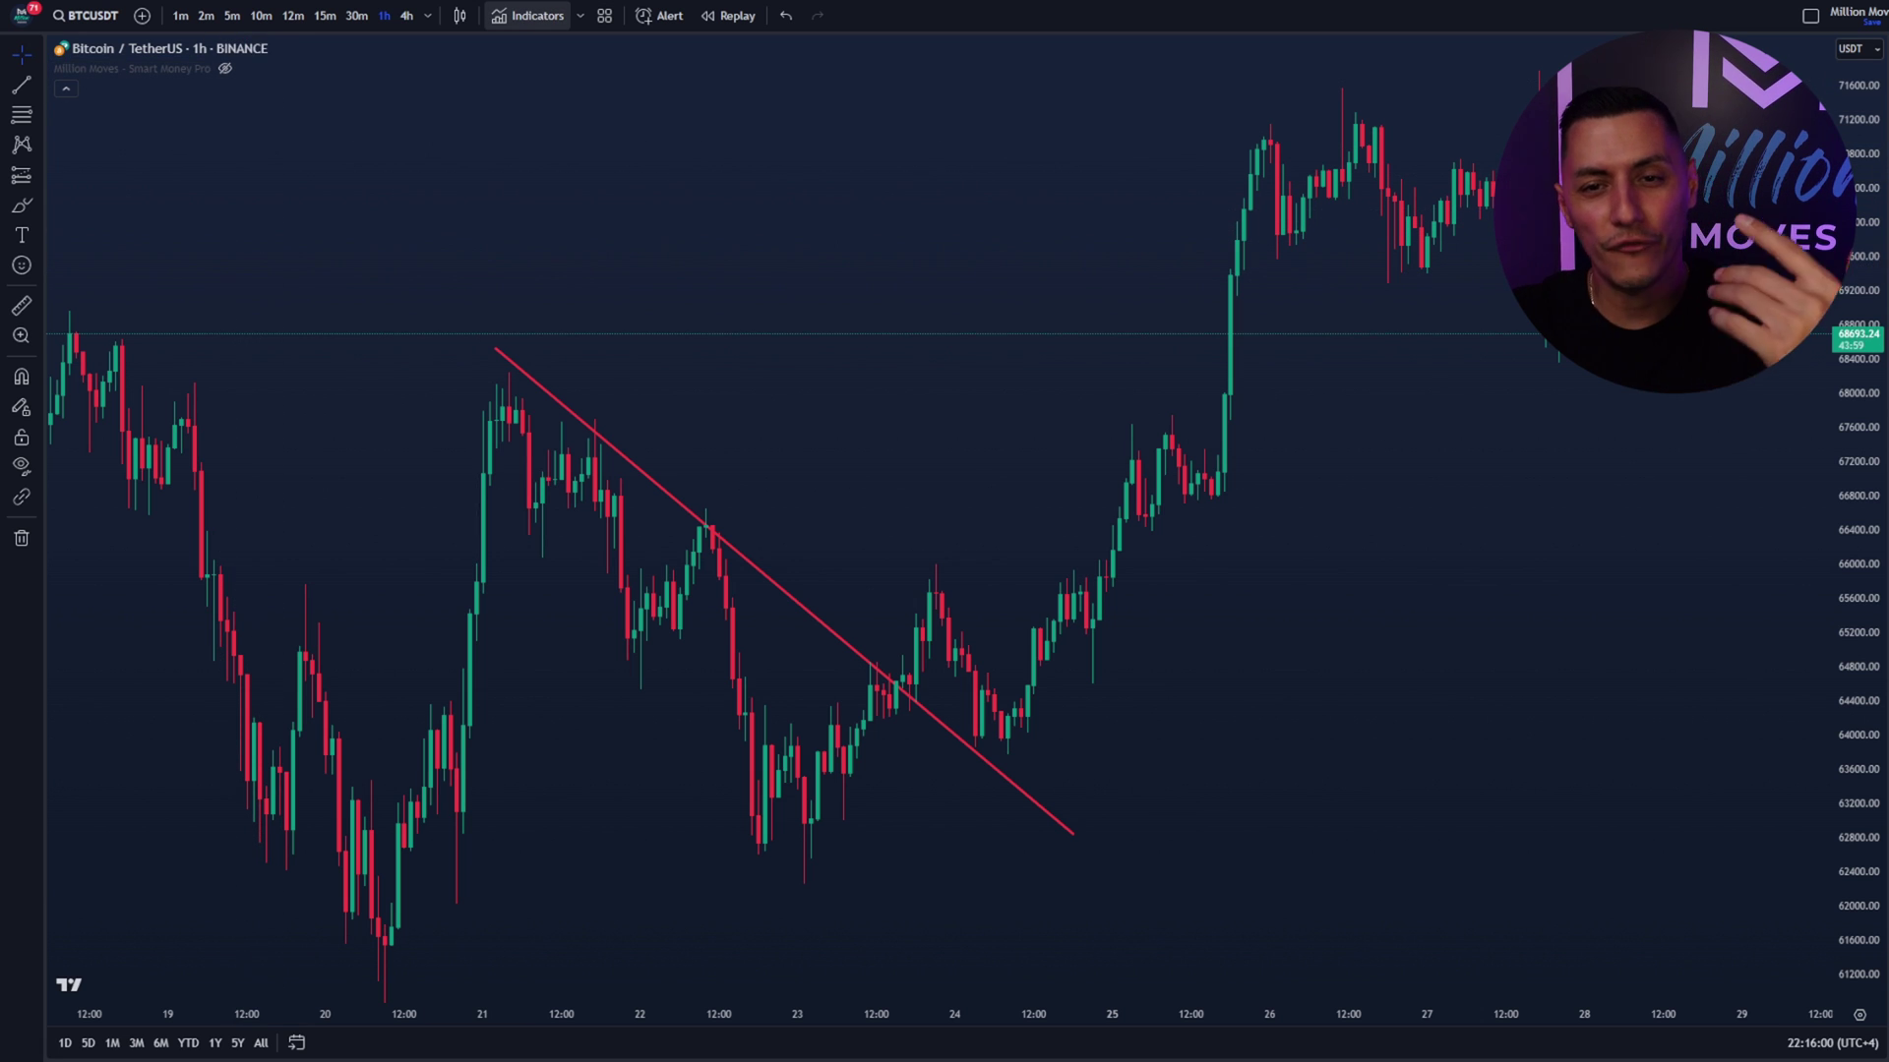
Step: Open the Indicators list to reach the Invite-only scripts such as Smart Money Pro
click(529, 19)
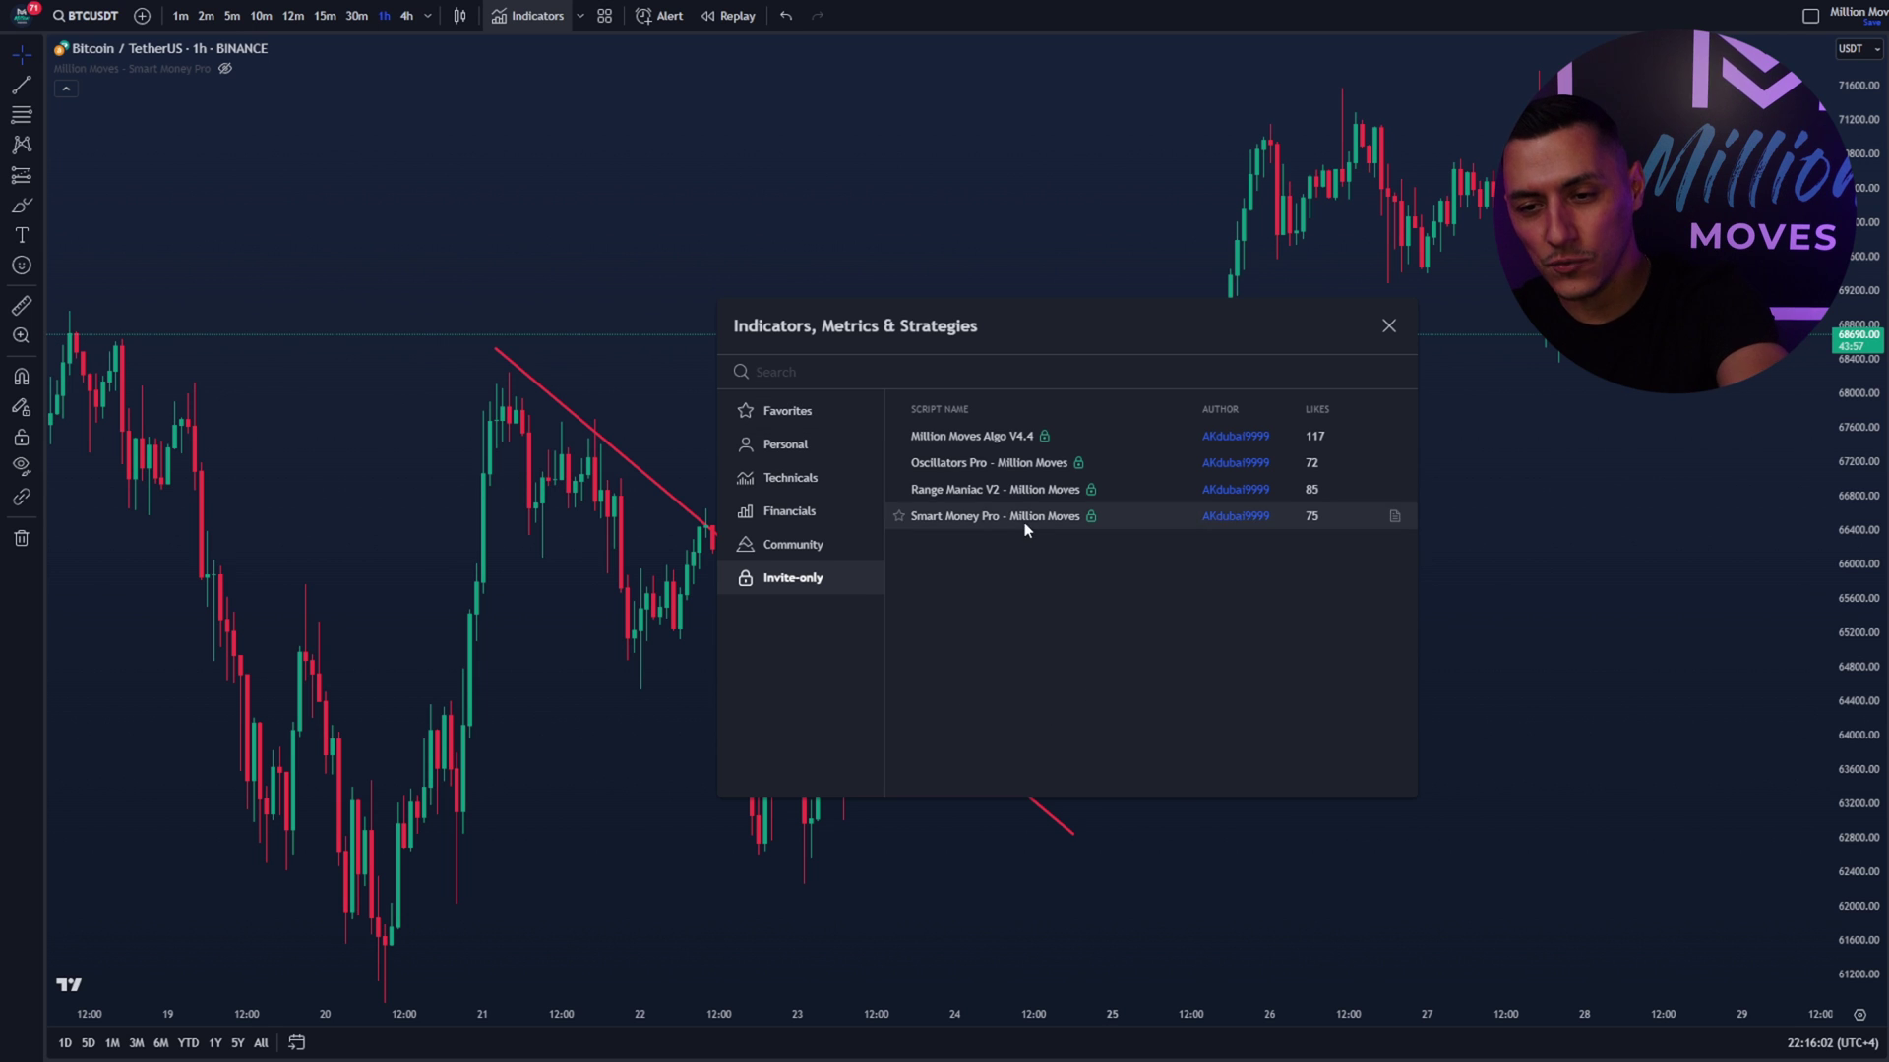
Step: Add Smart Money Pro, delete its hidden duplicate copy, and pan toward the latest candles
click(946, 515)
key(Escape)
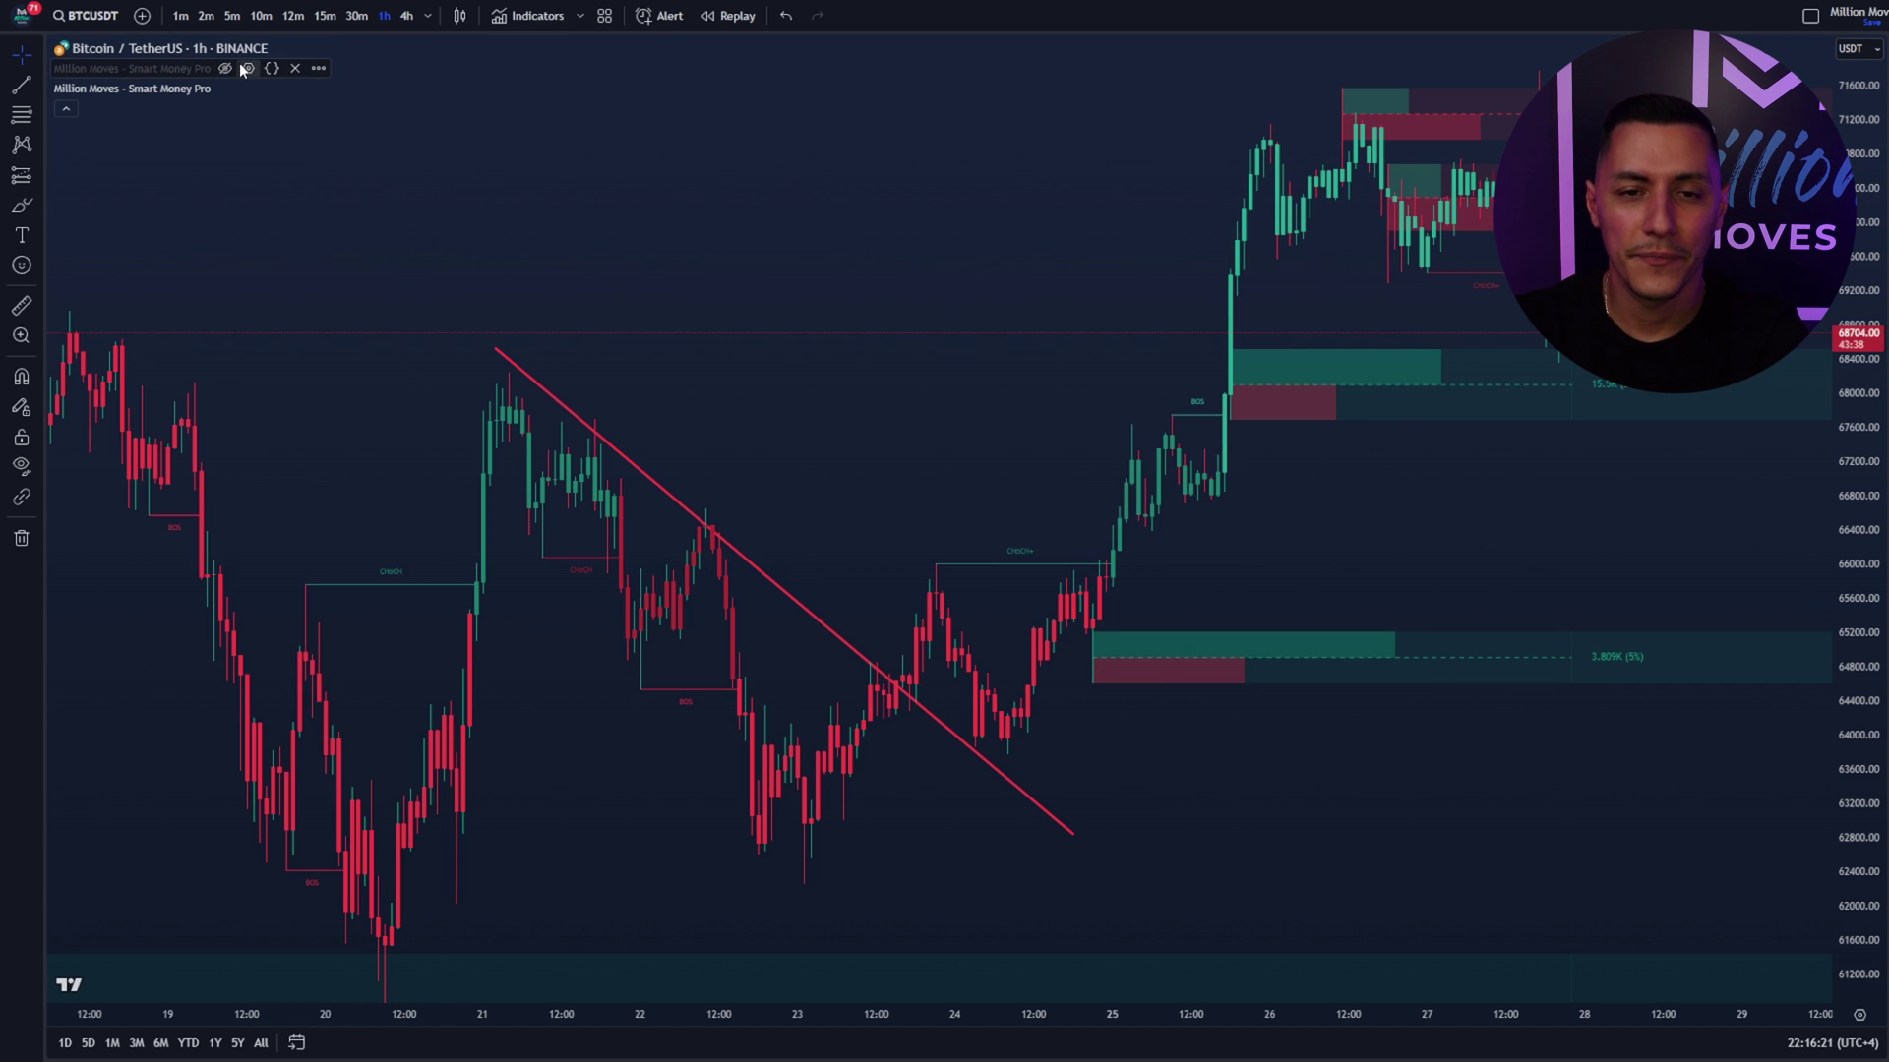
click(295, 68)
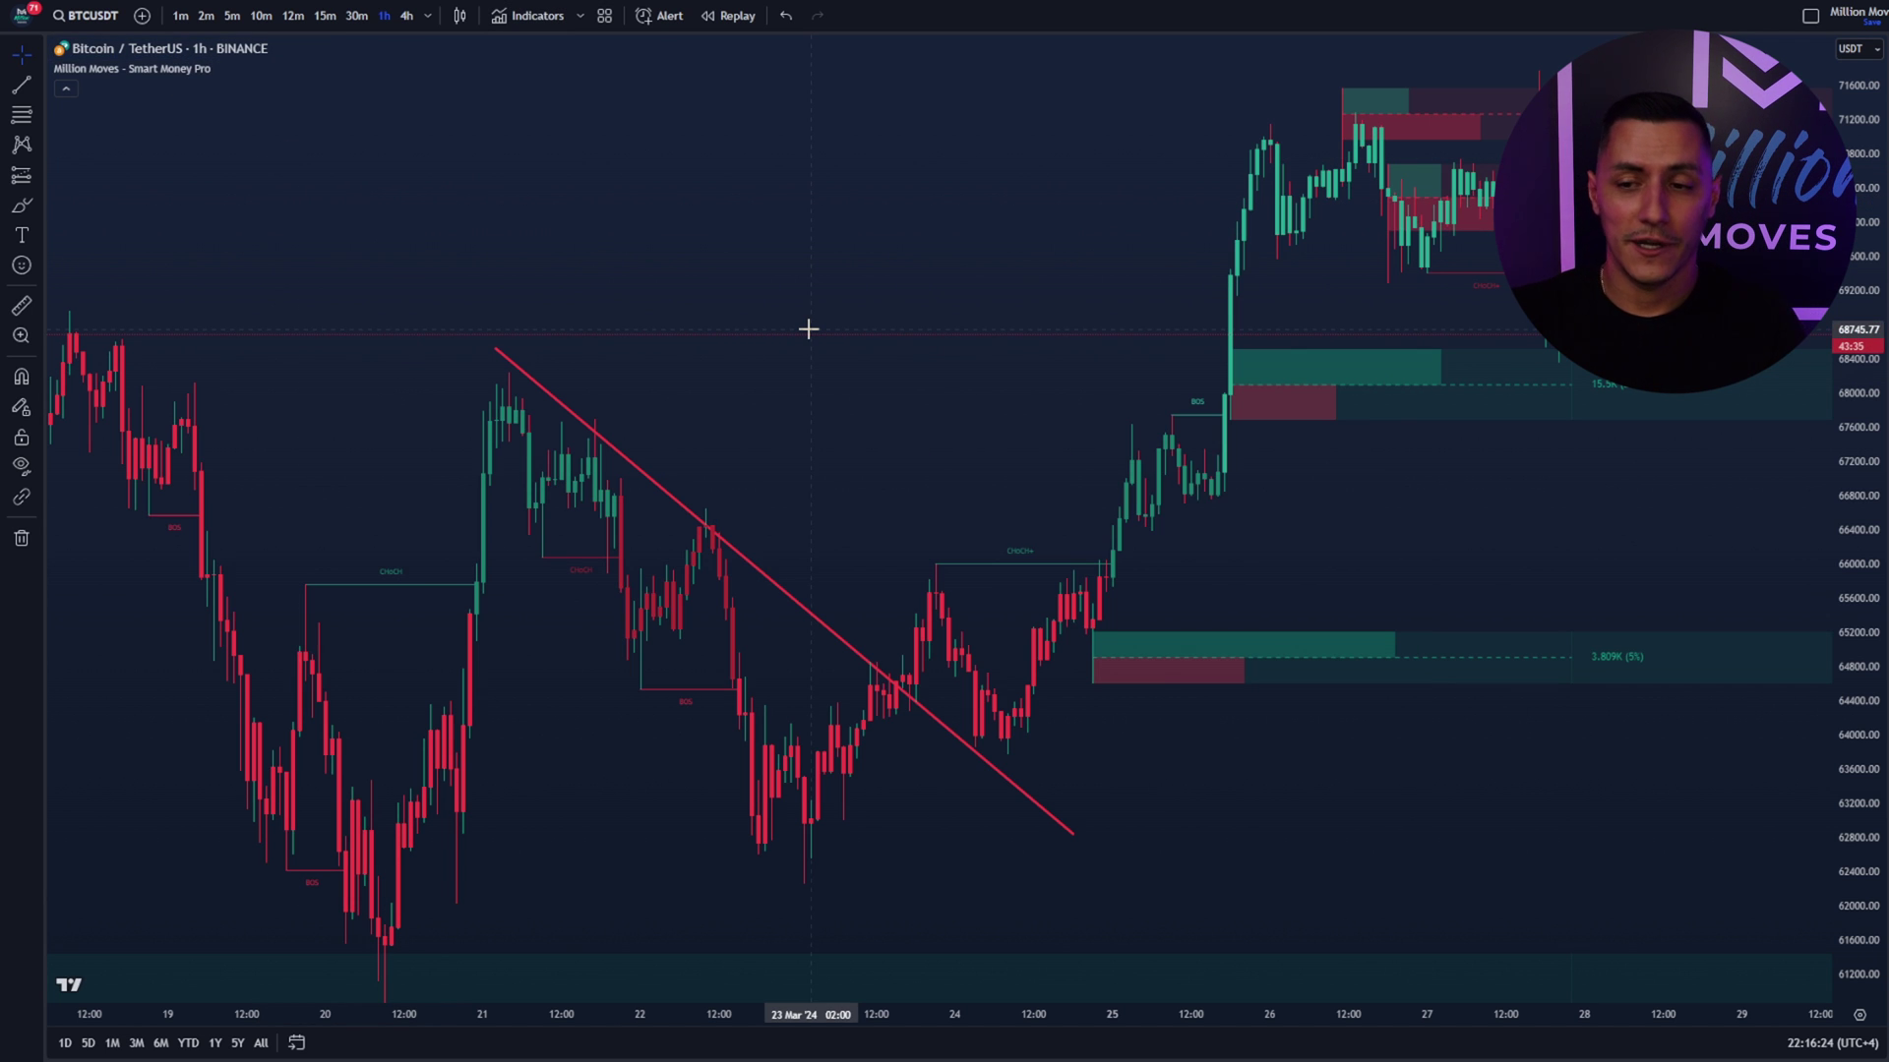
drag(806, 330, 598, 332)
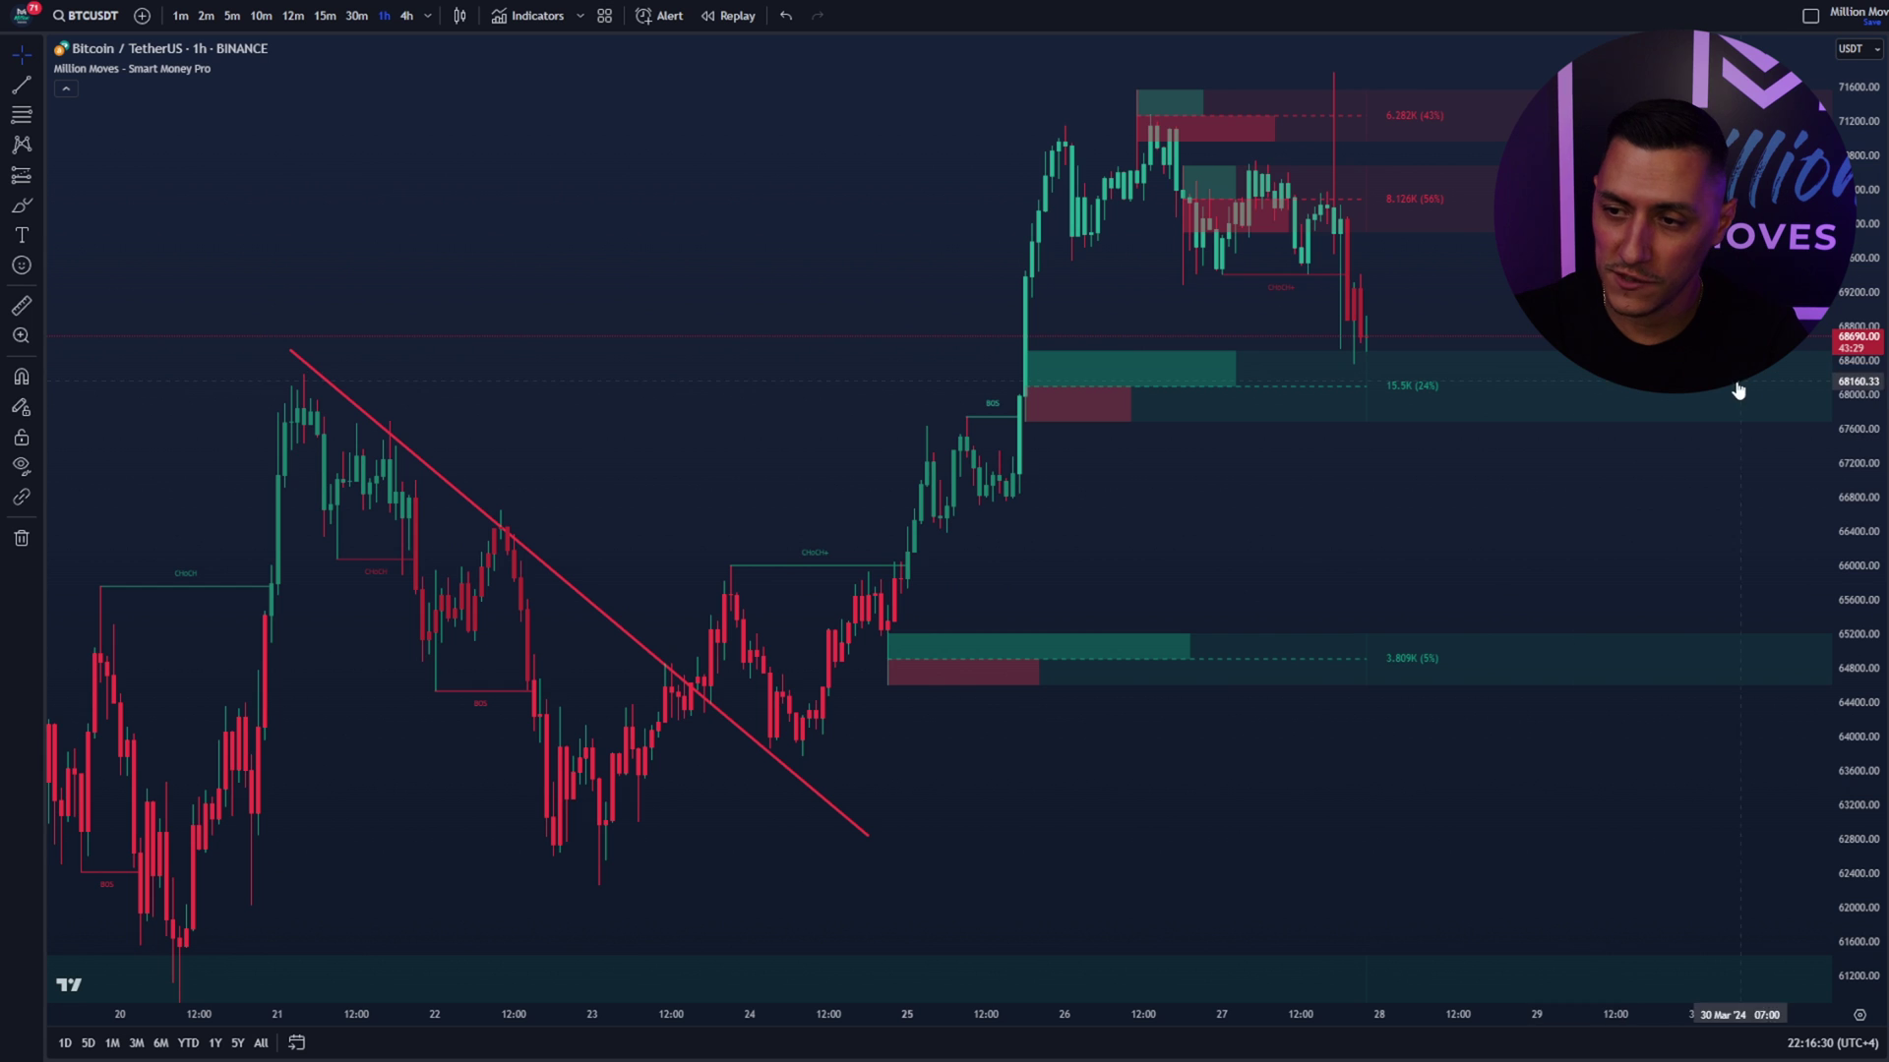
drag(1473, 515, 1300, 566)
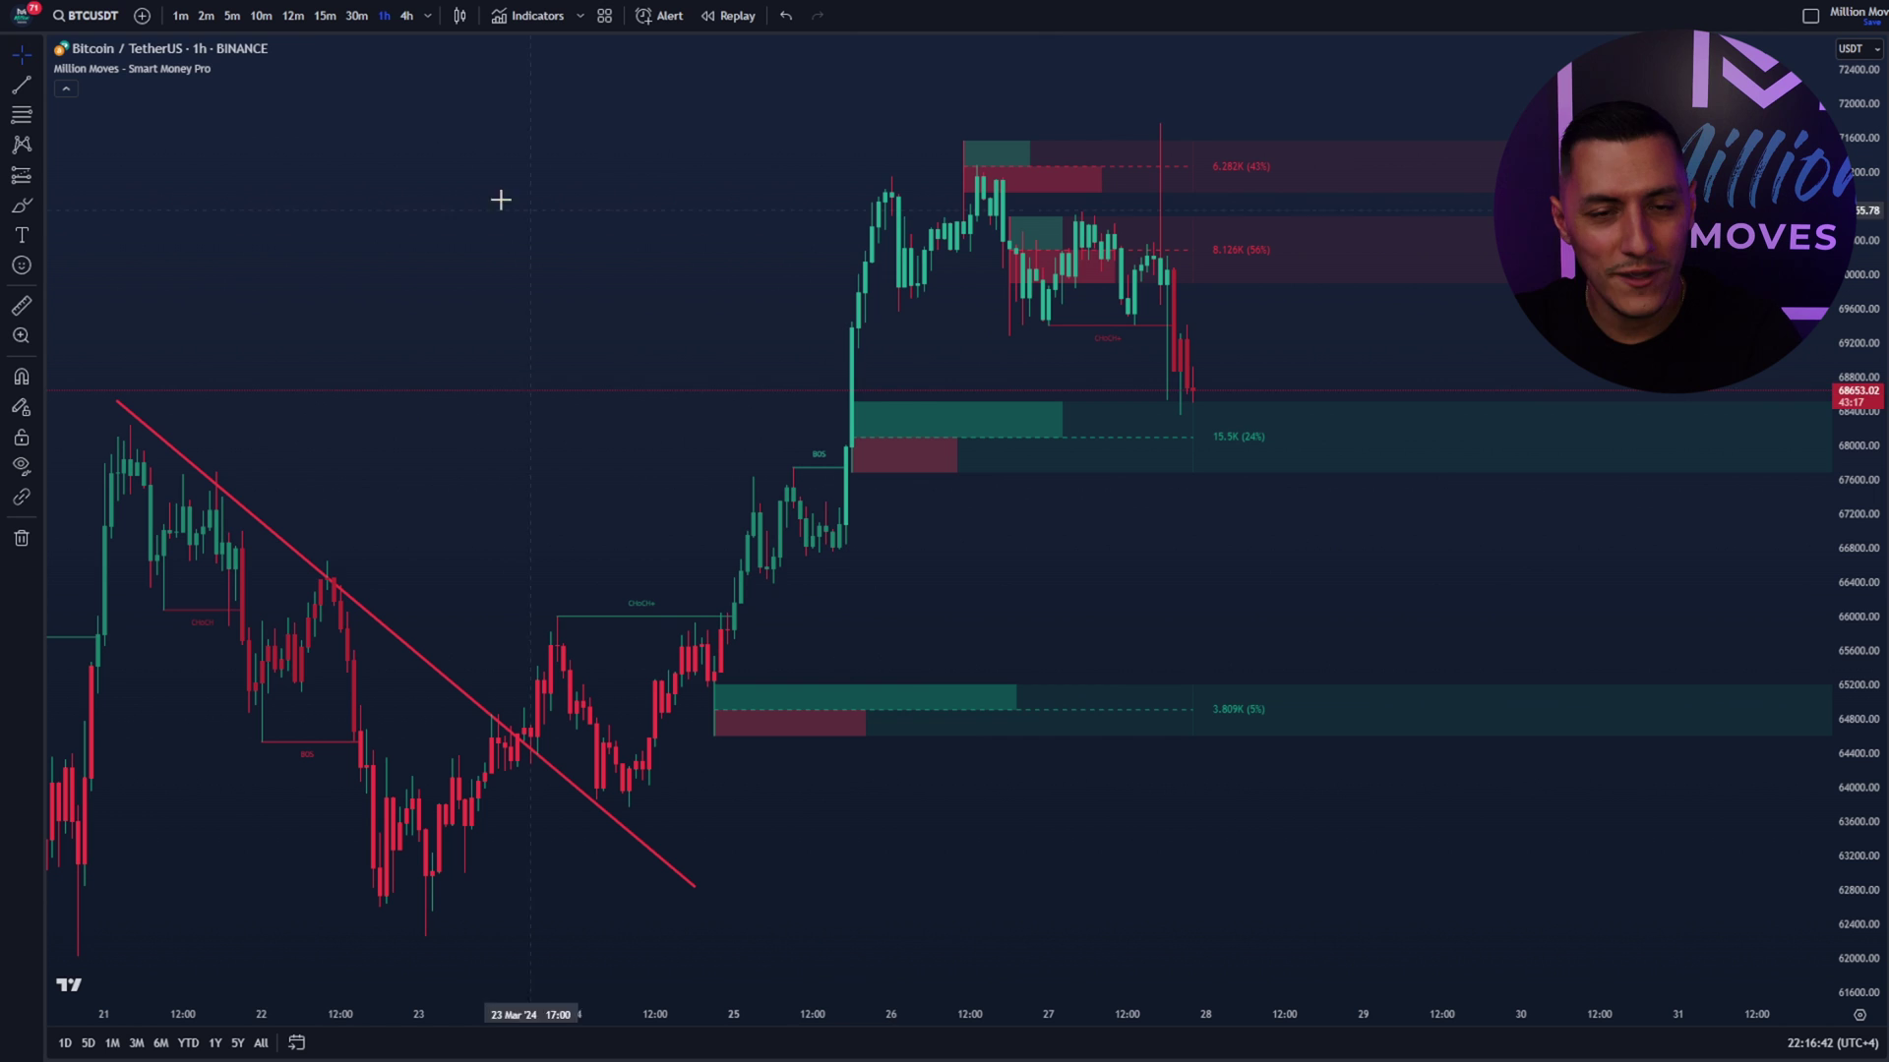
click(249, 69)
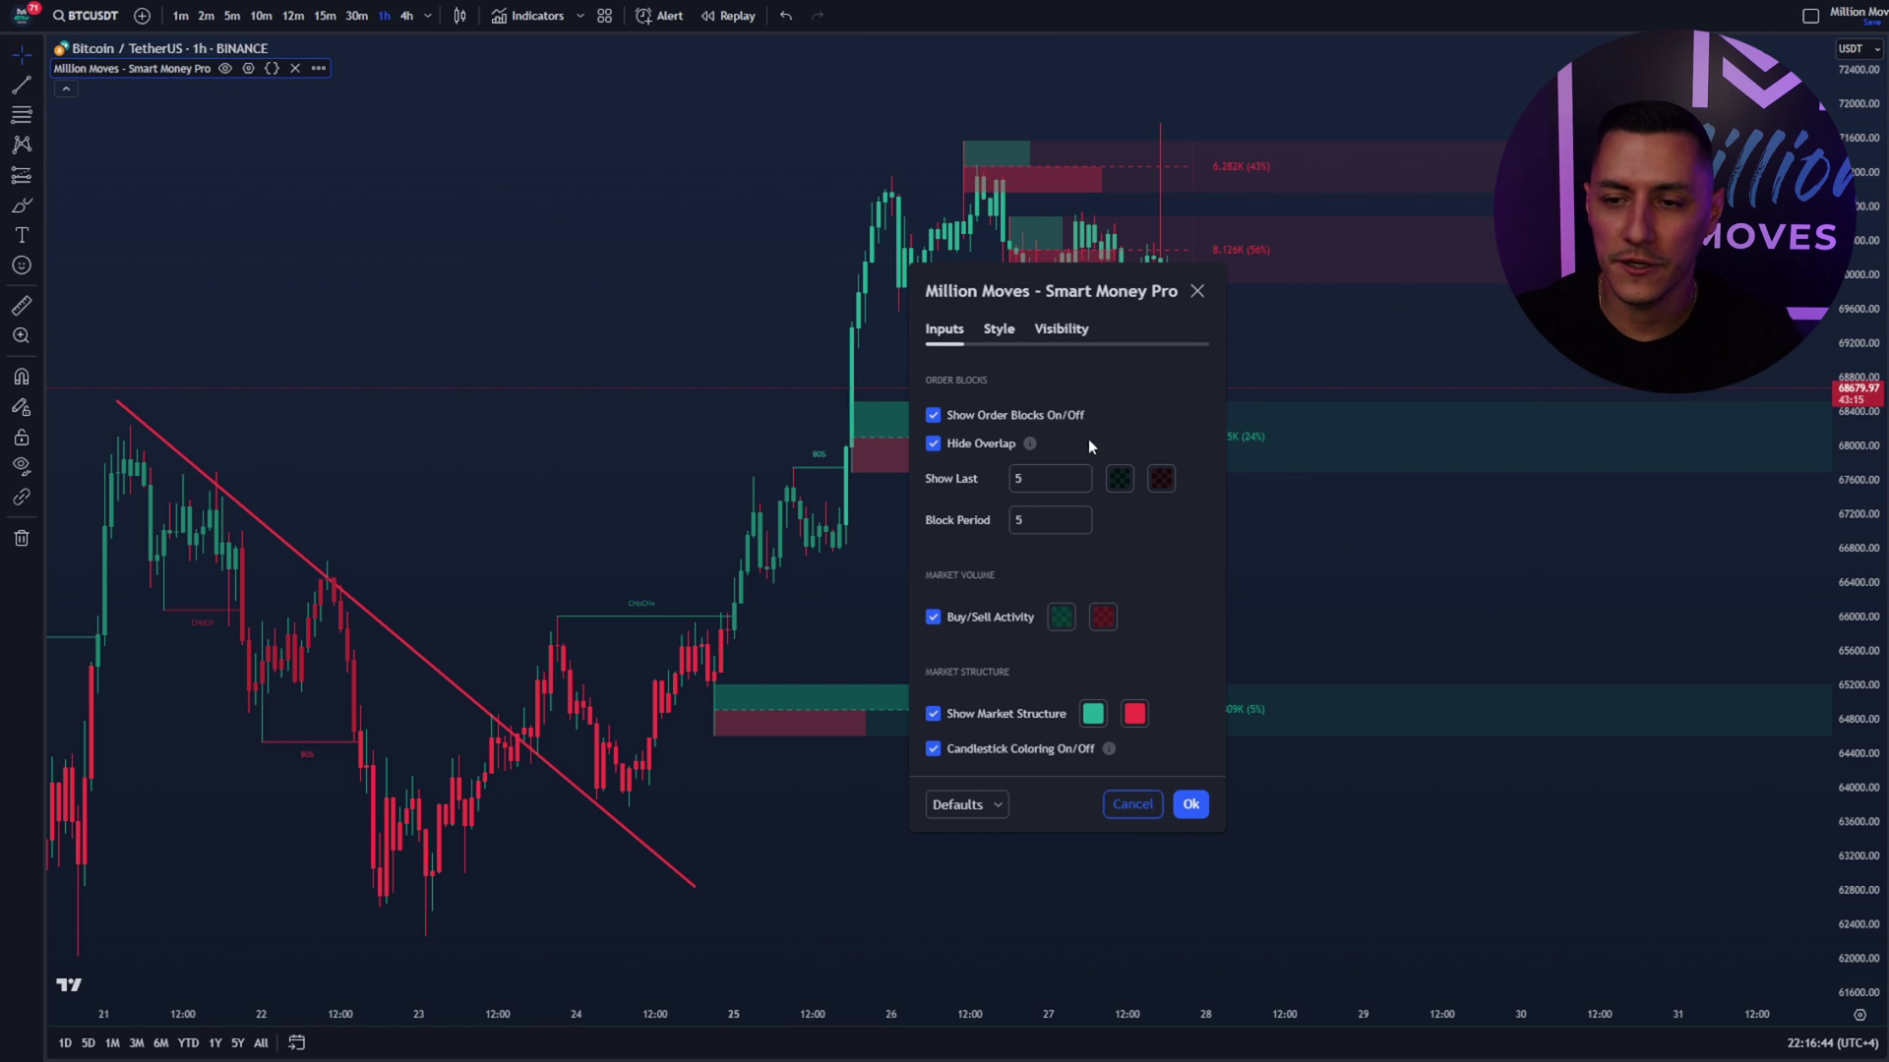
drag(974, 283, 1486, 367)
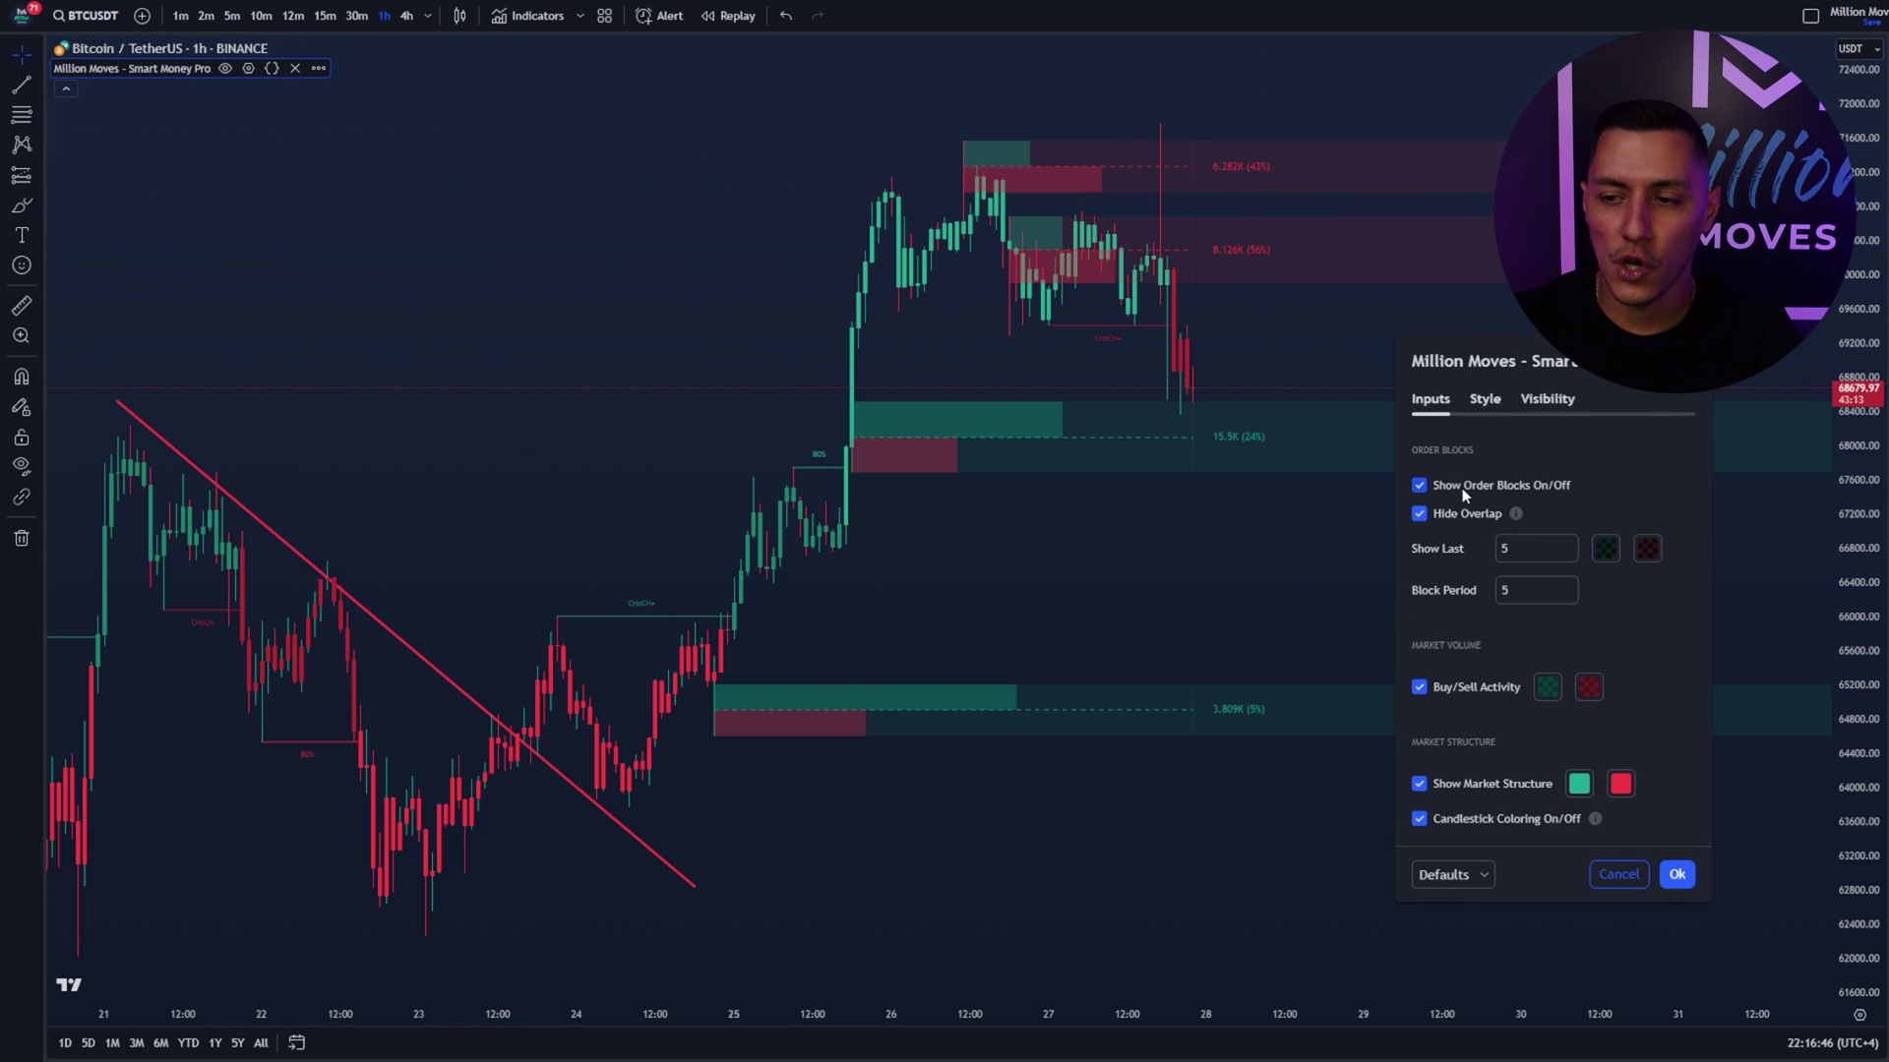
click(1418, 484)
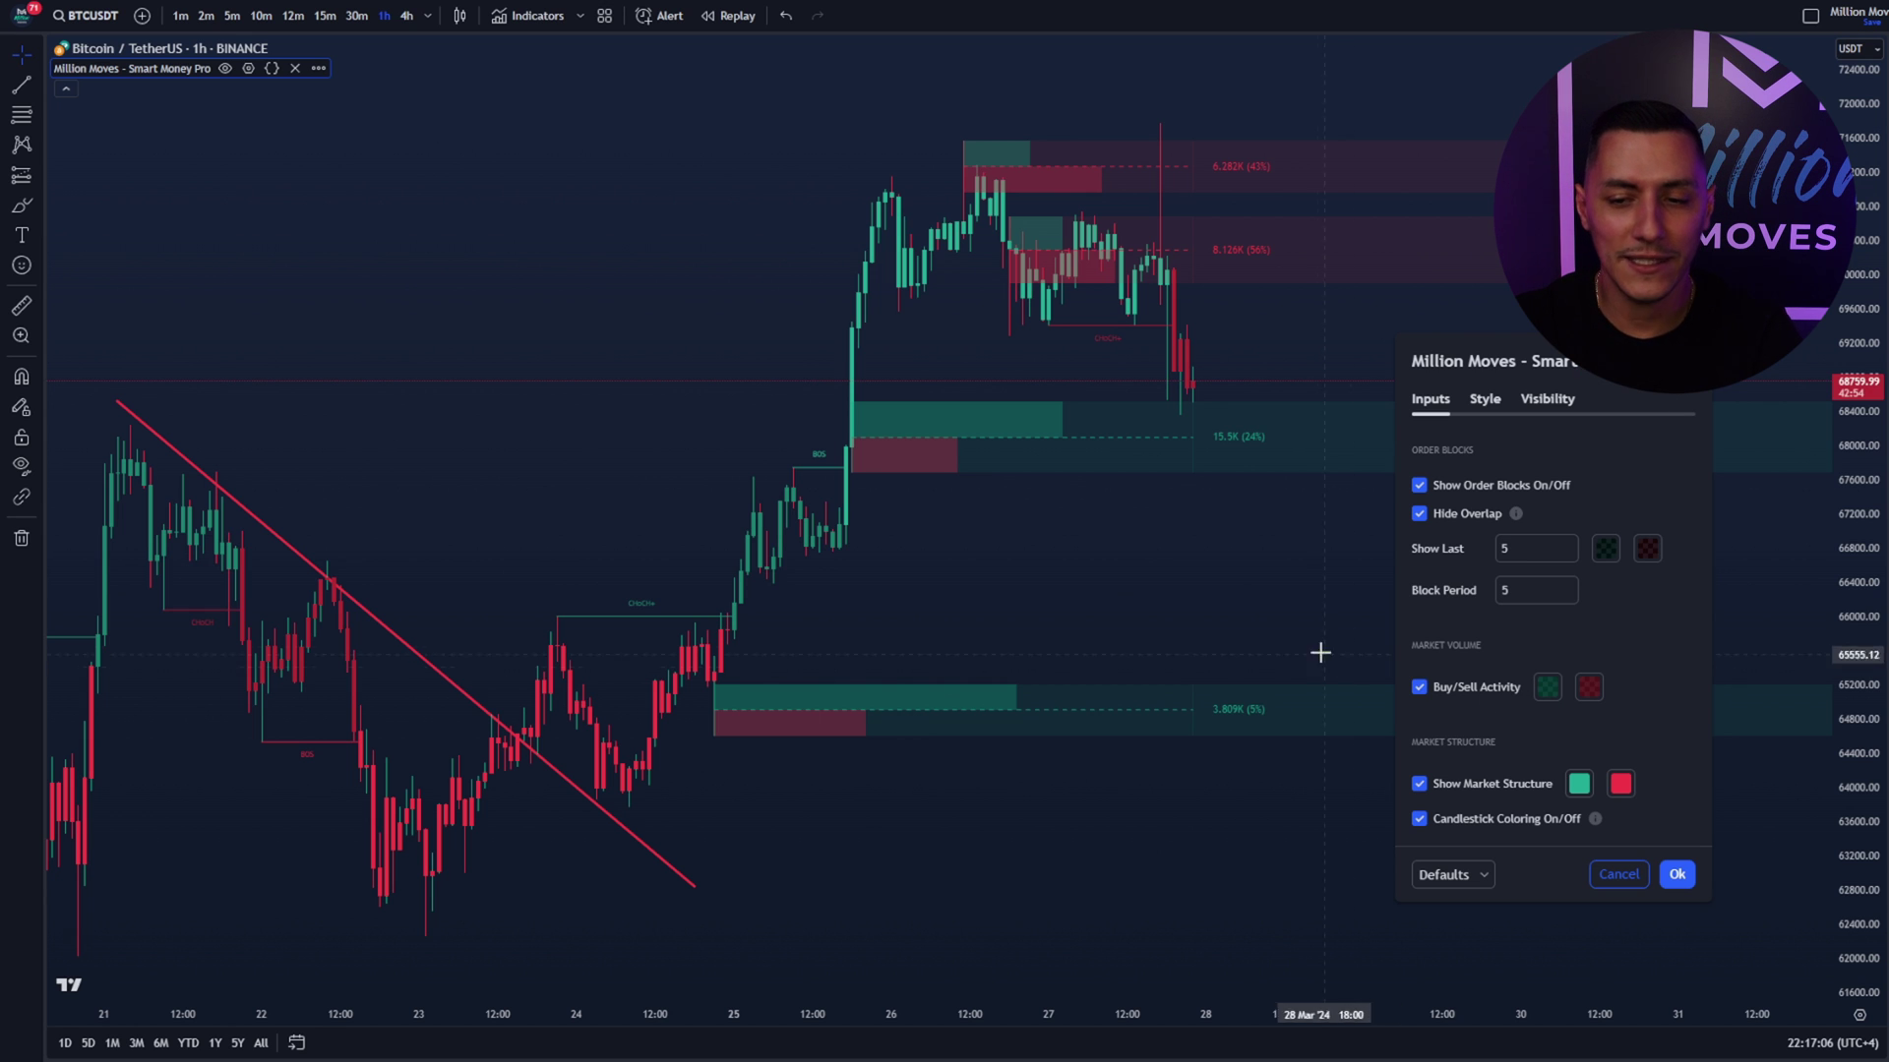
key(Escape)
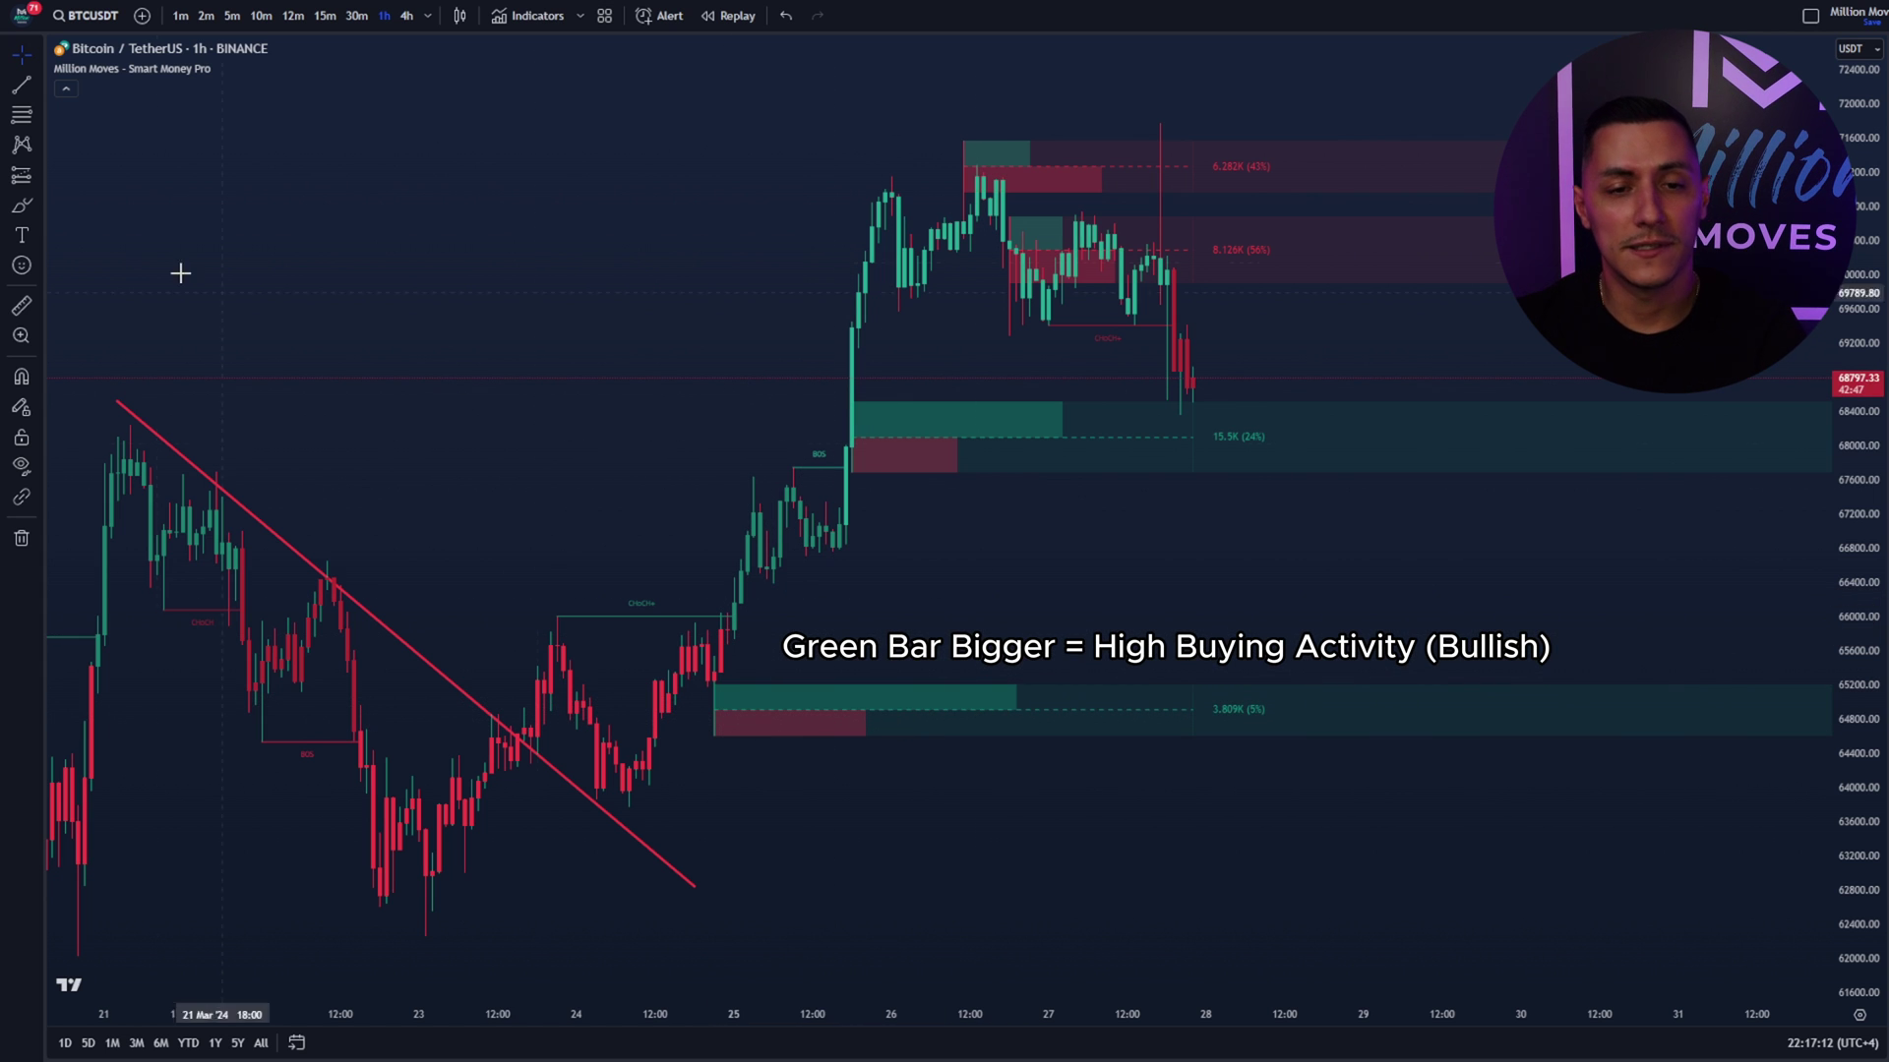
Step: Brush a rising stroke, undo it, and reframe the chart on late February through April
click(19, 207)
mouse_move(753, 618)
mouse_down()
mouse_move(954, 283)
mouse_move(1089, 192)
mouse_move(1109, 202)
mouse_up()
key(ctrl+z)
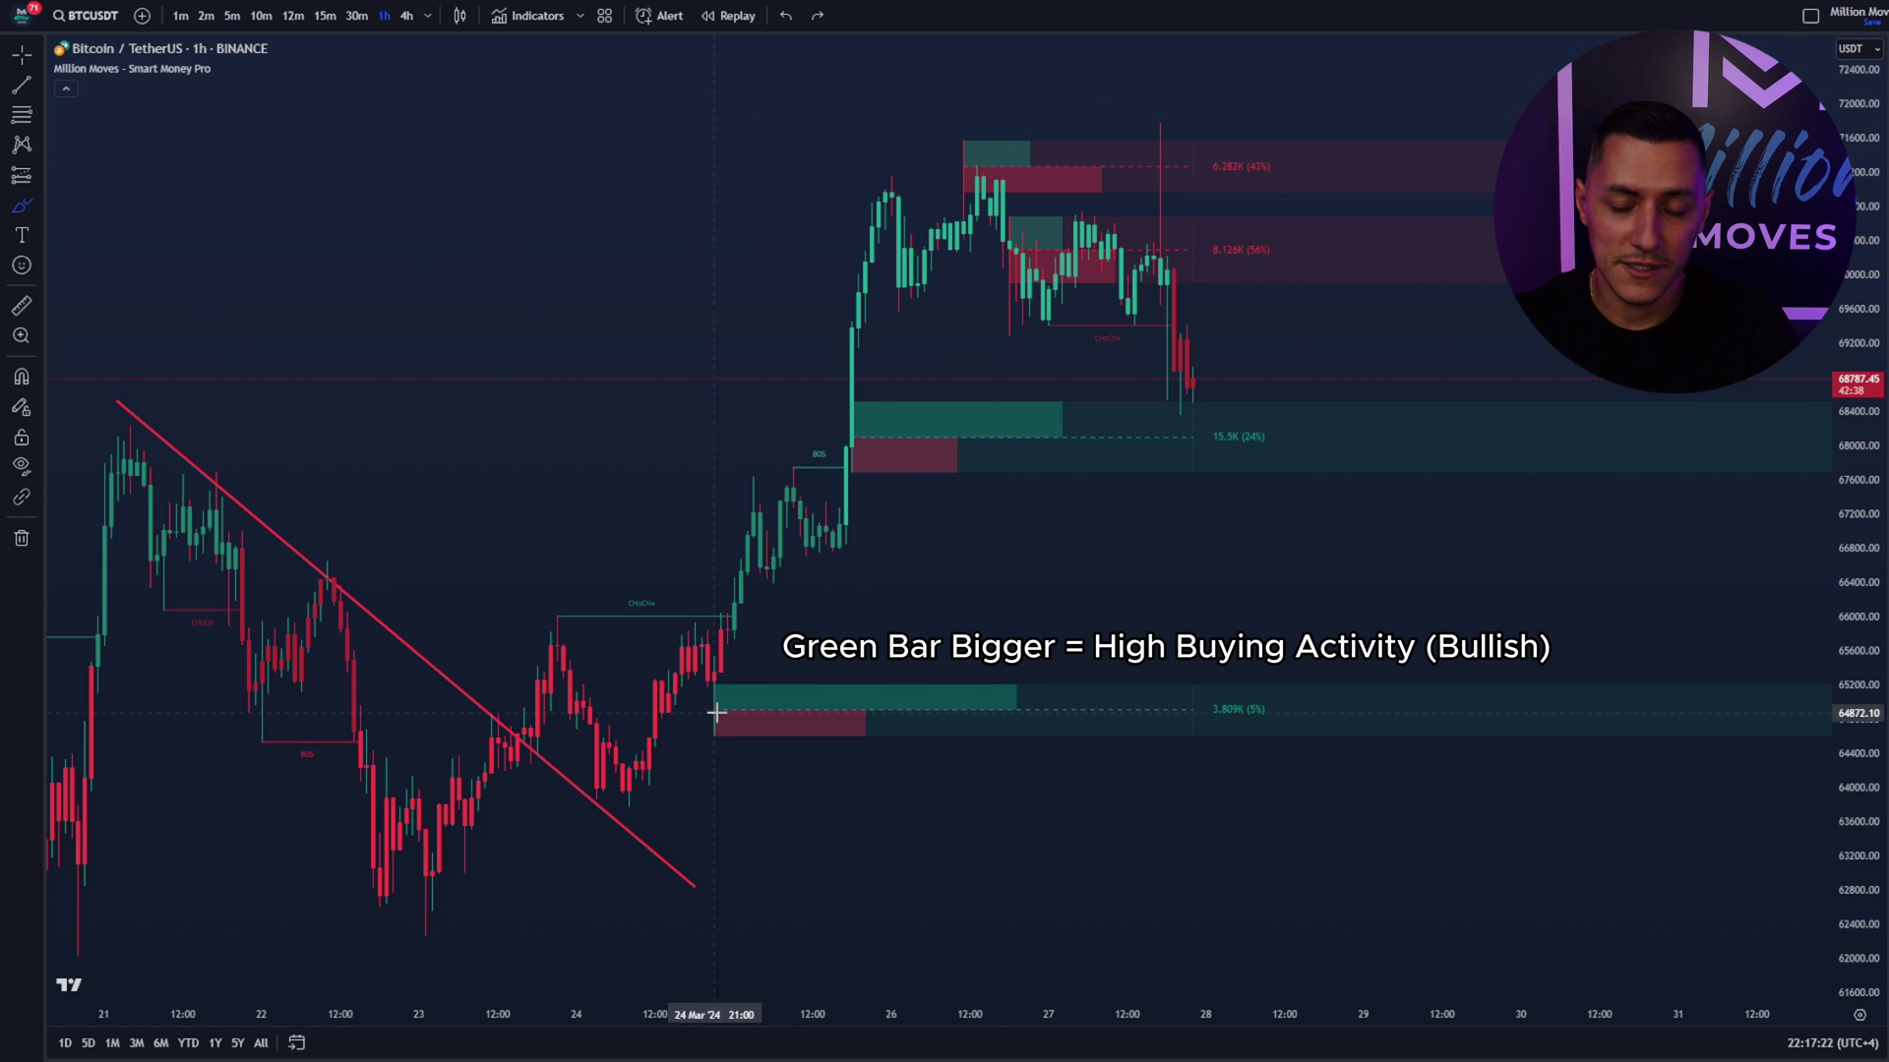
drag(472, 468, 902, 315)
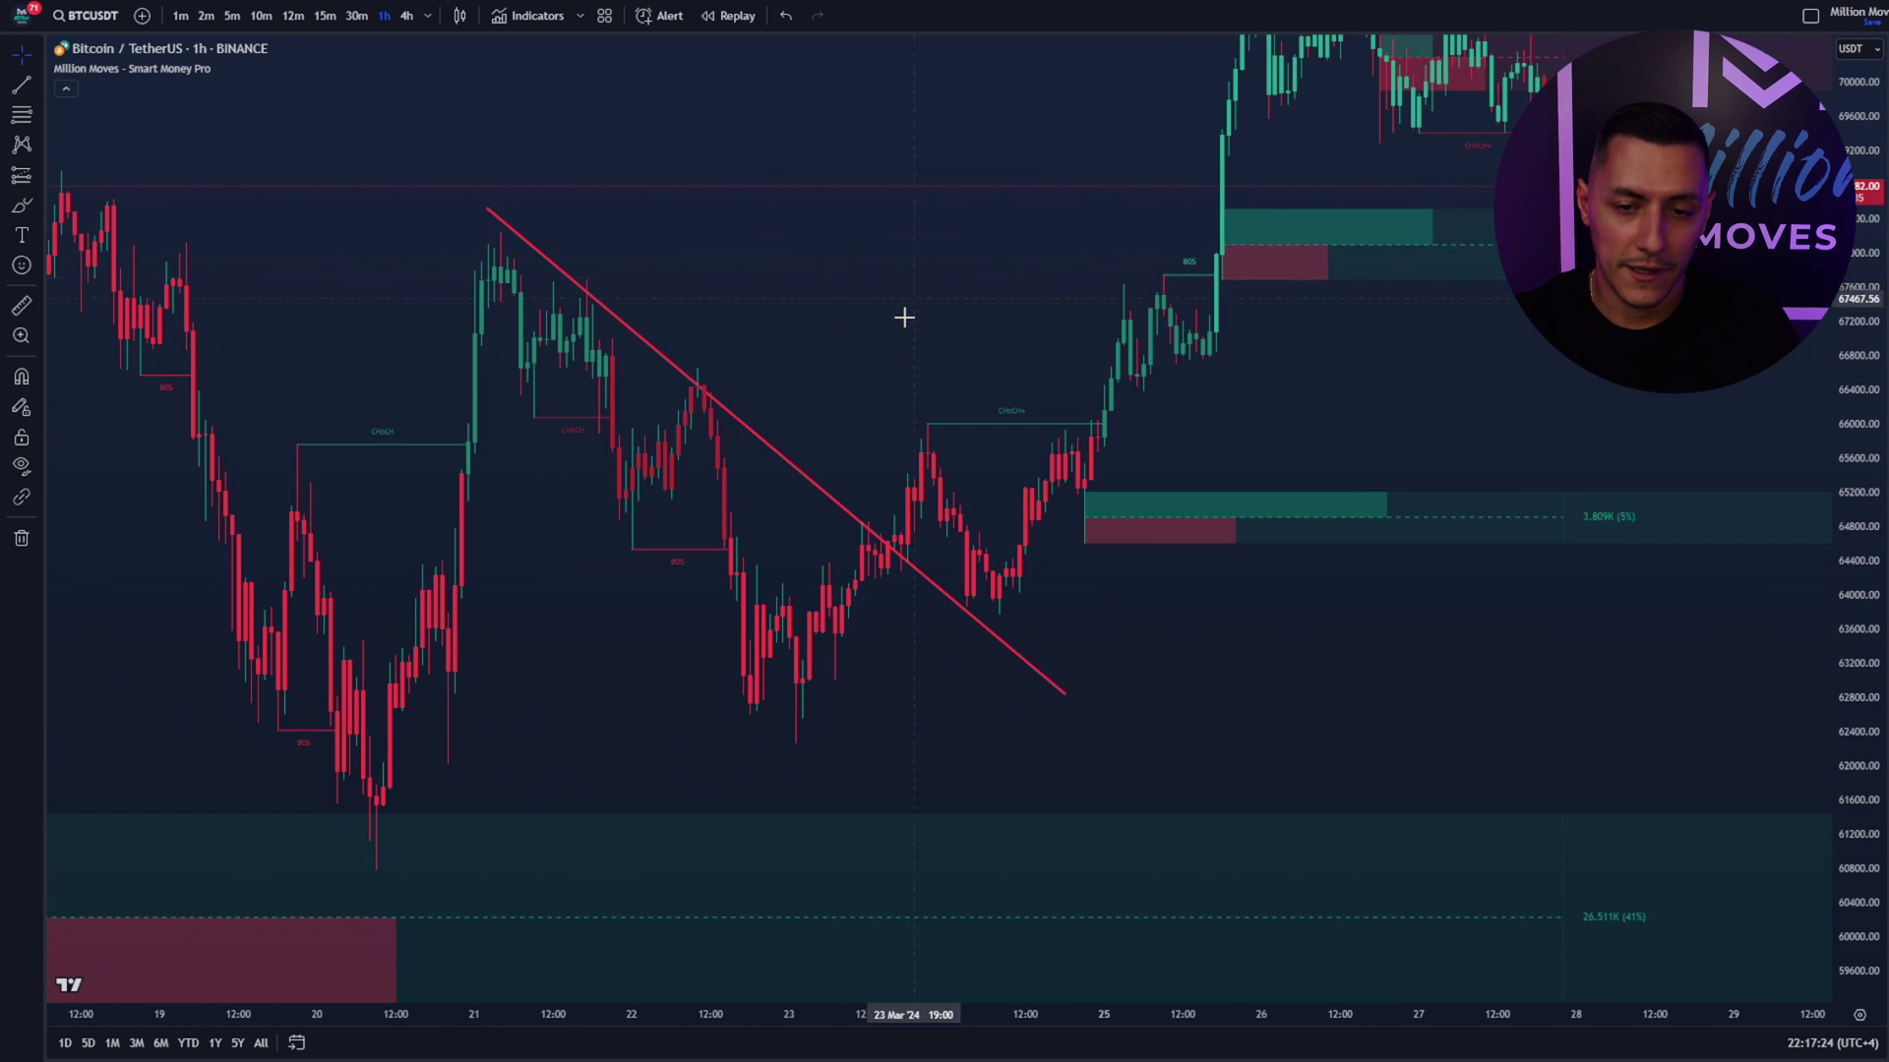
scroll(1813, 535, down, 3)
scroll(1243, 725, down, 8)
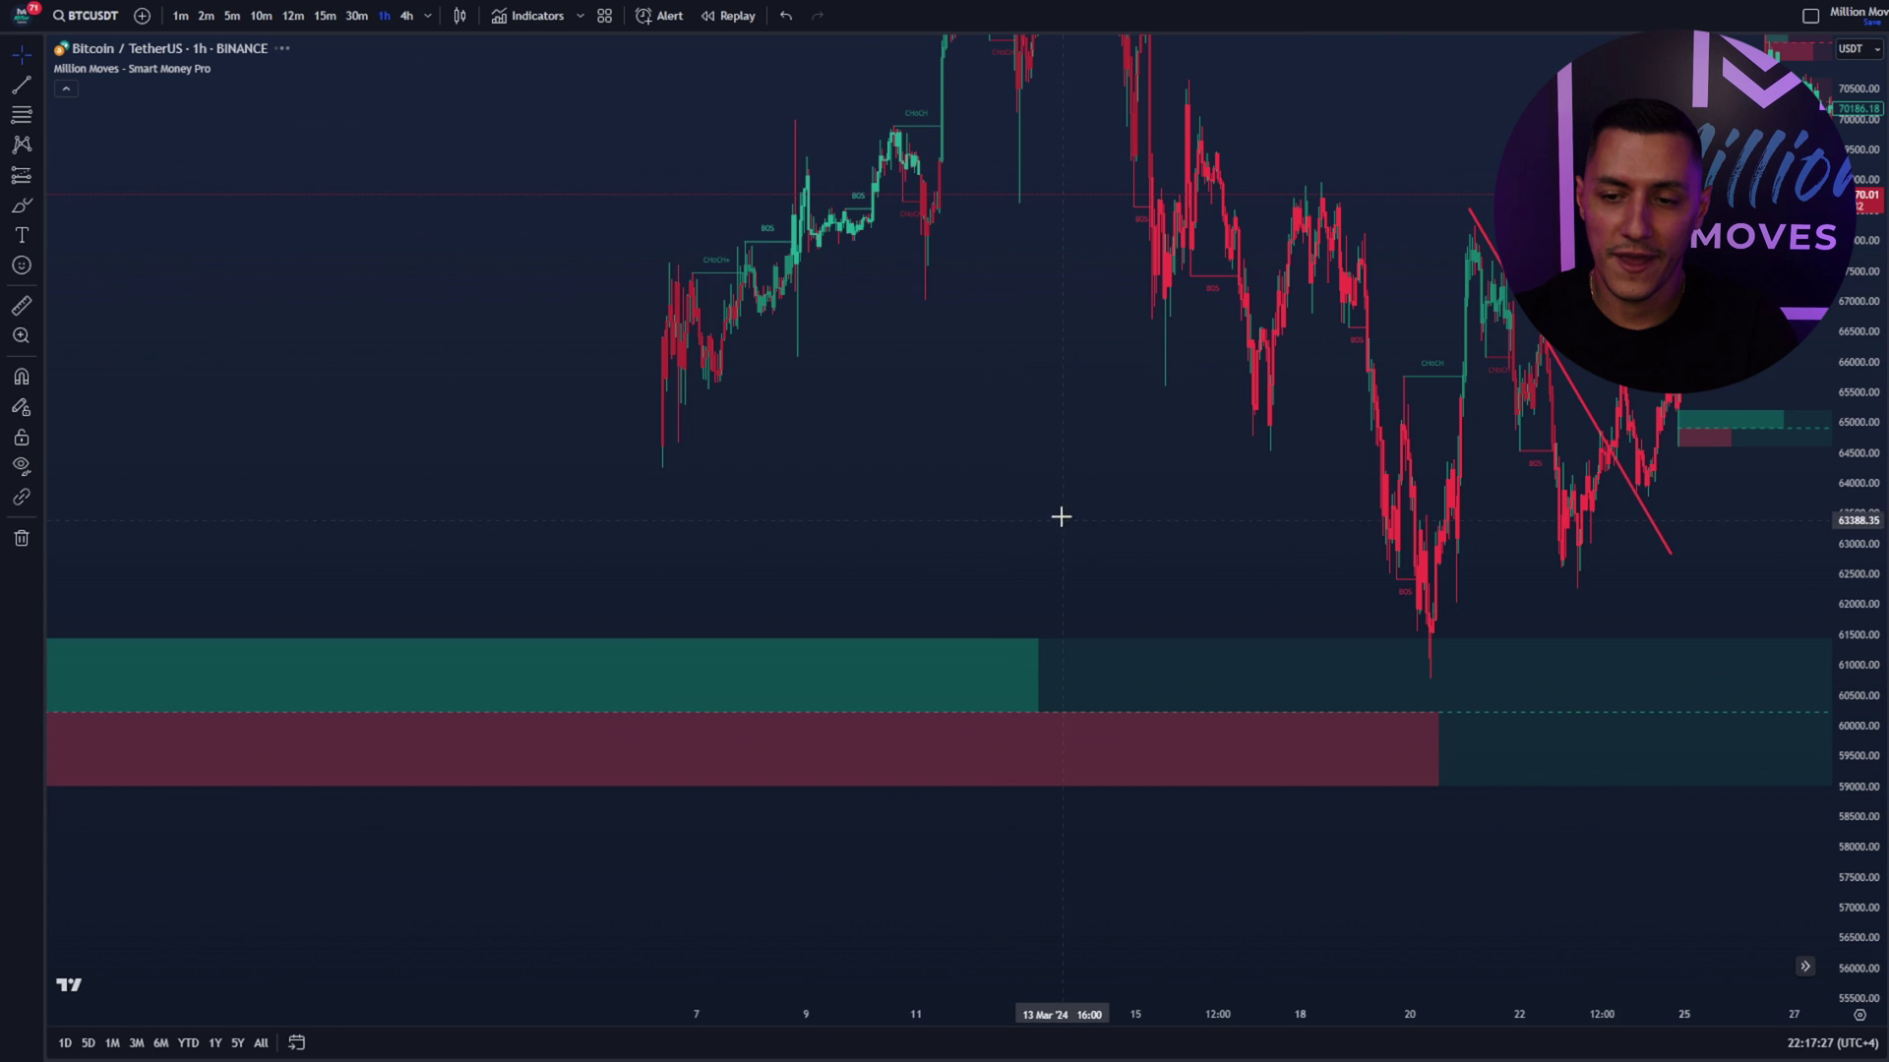
drag(1209, 547, 455, 616)
Step: Brush over the early-March rally and mid-March zigzag decline, then undo the sketches
click(22, 205)
mouse_move(694, 88)
mouse_down()
mouse_move(689, 212)
mouse_move(763, 300)
mouse_move(794, 459)
mouse_move(915, 593)
mouse_move(972, 766)
mouse_up()
mouse_move(393, 523)
mouse_down()
mouse_move(580, 285)
mouse_move(617, 110)
mouse_up()
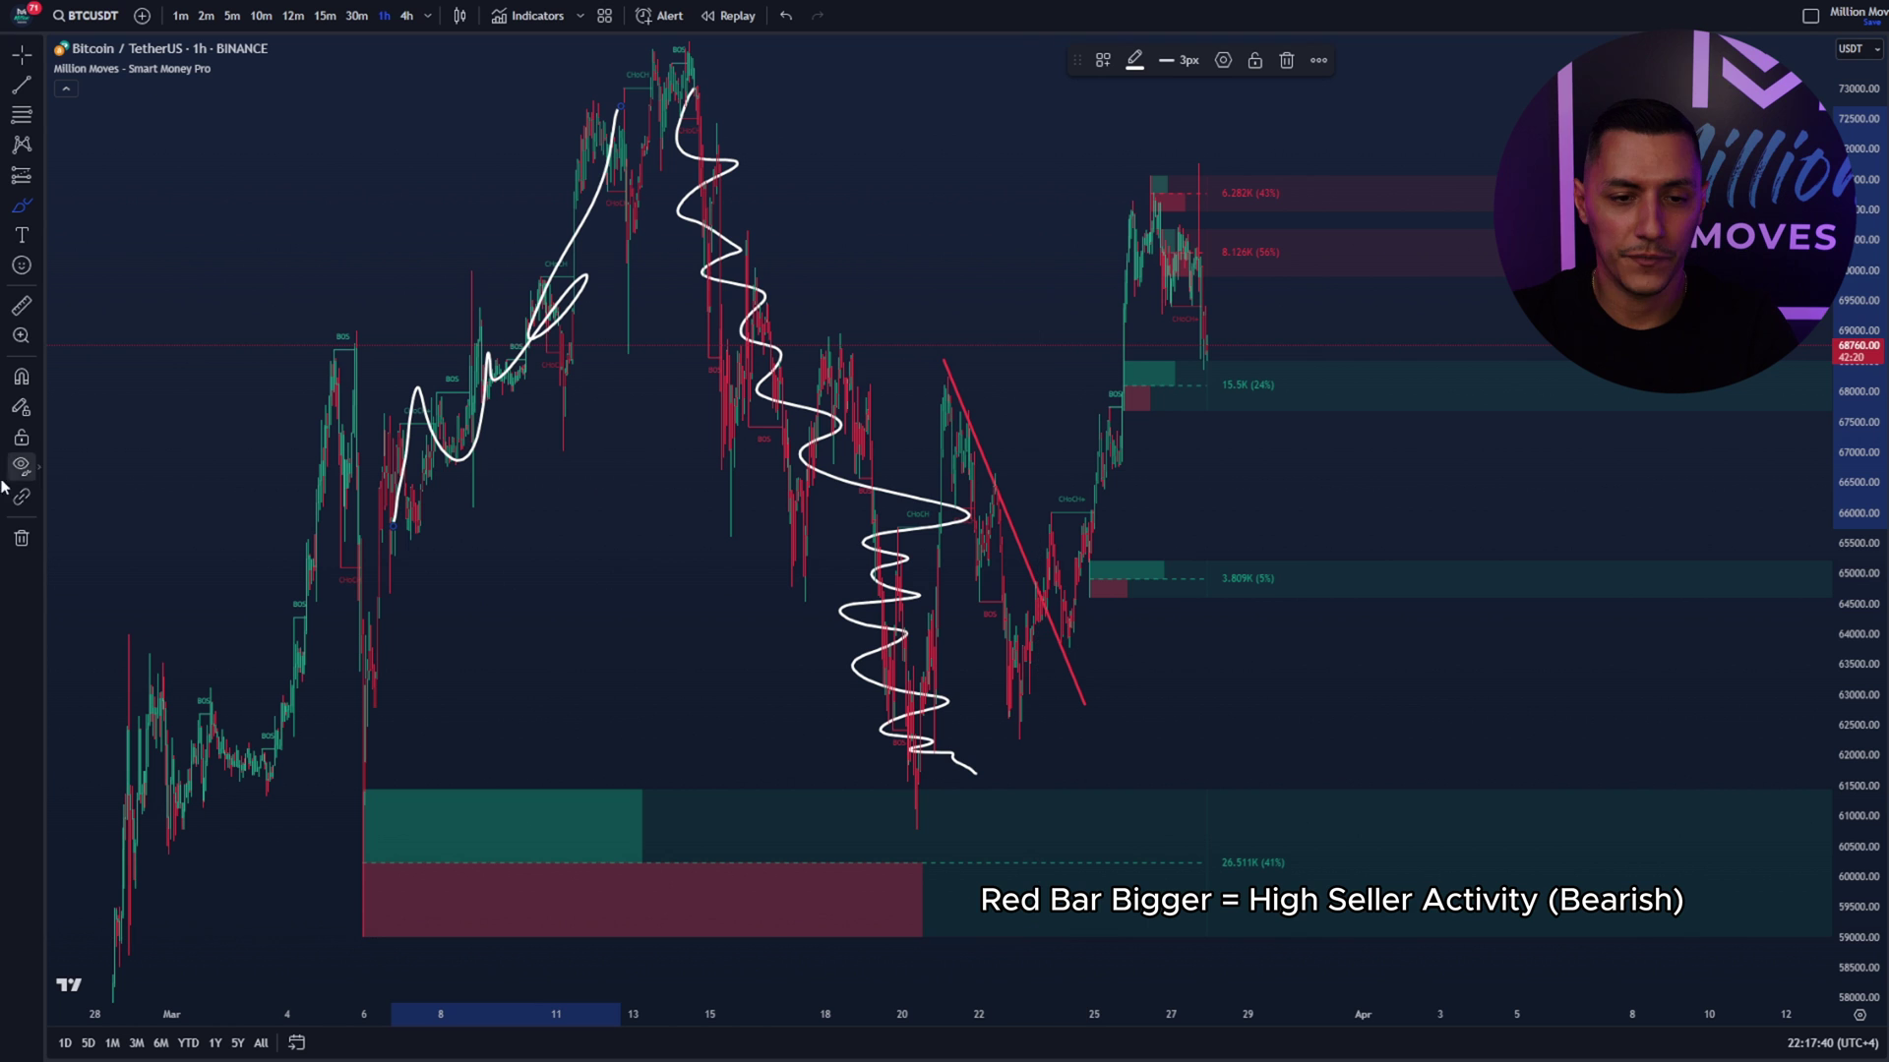
click(20, 538)
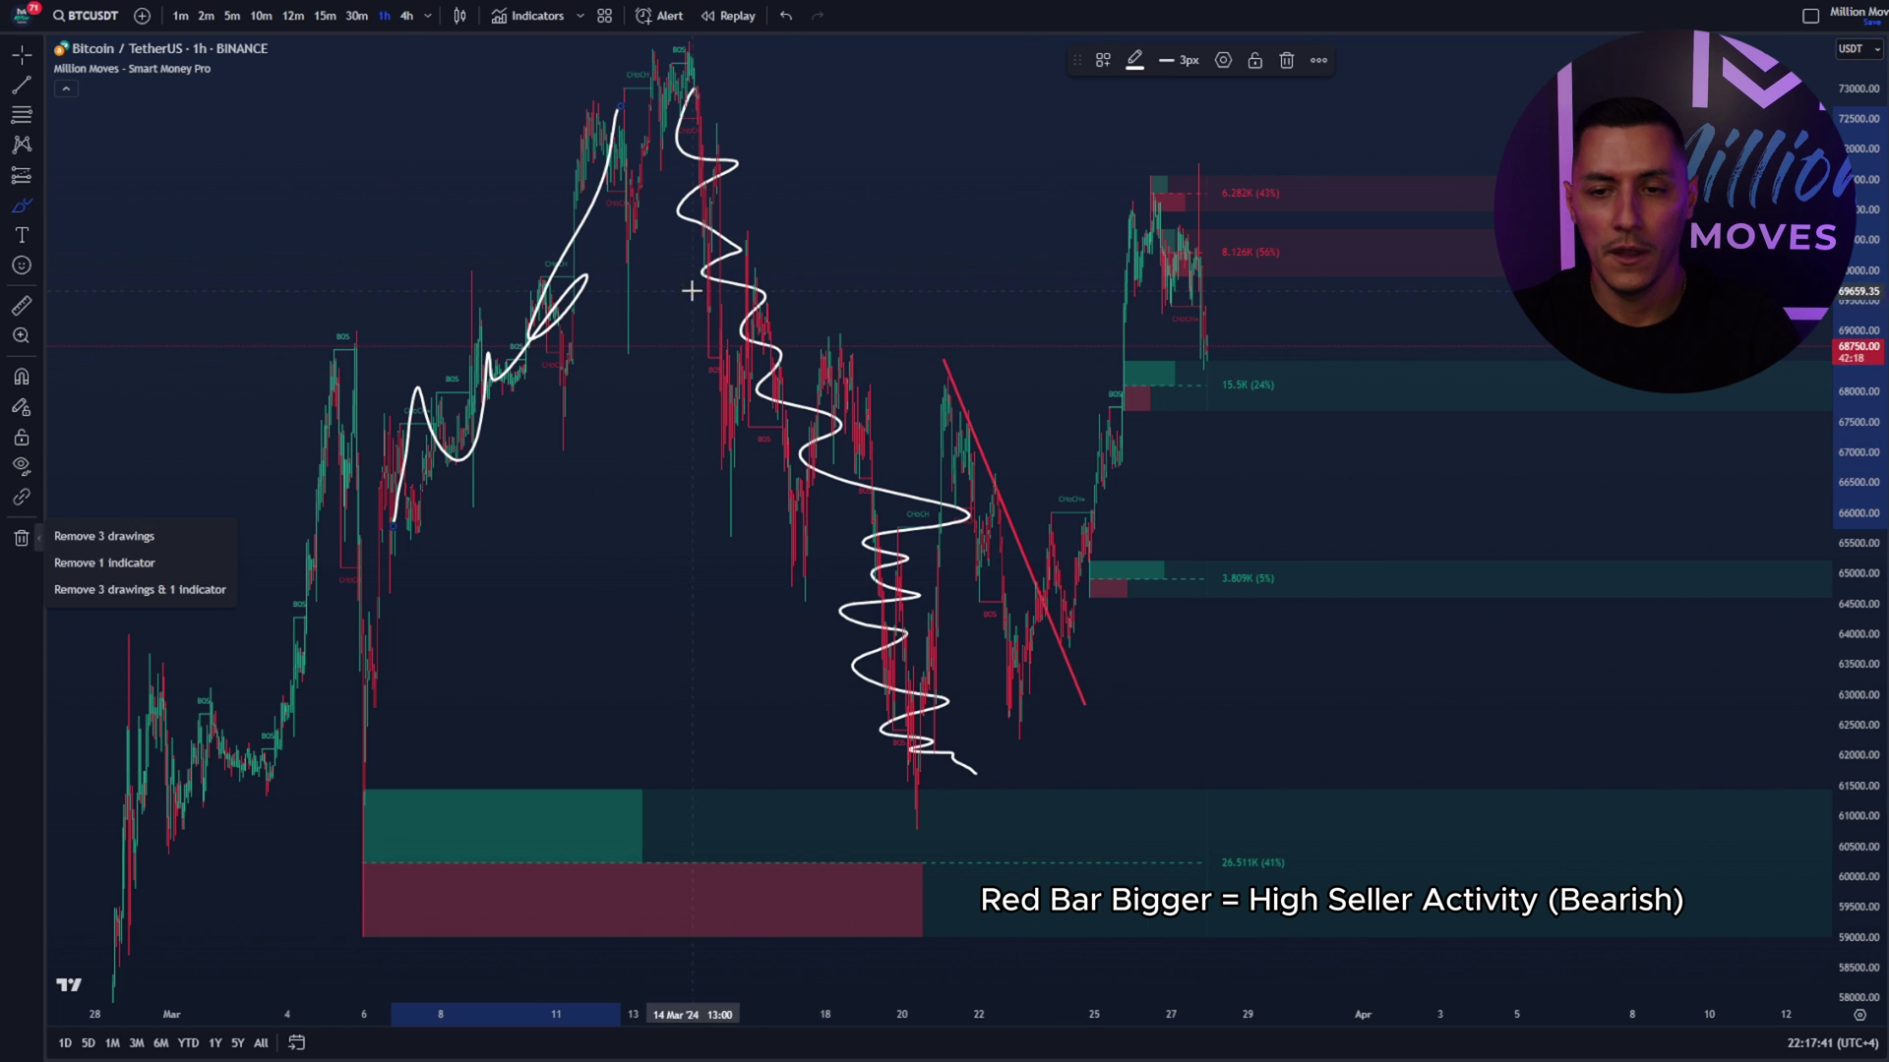
click(786, 16)
click(786, 16)
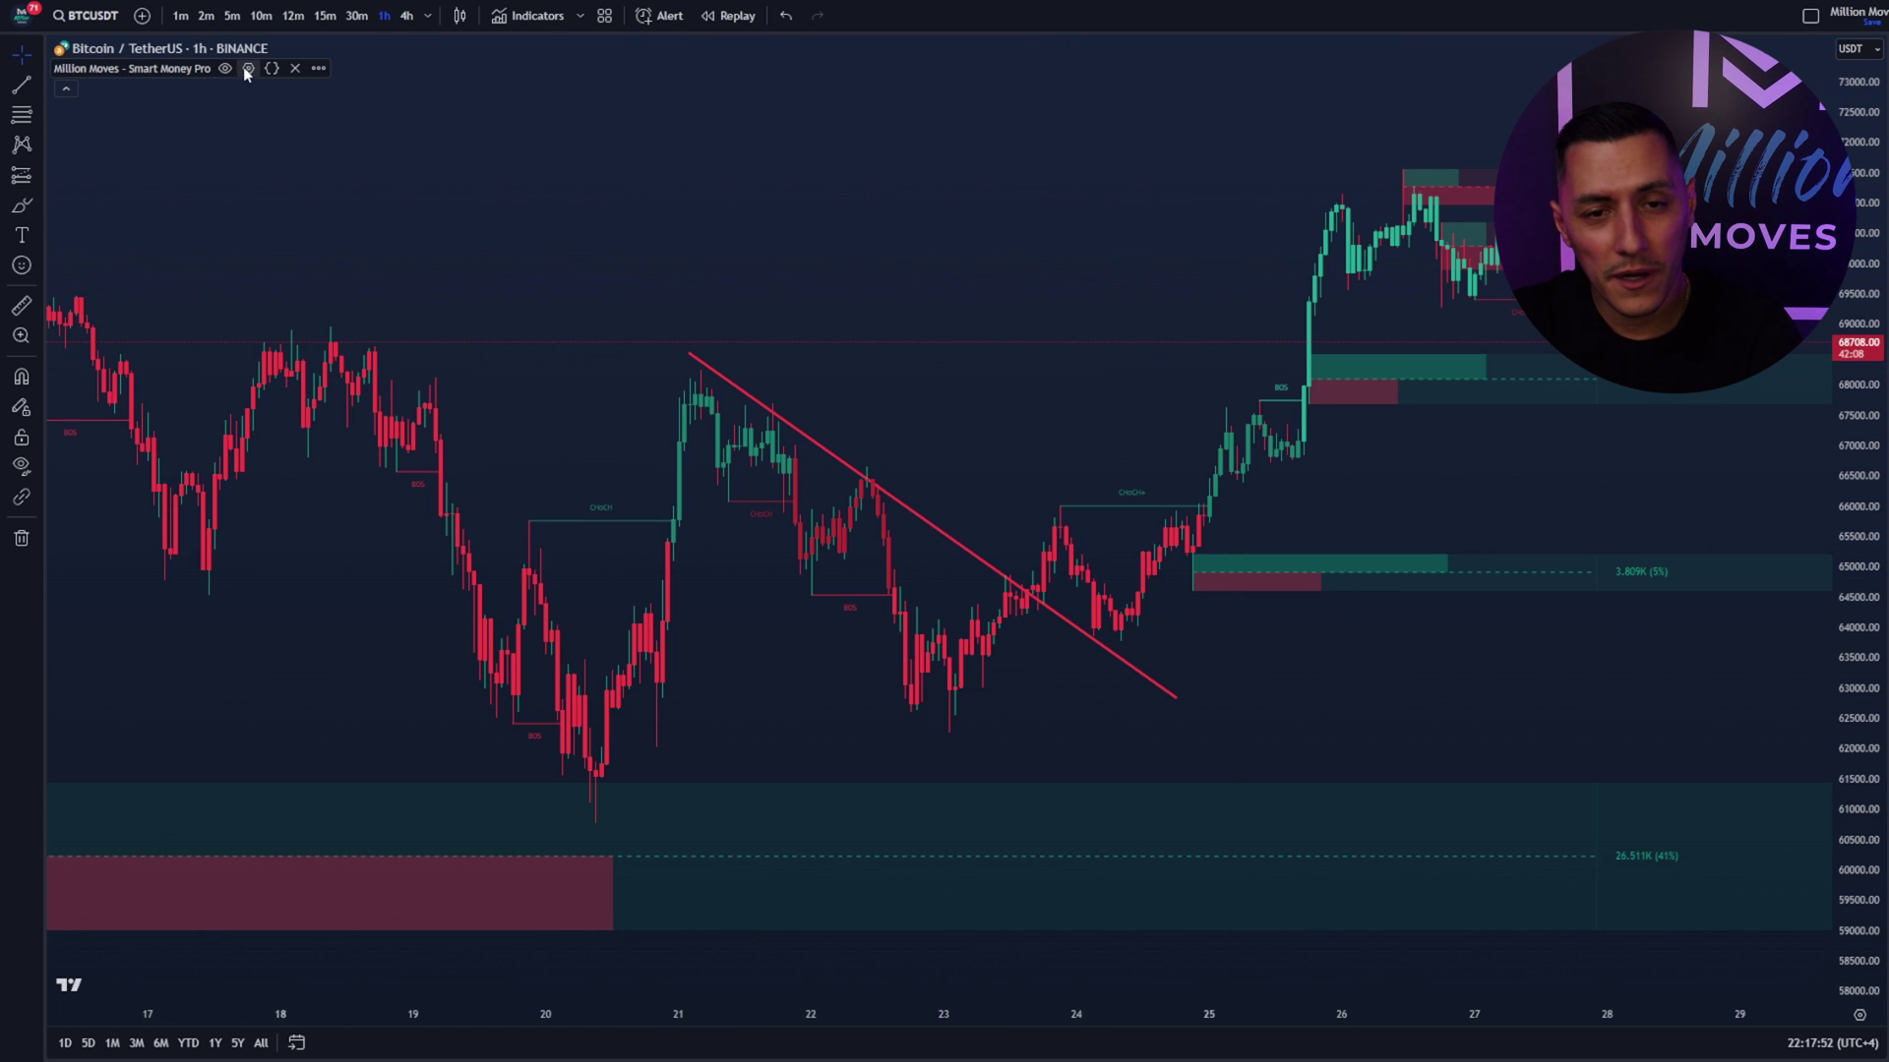
click(248, 68)
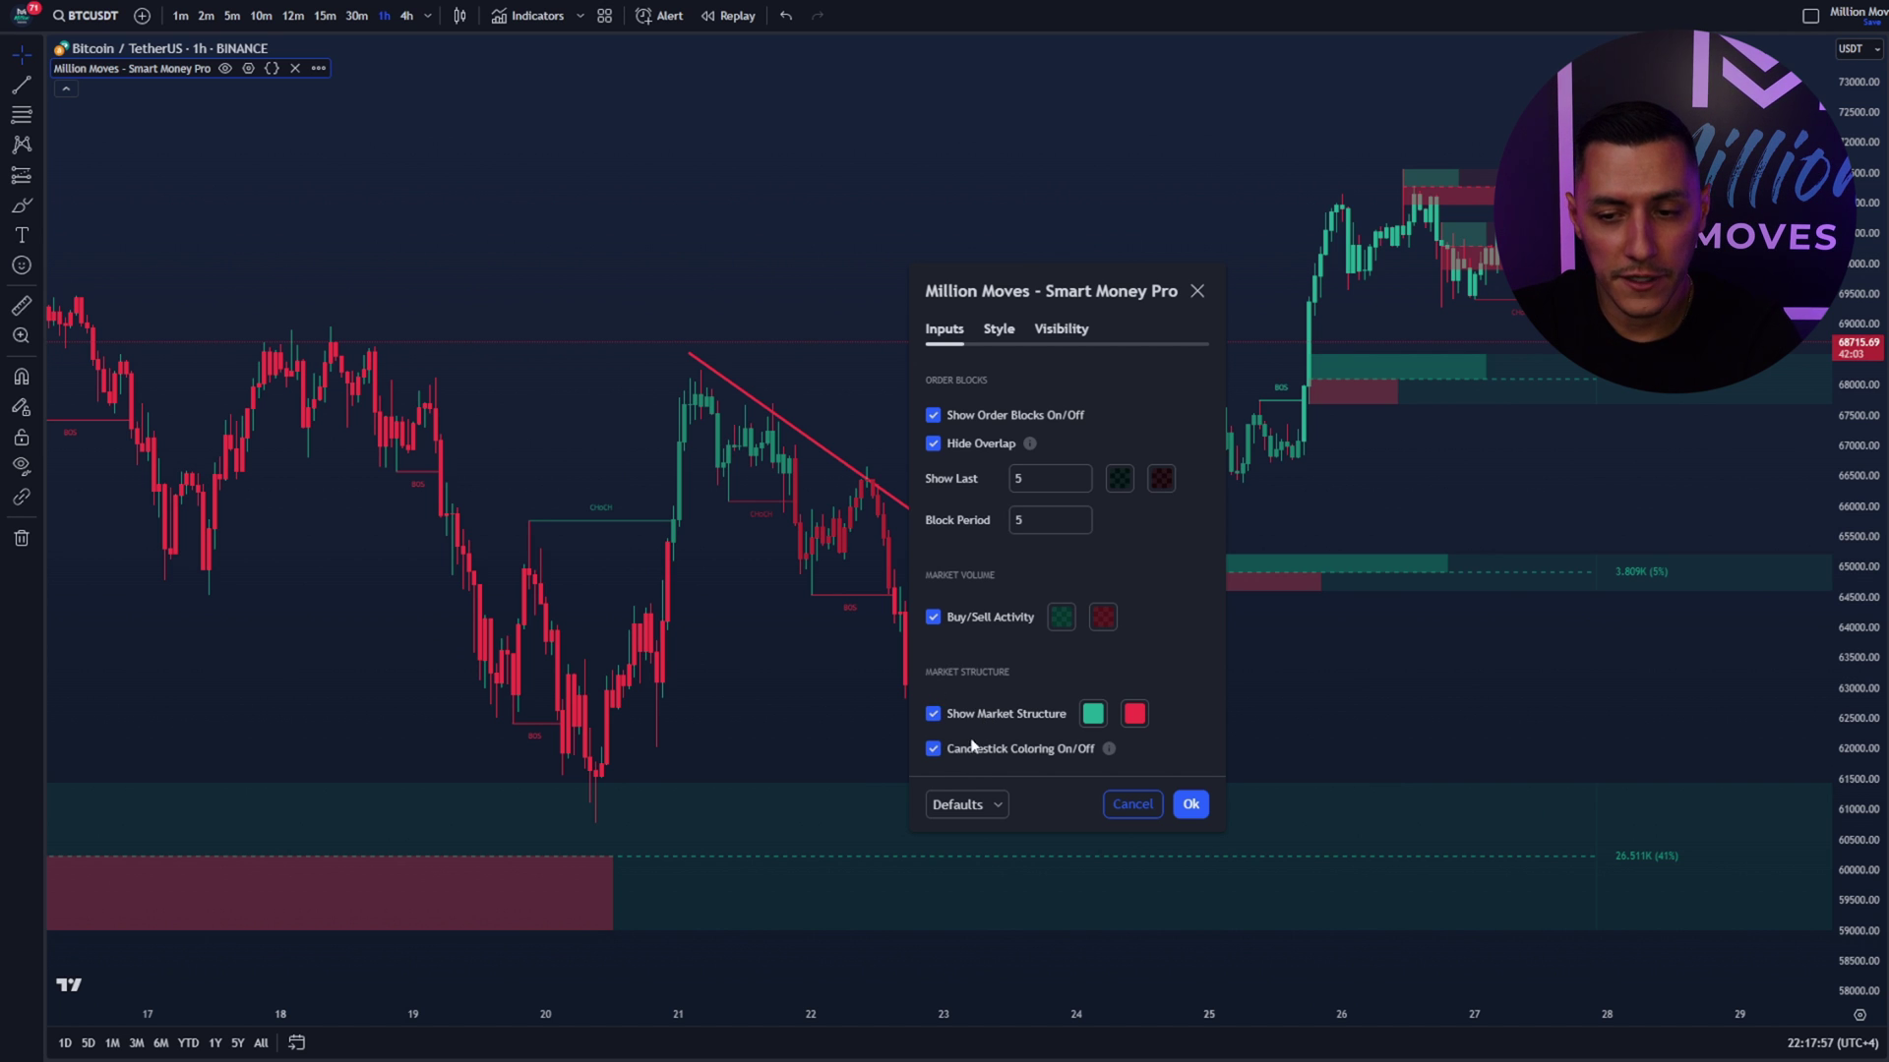
click(708, 662)
scroll(708, 662, up, 3)
scroll(717, 628, left, 5)
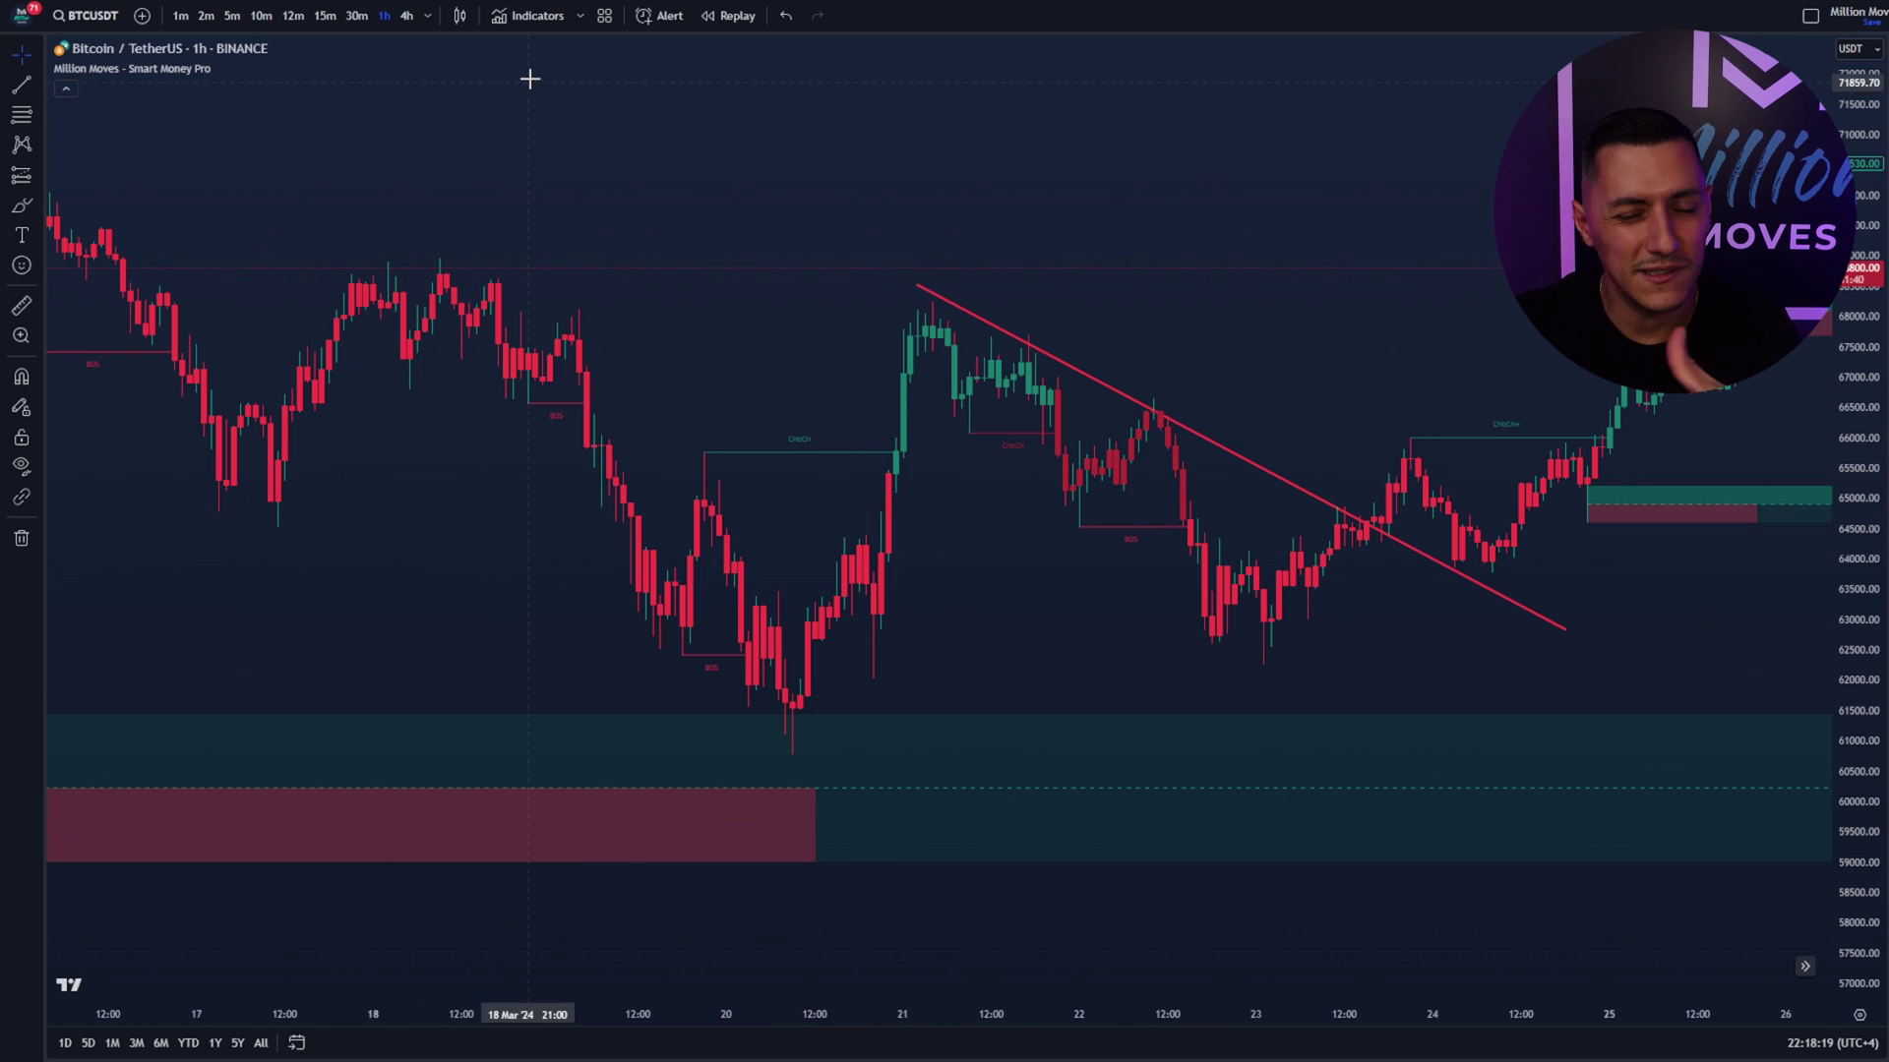
Step: Add Million Moves Algo V4.4 from Invite-only and glance at its settings without changes
click(531, 16)
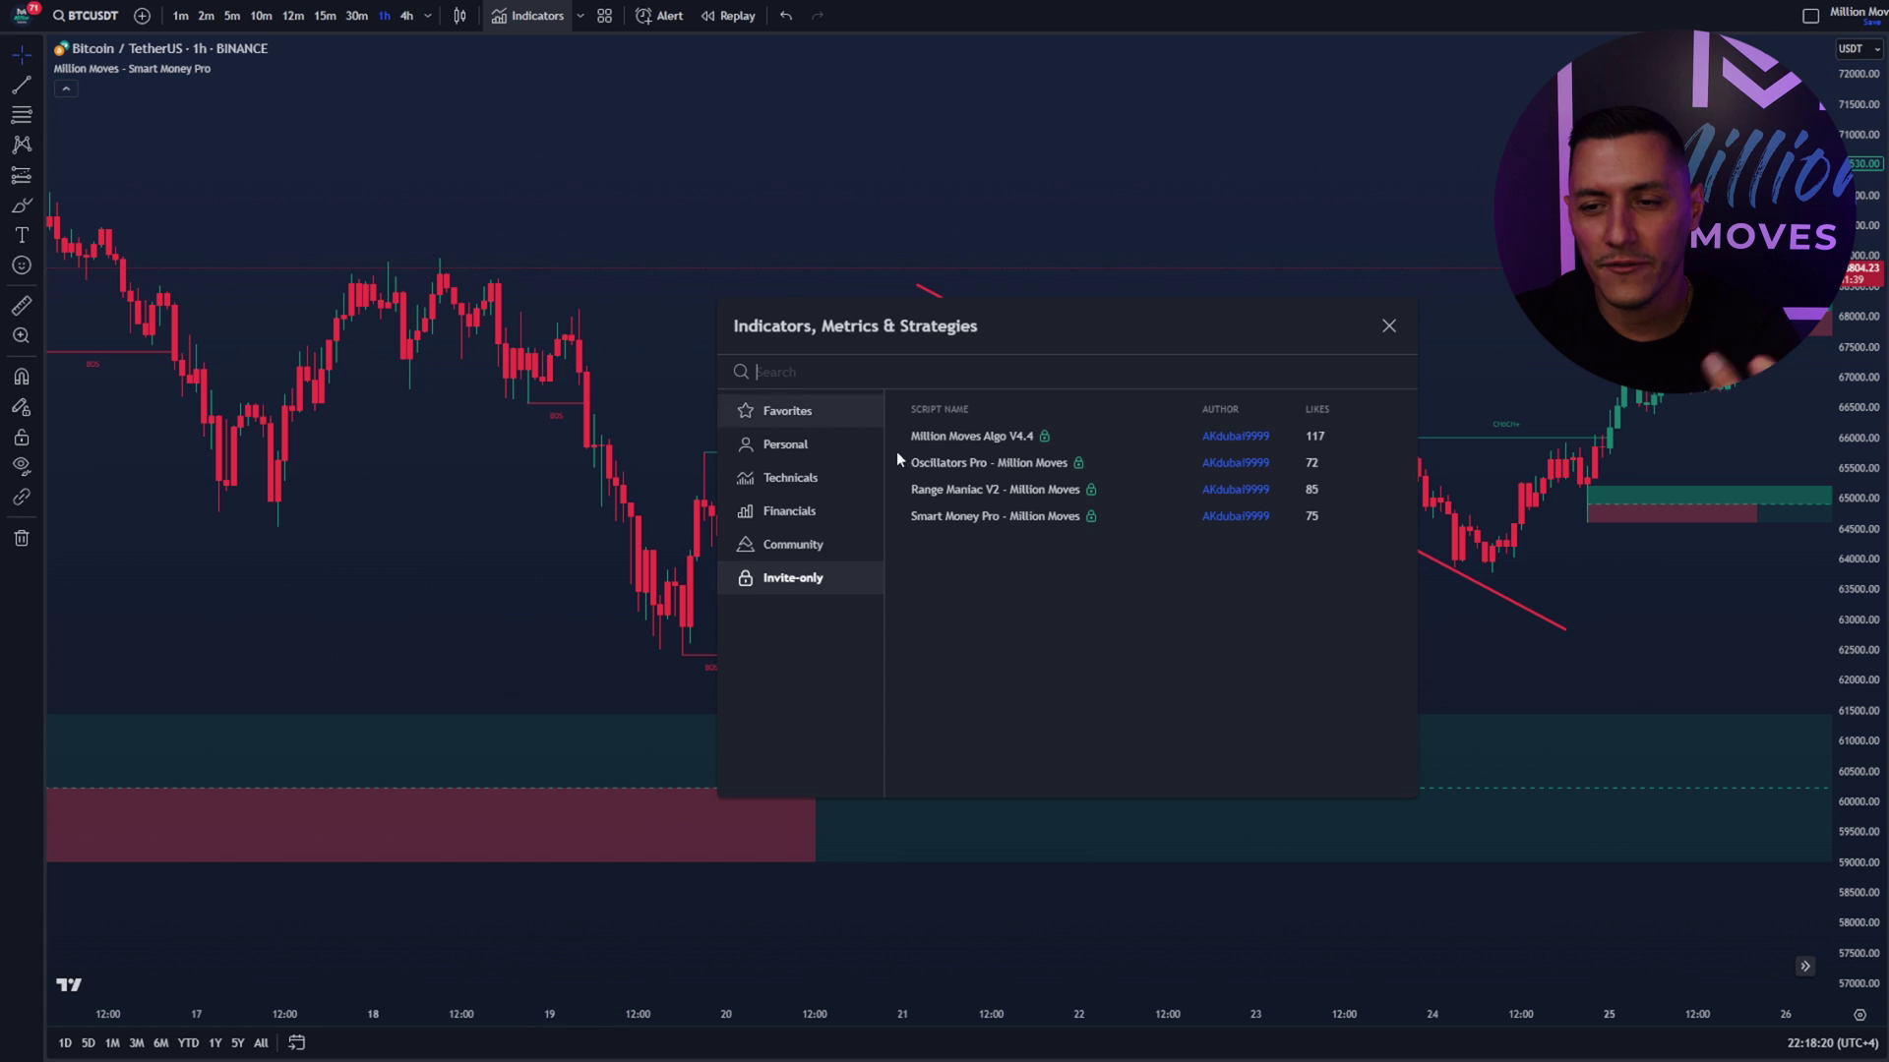
click(990, 436)
key(Escape)
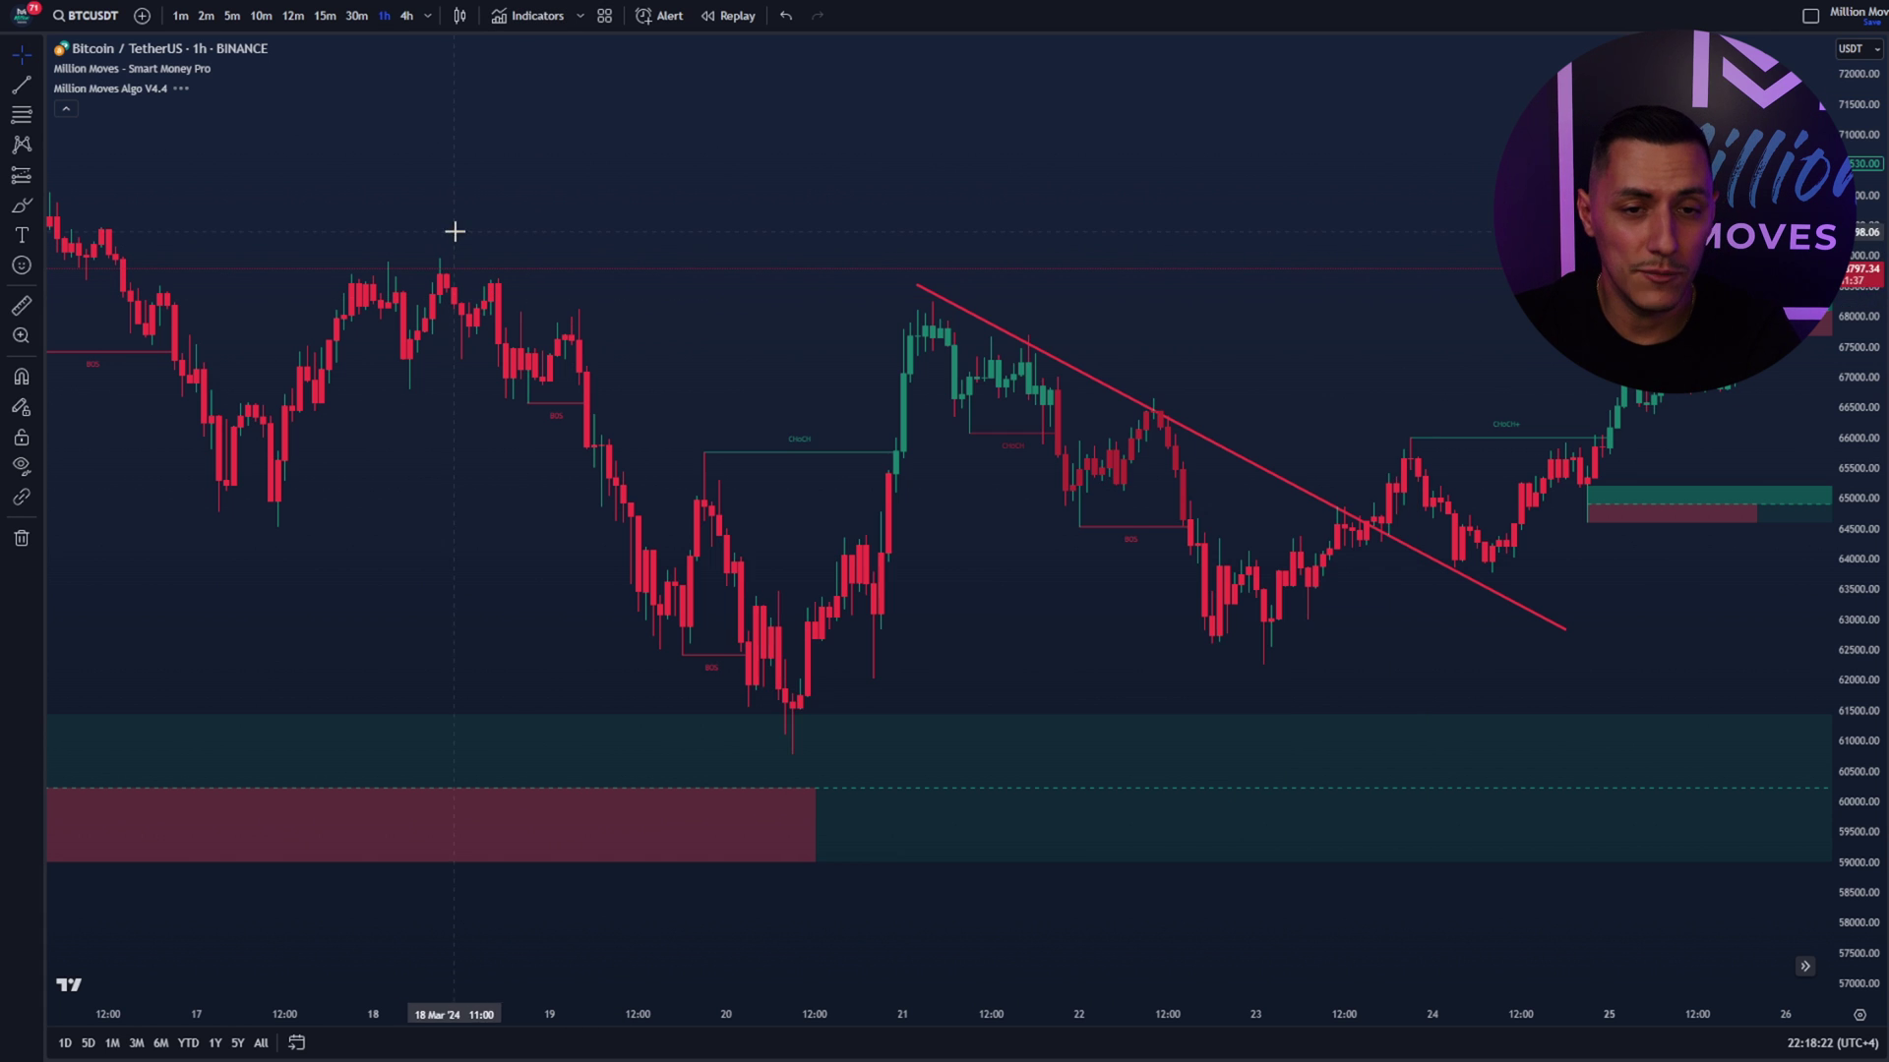
double_click(164, 89)
key(Escape)
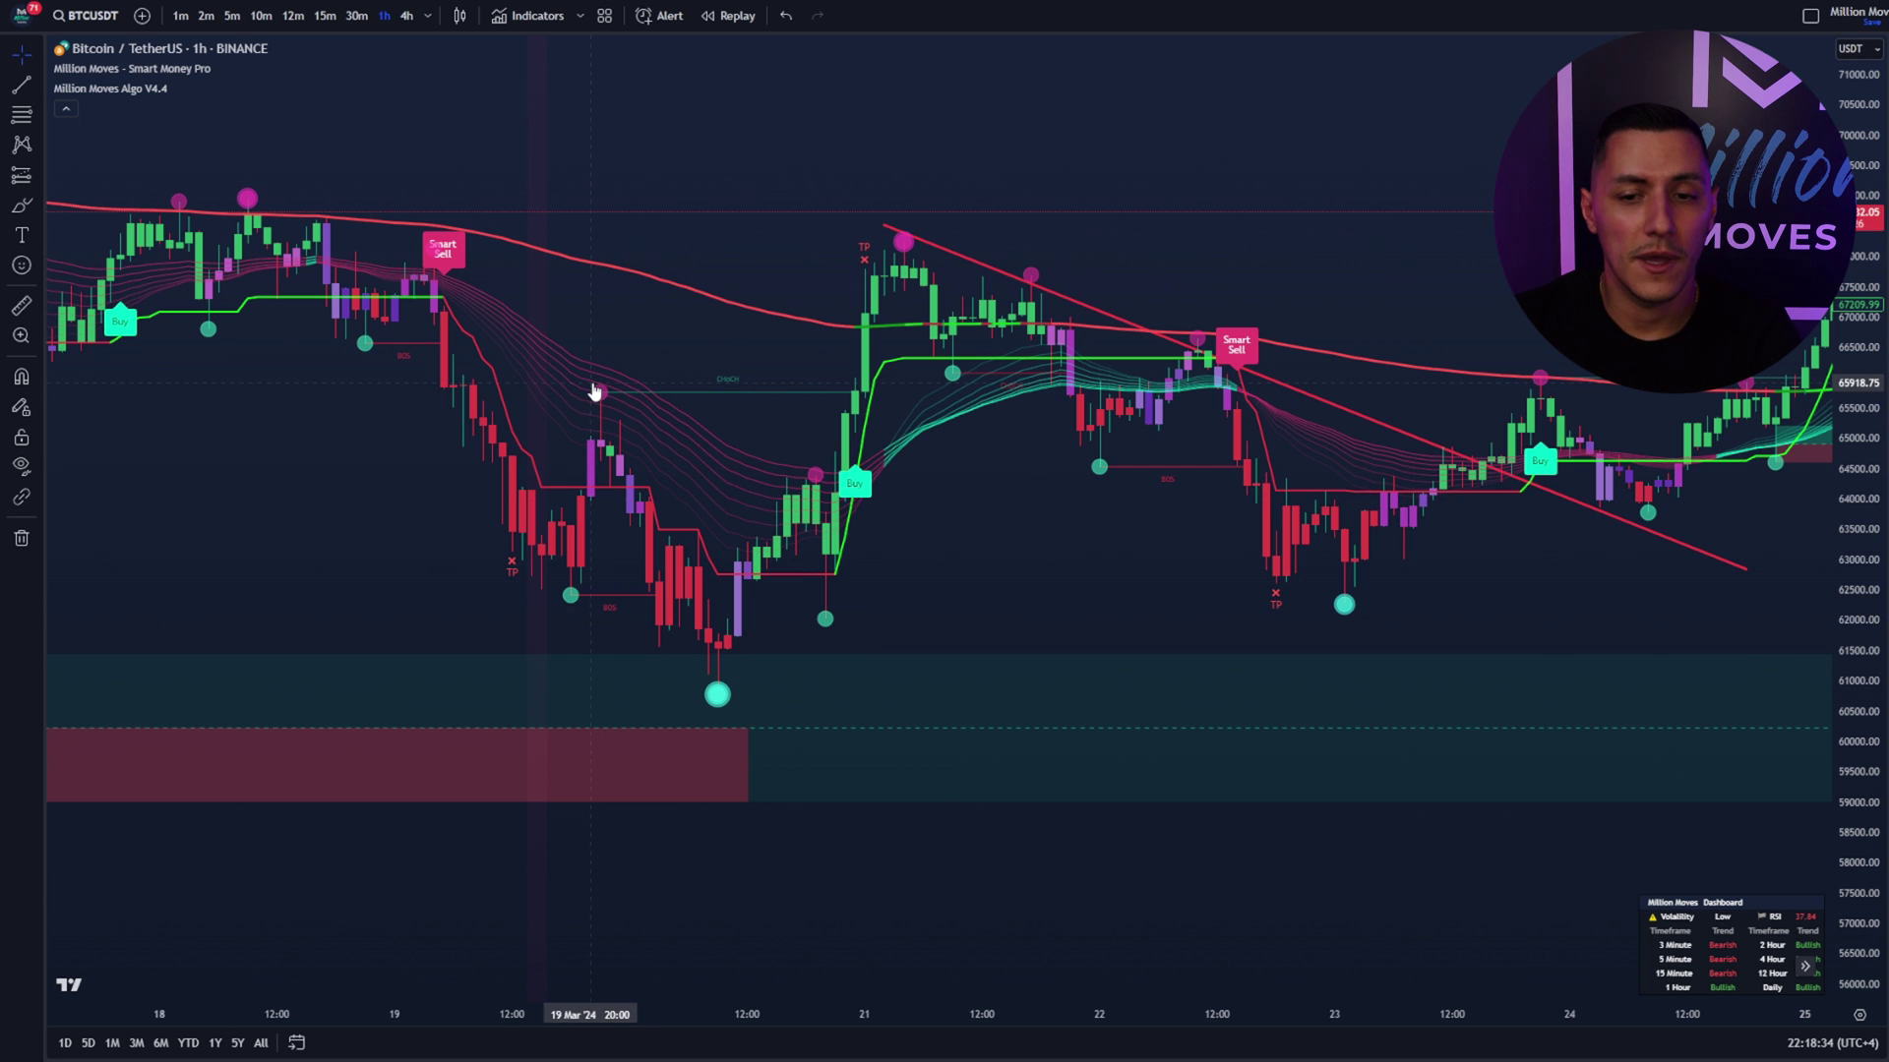
scroll(688, 521, up, 2)
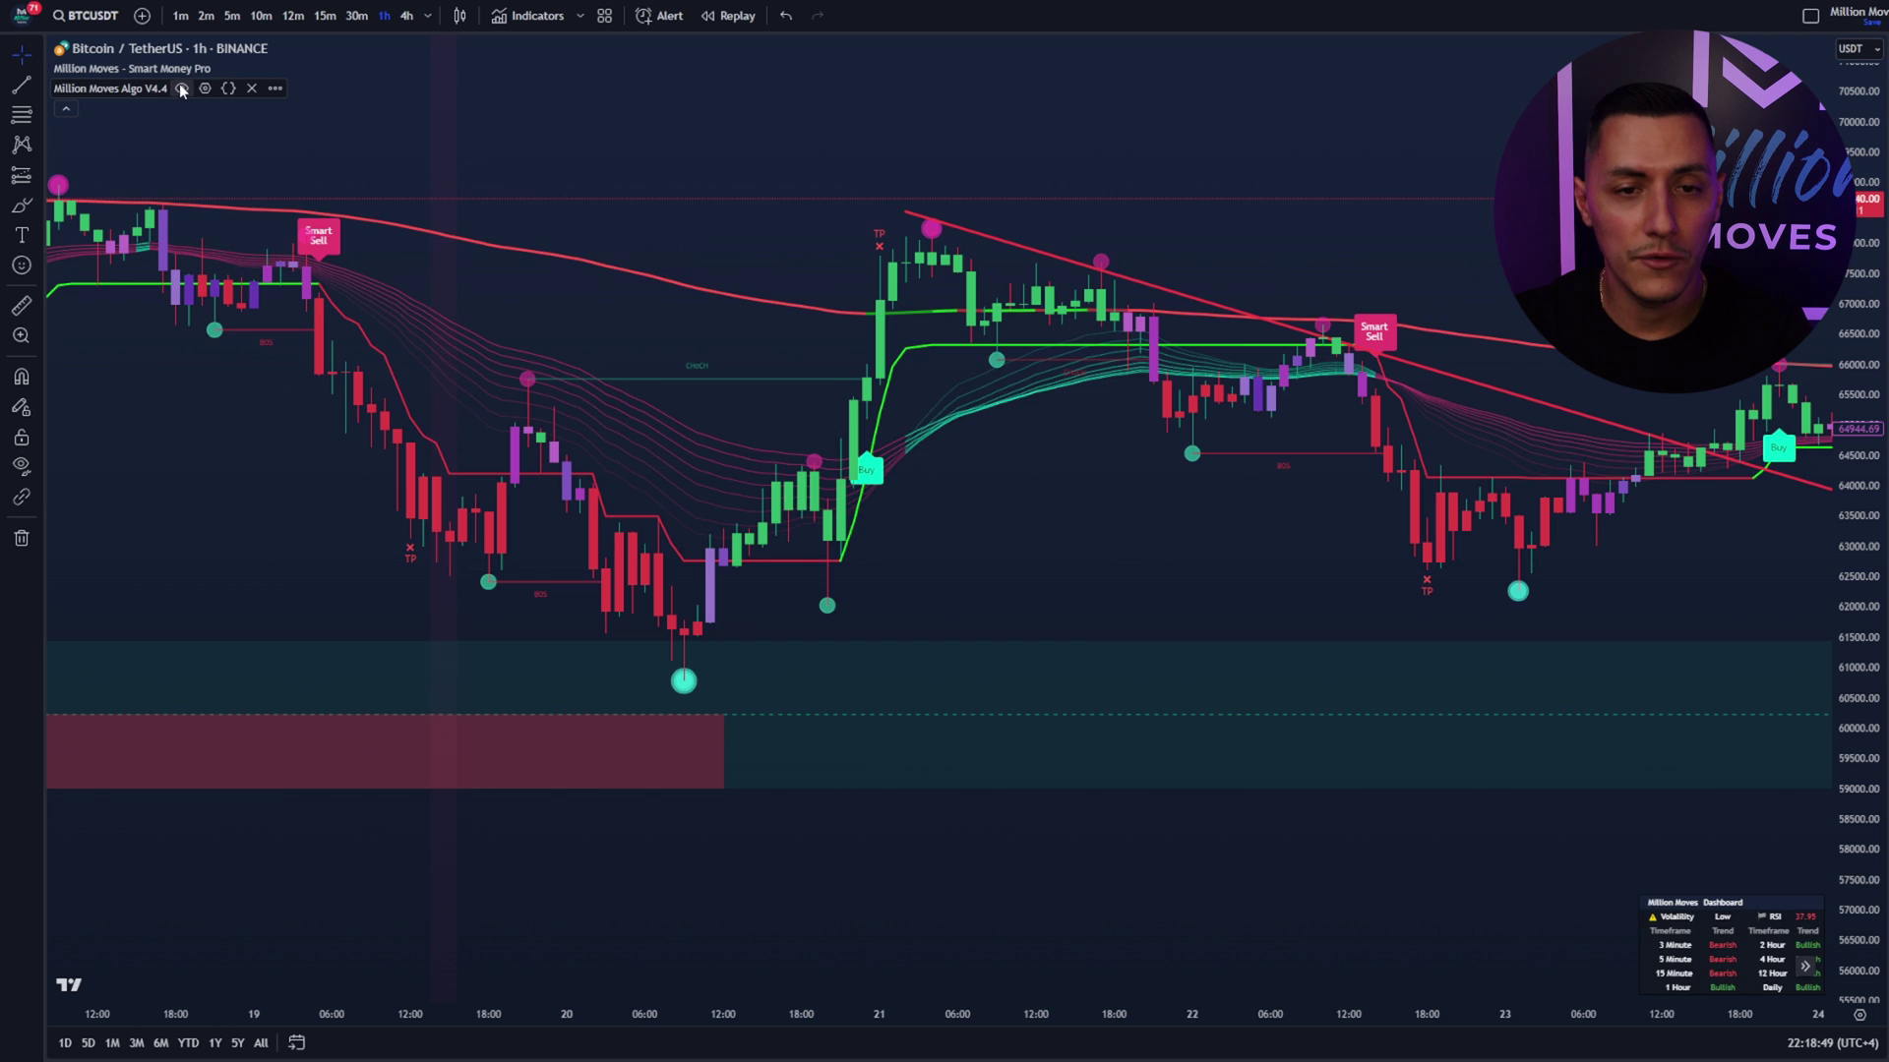
Step: Hide the Million Moves Algo V4.4 overlays and nudge the chart view
click(181, 88)
drag(1020, 542, 940, 577)
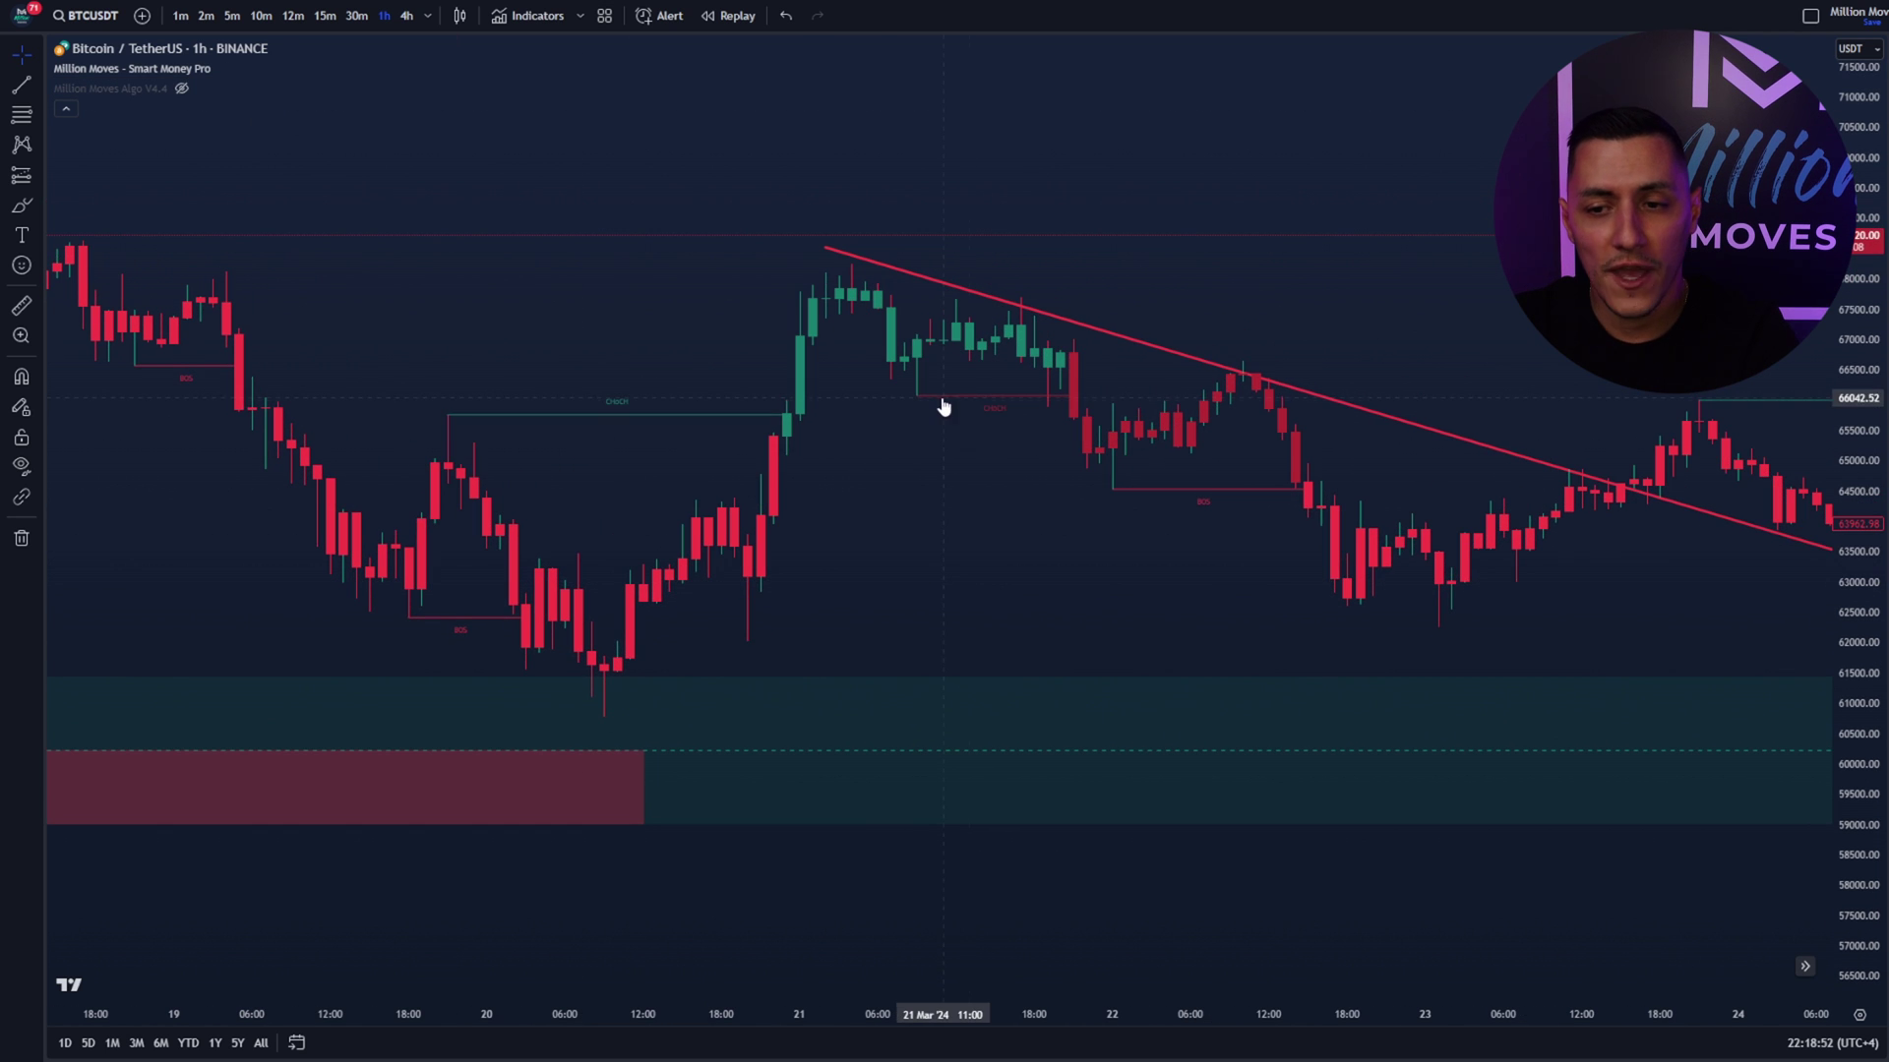
drag(1036, 431, 906, 469)
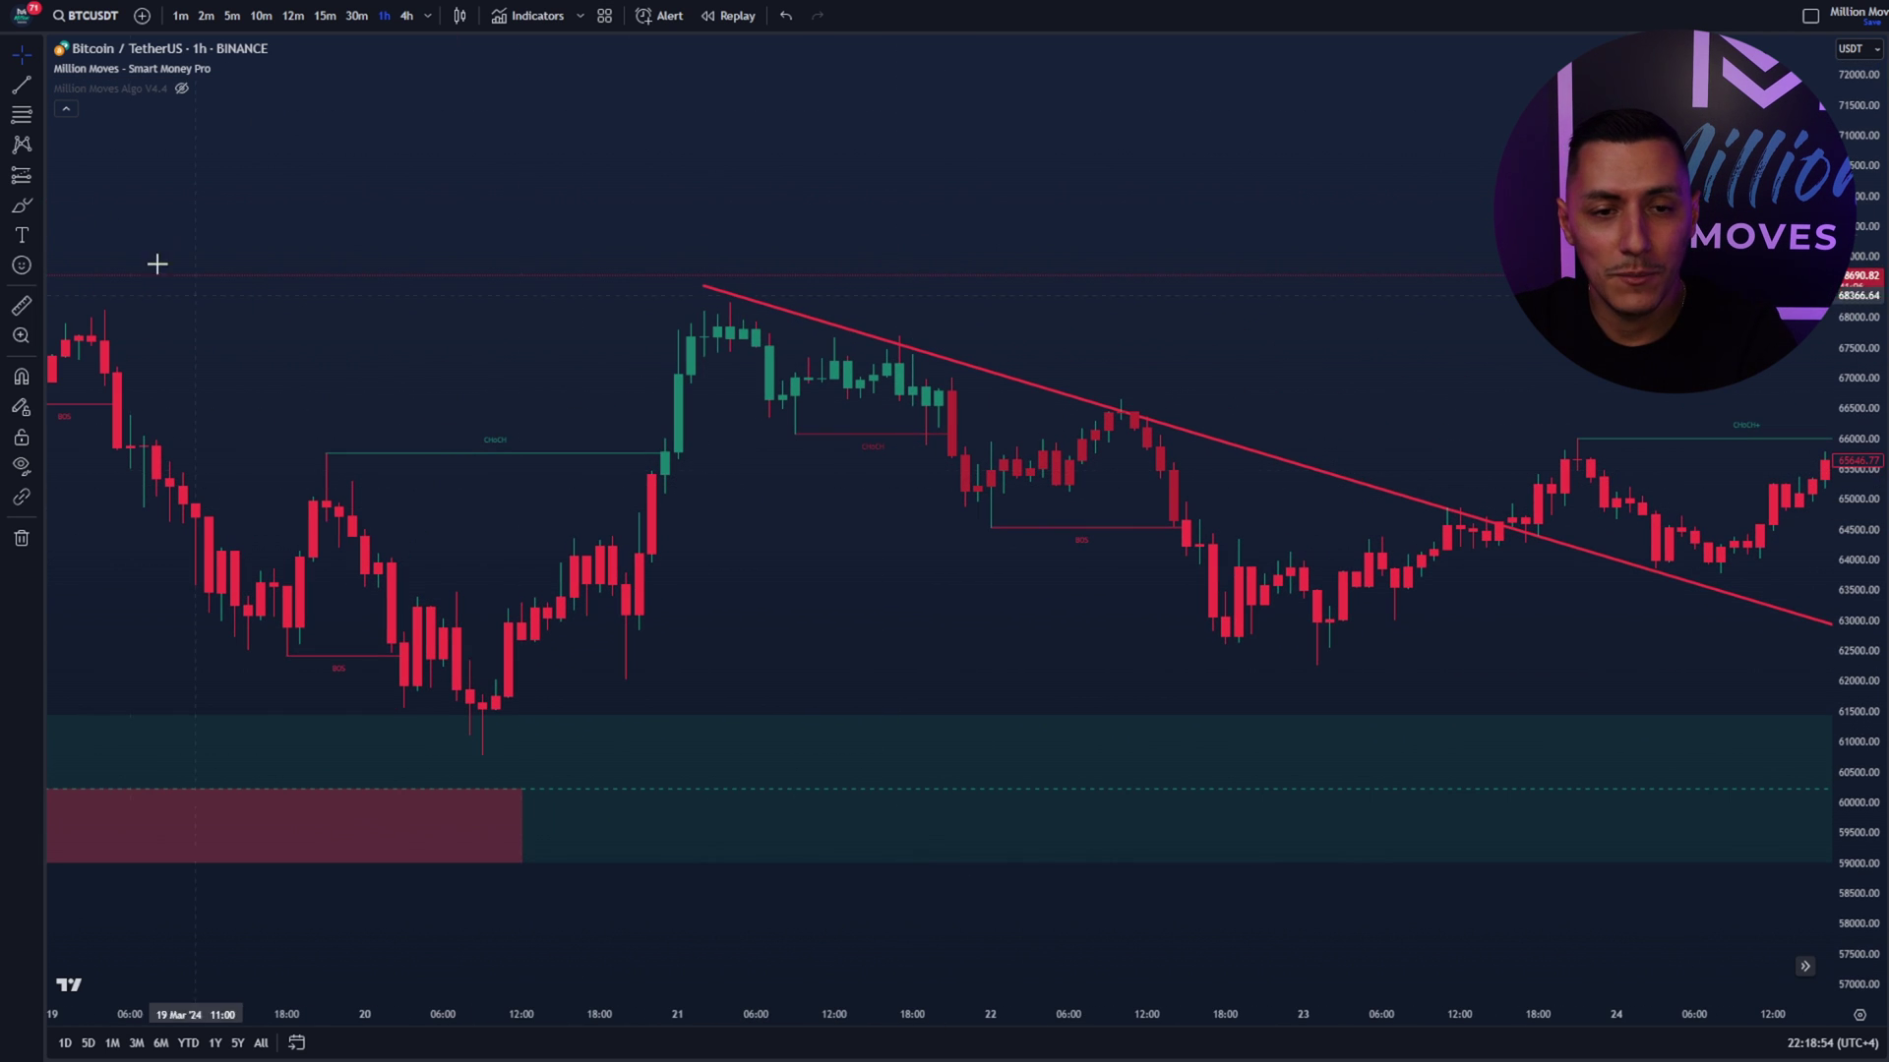
Step: Draw a brief freehand stroke, return to Crosshair, and pan to 26–28 March
click(22, 205)
mouse_move(534, 679)
mouse_down()
mouse_move(575, 500)
mouse_move(679, 344)
mouse_move(990, 425)
mouse_move(787, 431)
mouse_move(812, 433)
mouse_up()
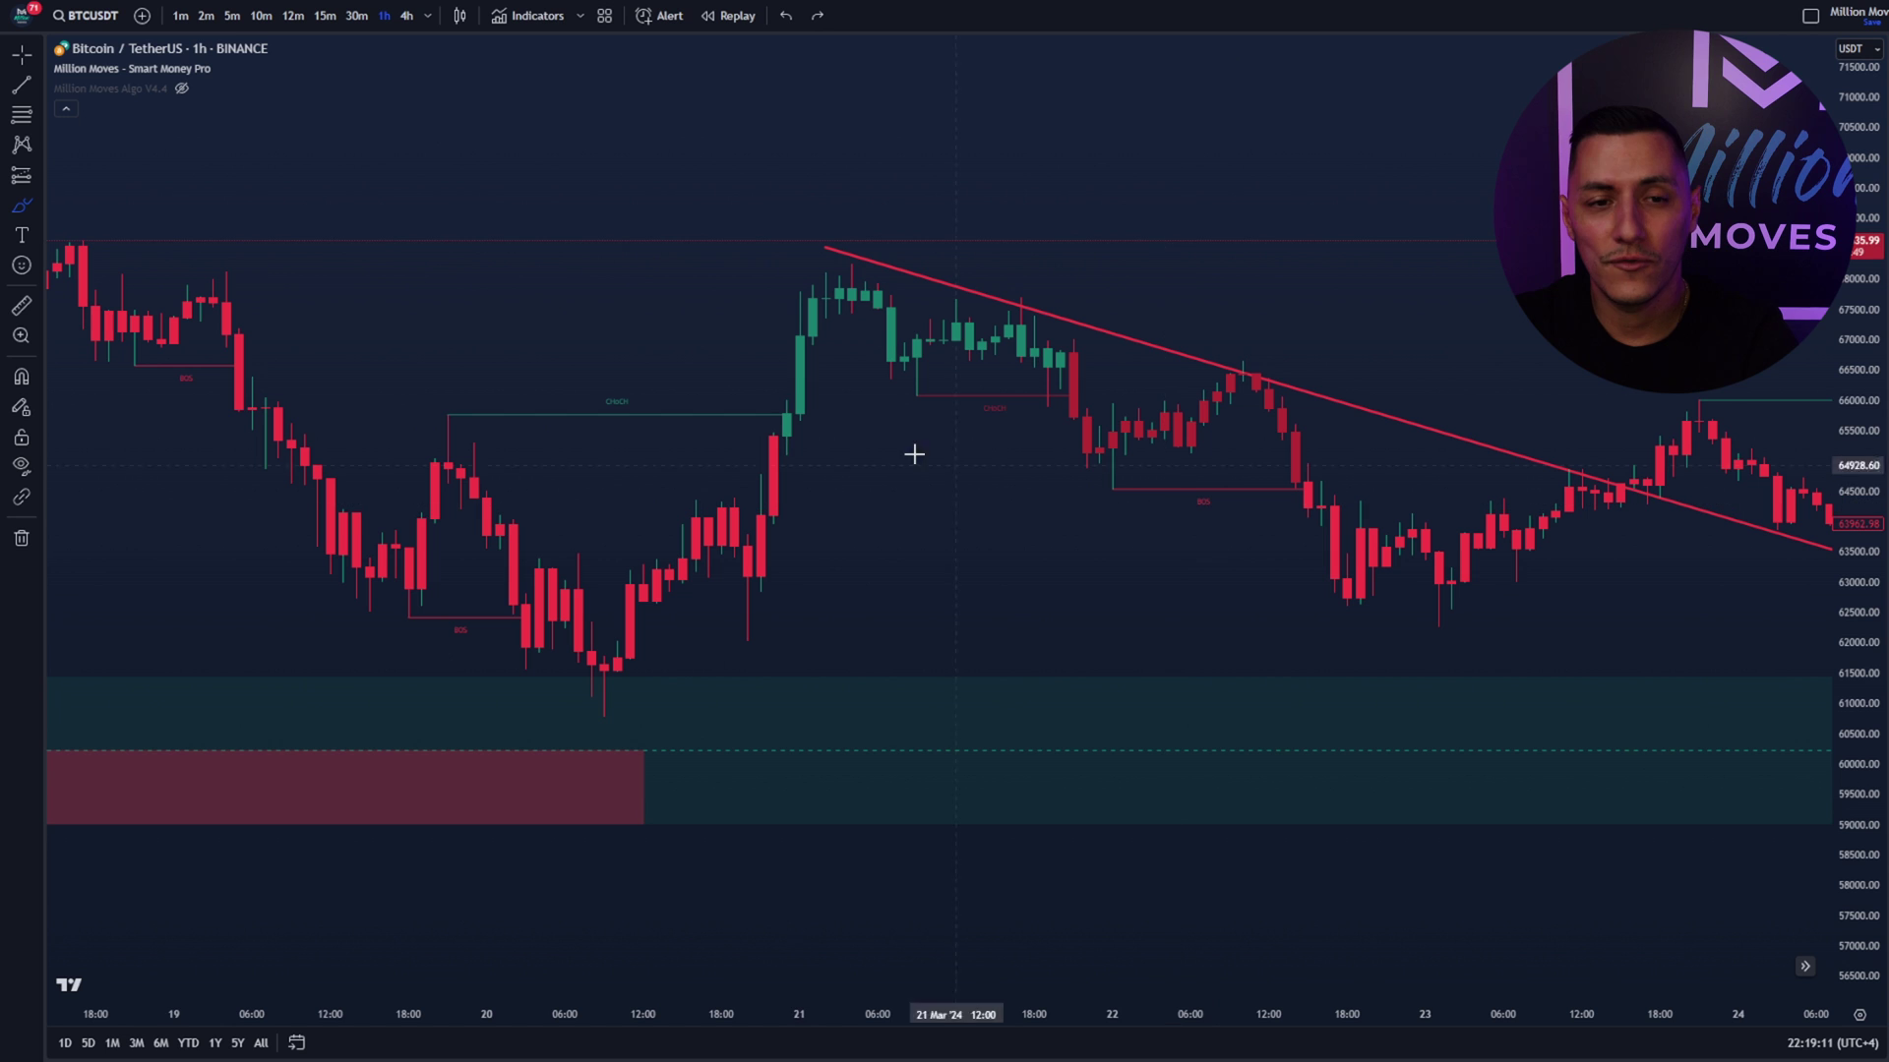
click(22, 56)
scroll(653, 547, right, 5)
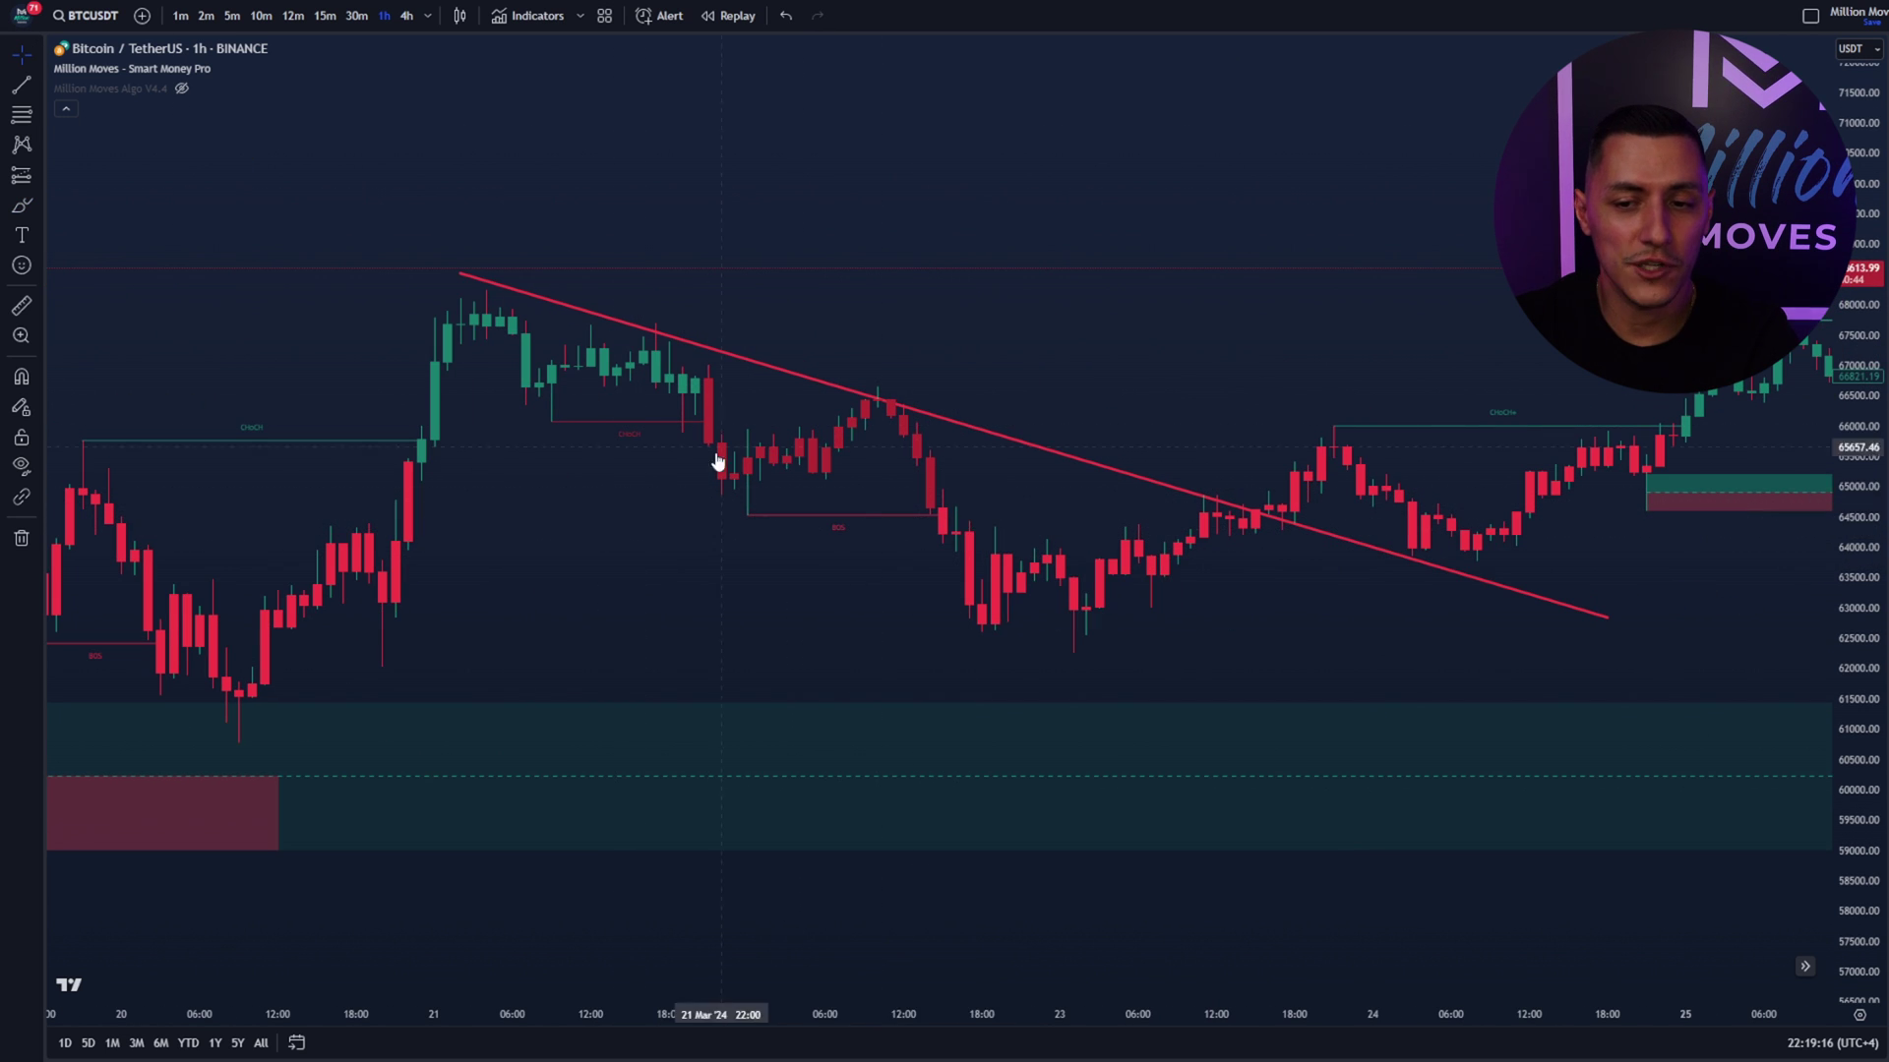
drag(809, 578, 608, 587)
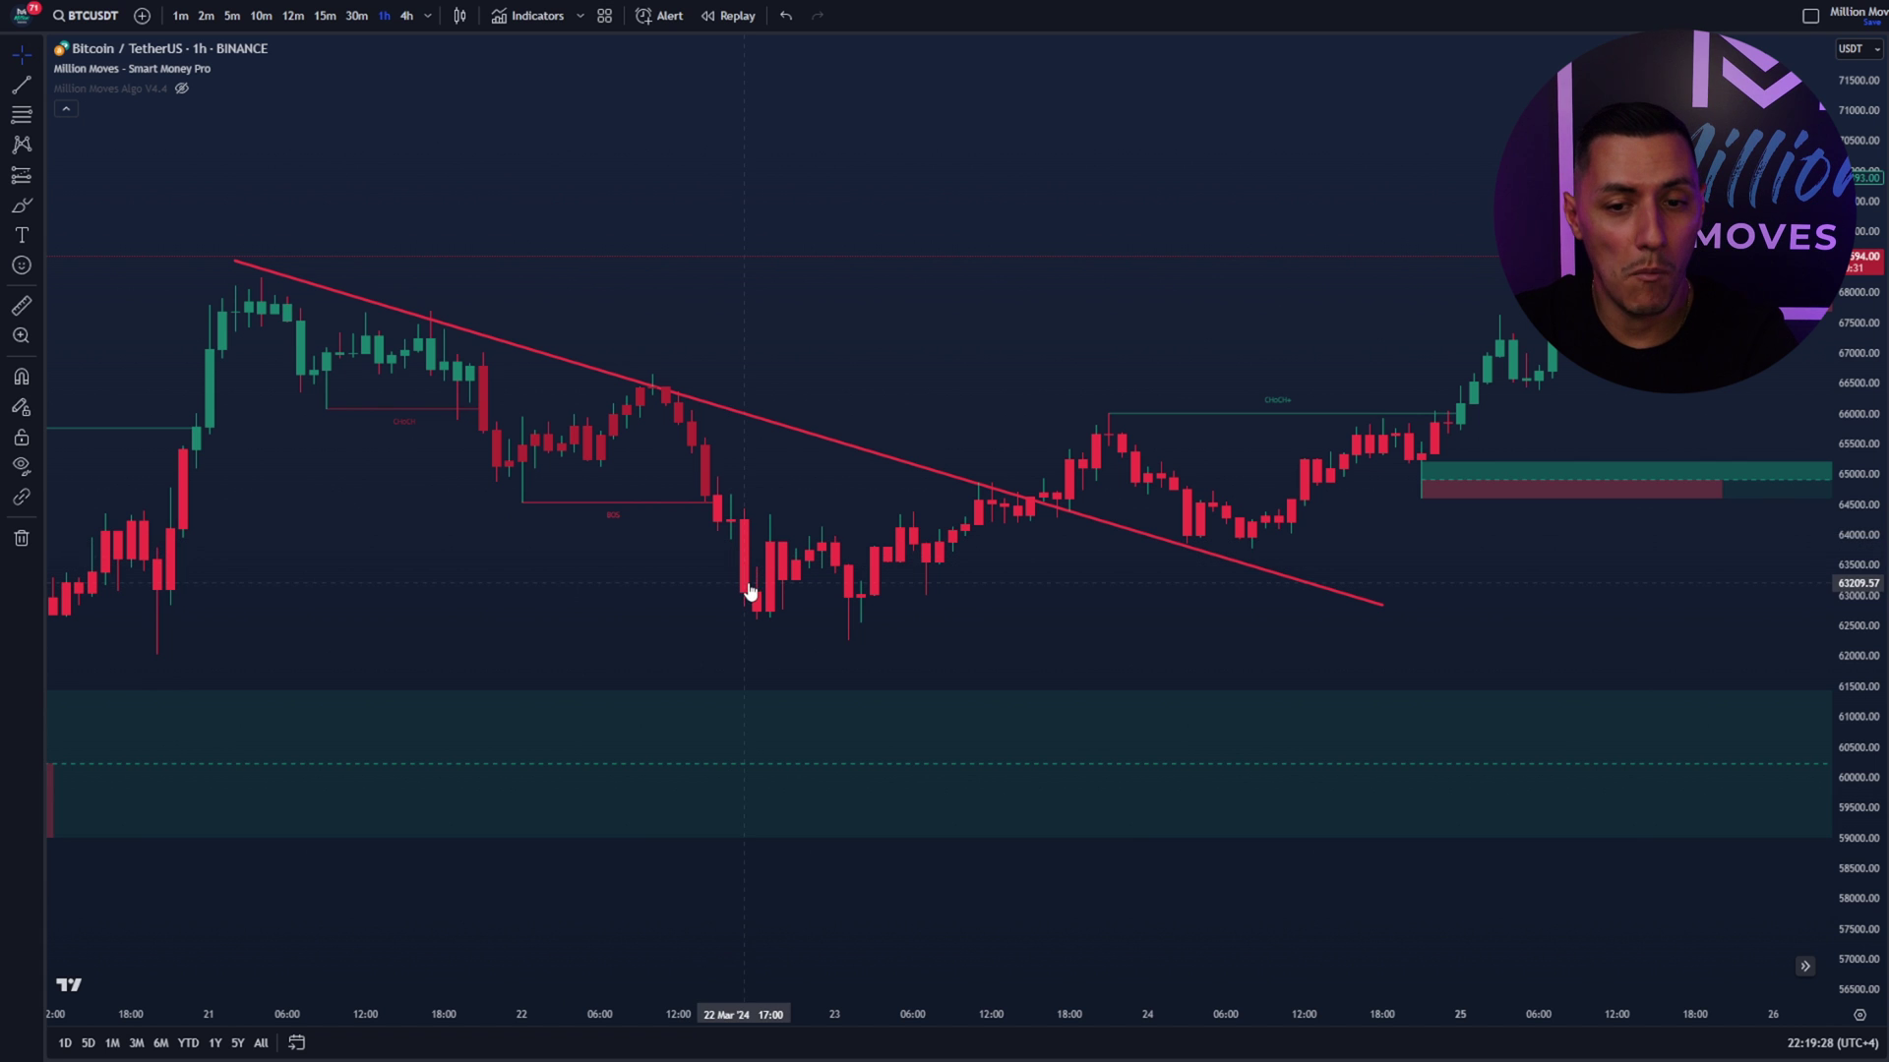
scroll(780, 683, down, 3)
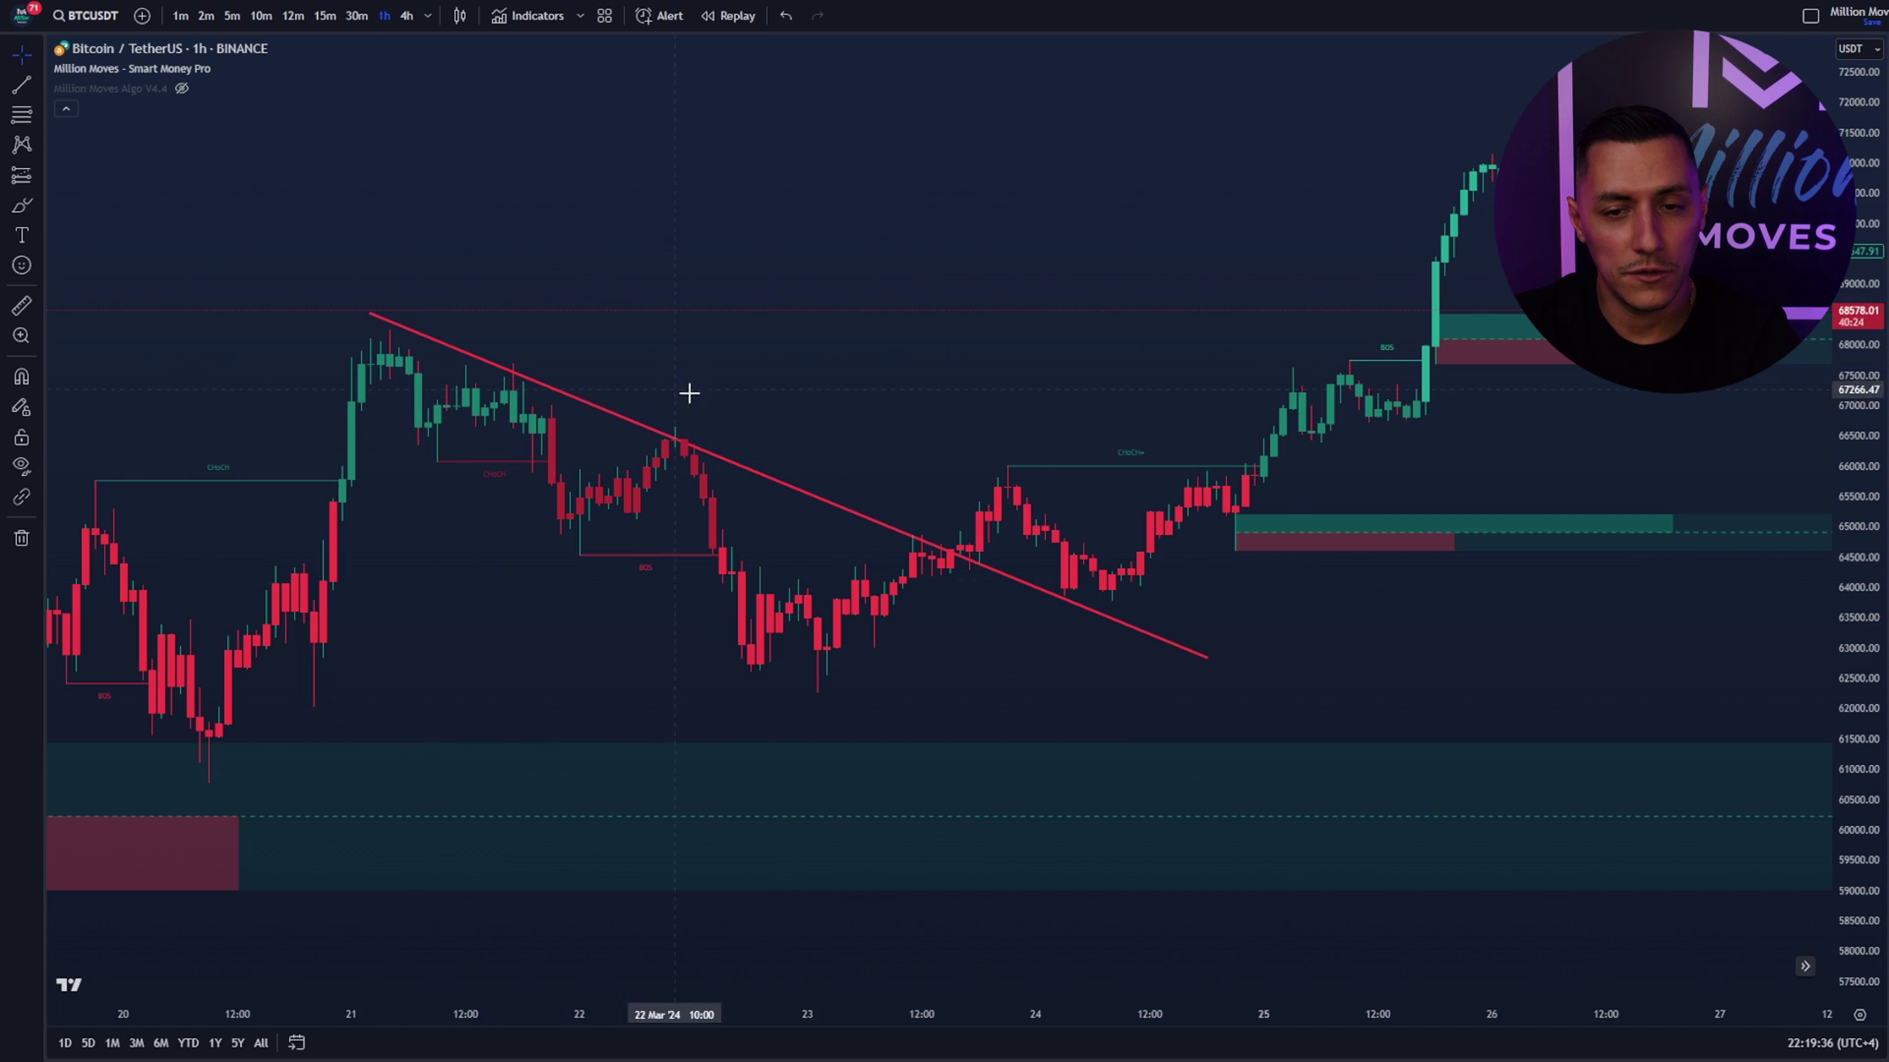
scroll(704, 403, down, 2)
scroll(428, 369, up, 2)
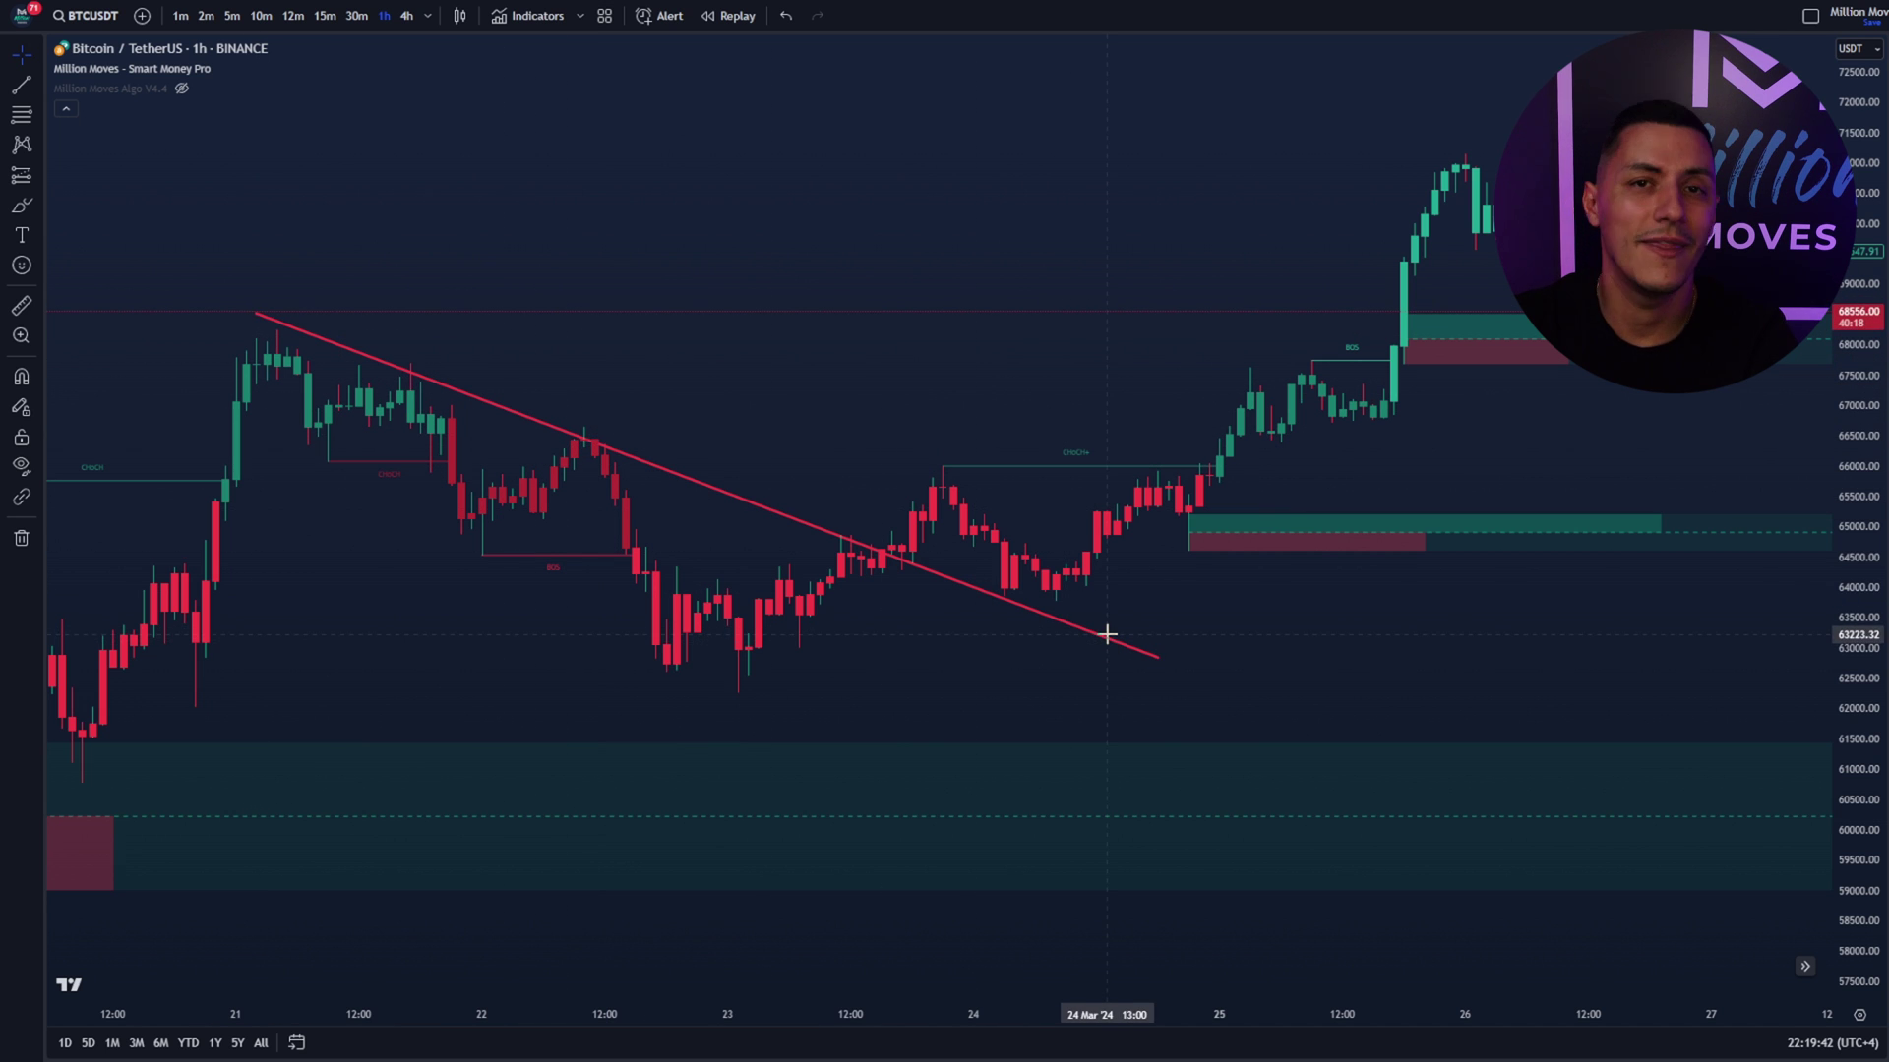
scroll(984, 581, left, 5)
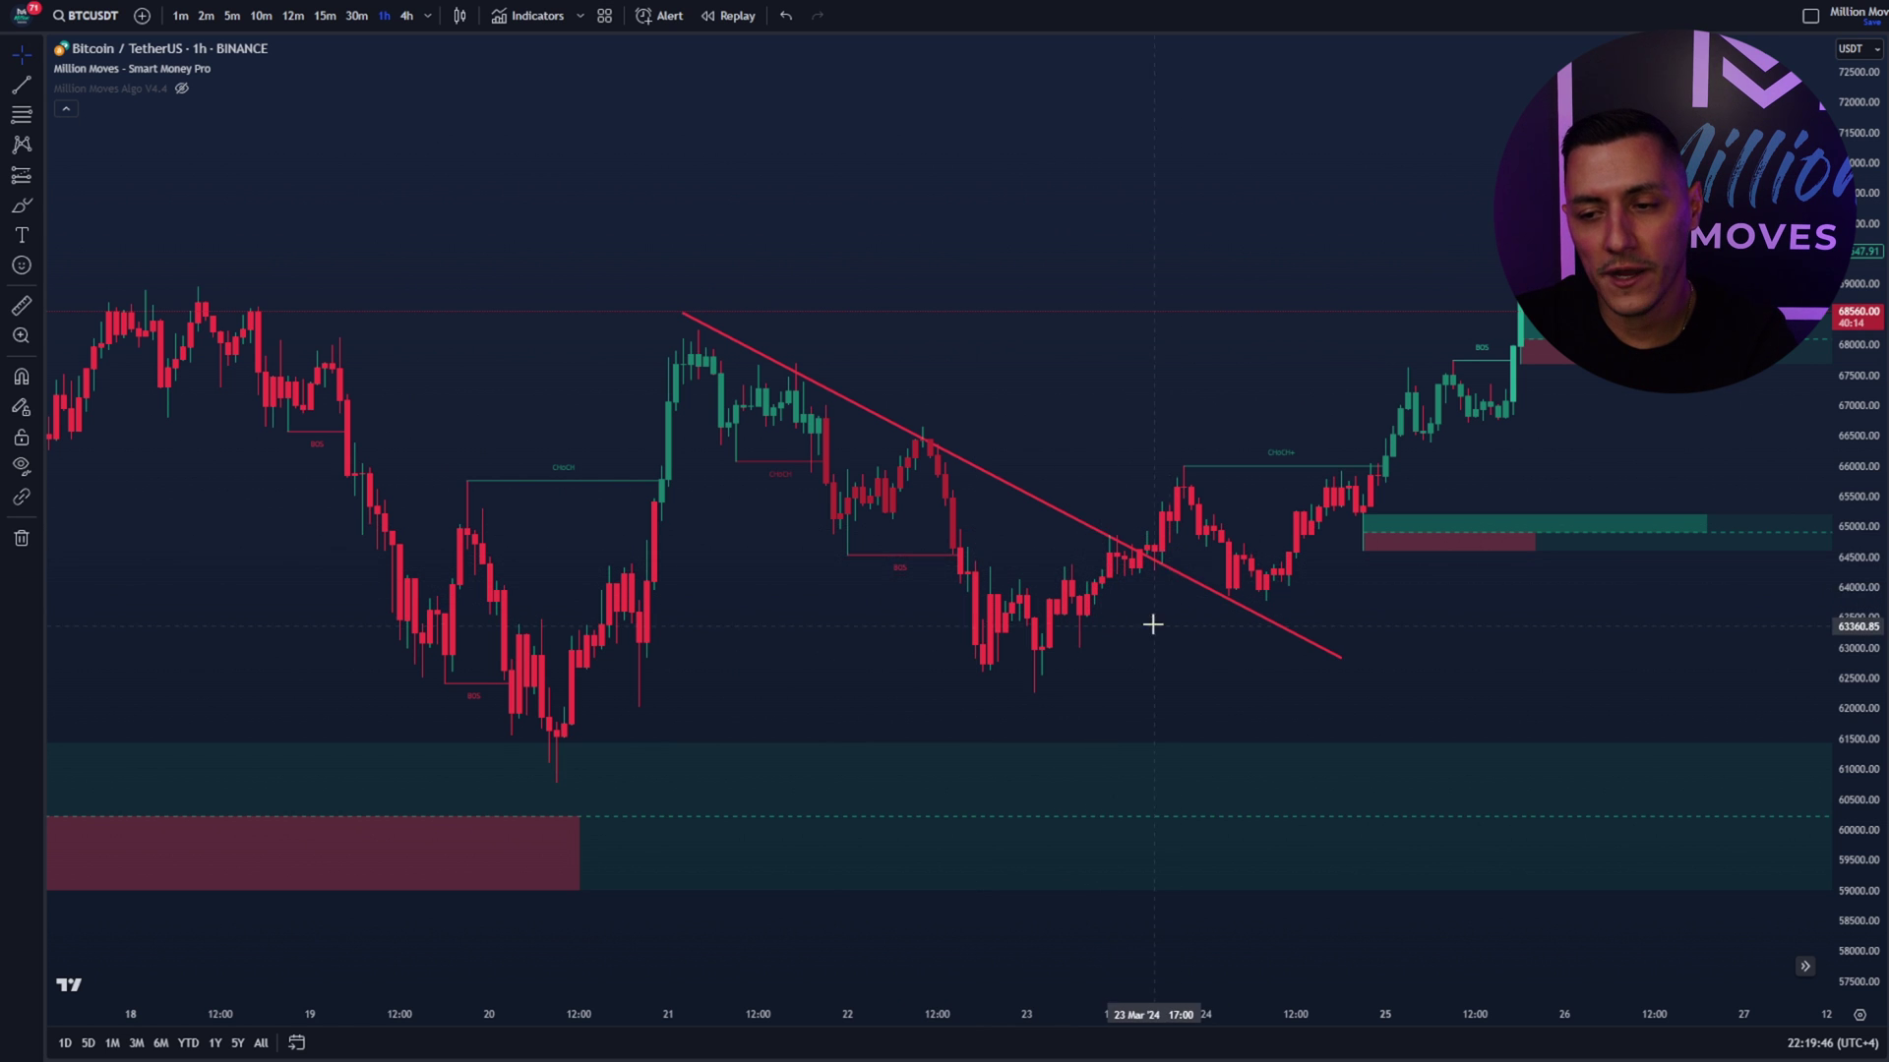
drag(1147, 623, 921, 521)
drag(1143, 602, 856, 502)
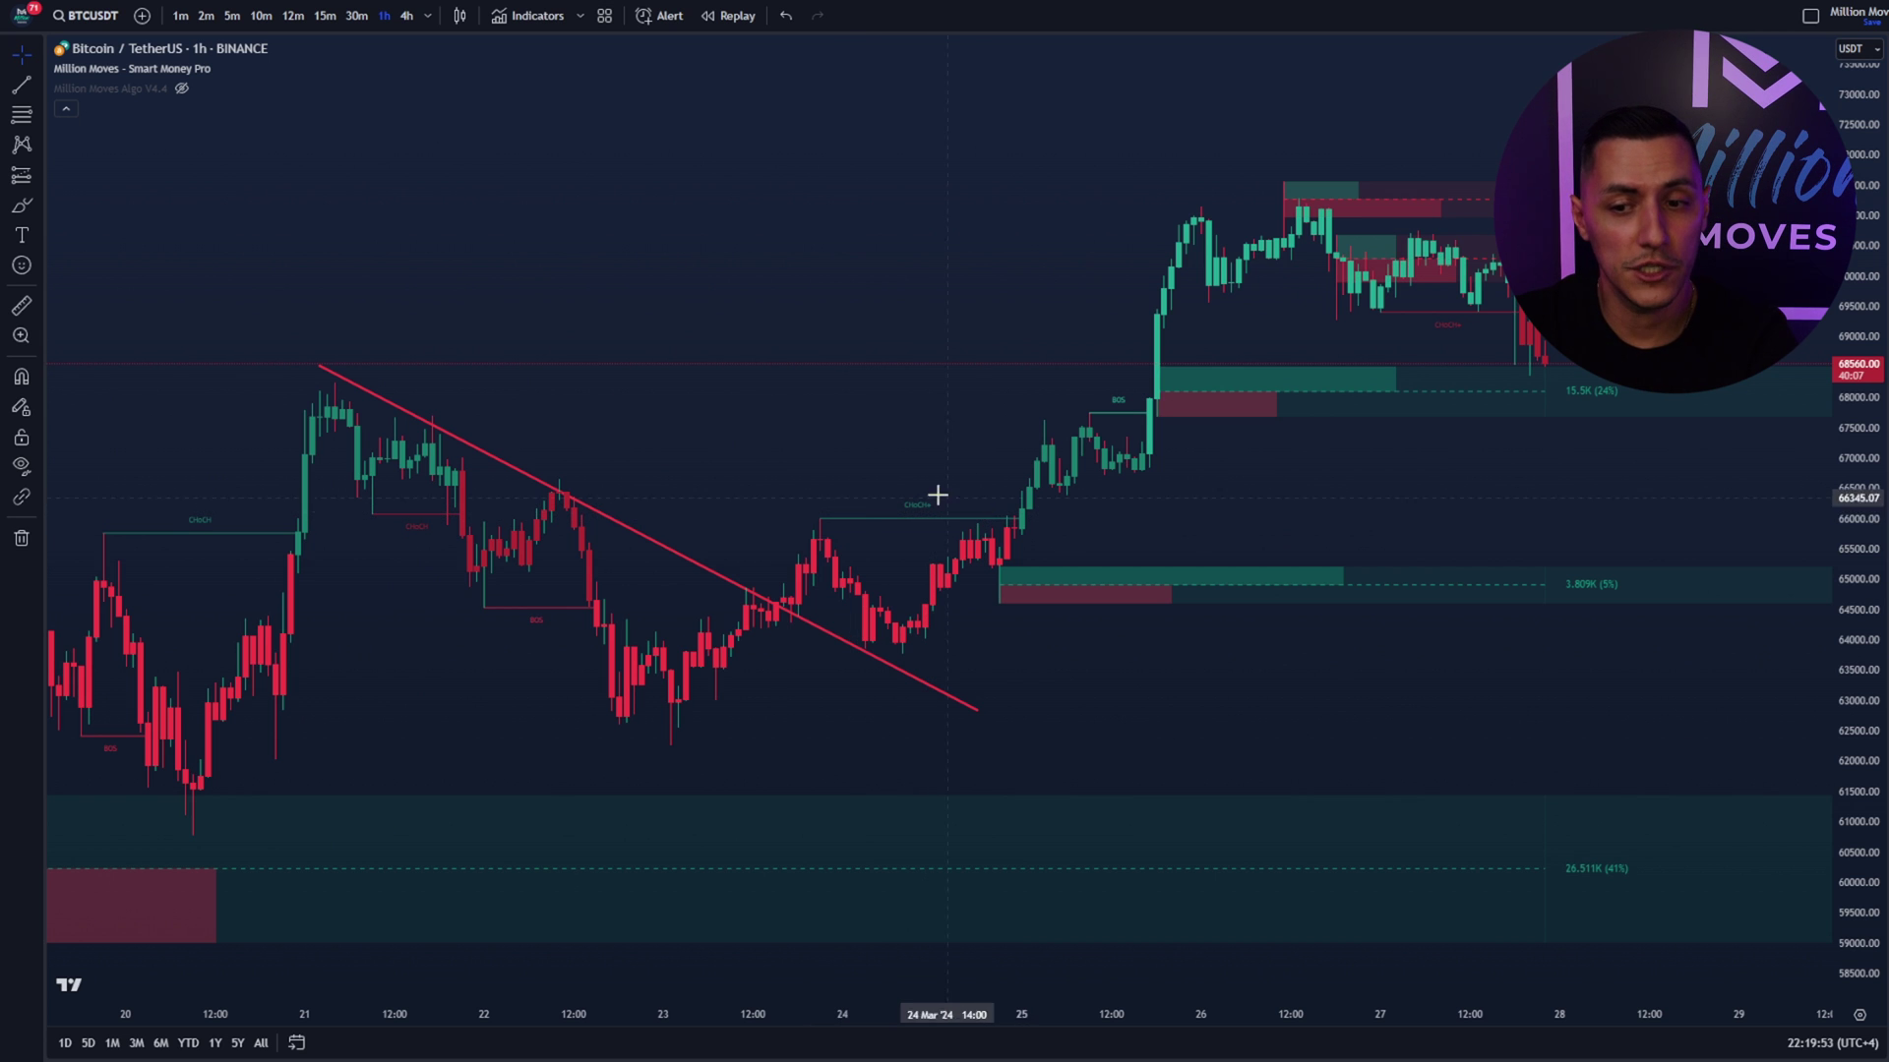
drag(1077, 634, 932, 659)
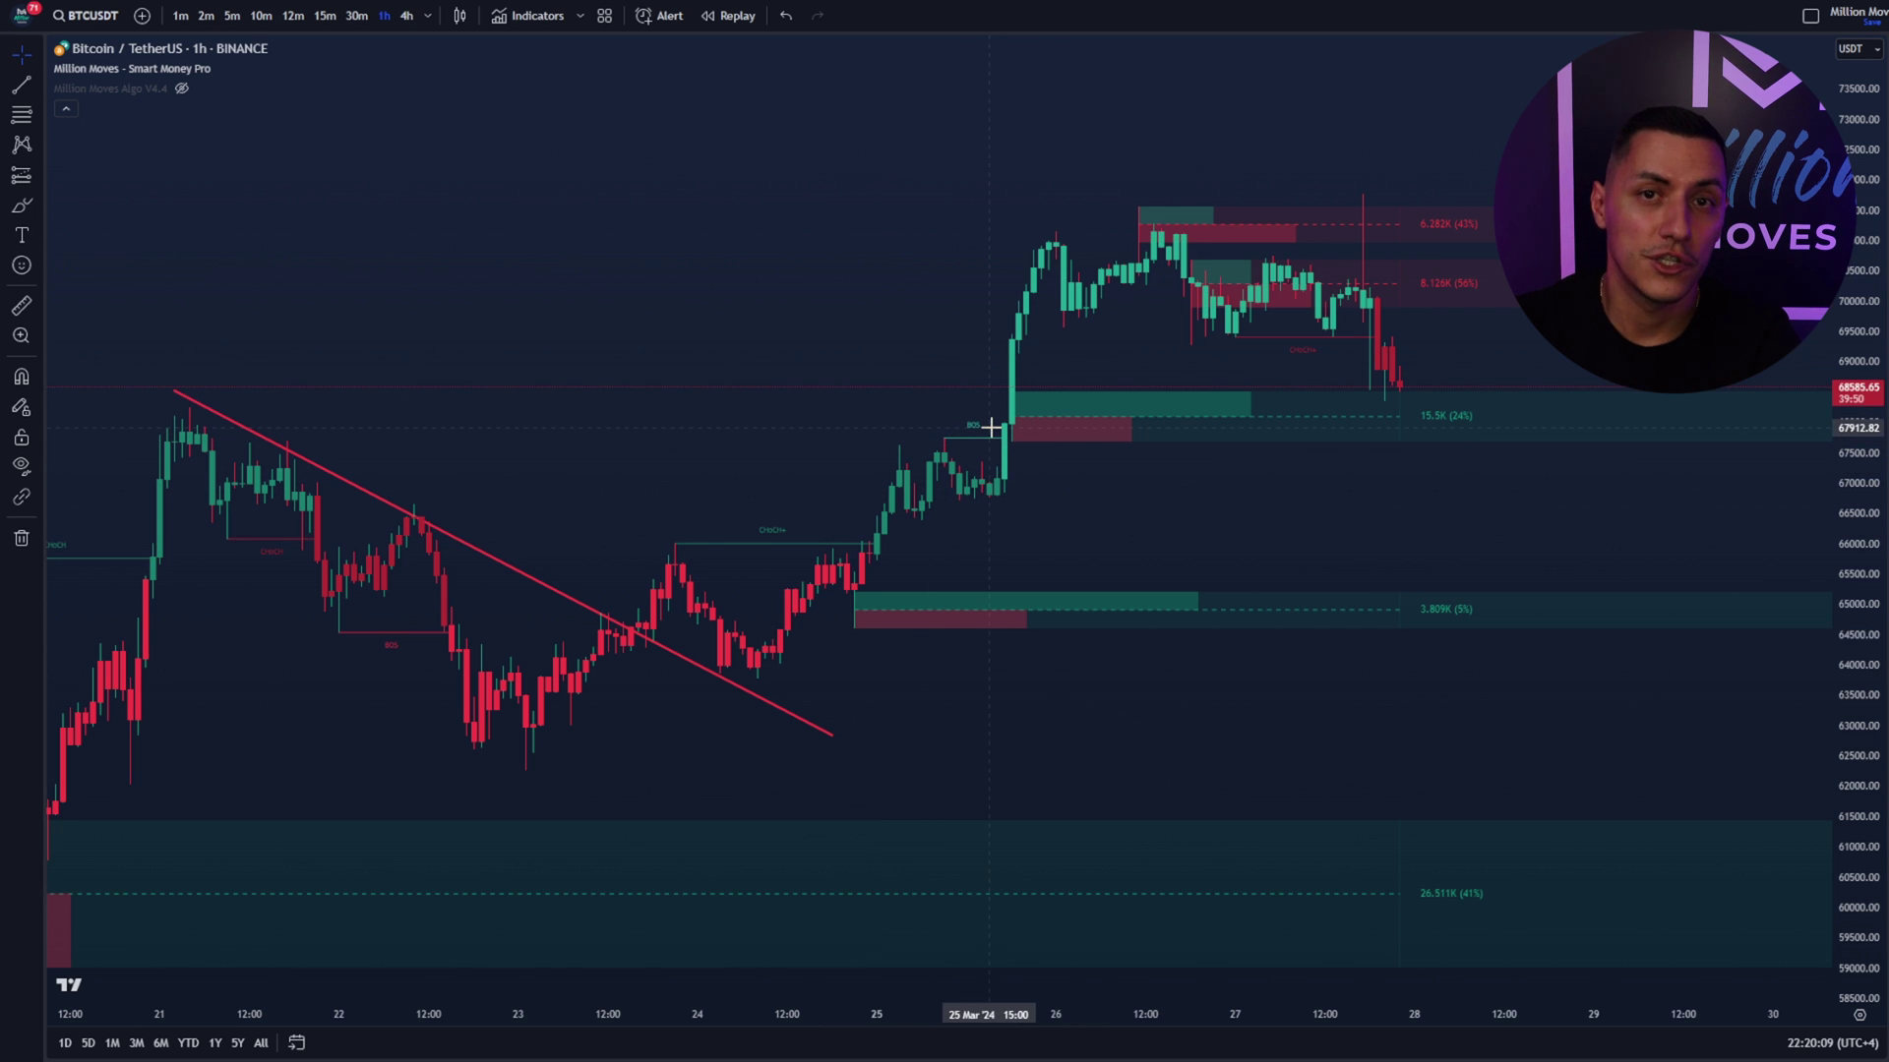
drag(980, 437, 846, 475)
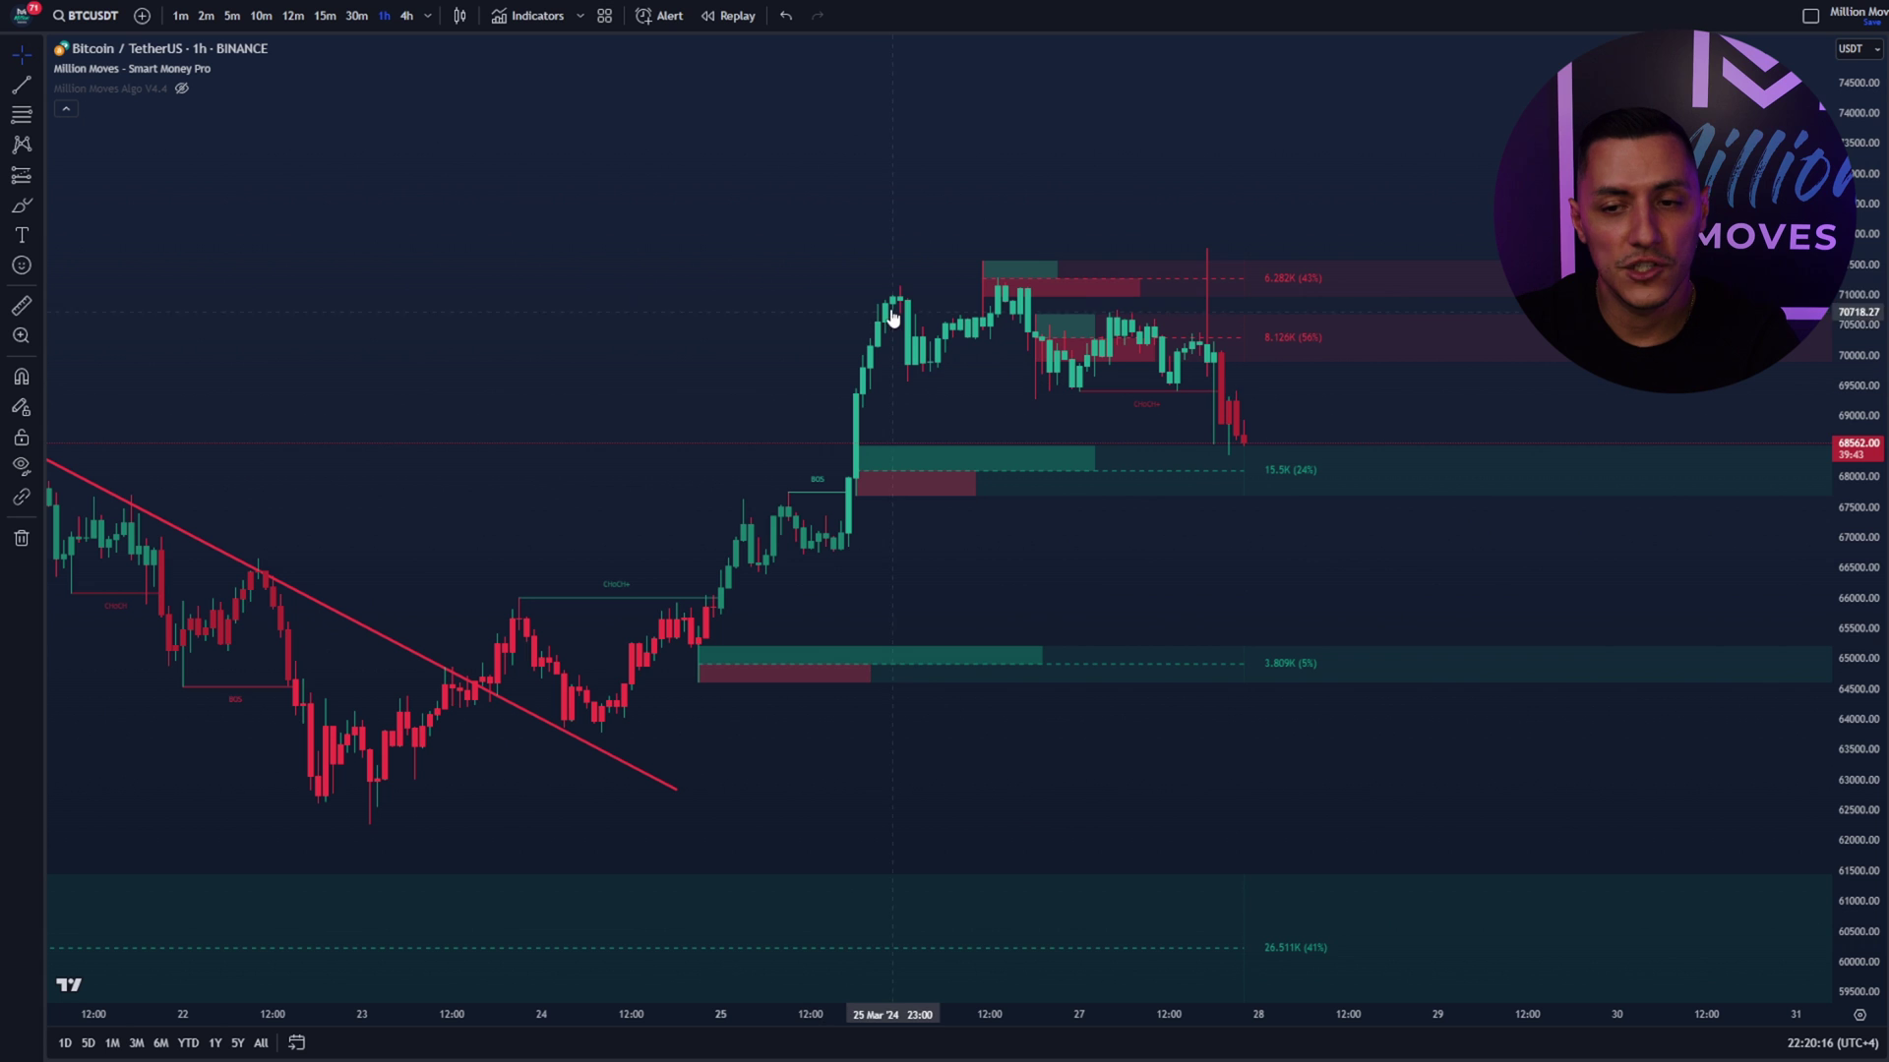
drag(582, 299, 923, 286)
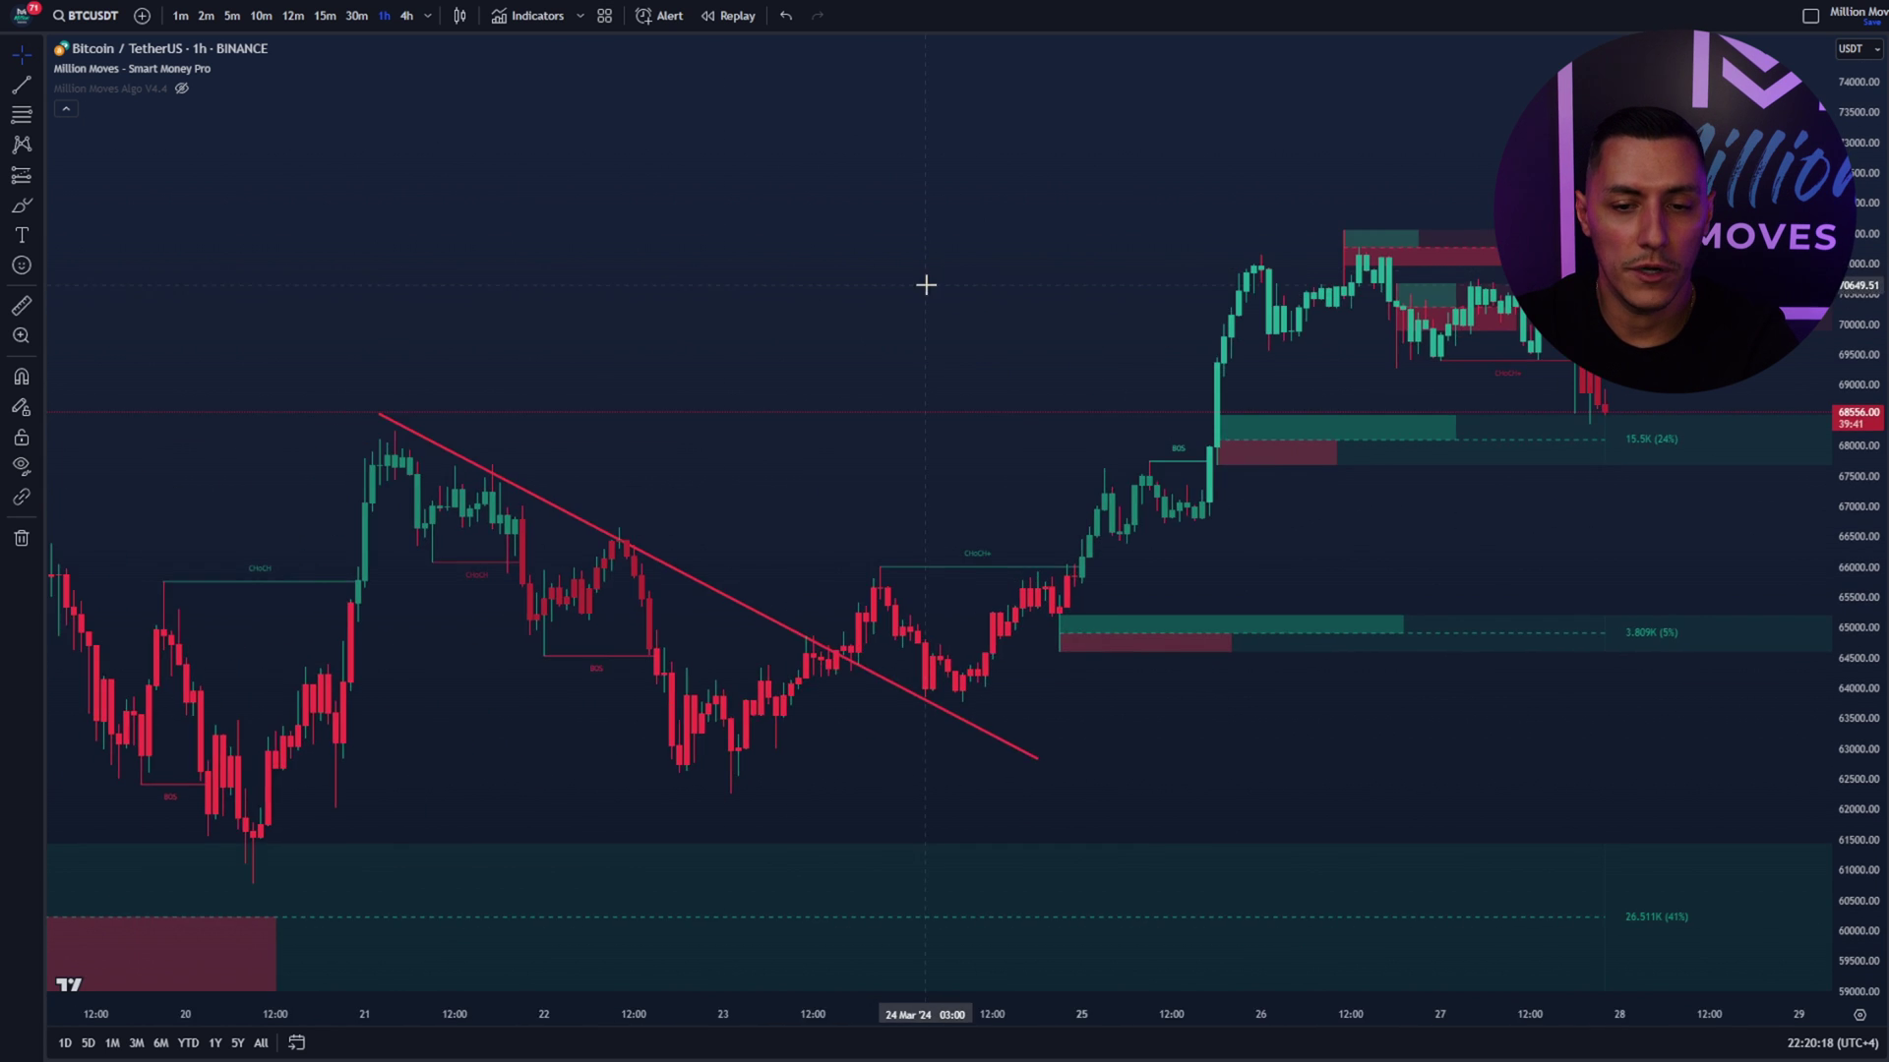
scroll(401, 253, left, 10)
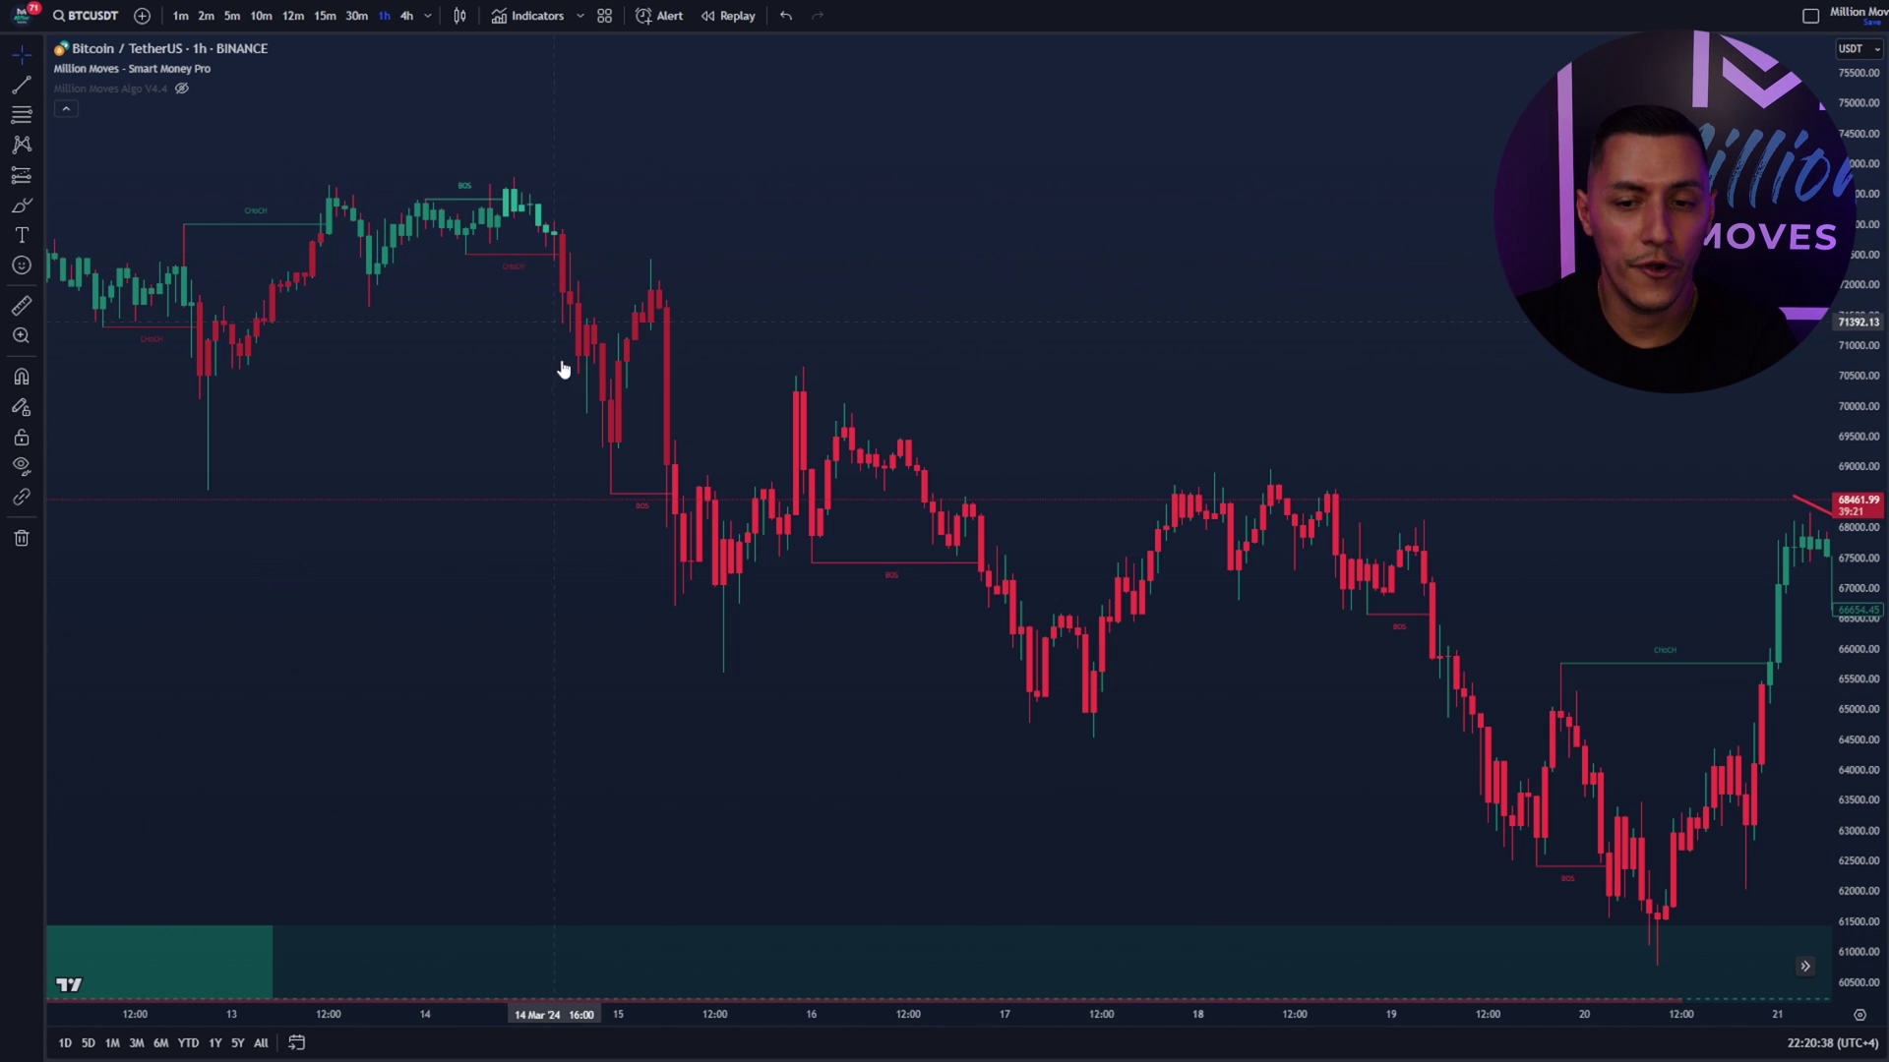
scroll(561, 510, down, 4)
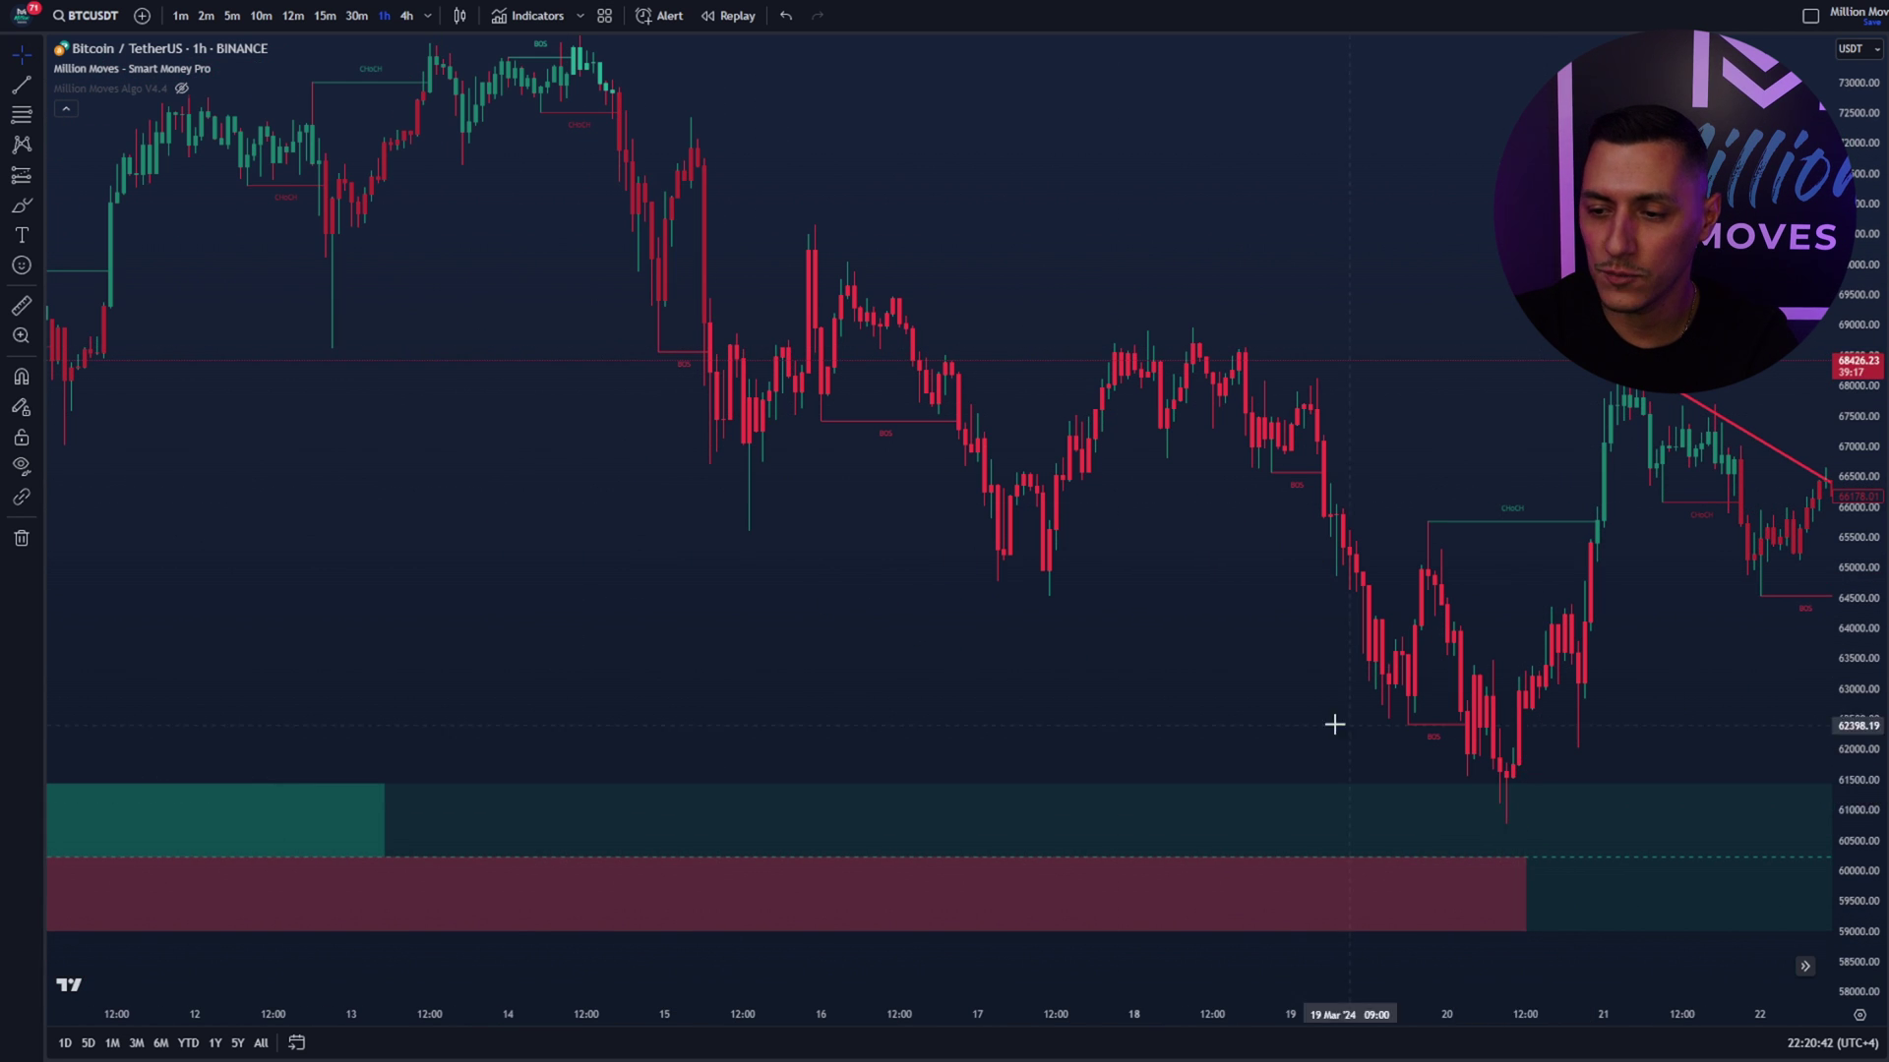
scroll(1164, 632, down, 3)
scroll(1158, 669, down, 3)
scroll(965, 616, right, 8)
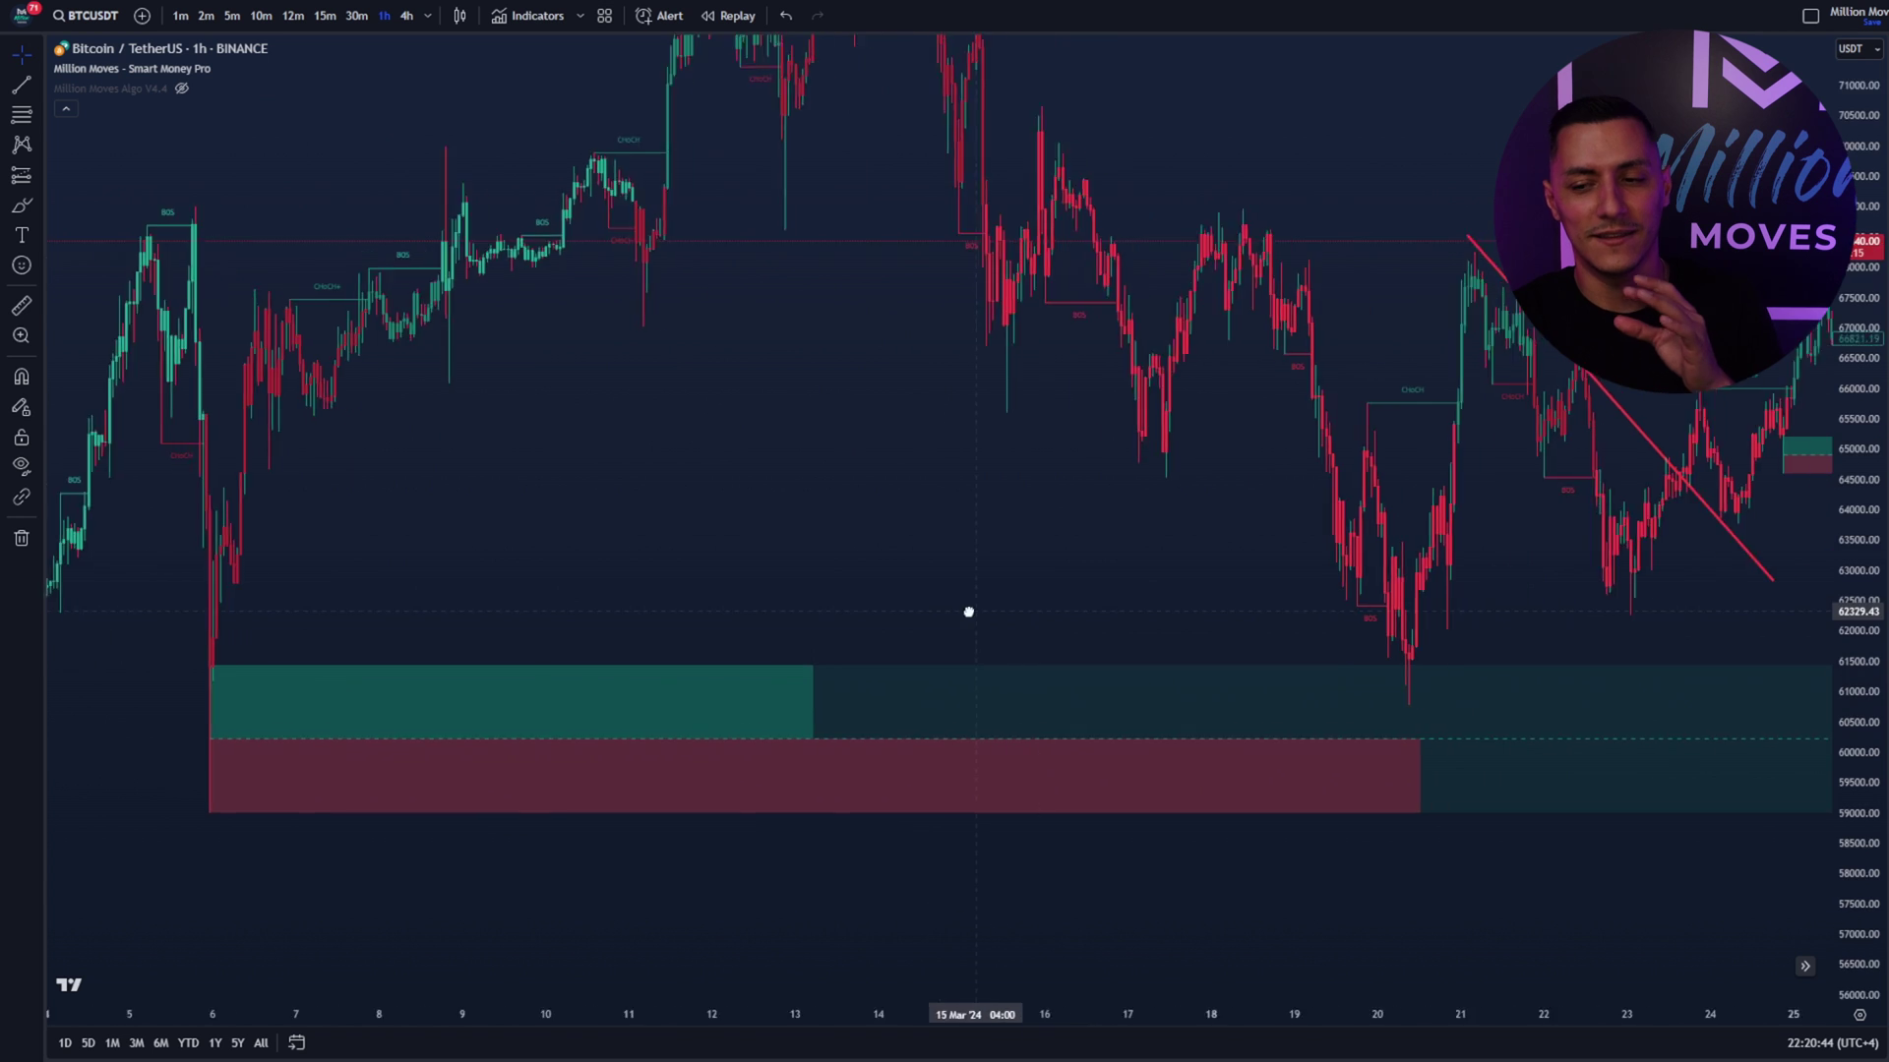
scroll(951, 817, right, 2)
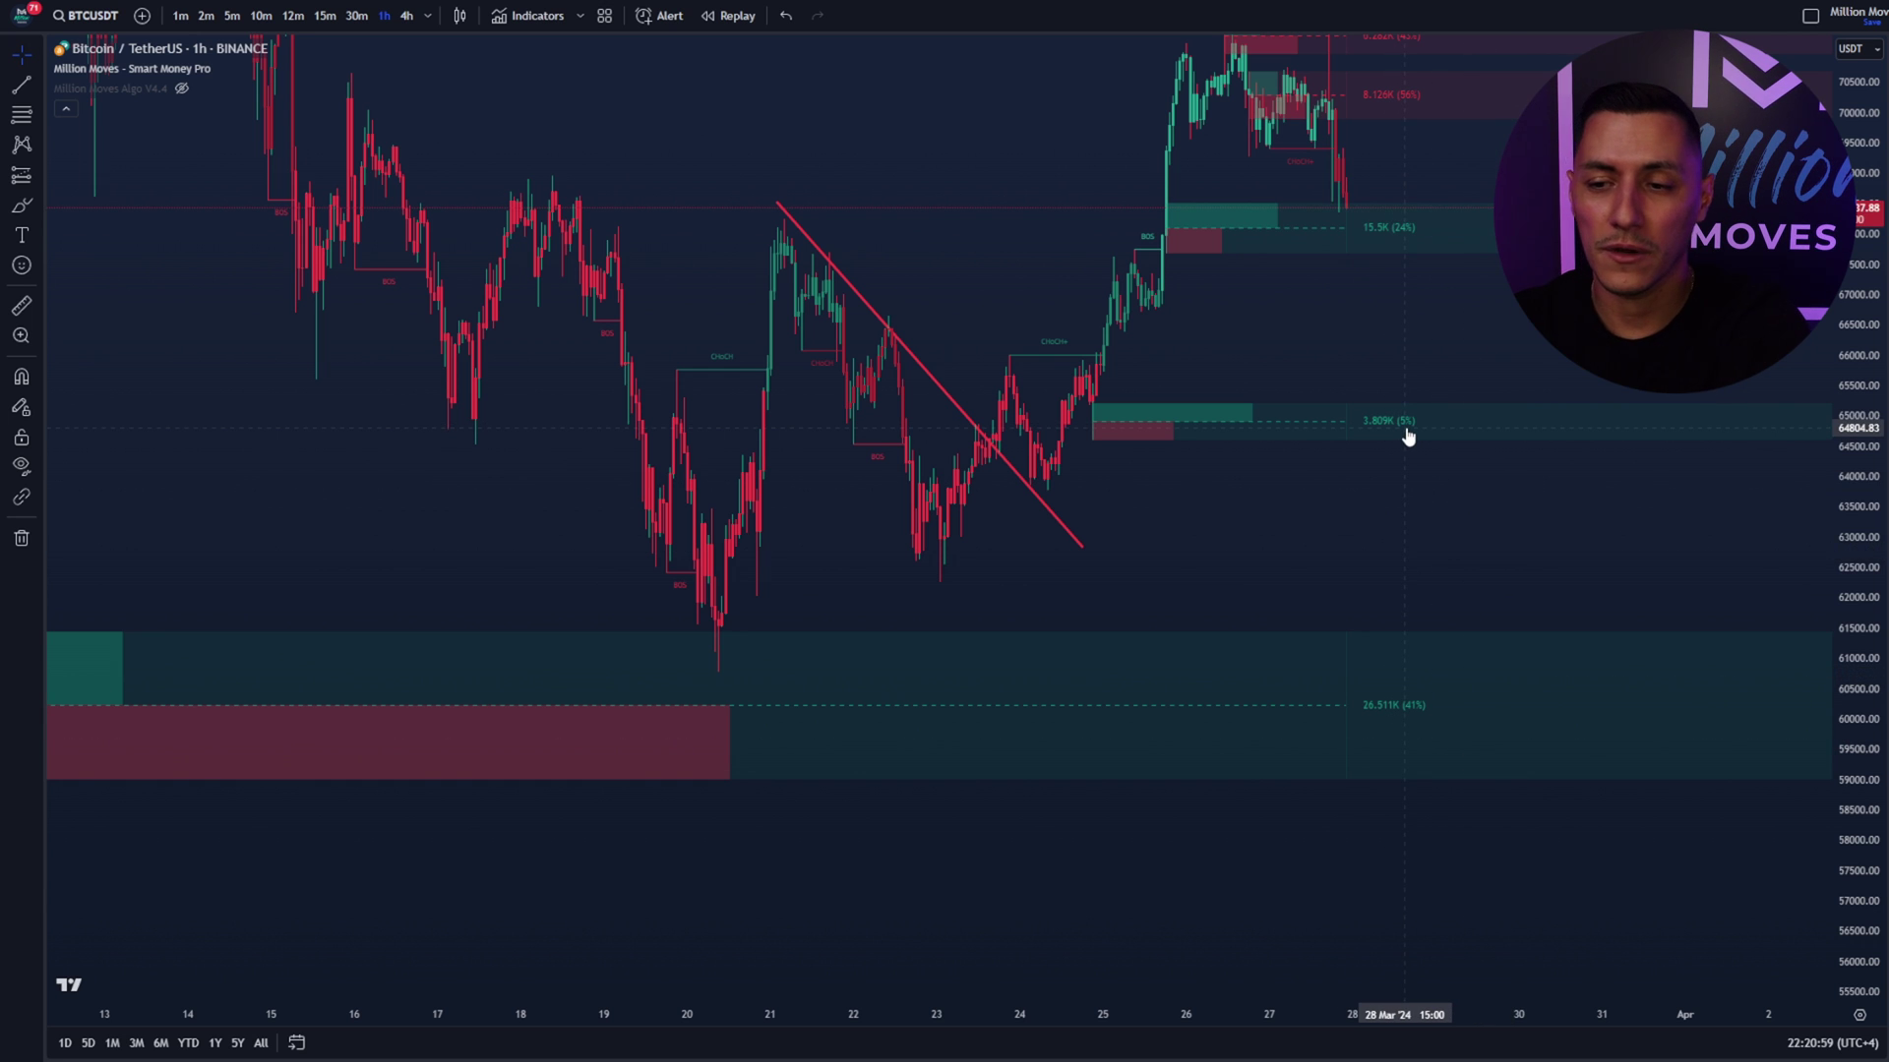
drag(1407, 437, 1118, 560)
scroll(1159, 468, up, 3)
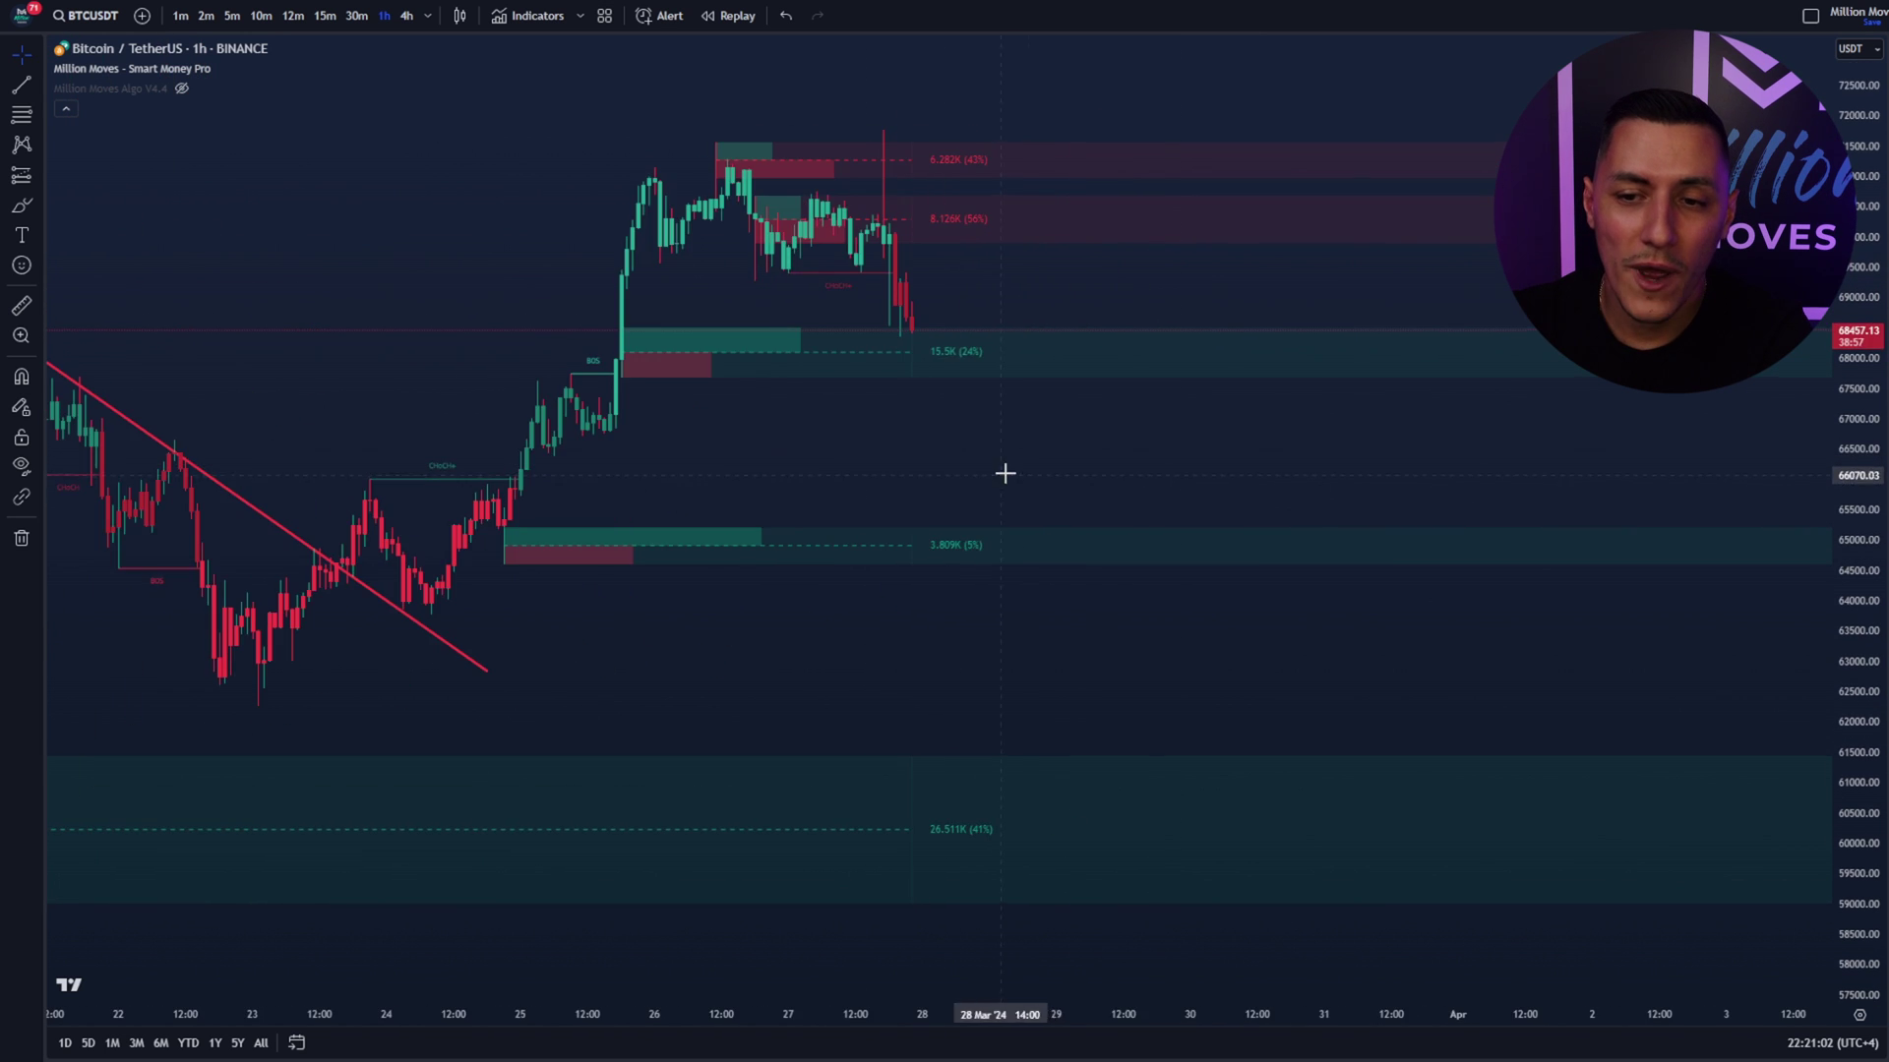
Step: Brush projected paths: up into the red zone, then down toward 61,000 and 54,000
click(23, 207)
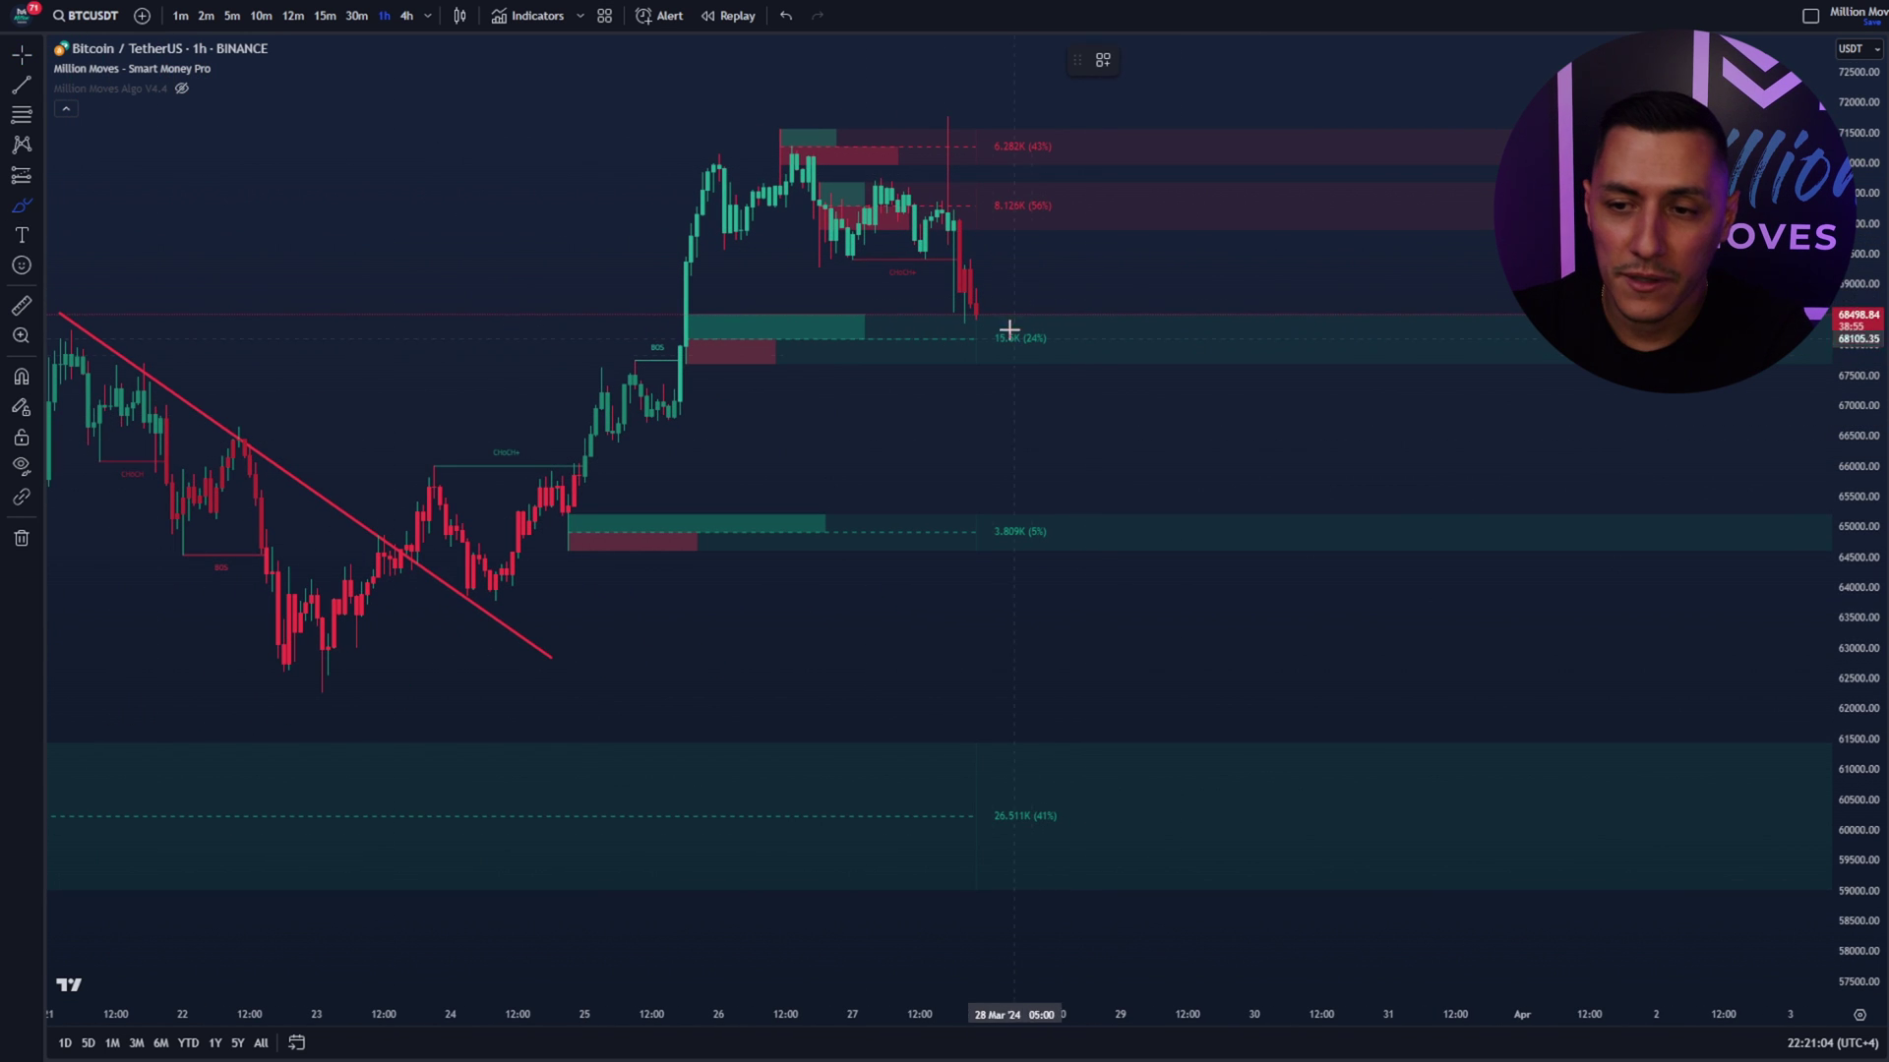
mouse_move(1000, 292)
mouse_down()
mouse_move(1025, 207)
mouse_move(1009, 197)
mouse_up()
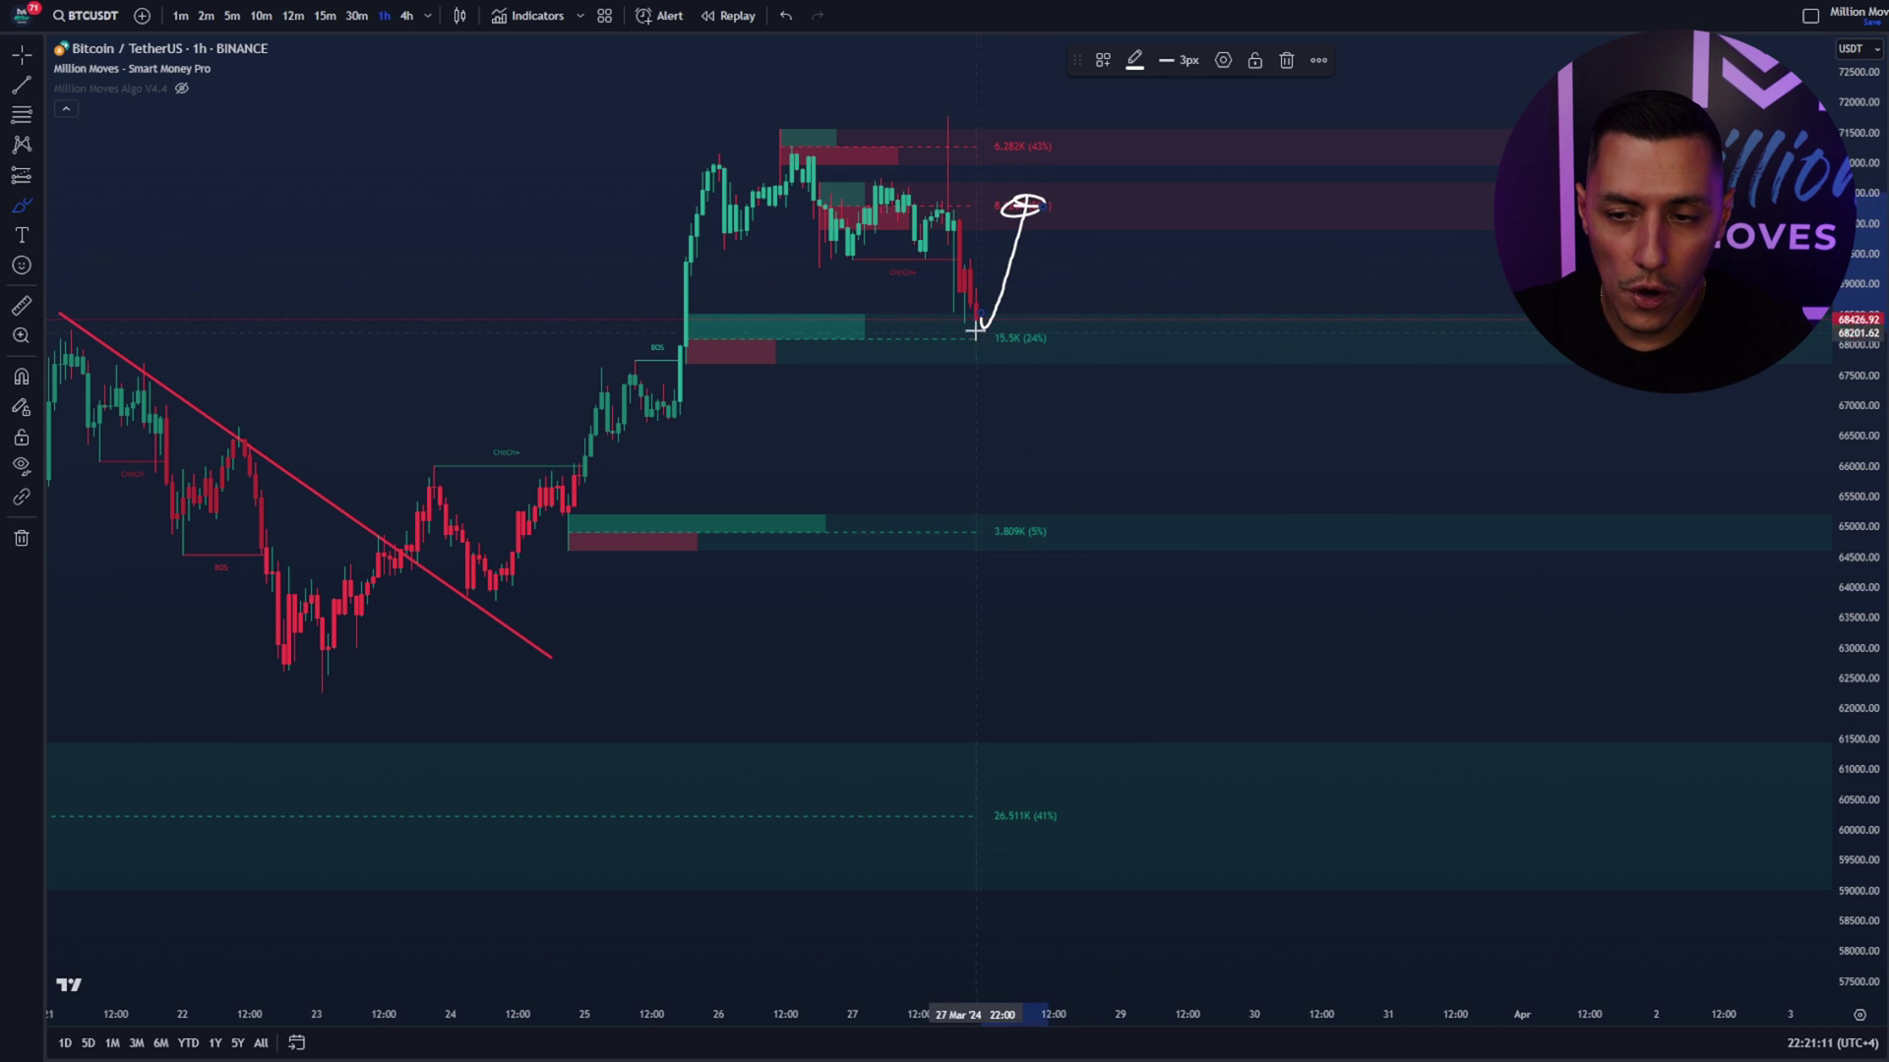
mouse_move(981, 325)
mouse_down()
mouse_move(991, 522)
mouse_move(1023, 450)
mouse_move(1062, 767)
mouse_move(1136, 764)
mouse_move(1117, 775)
mouse_up()
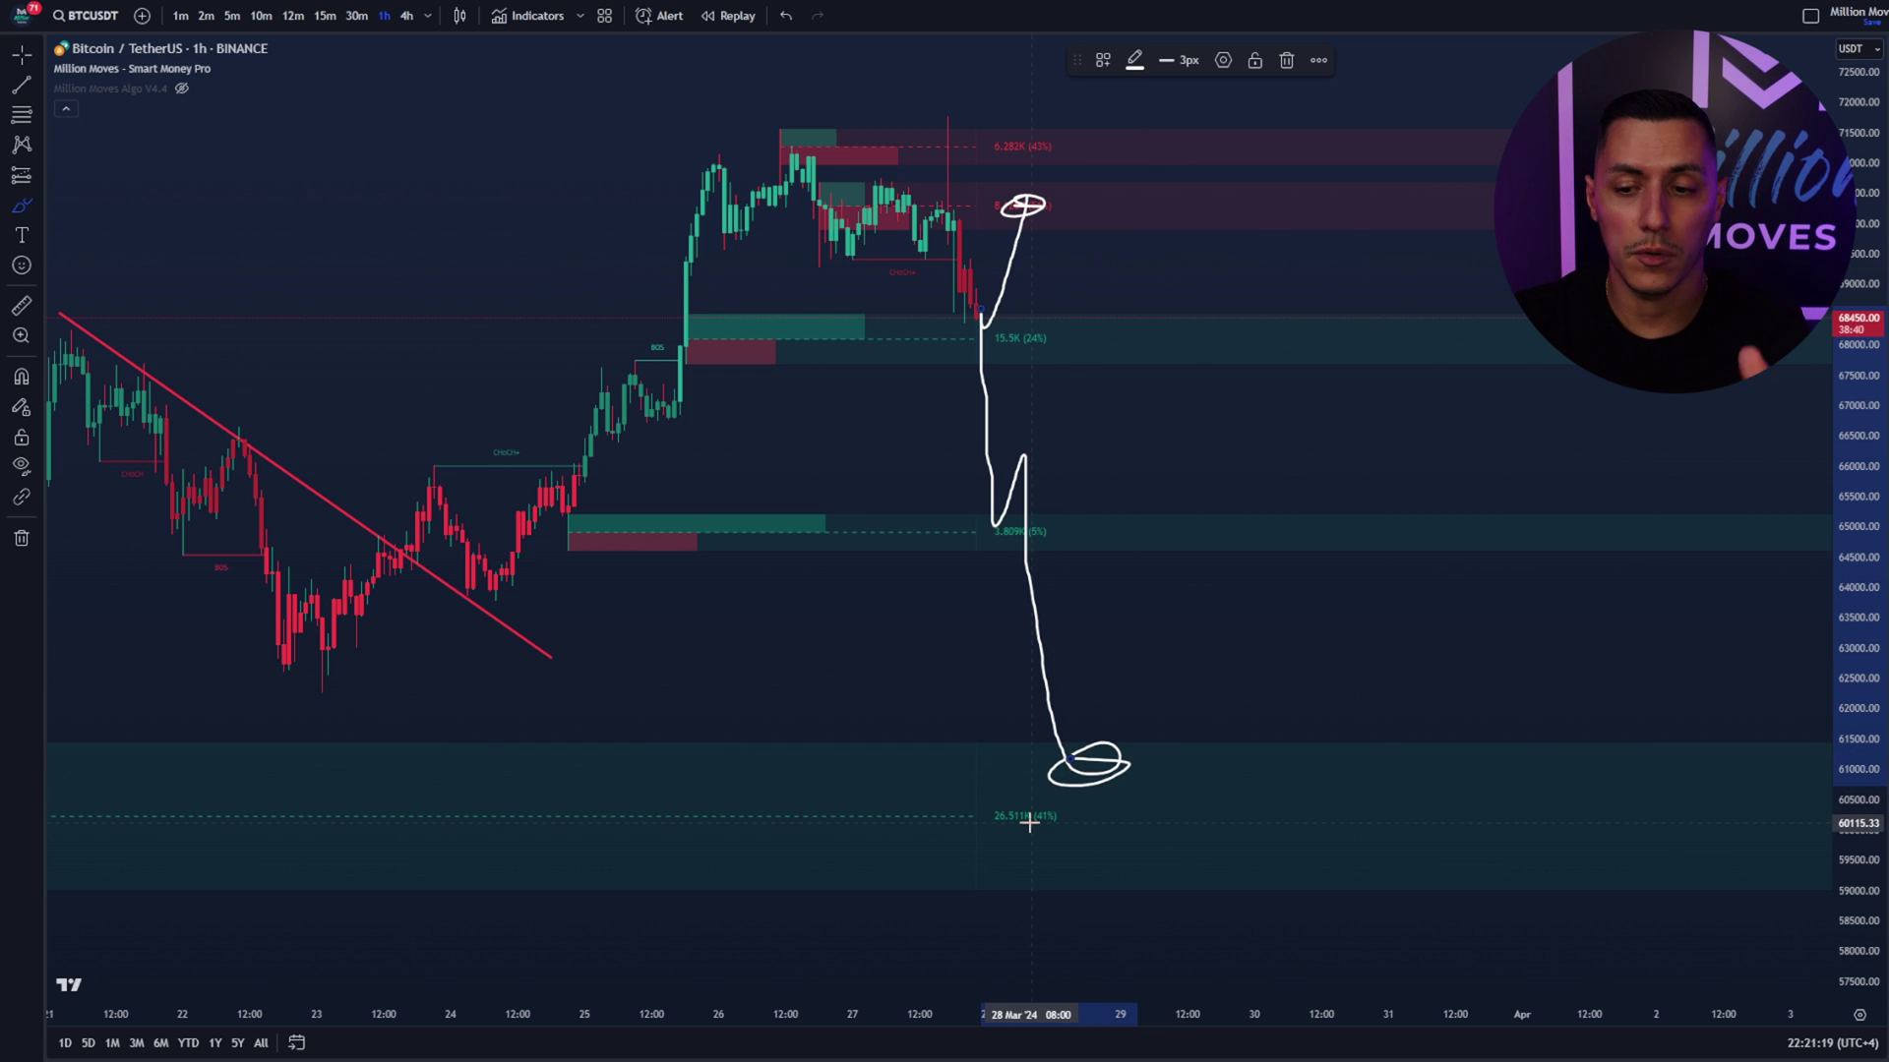
drag(1859, 689, 1859, 748)
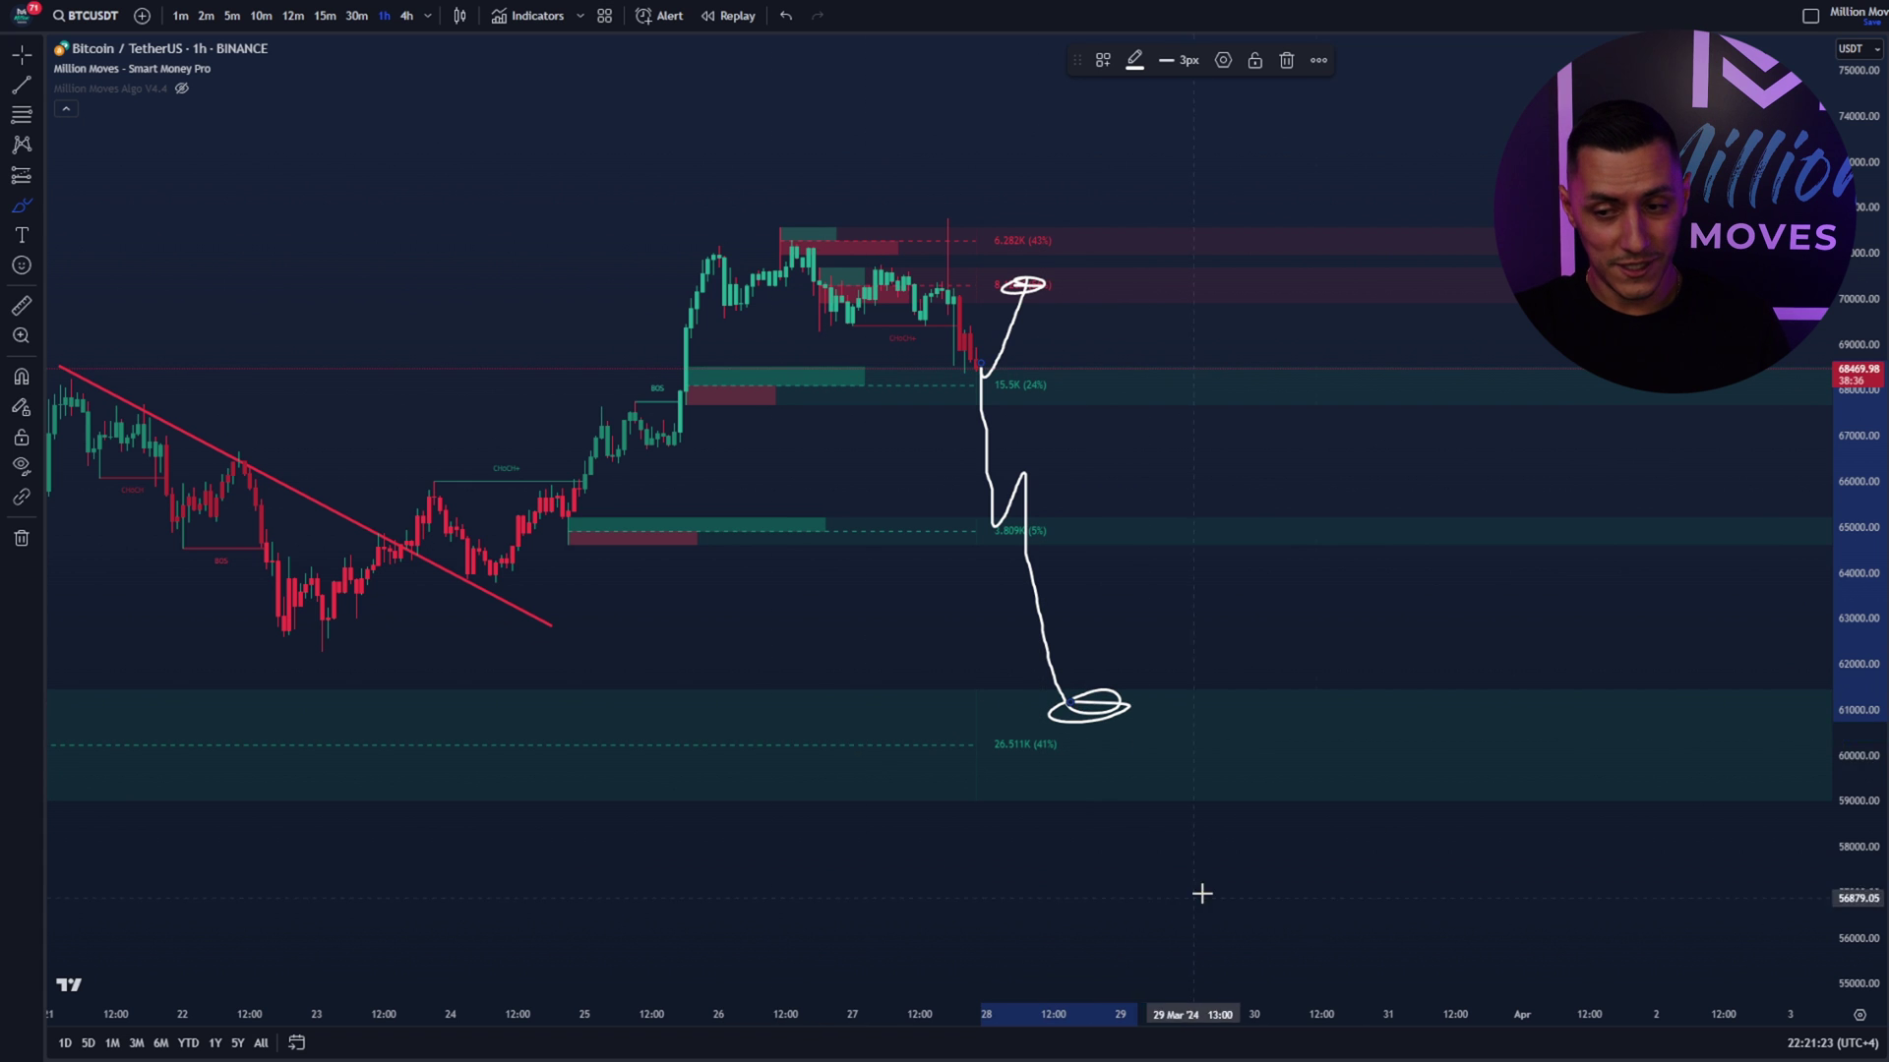
drag(1853, 739, 1850, 950)
drag(1070, 635, 1165, 847)
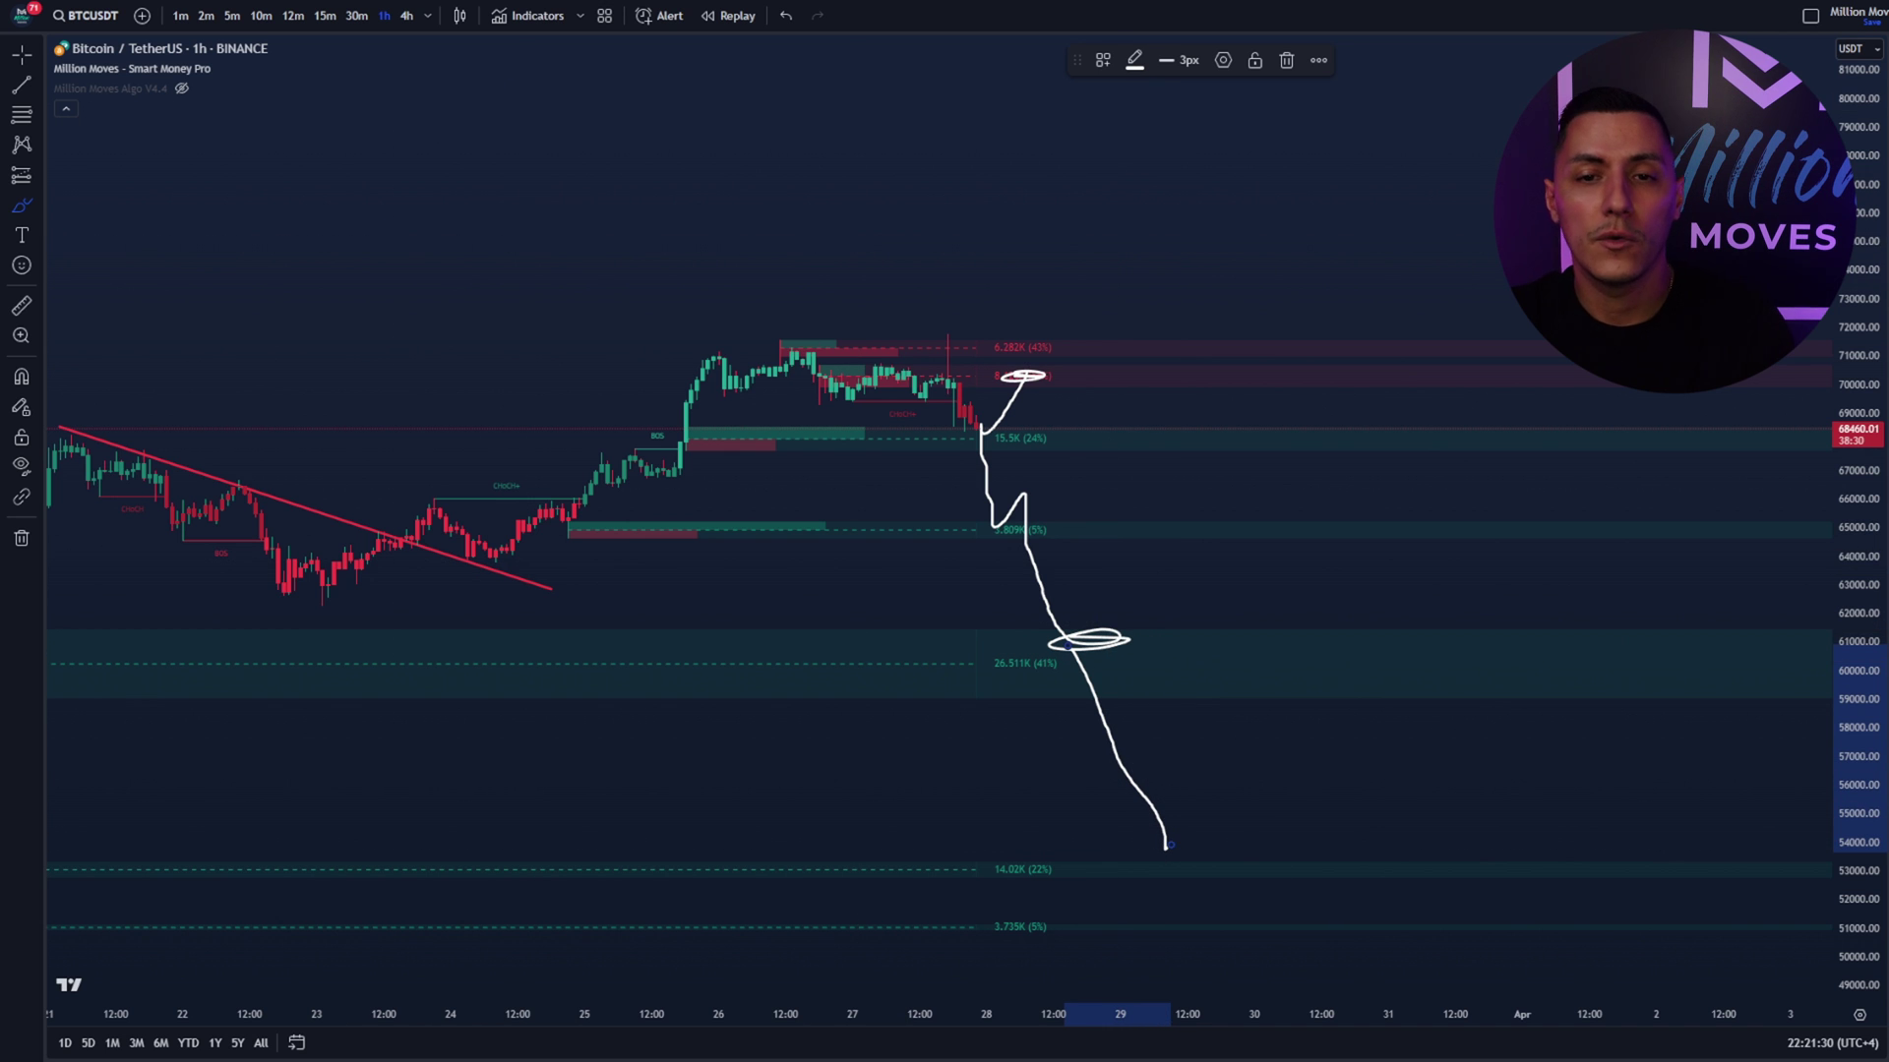
Step: Undo the lower drop strokes, keeping only the upward stroke into the red zone
click(785, 16)
click(785, 16)
click(785, 15)
click(785, 16)
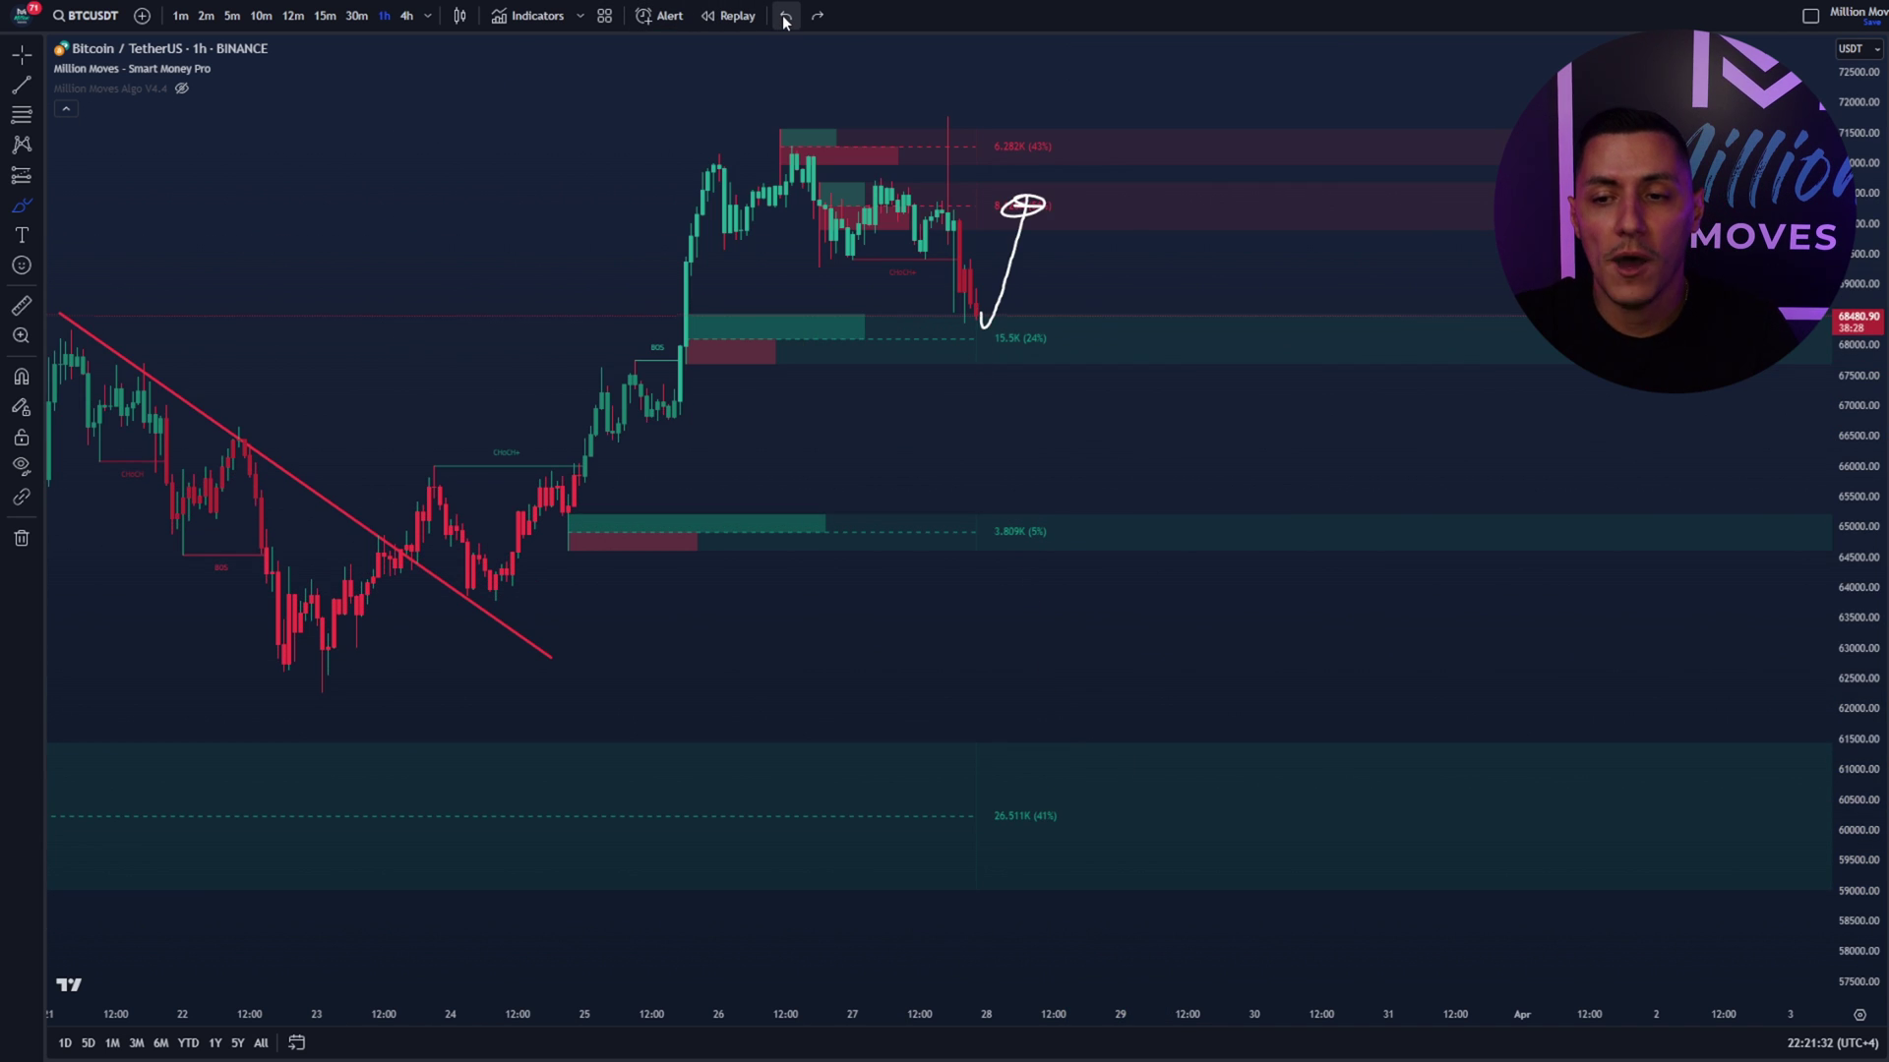
click(785, 16)
drag(491, 219, 994, 298)
click(785, 16)
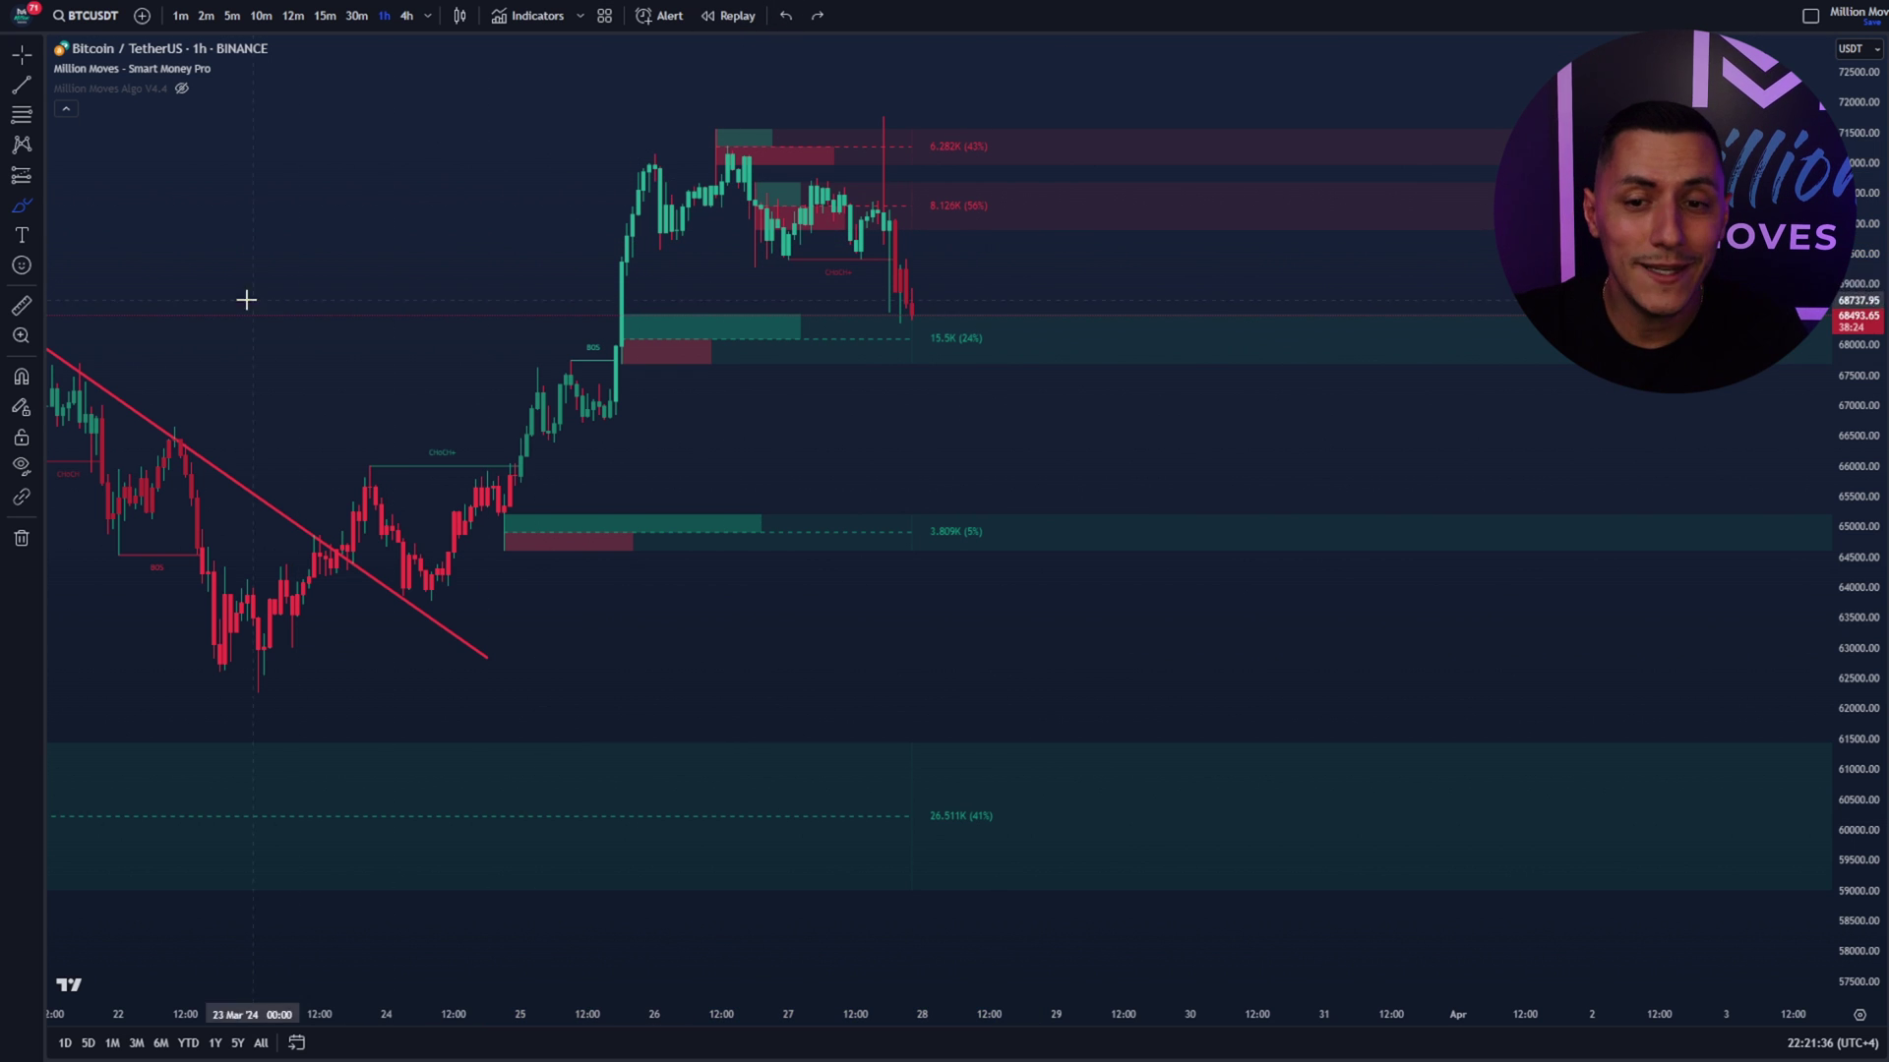
drag(365, 295, 640, 299)
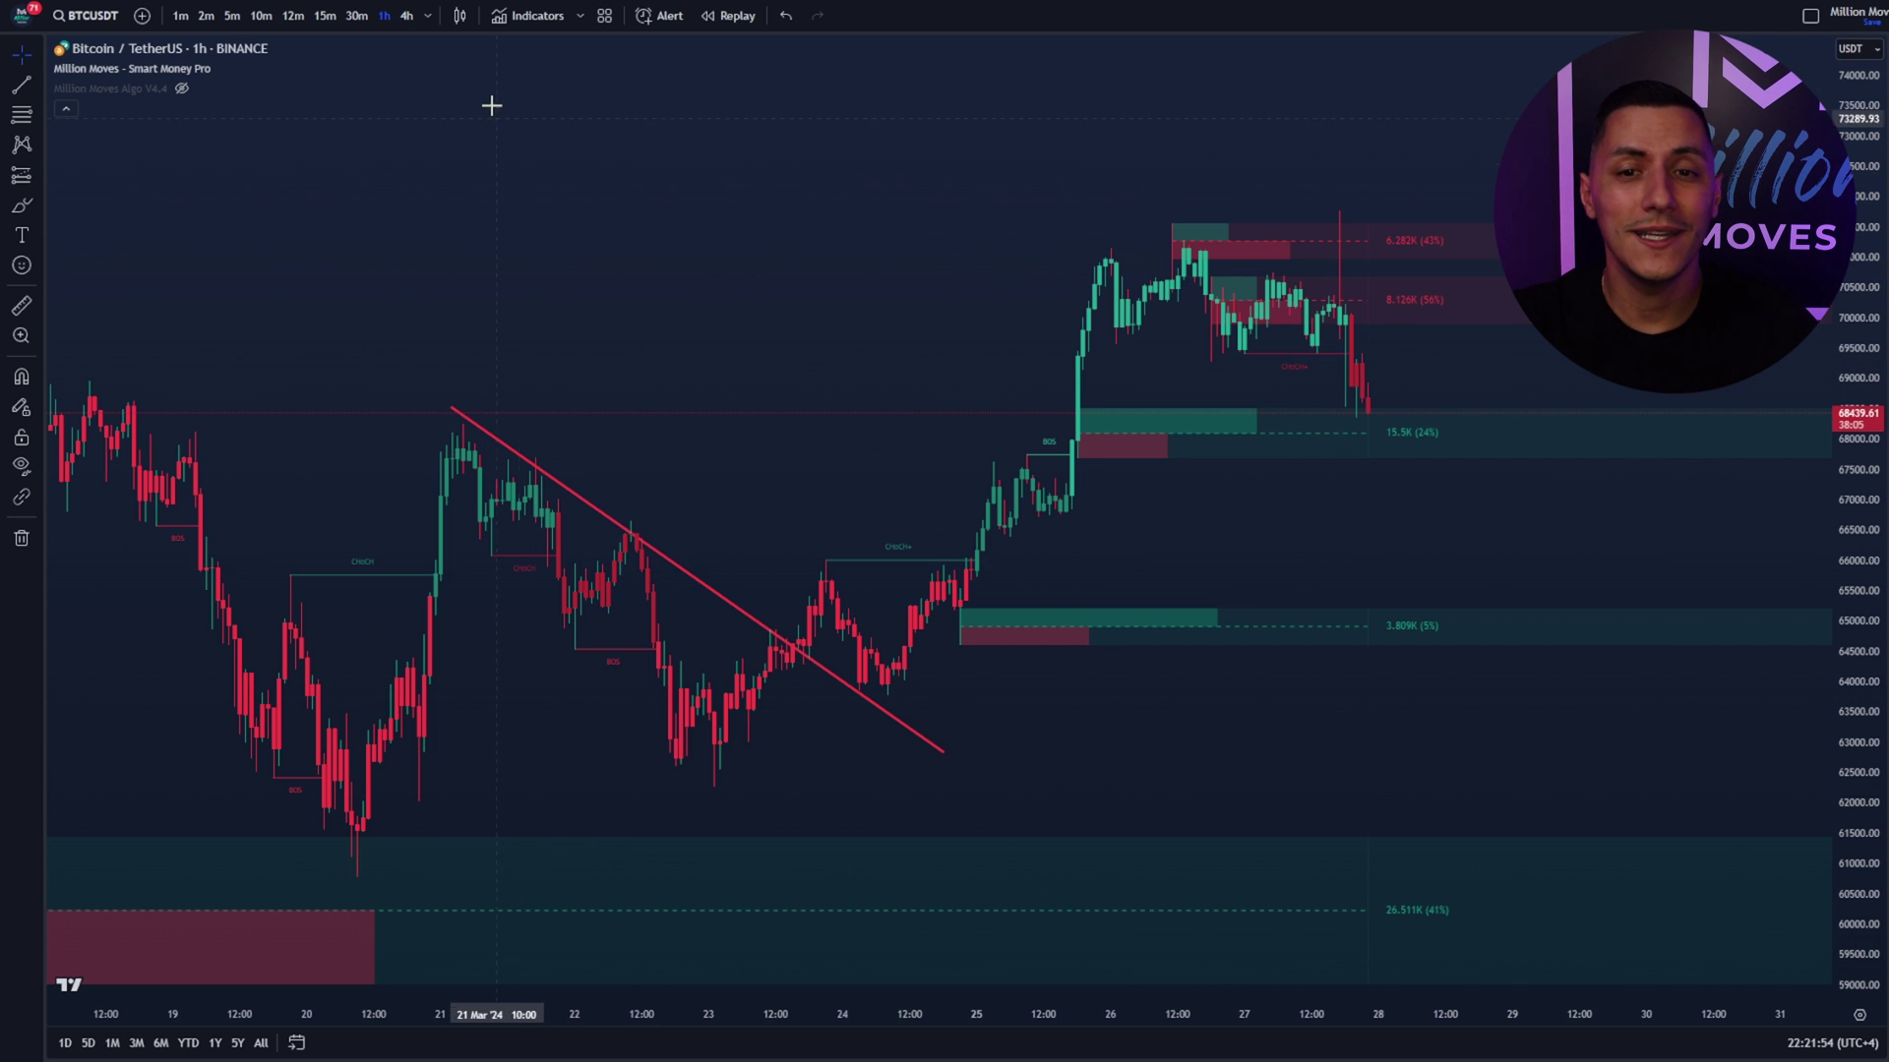
click(536, 17)
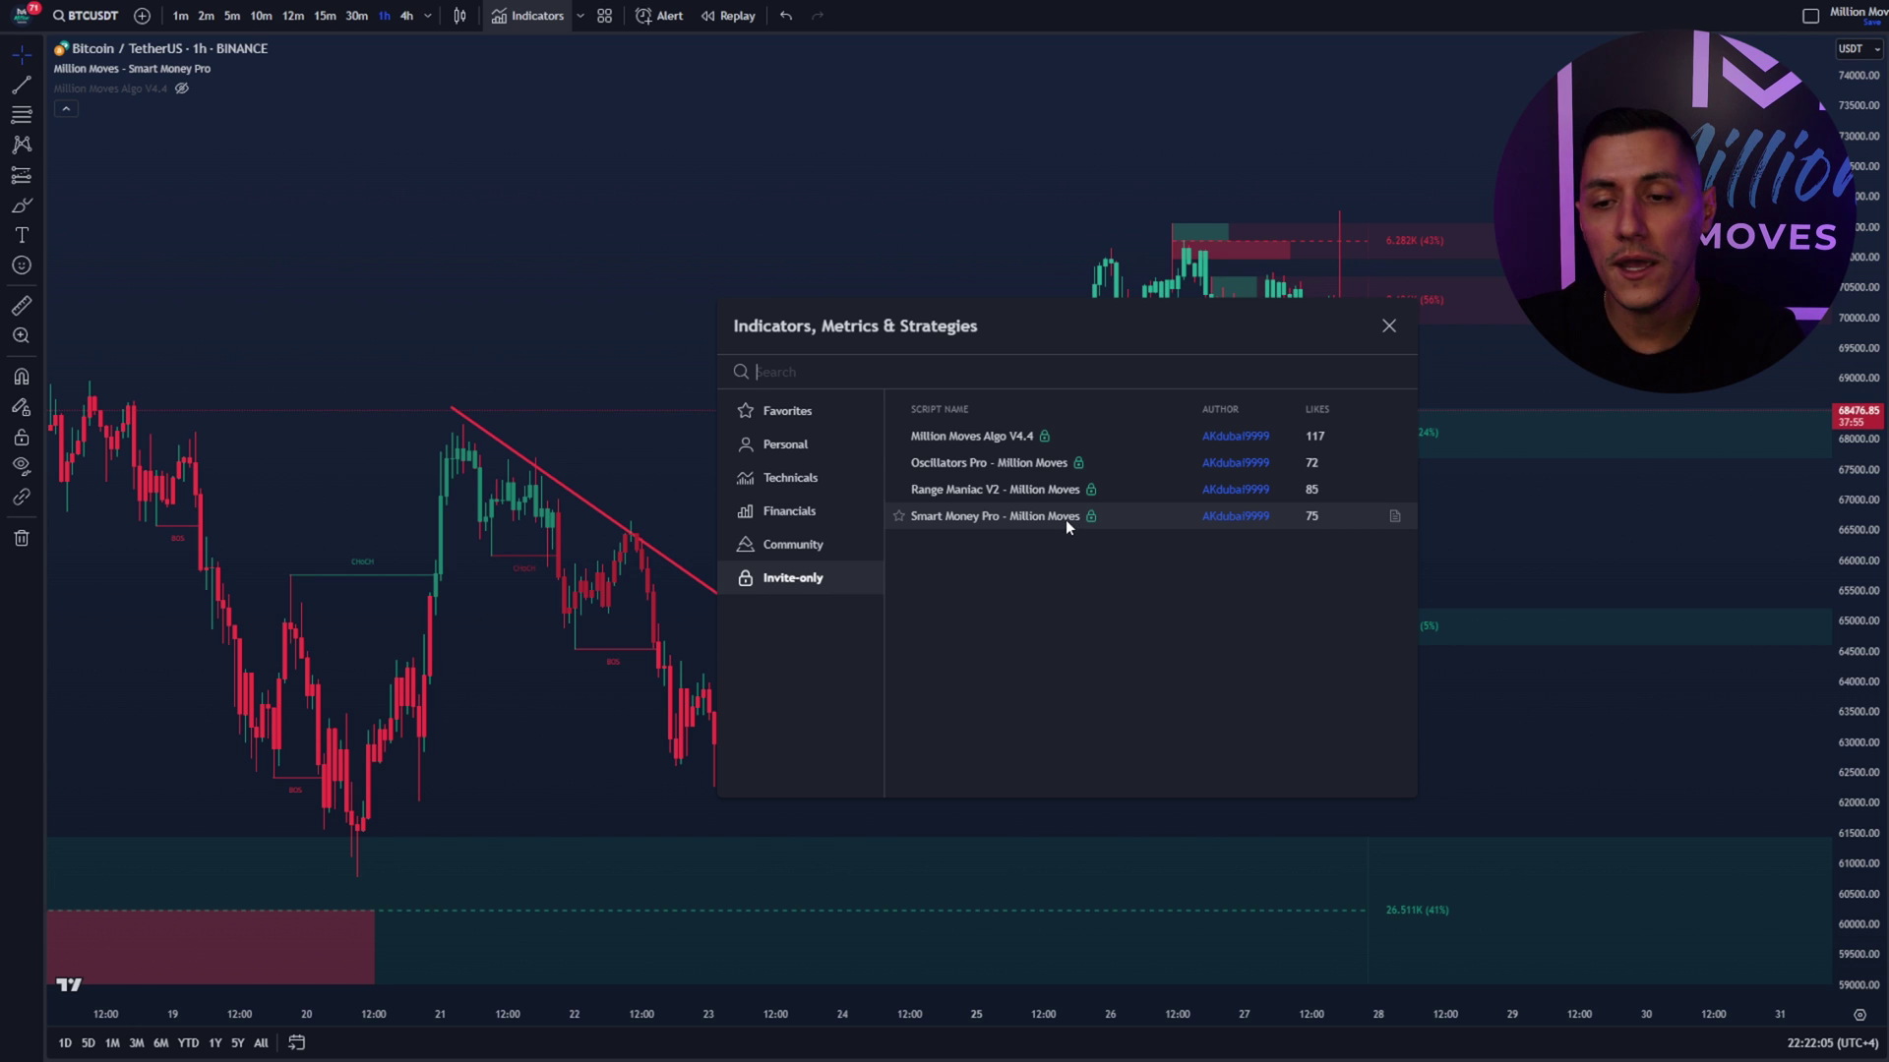
Step: Add Oscillators Pro - Million Moves in a pane below the chart and open its settings
click(970, 468)
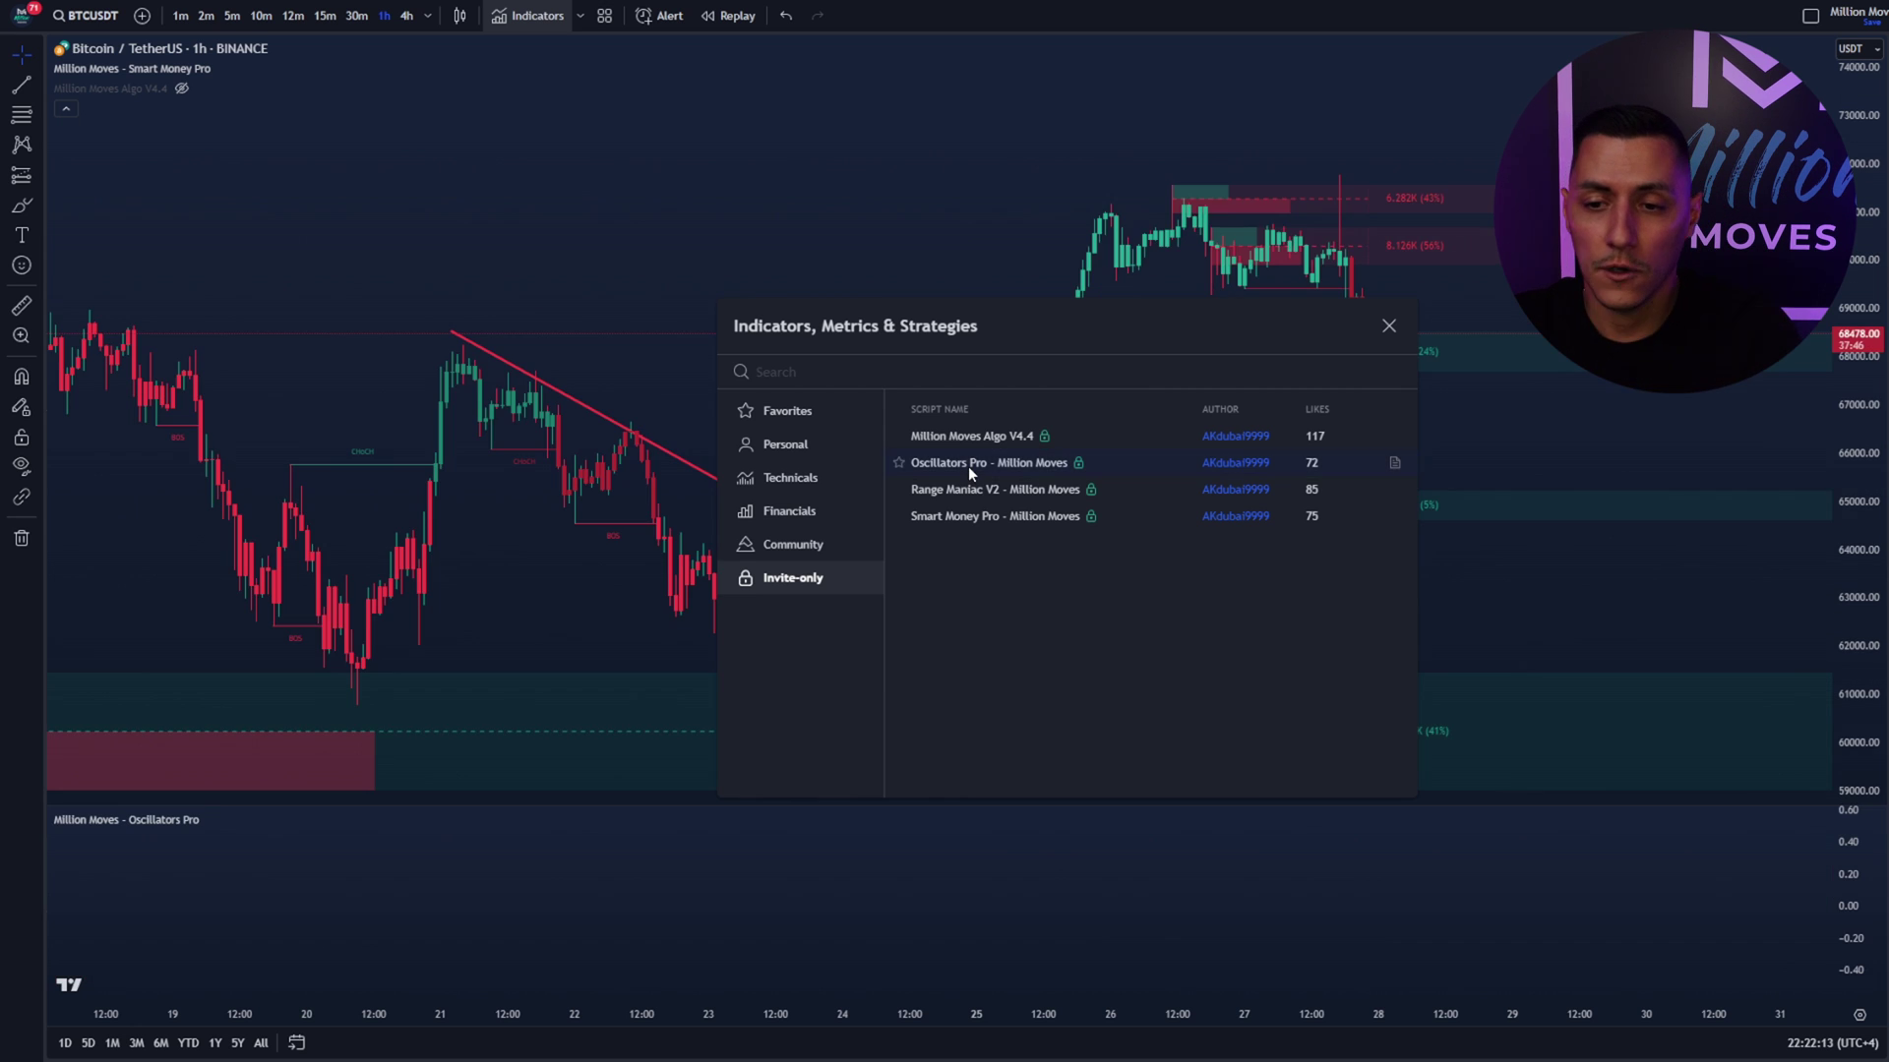
key(Escape)
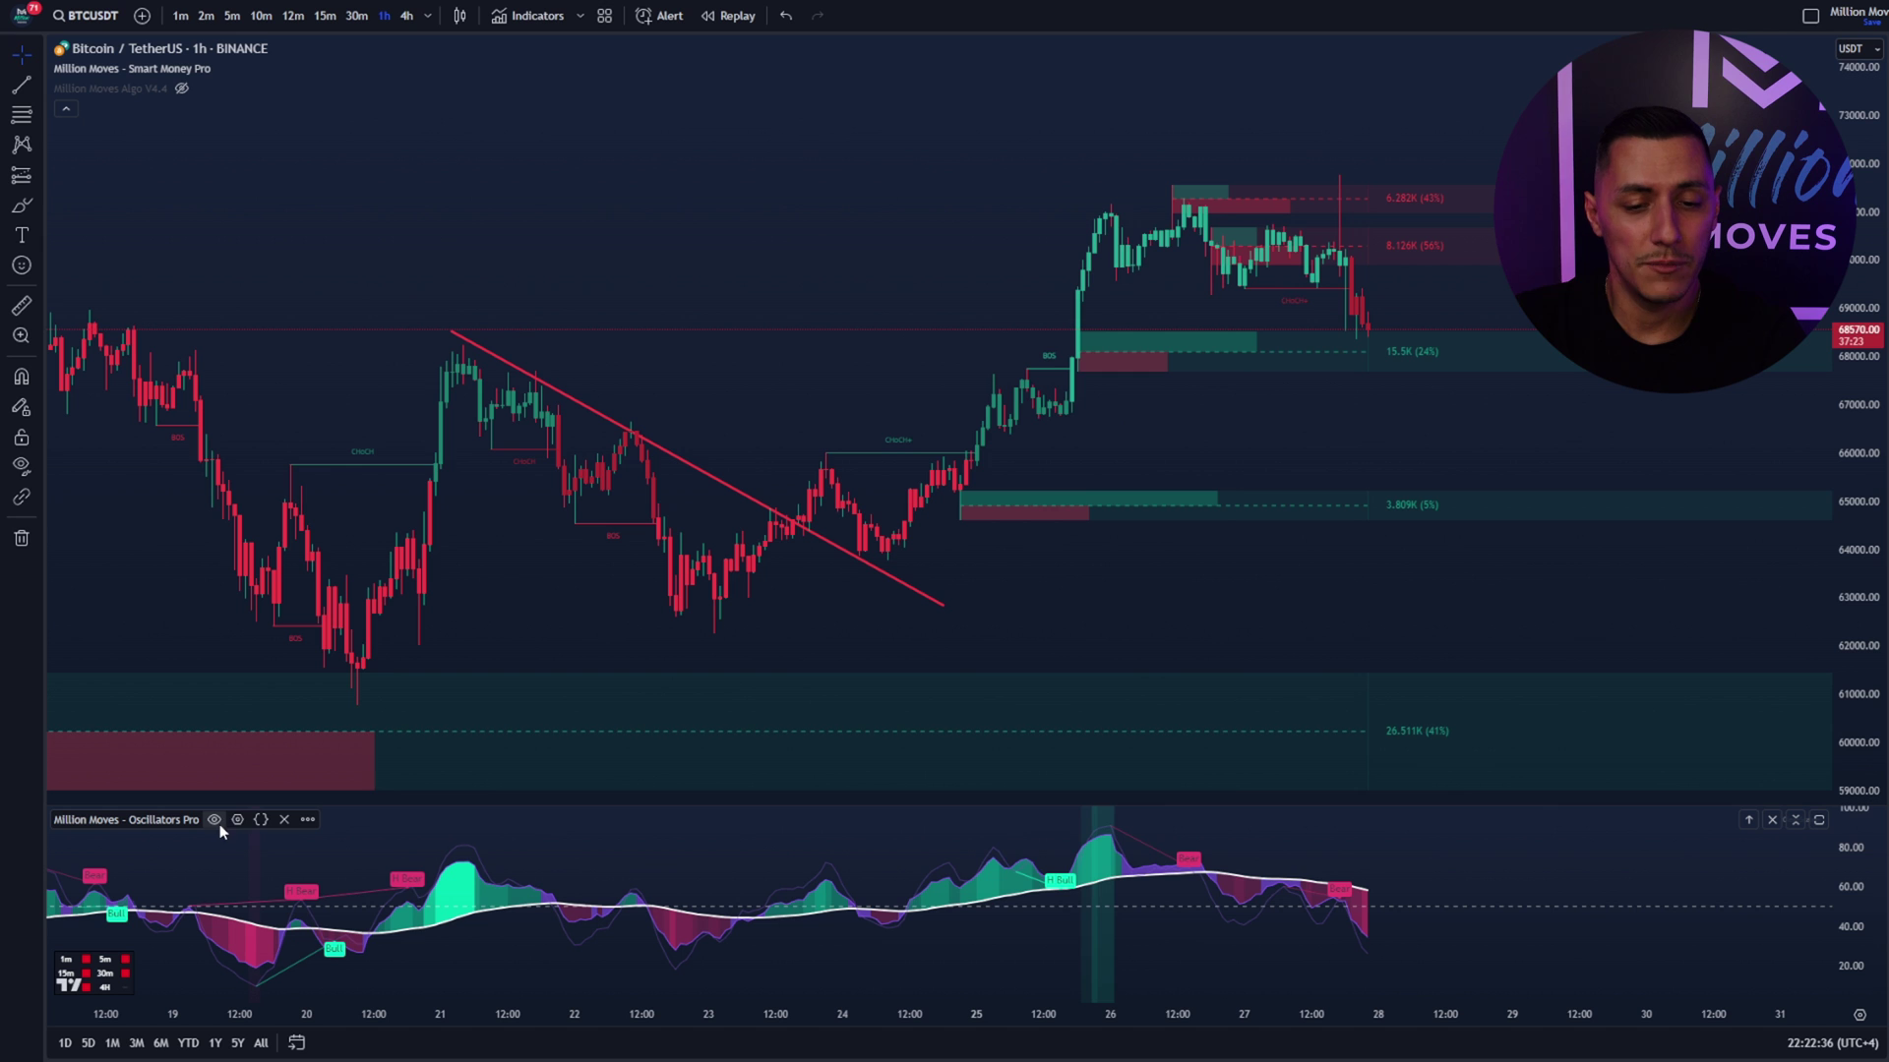
click(237, 819)
Step: Switch Oscillators Pro Select Mode from RealOne TSI to PeakSpotter+ and confirm
drag(1016, 30, 1601, 45)
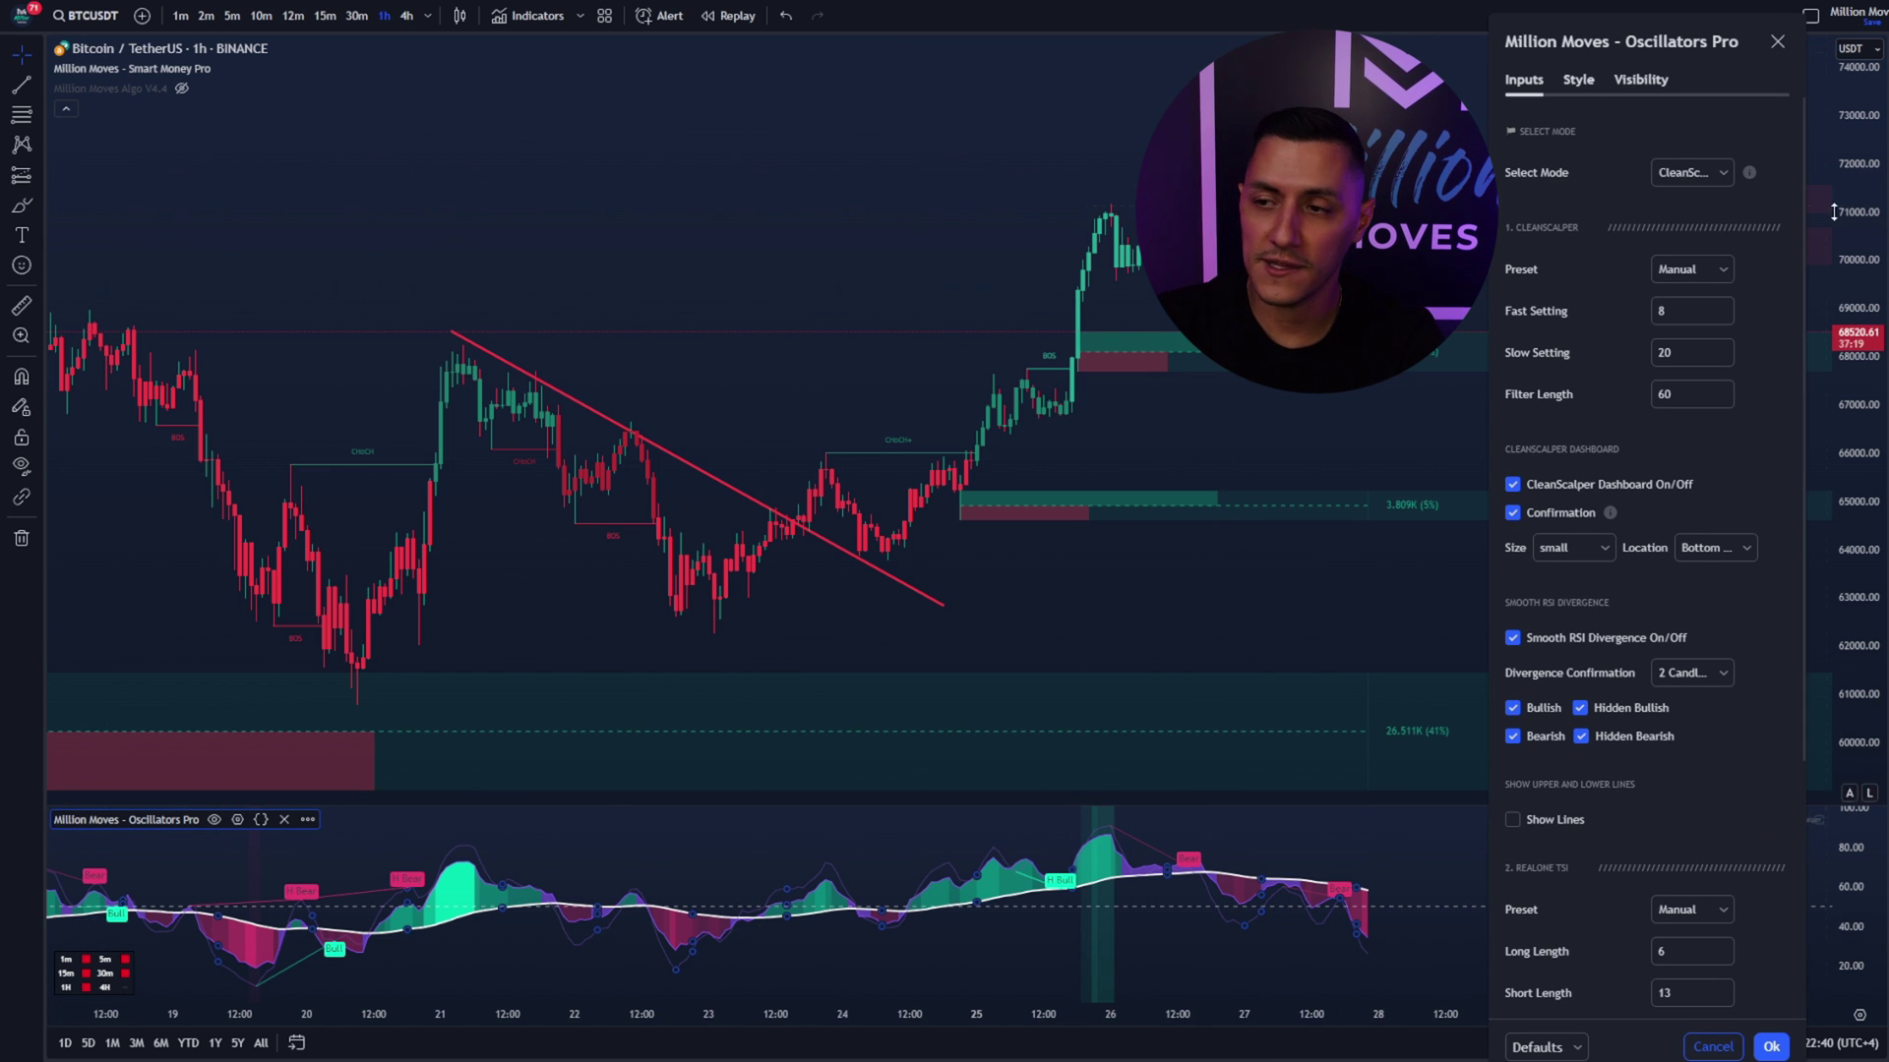
click(1708, 169)
click(1689, 234)
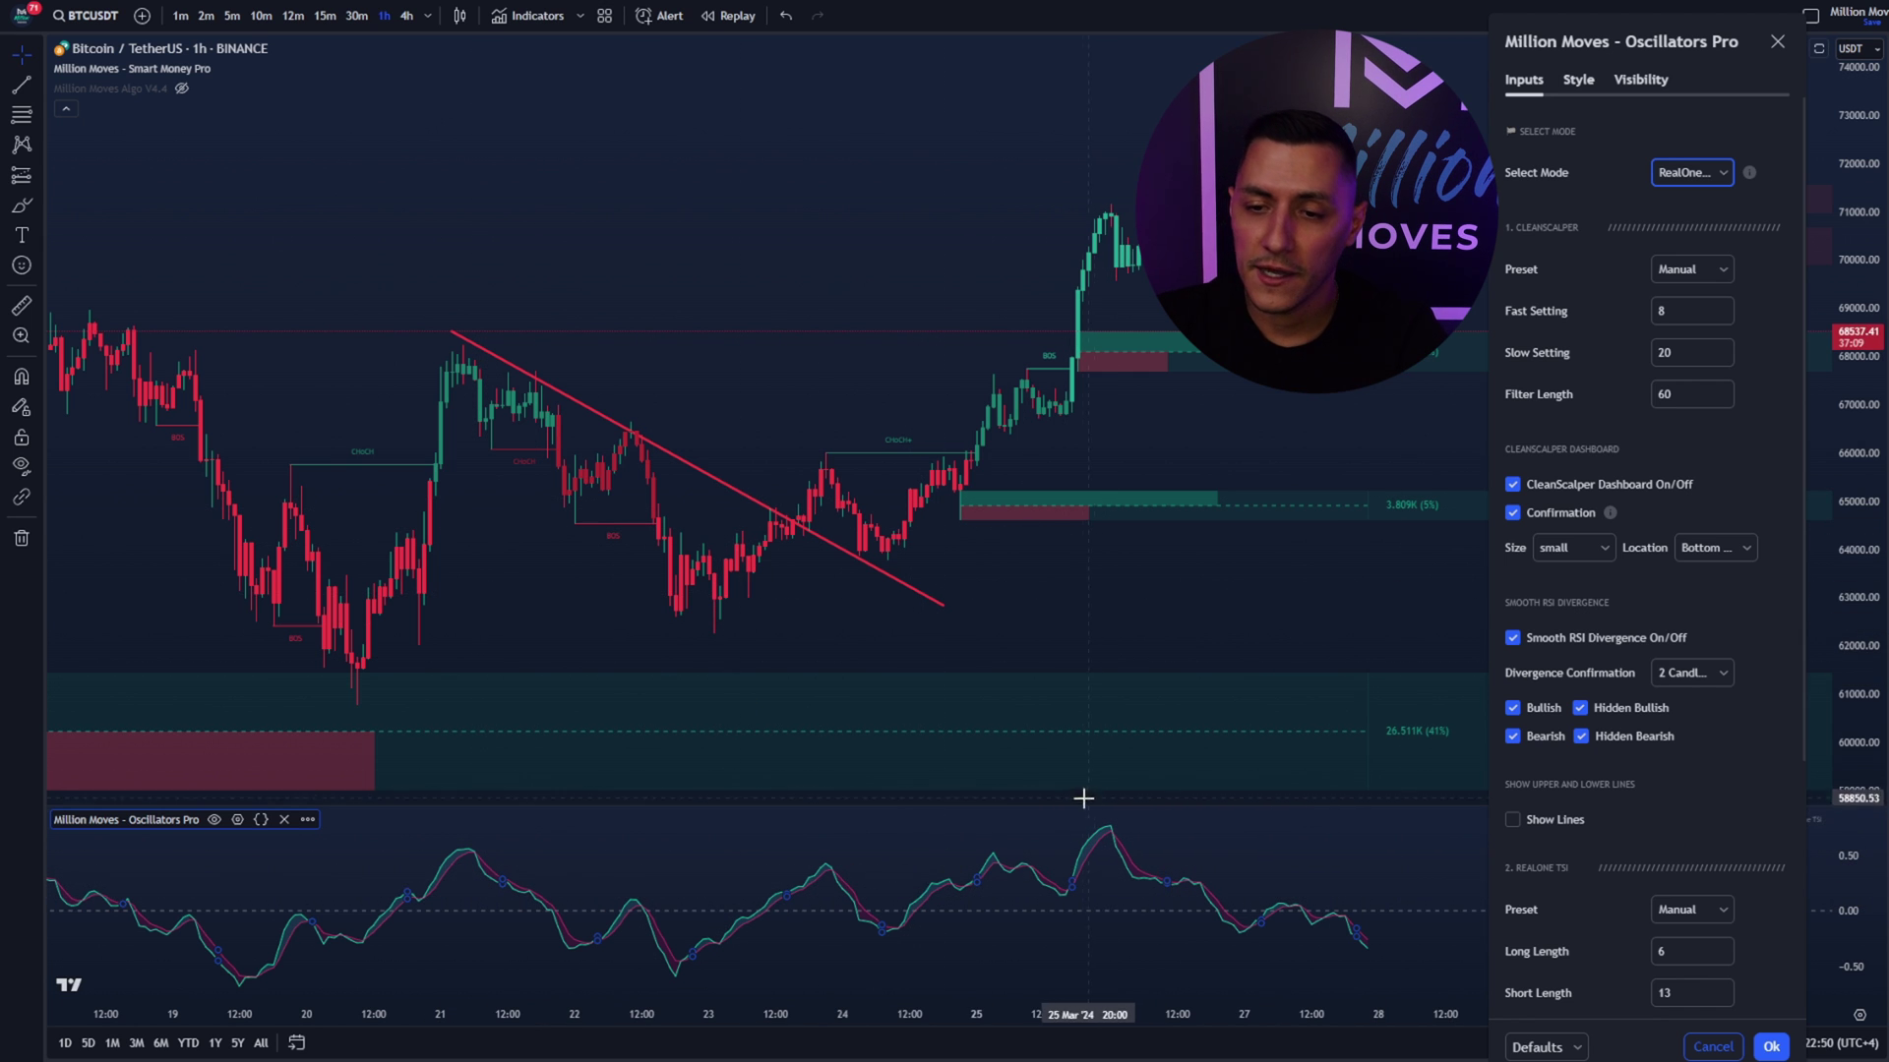
click(1691, 173)
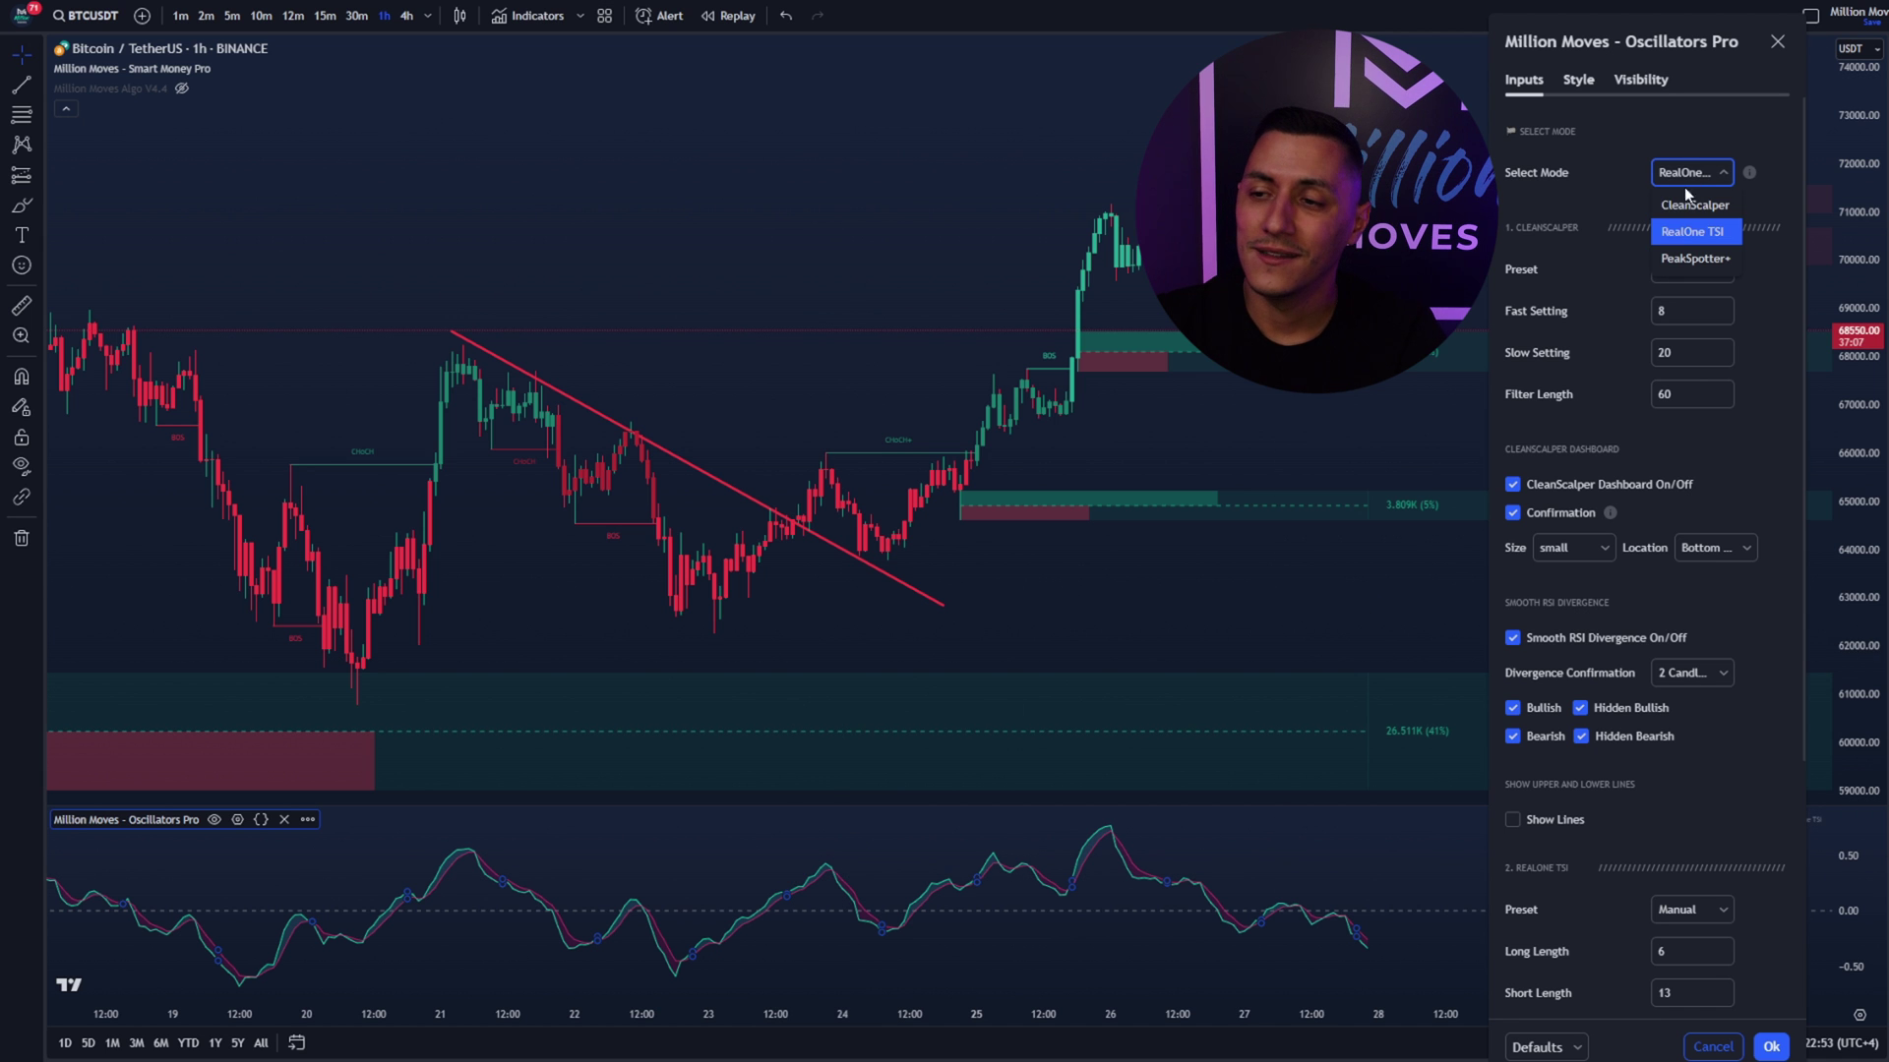
click(1682, 260)
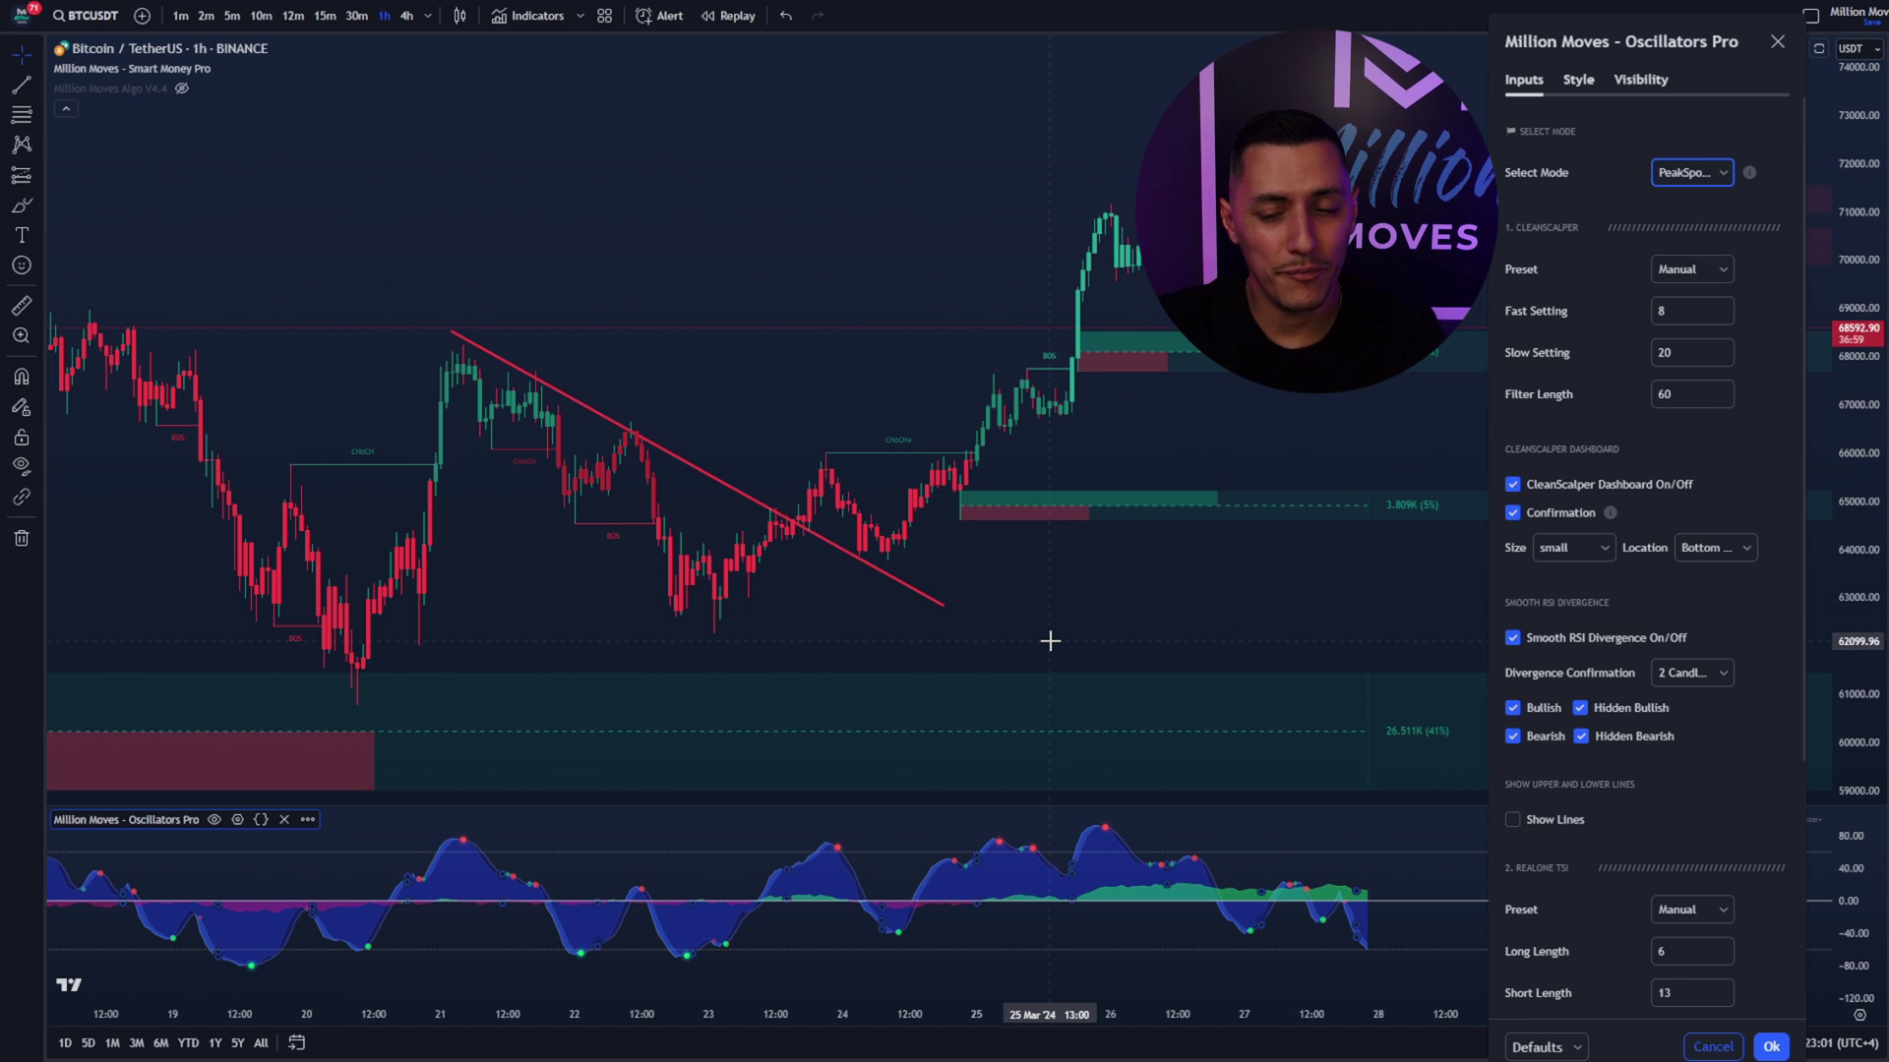
key(Return)
drag(668, 687, 1105, 611)
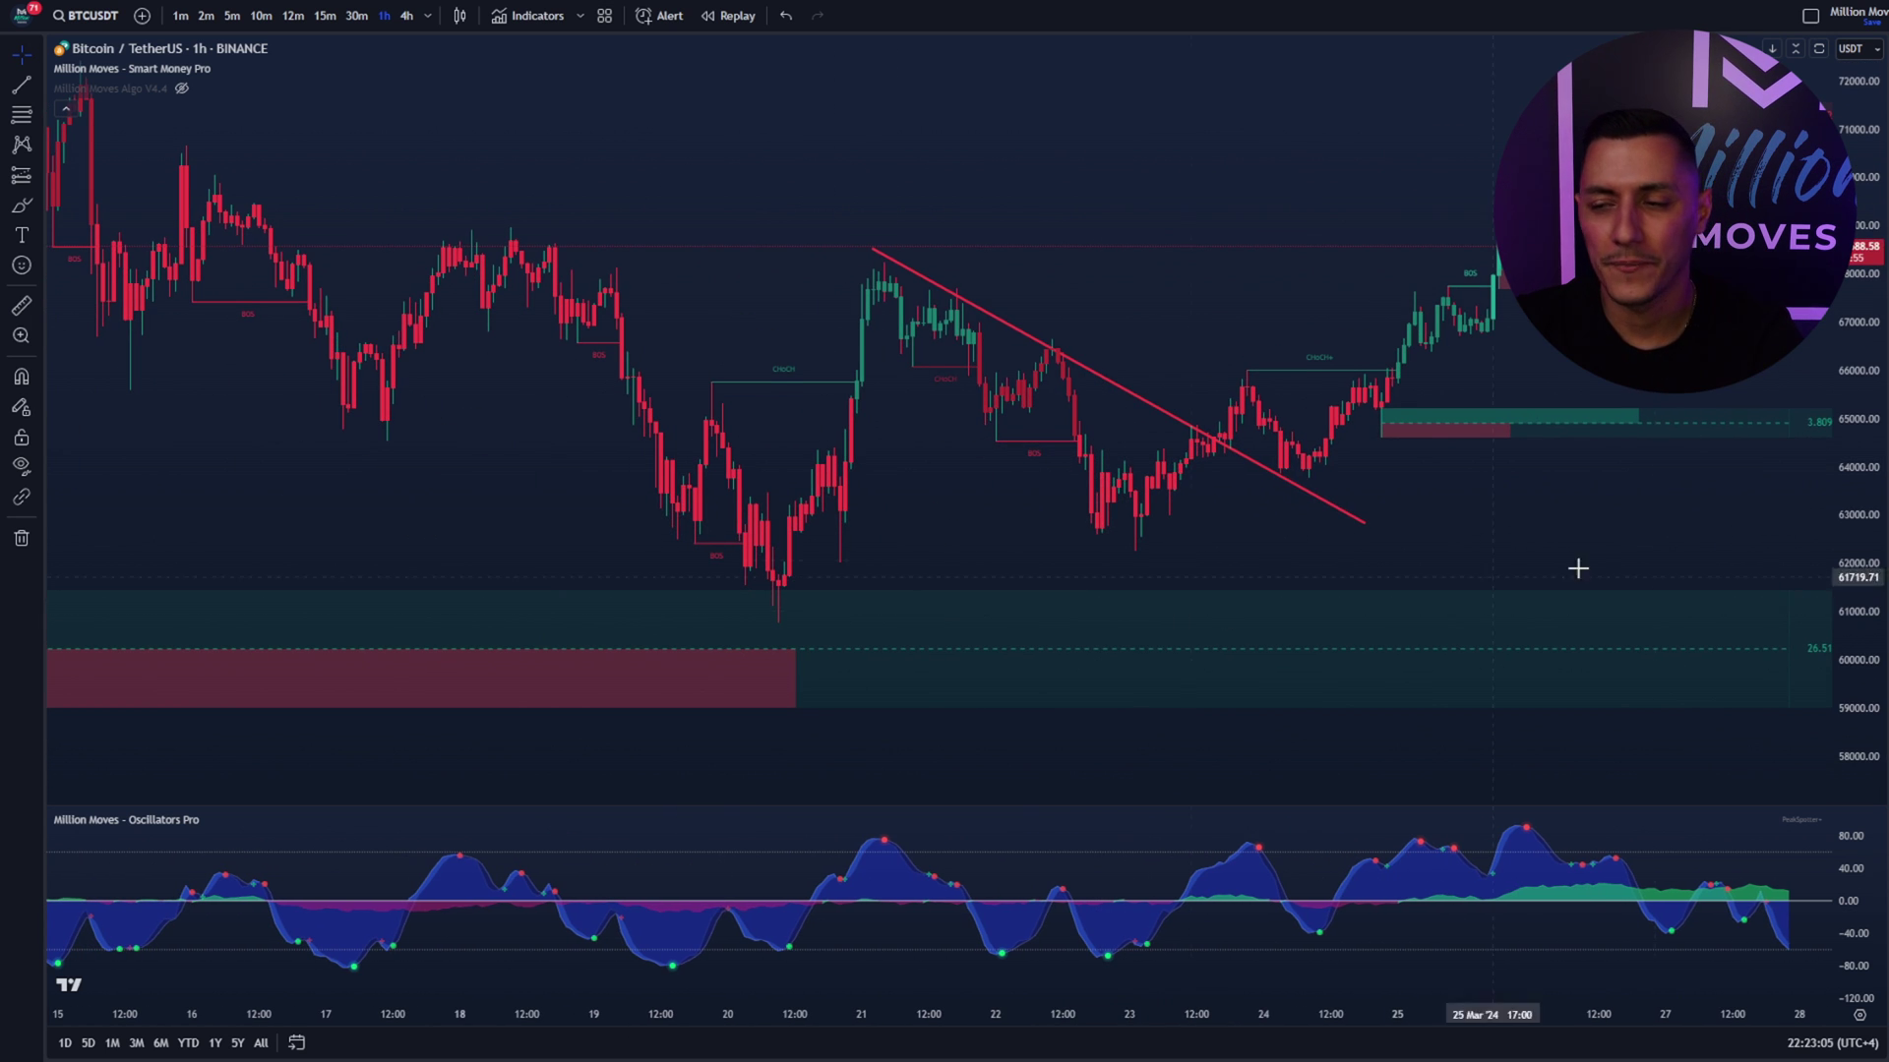
drag(1860, 536, 1860, 496)
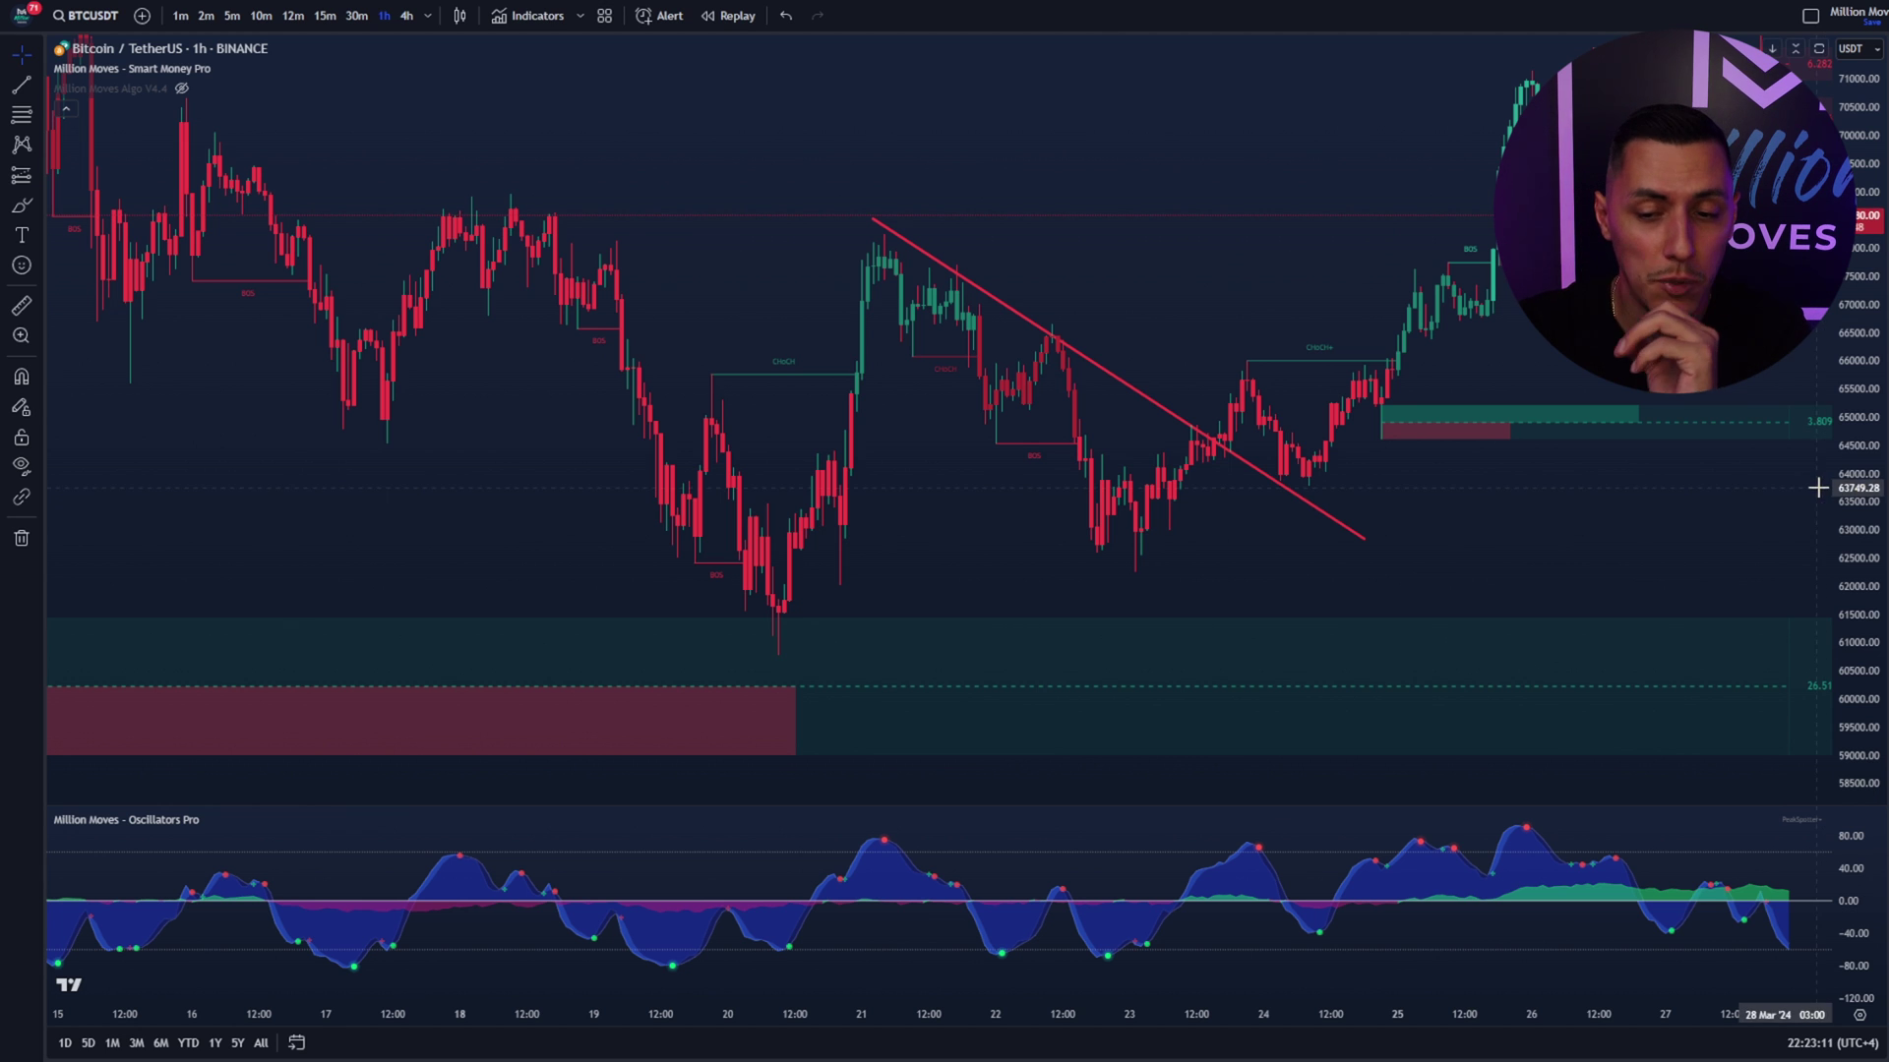
scroll(620, 599, up, 2)
drag(704, 642, 764, 978)
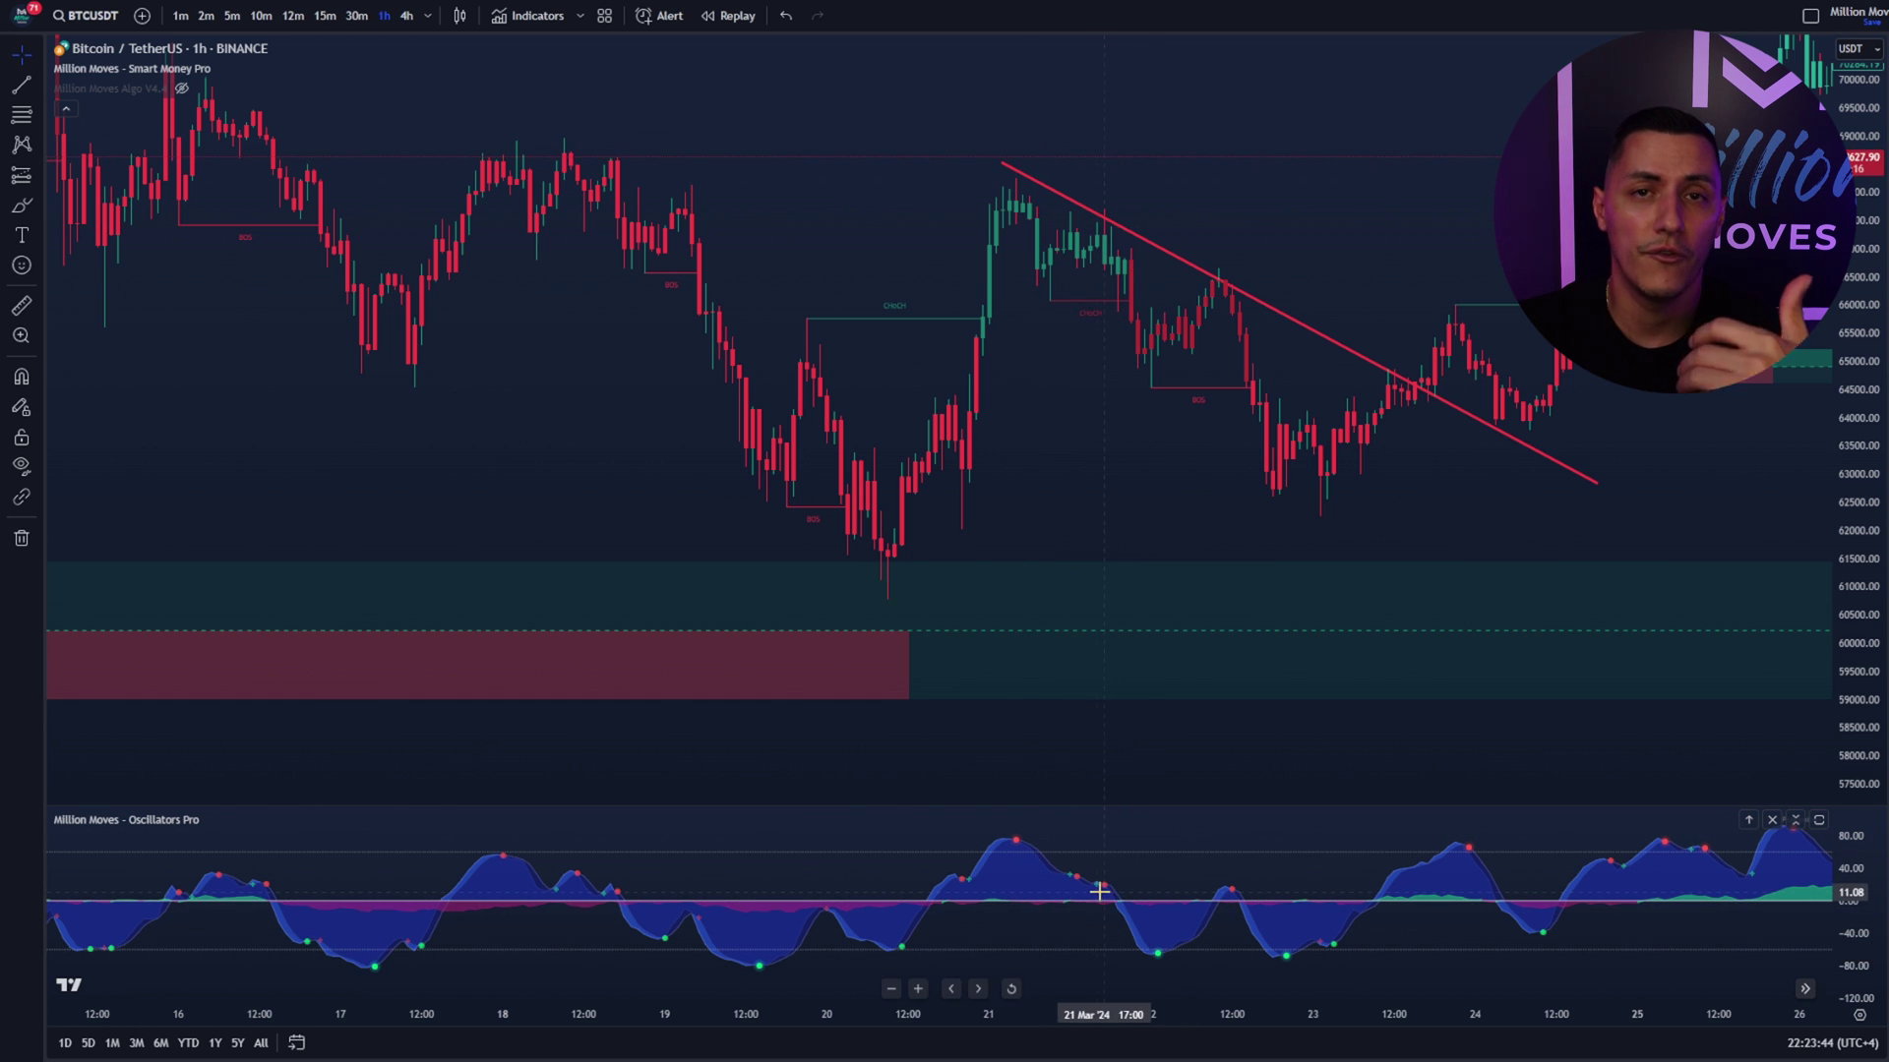
scroll(459, 477, left, 5)
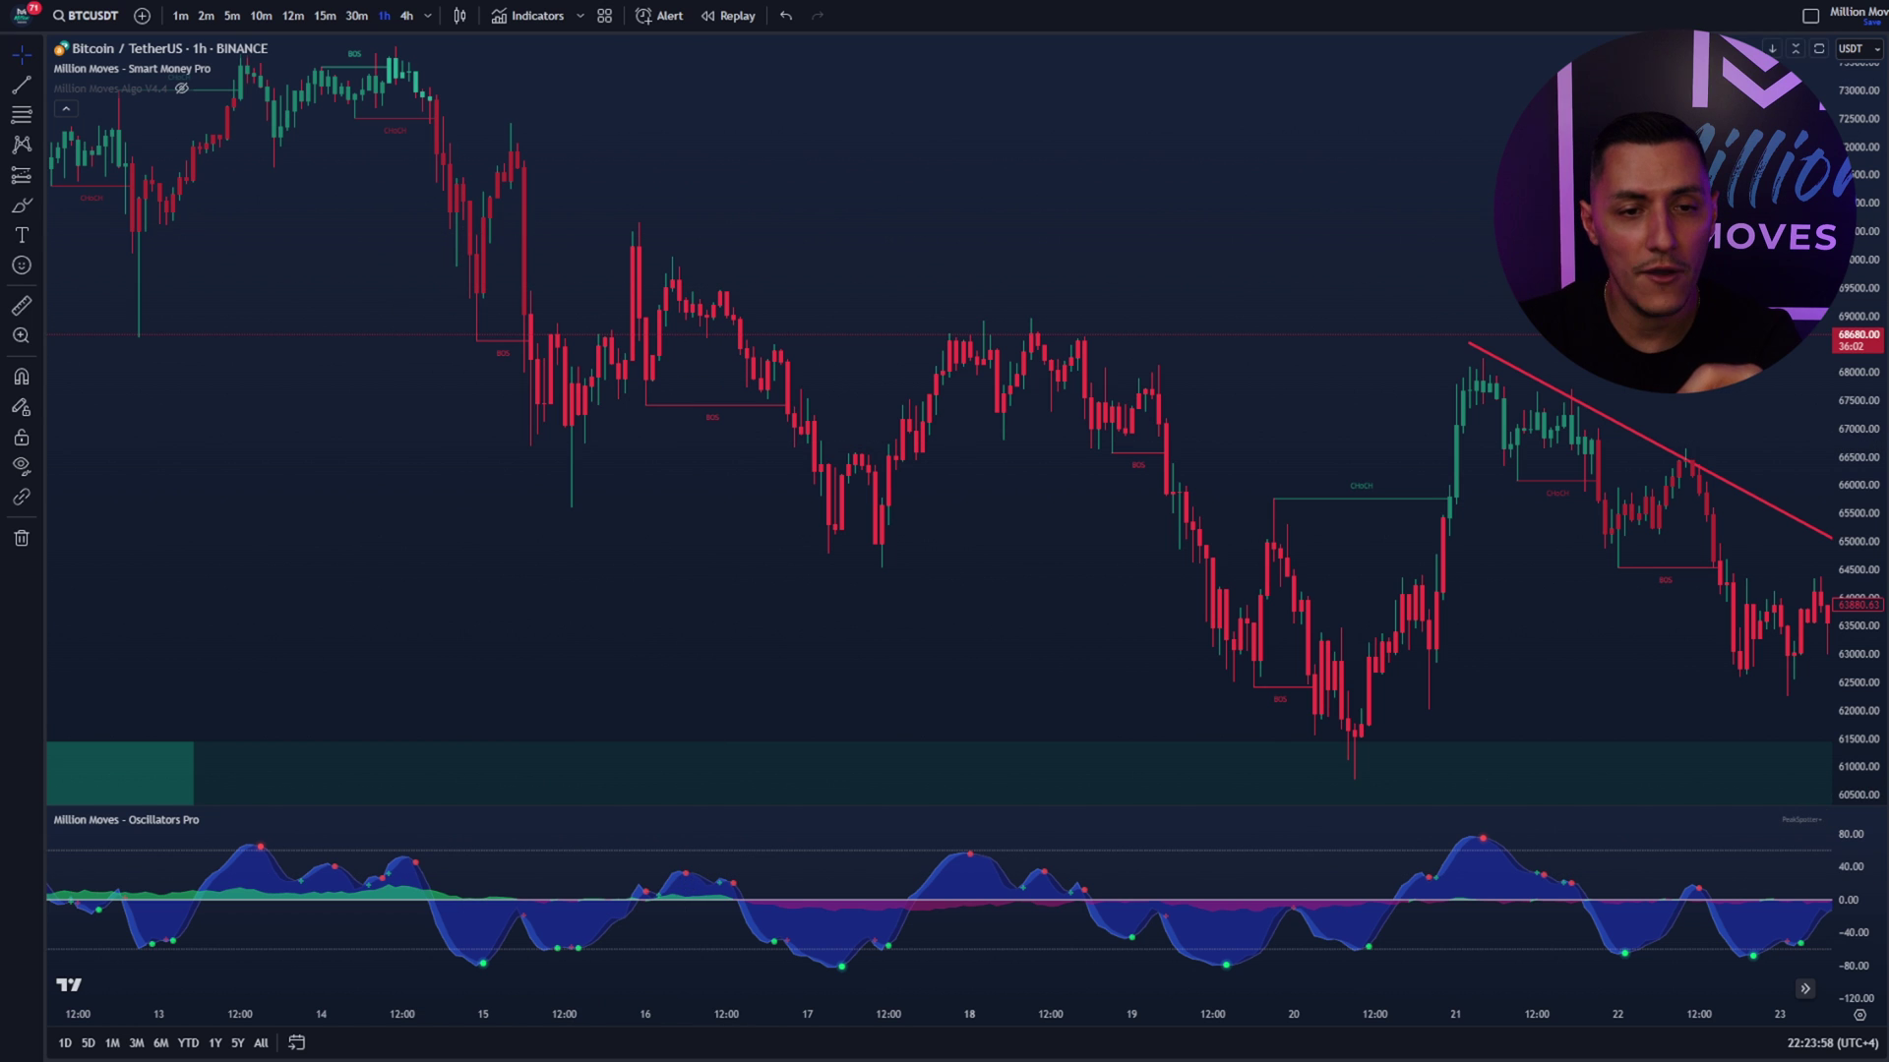
shift+click(694, 302)
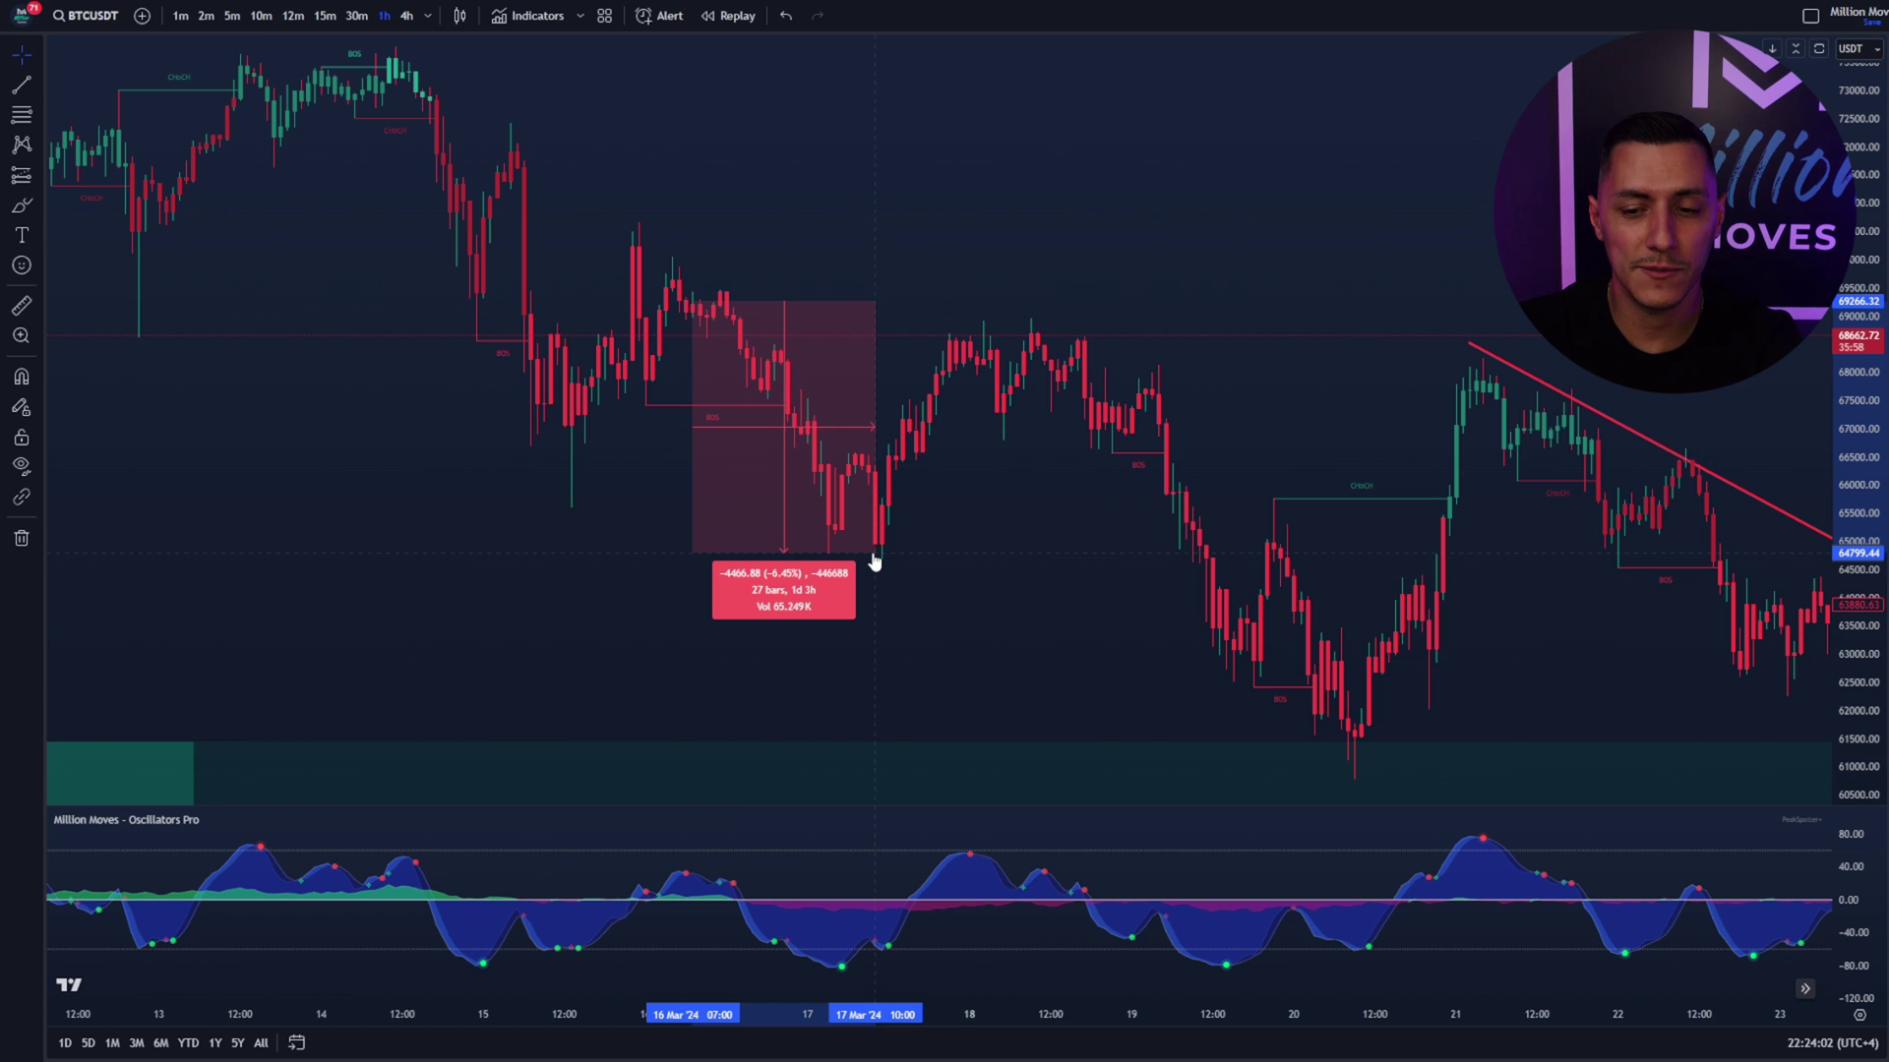
Step: Take and dismiss quick price measurements on recent moves
click(935, 548)
shift+click(991, 355)
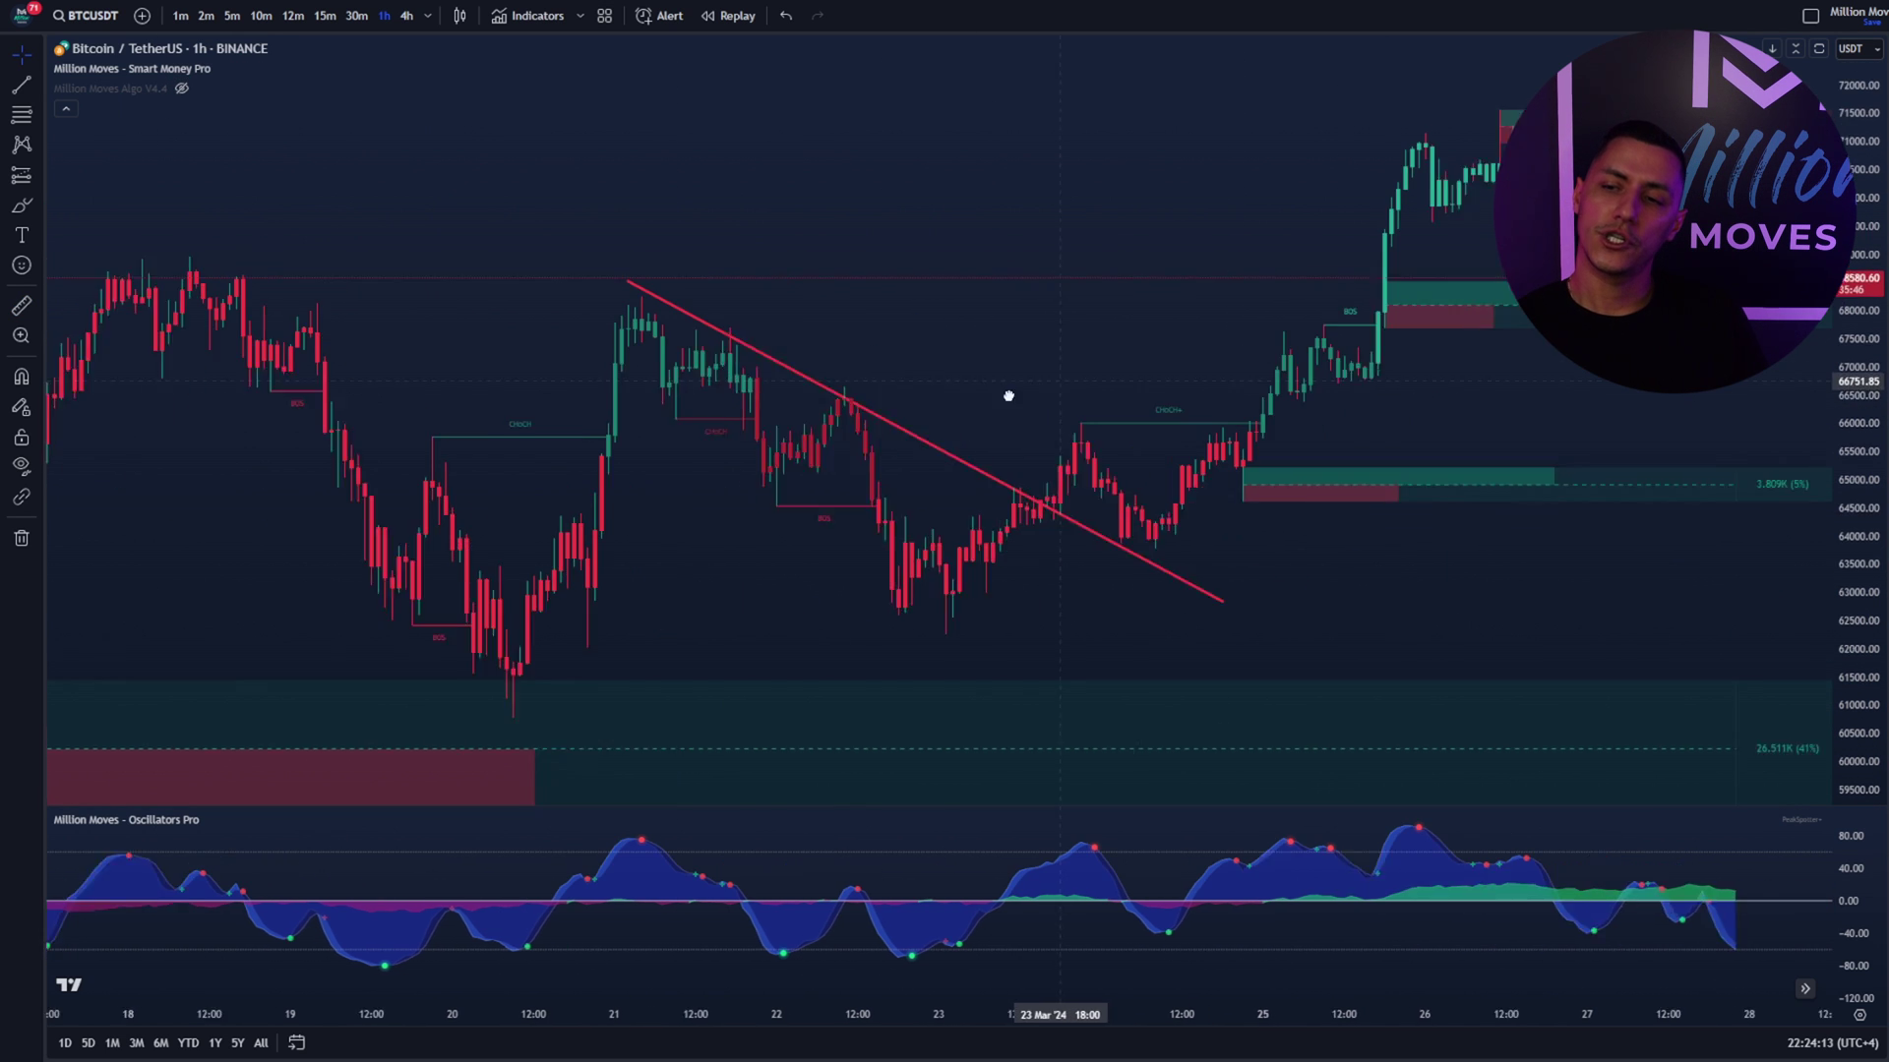
drag(1008, 397, 850, 431)
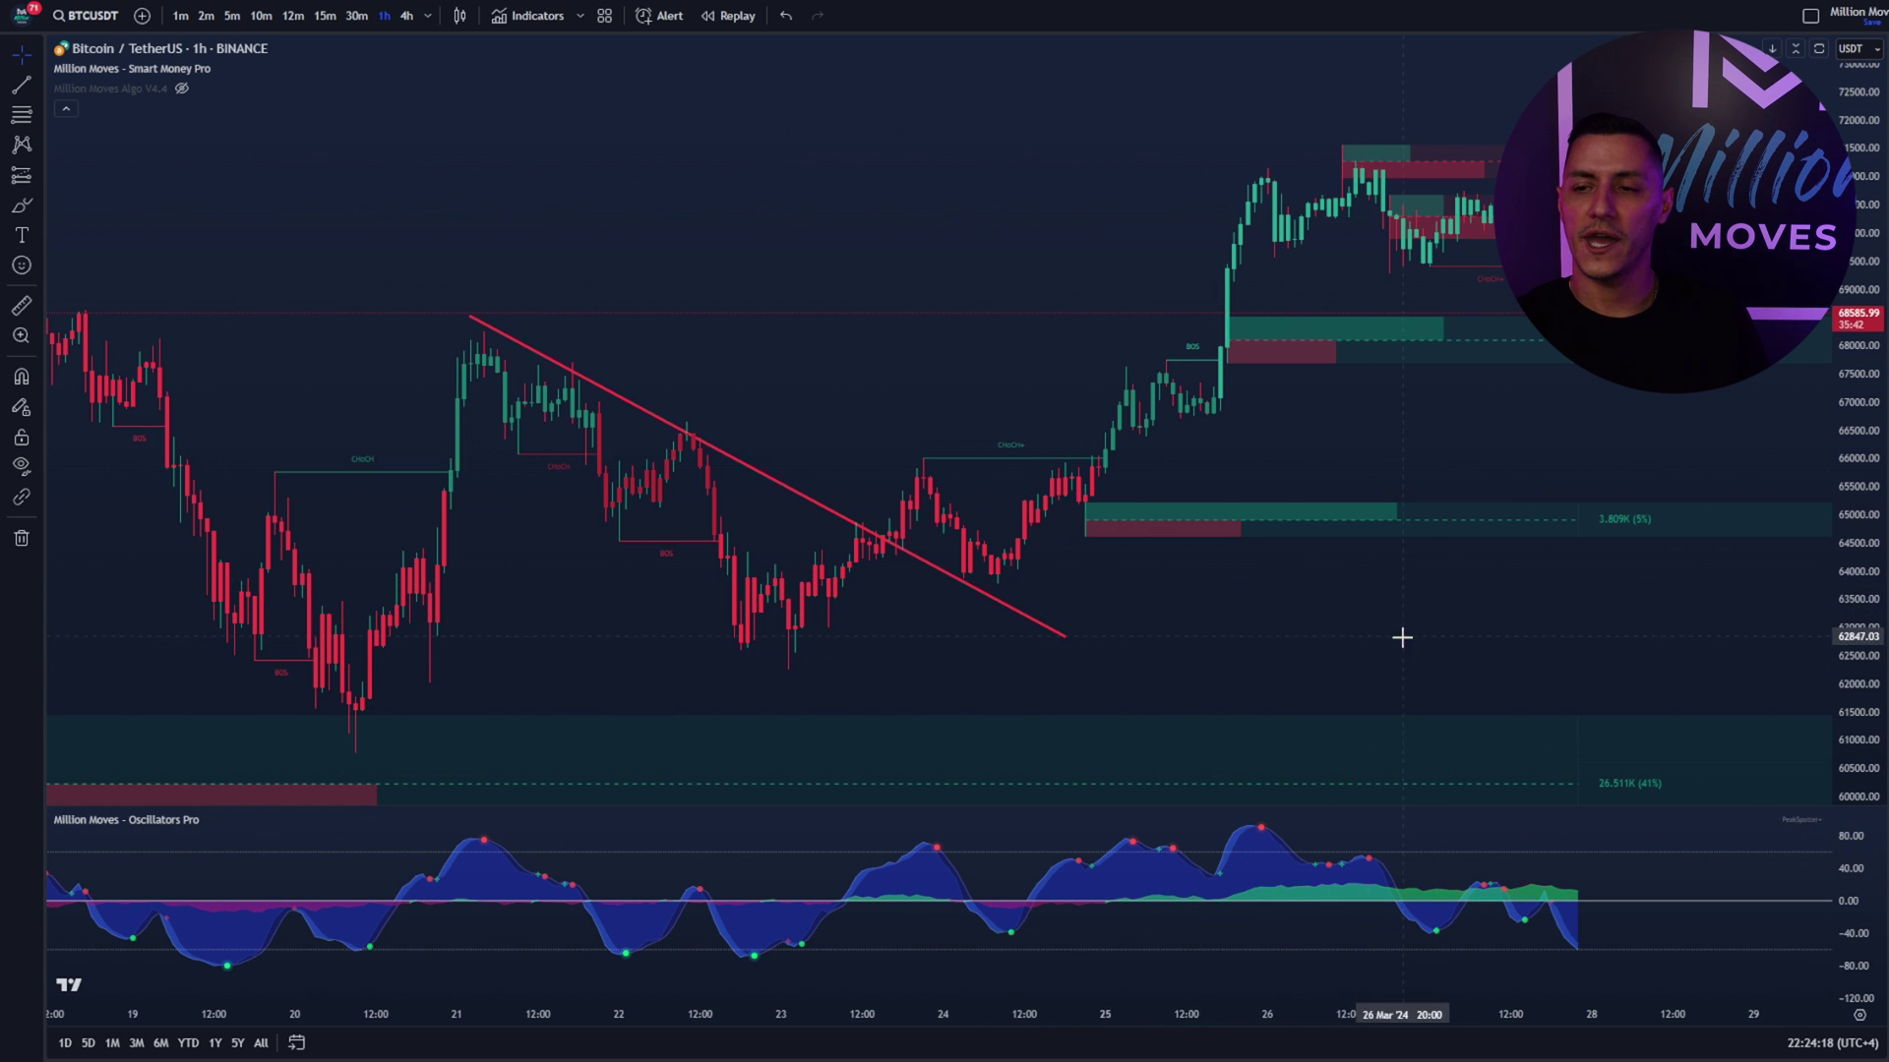
scroll(1402, 637, right, 5)
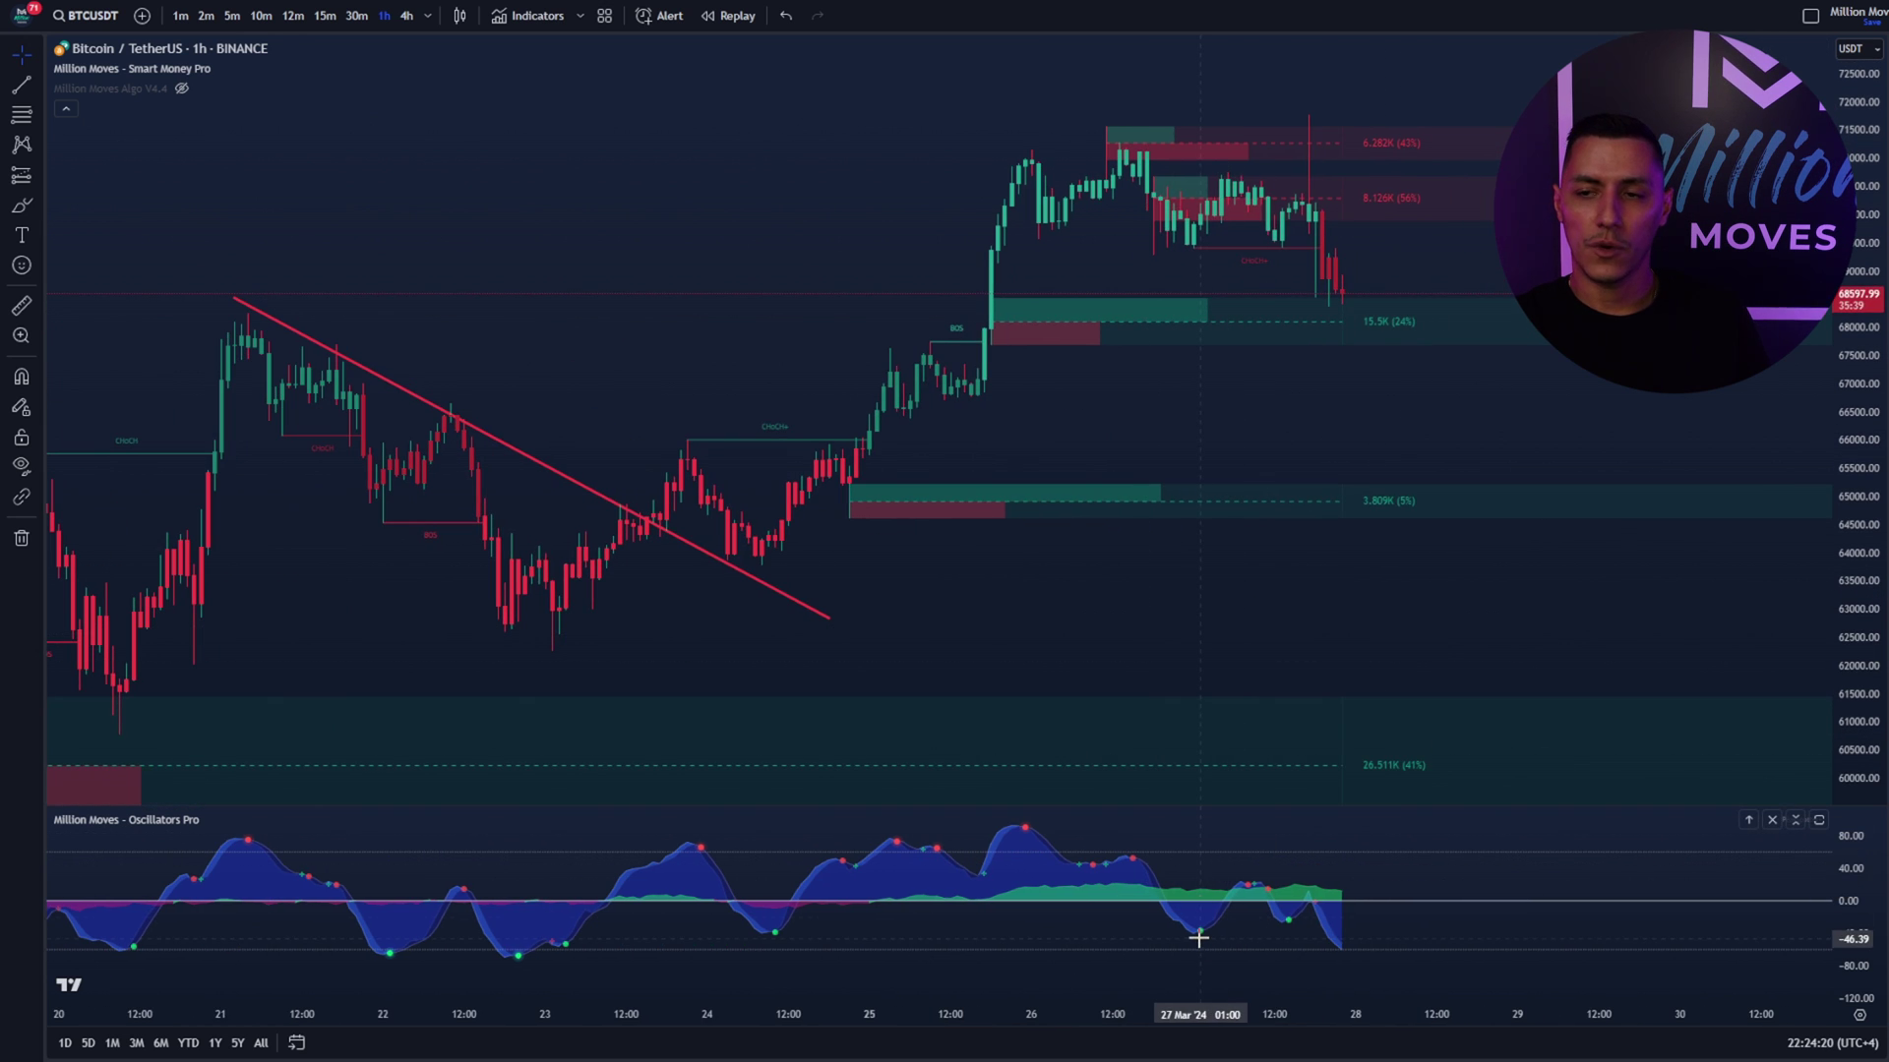
click(22, 306)
click(1210, 212)
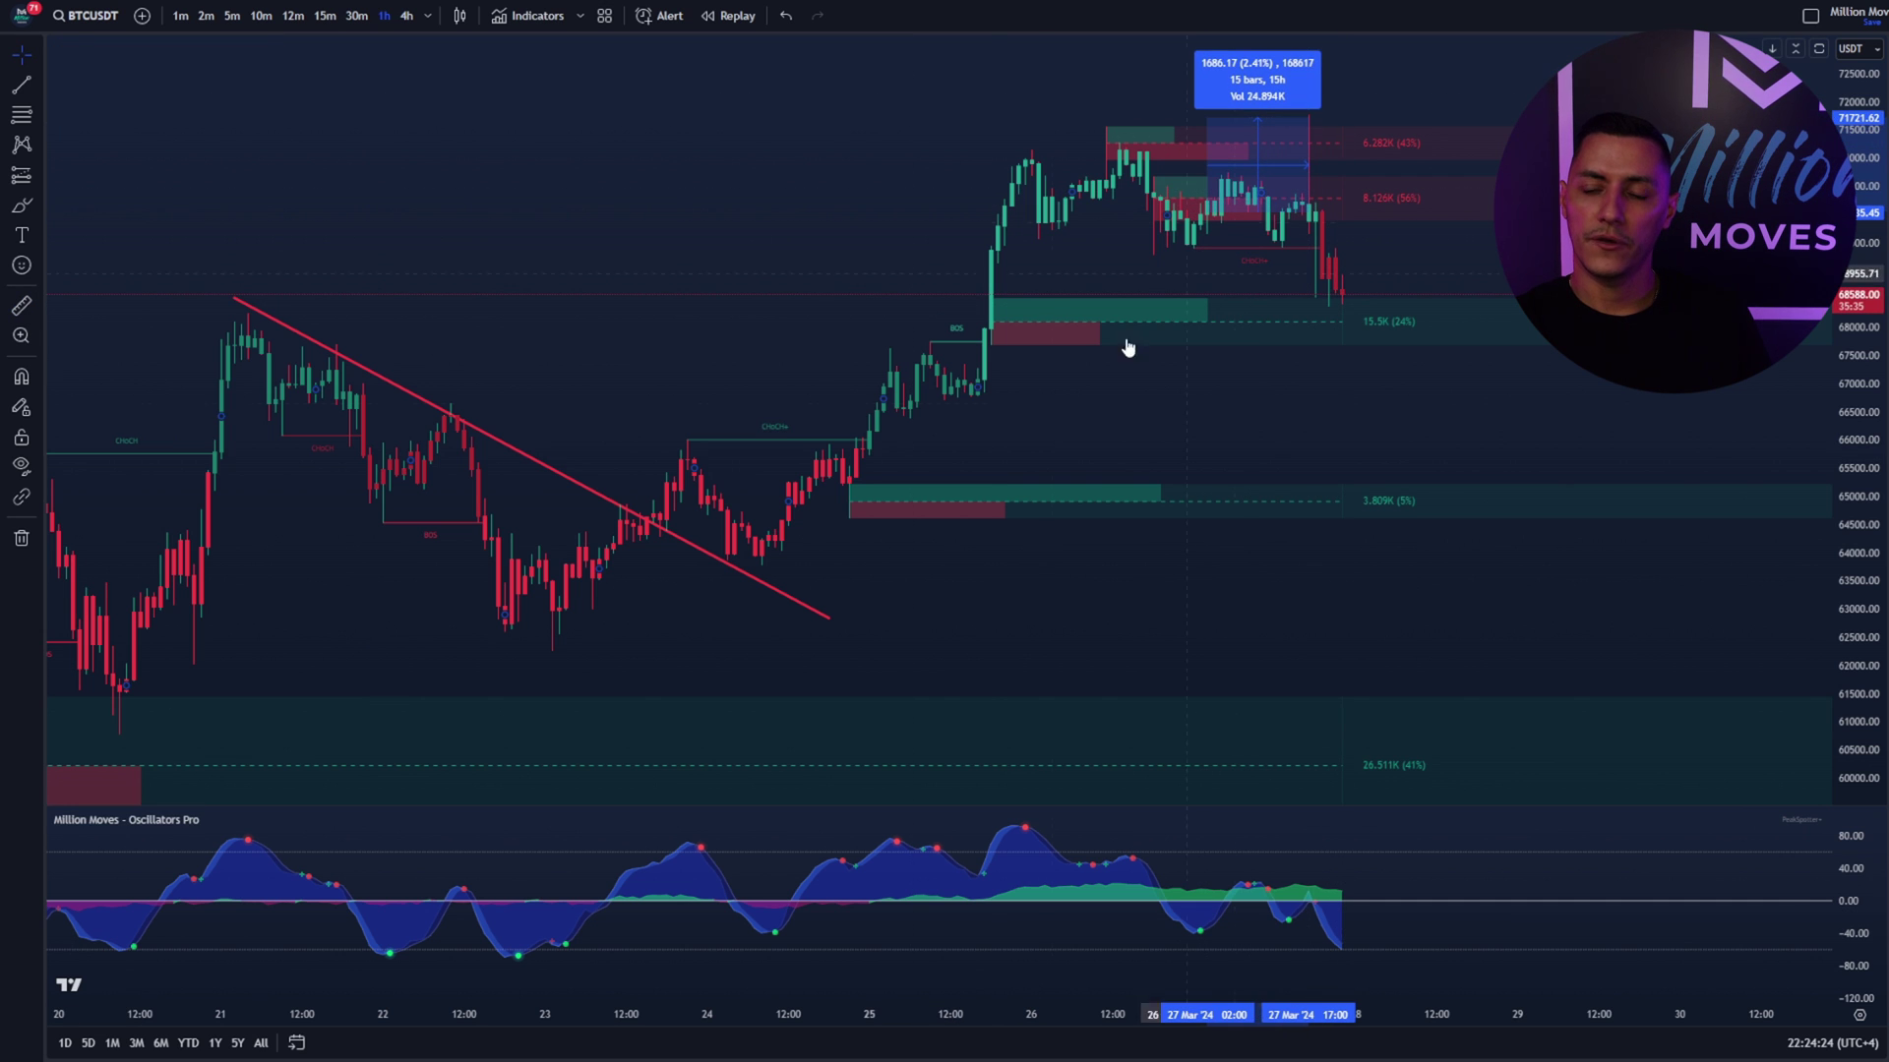
click(995, 440)
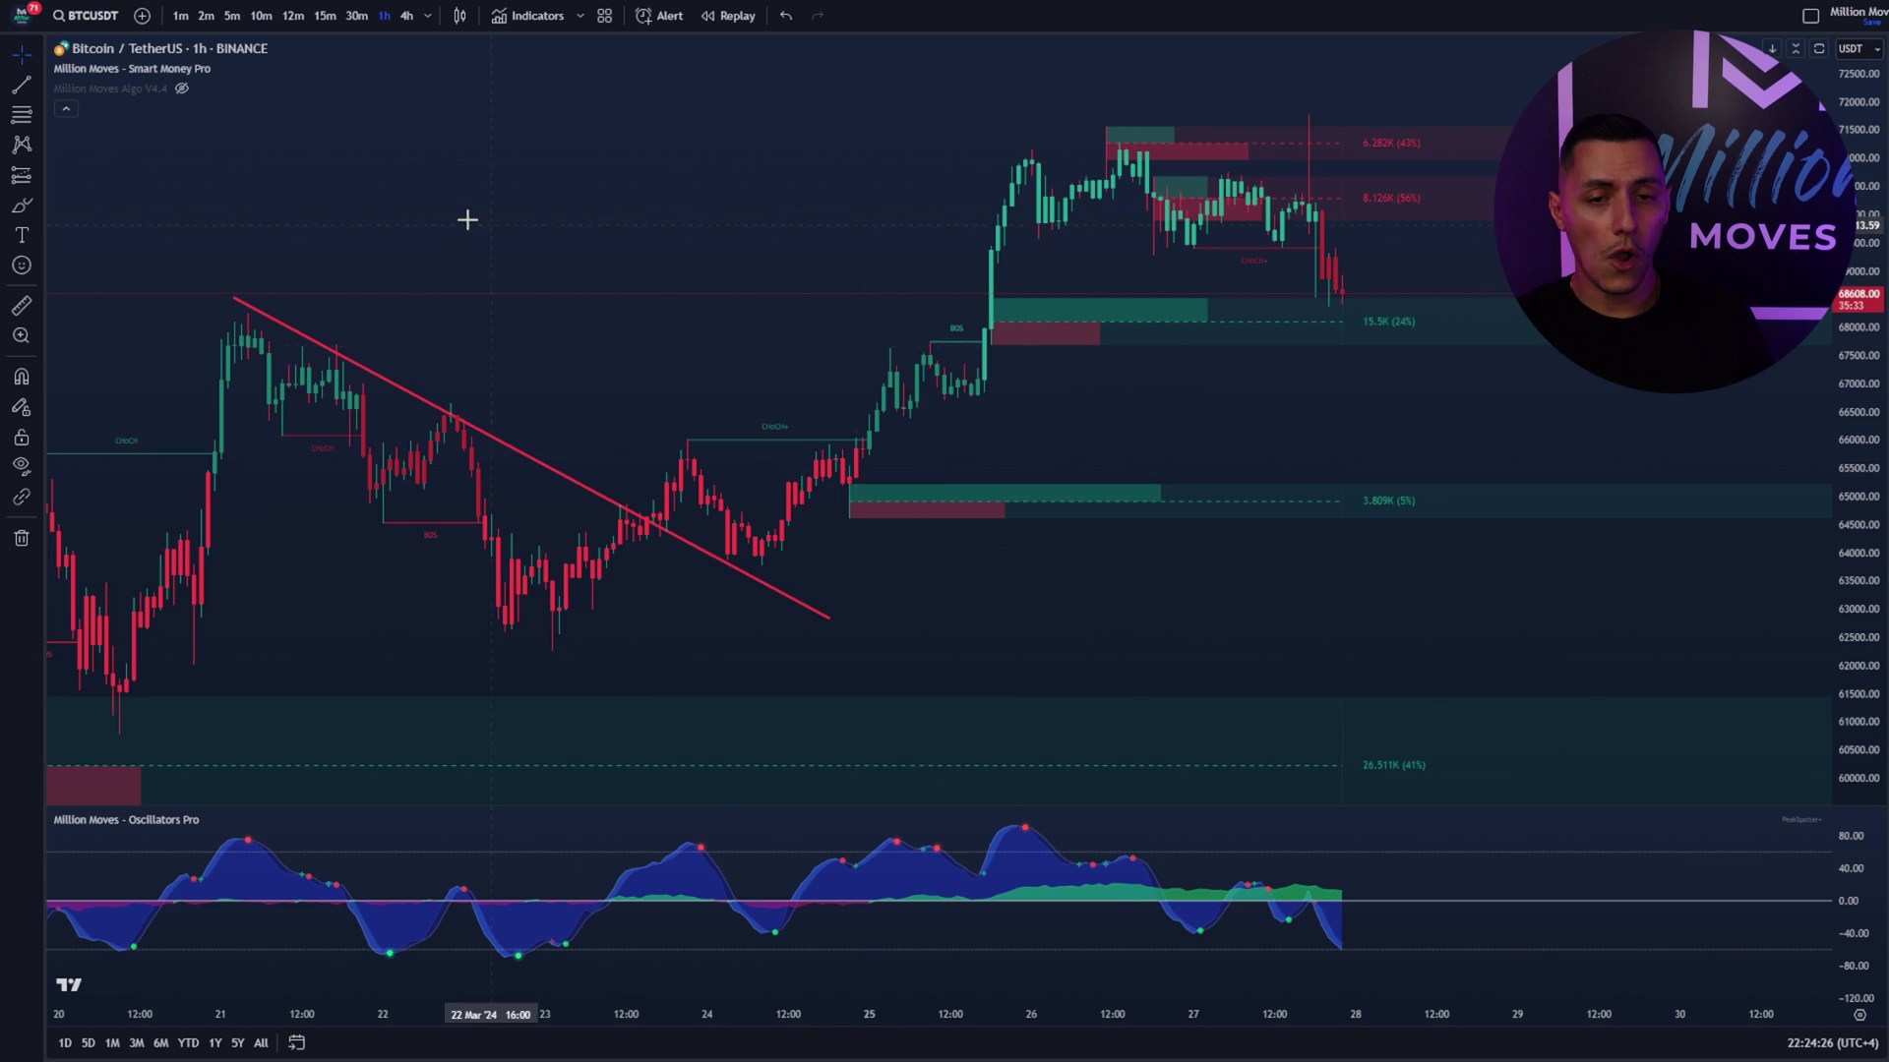
Step: Pan back to earlier March dates and hide the Smart Money Pro indicator
drag(468, 220, 989, 240)
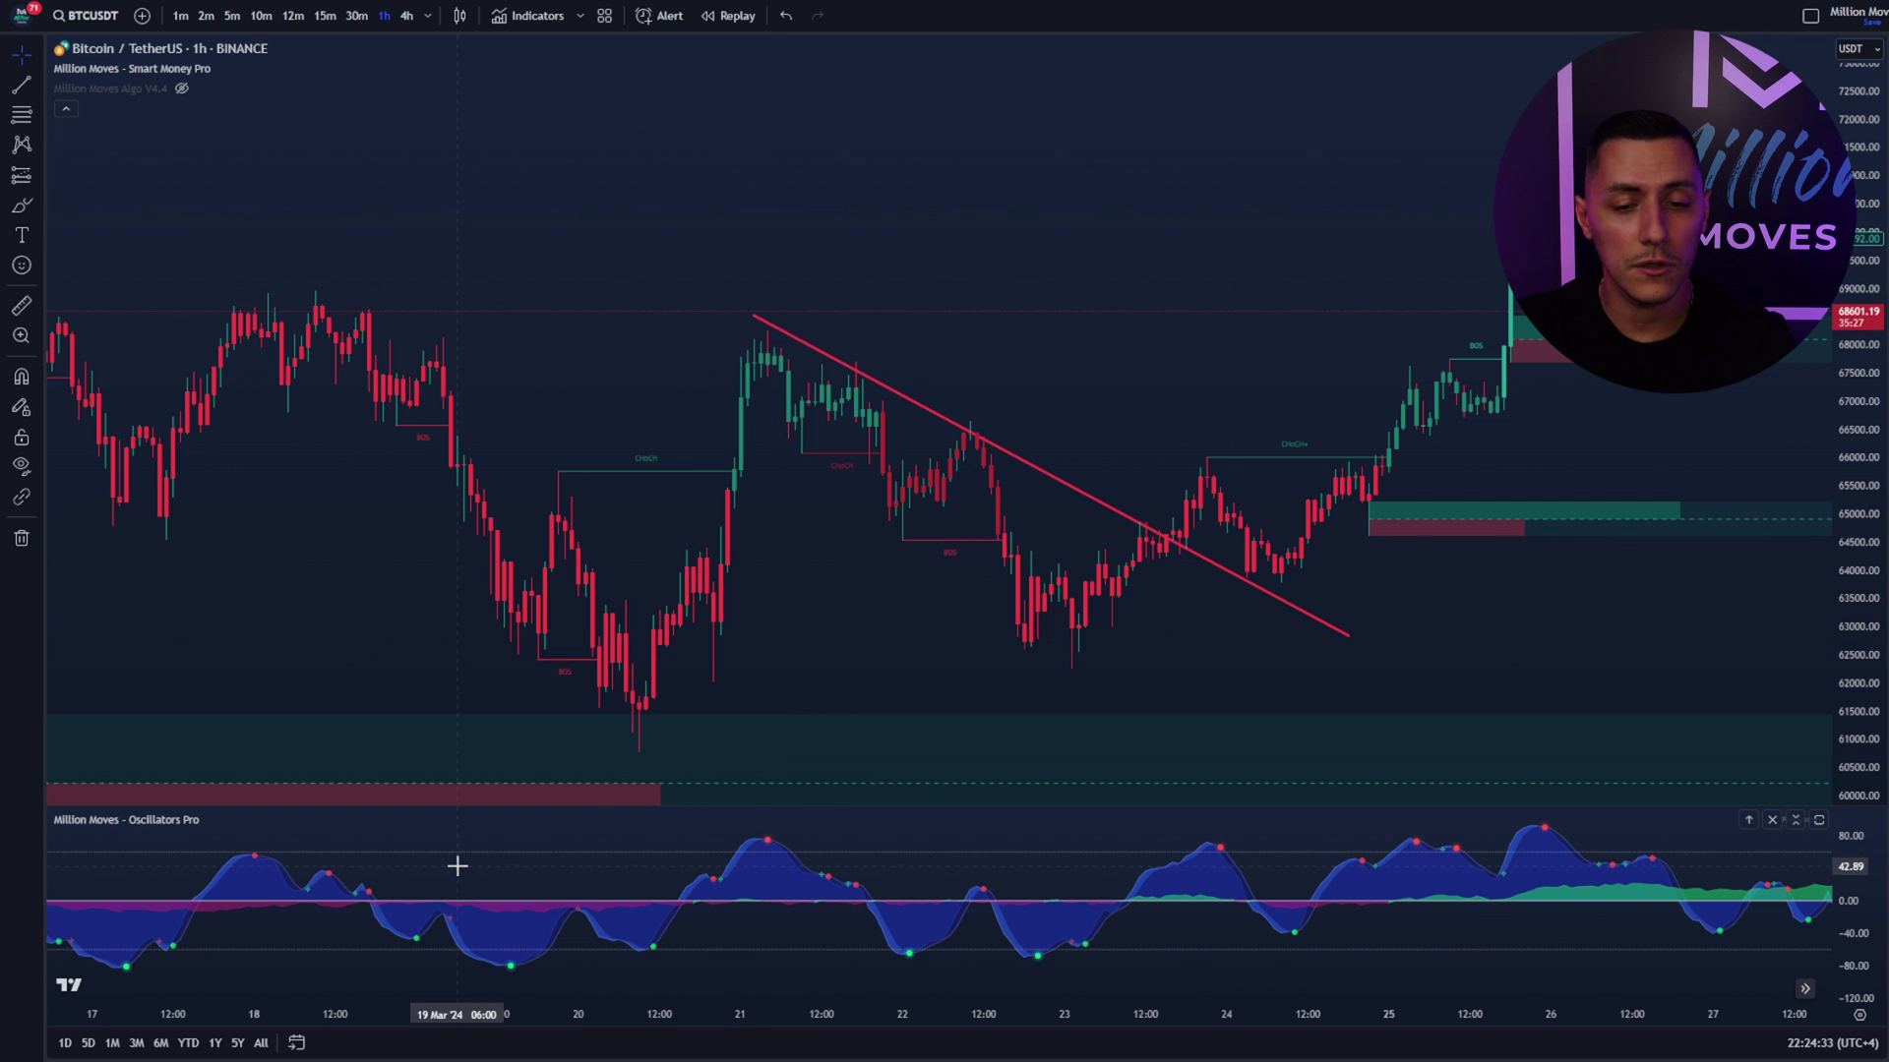
drag(462, 864, 785, 466)
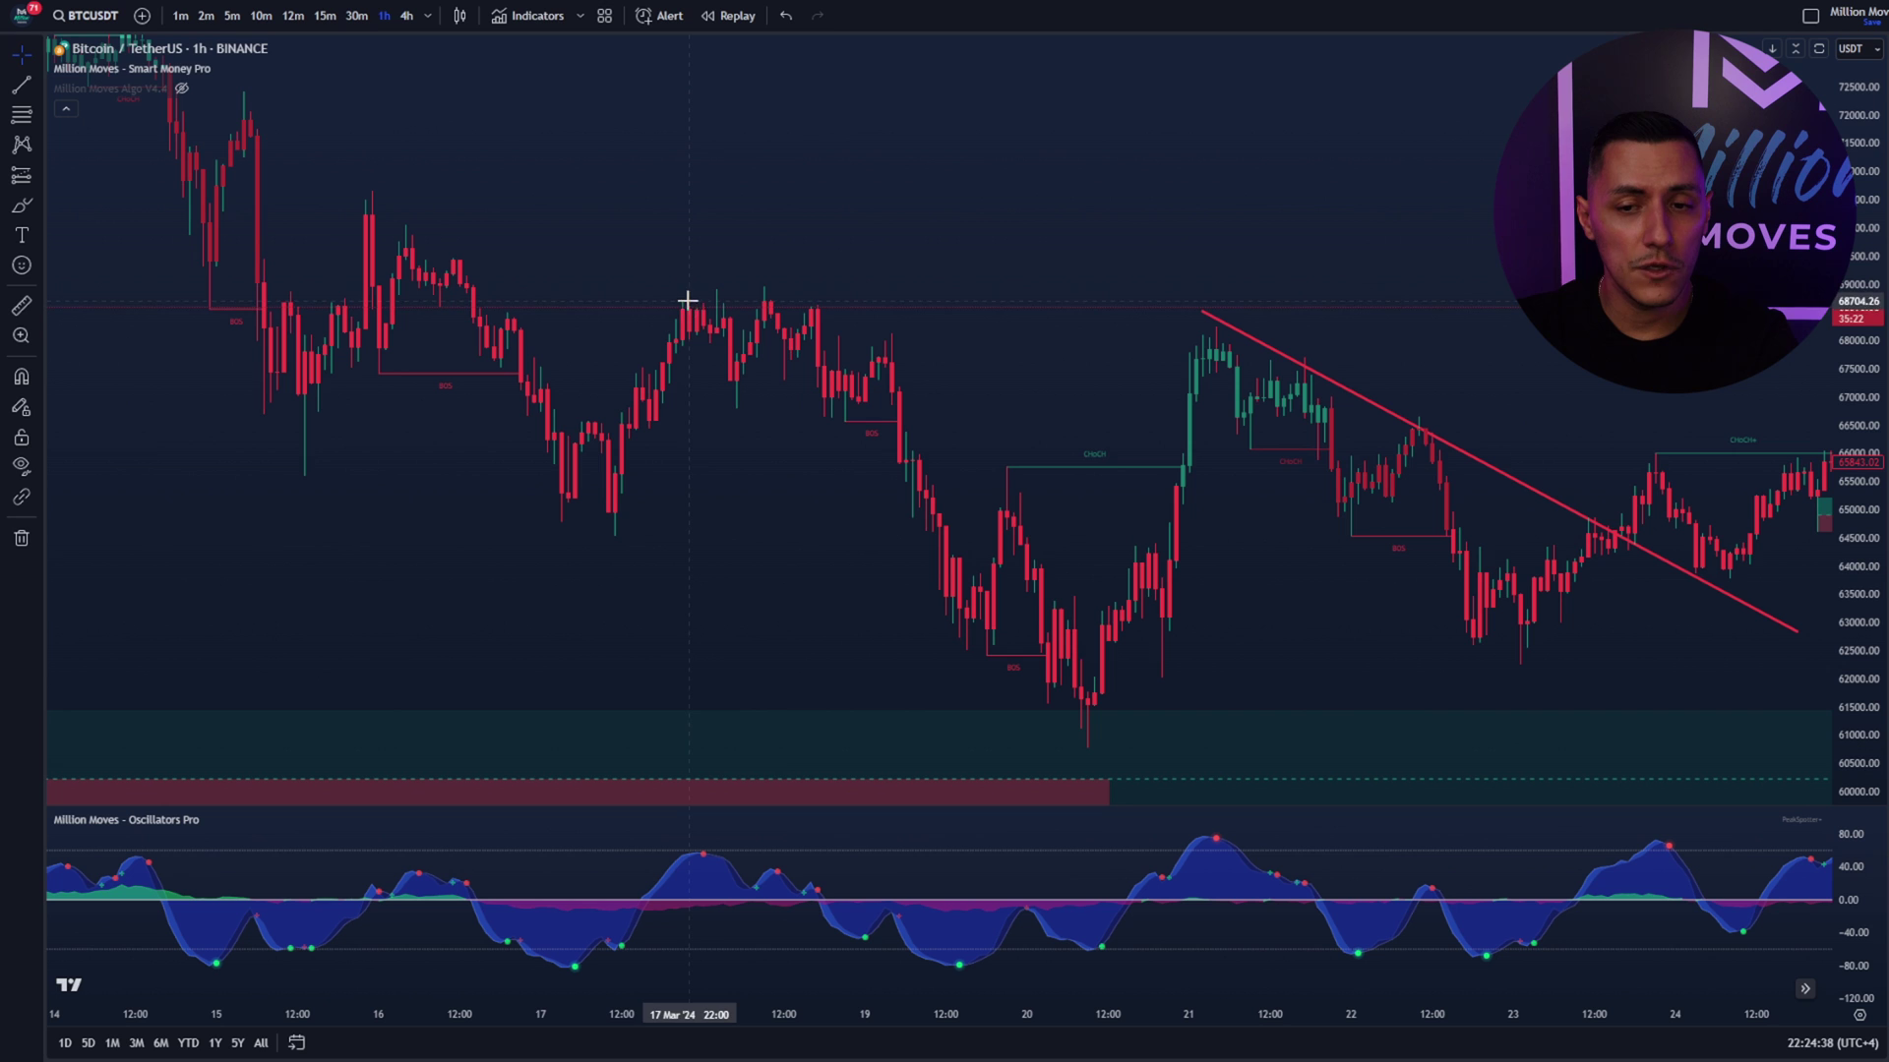
click(224, 68)
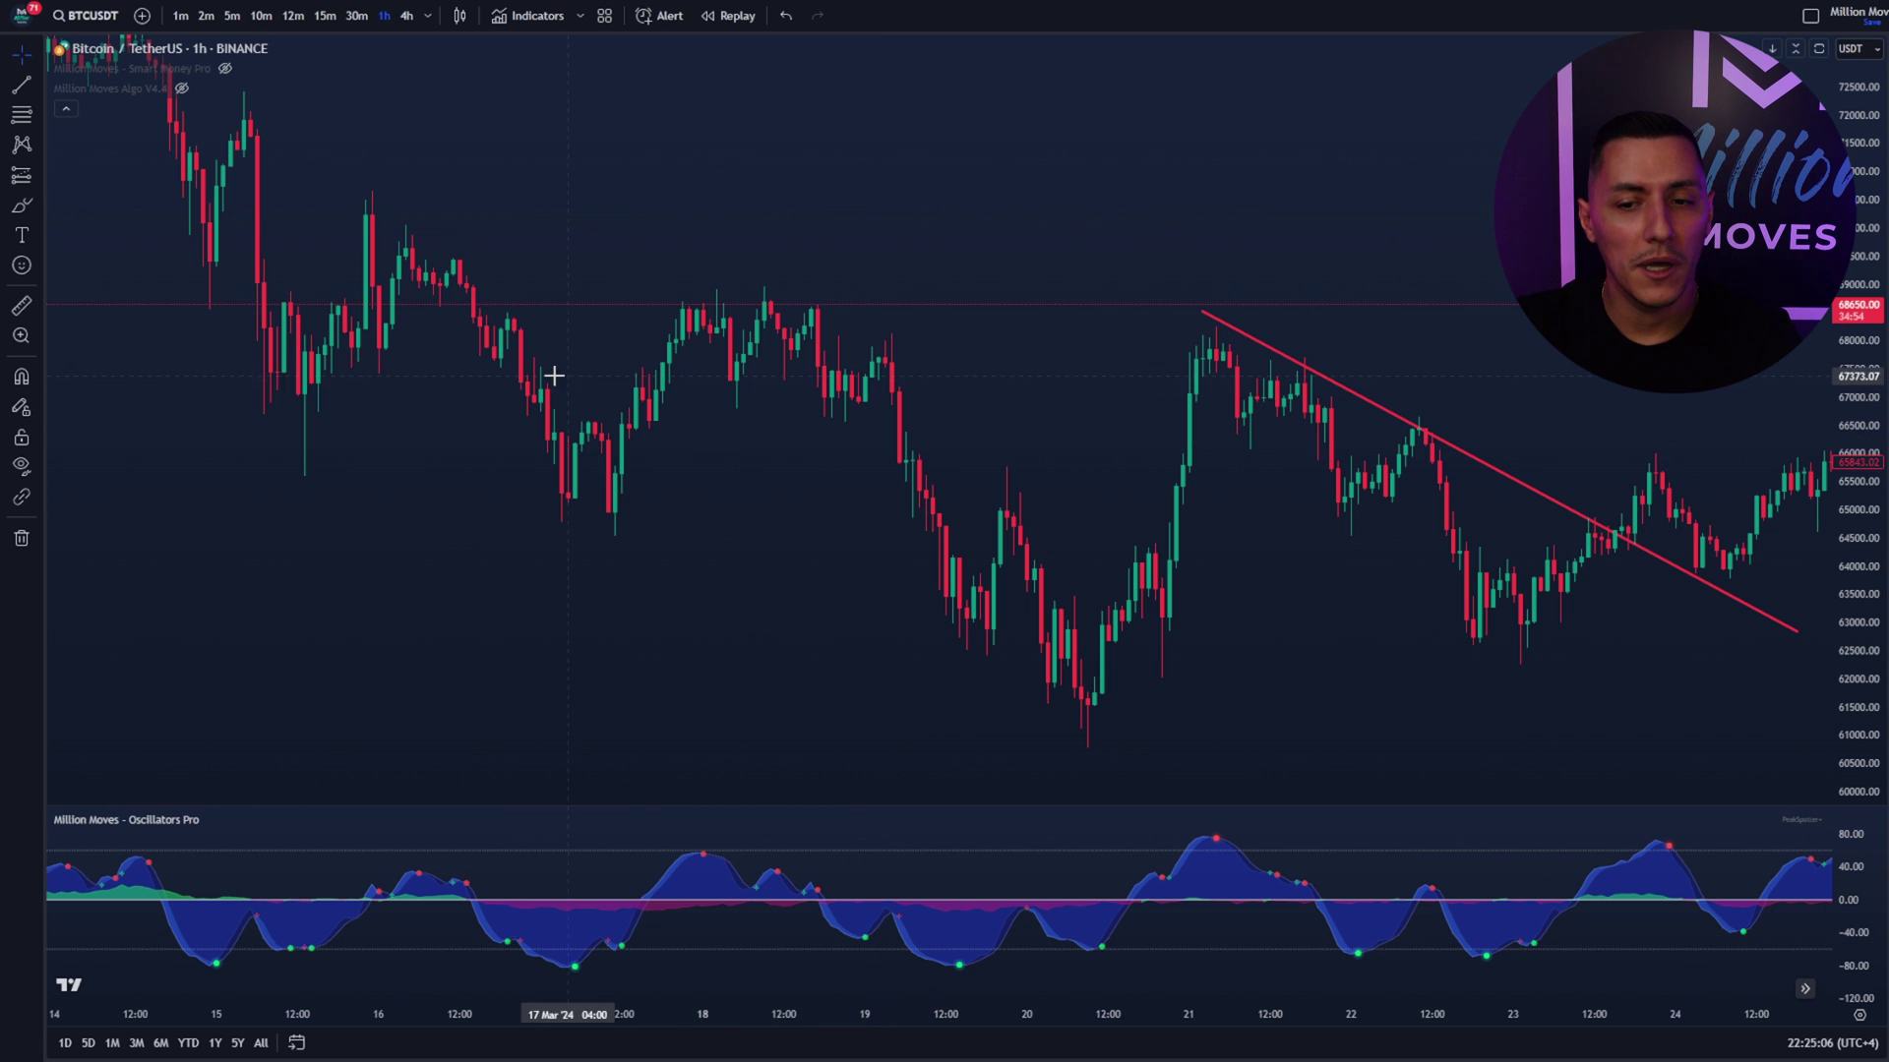
drag(317, 217, 304, 392)
drag(608, 497, 588, 360)
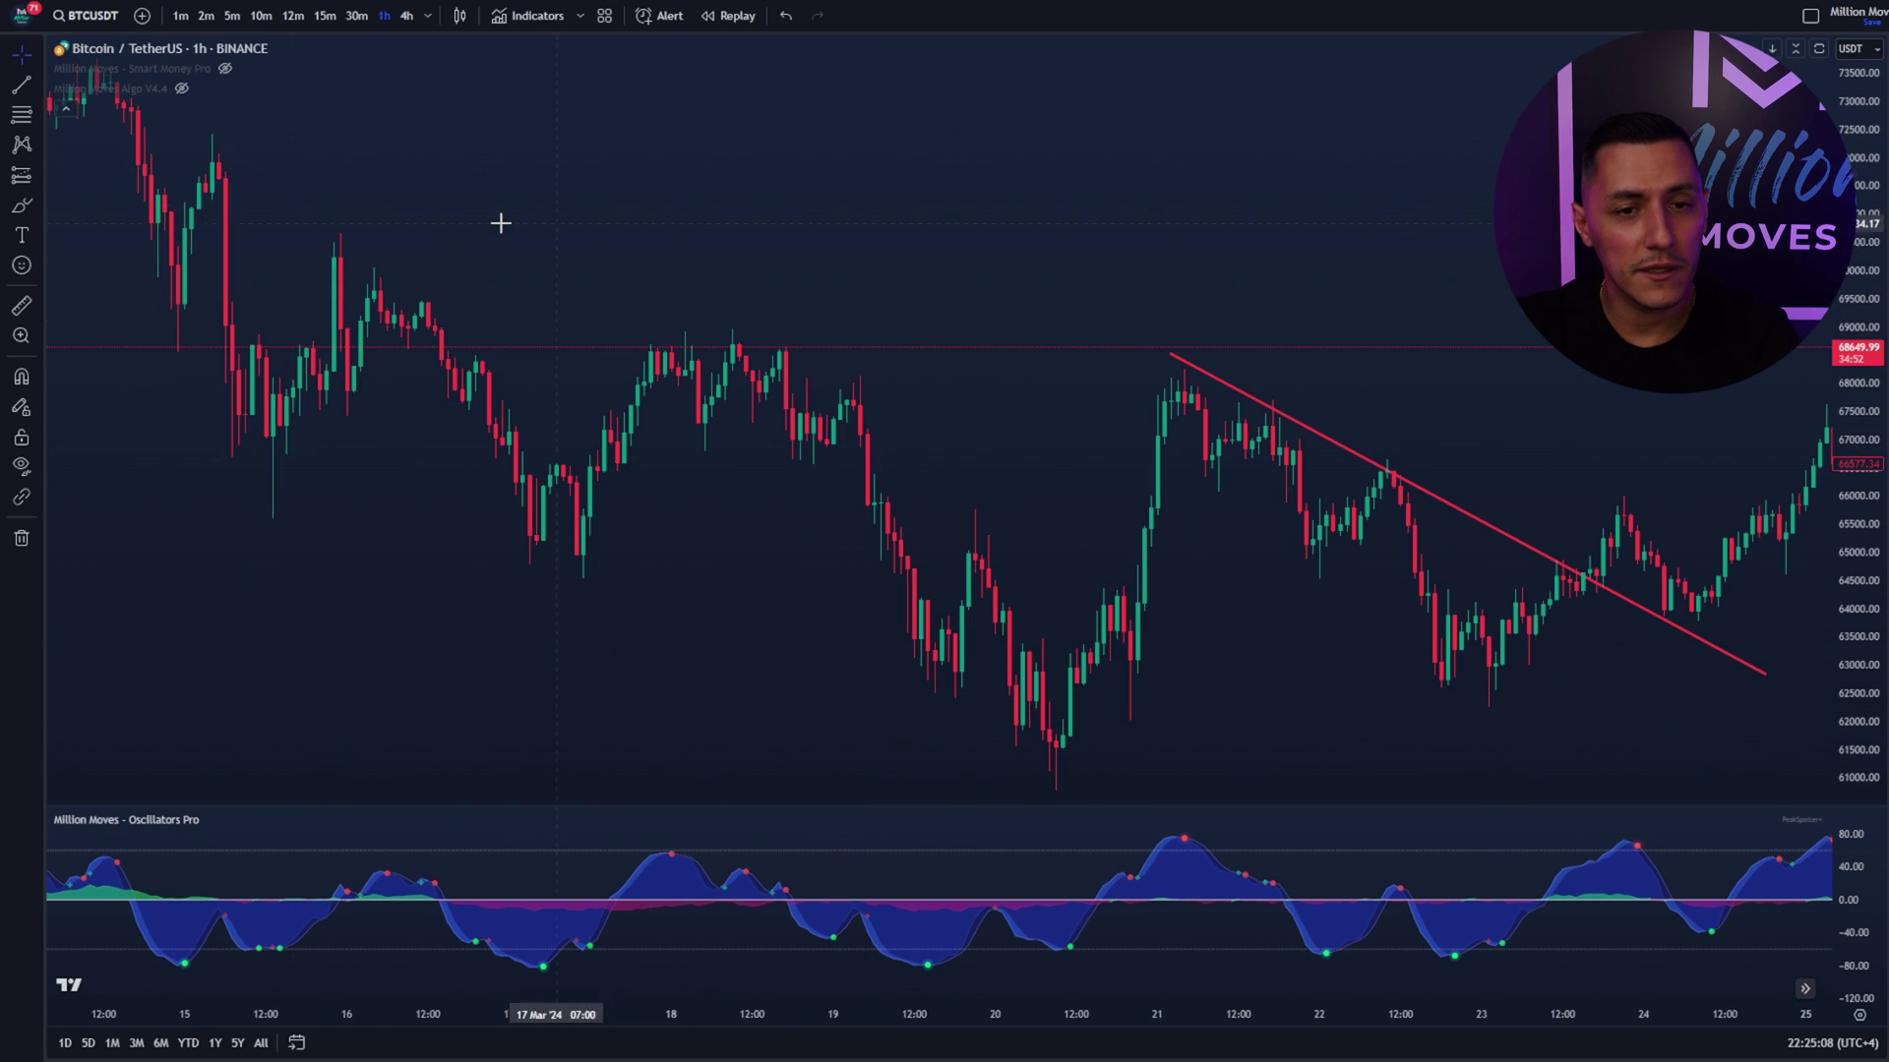
click(181, 88)
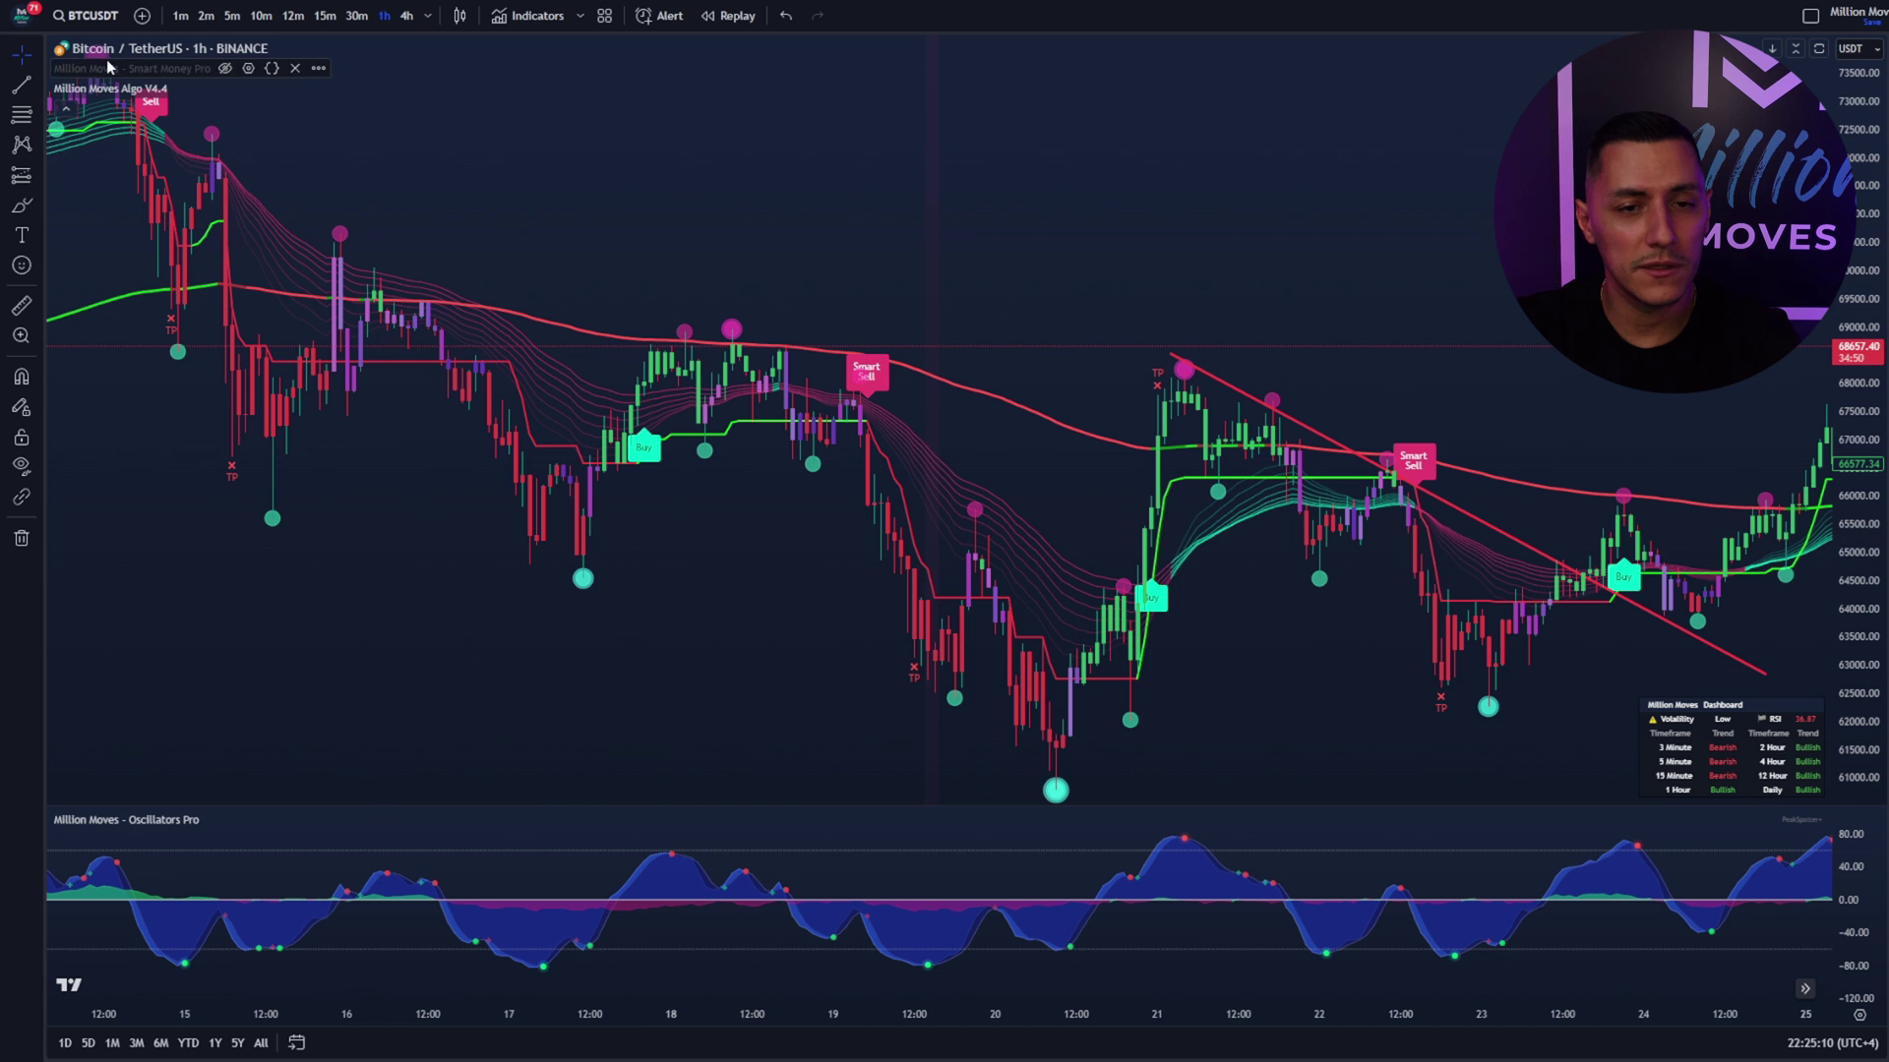
drag(625, 438, 595, 462)
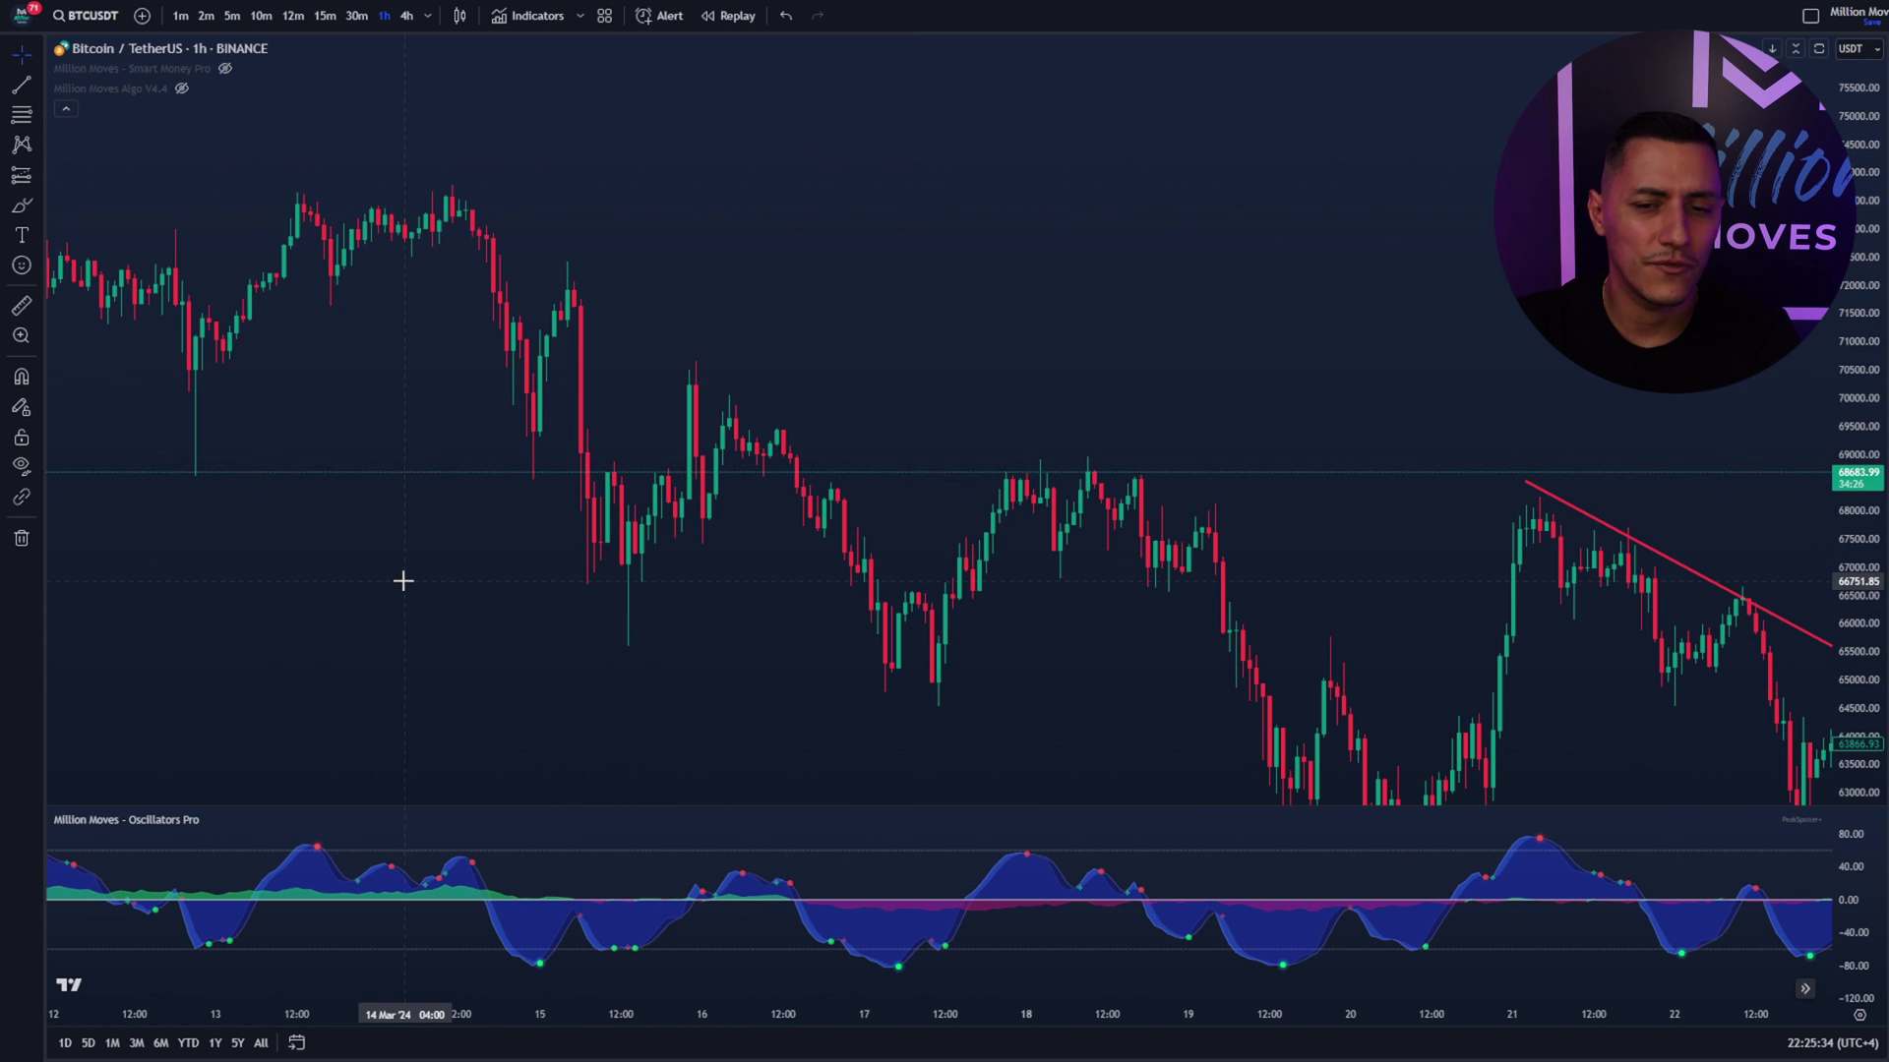
drag(401, 578, 632, 598)
Step: Show Smart Money Pro again and pan to bring candles through the 22nd into view
click(224, 68)
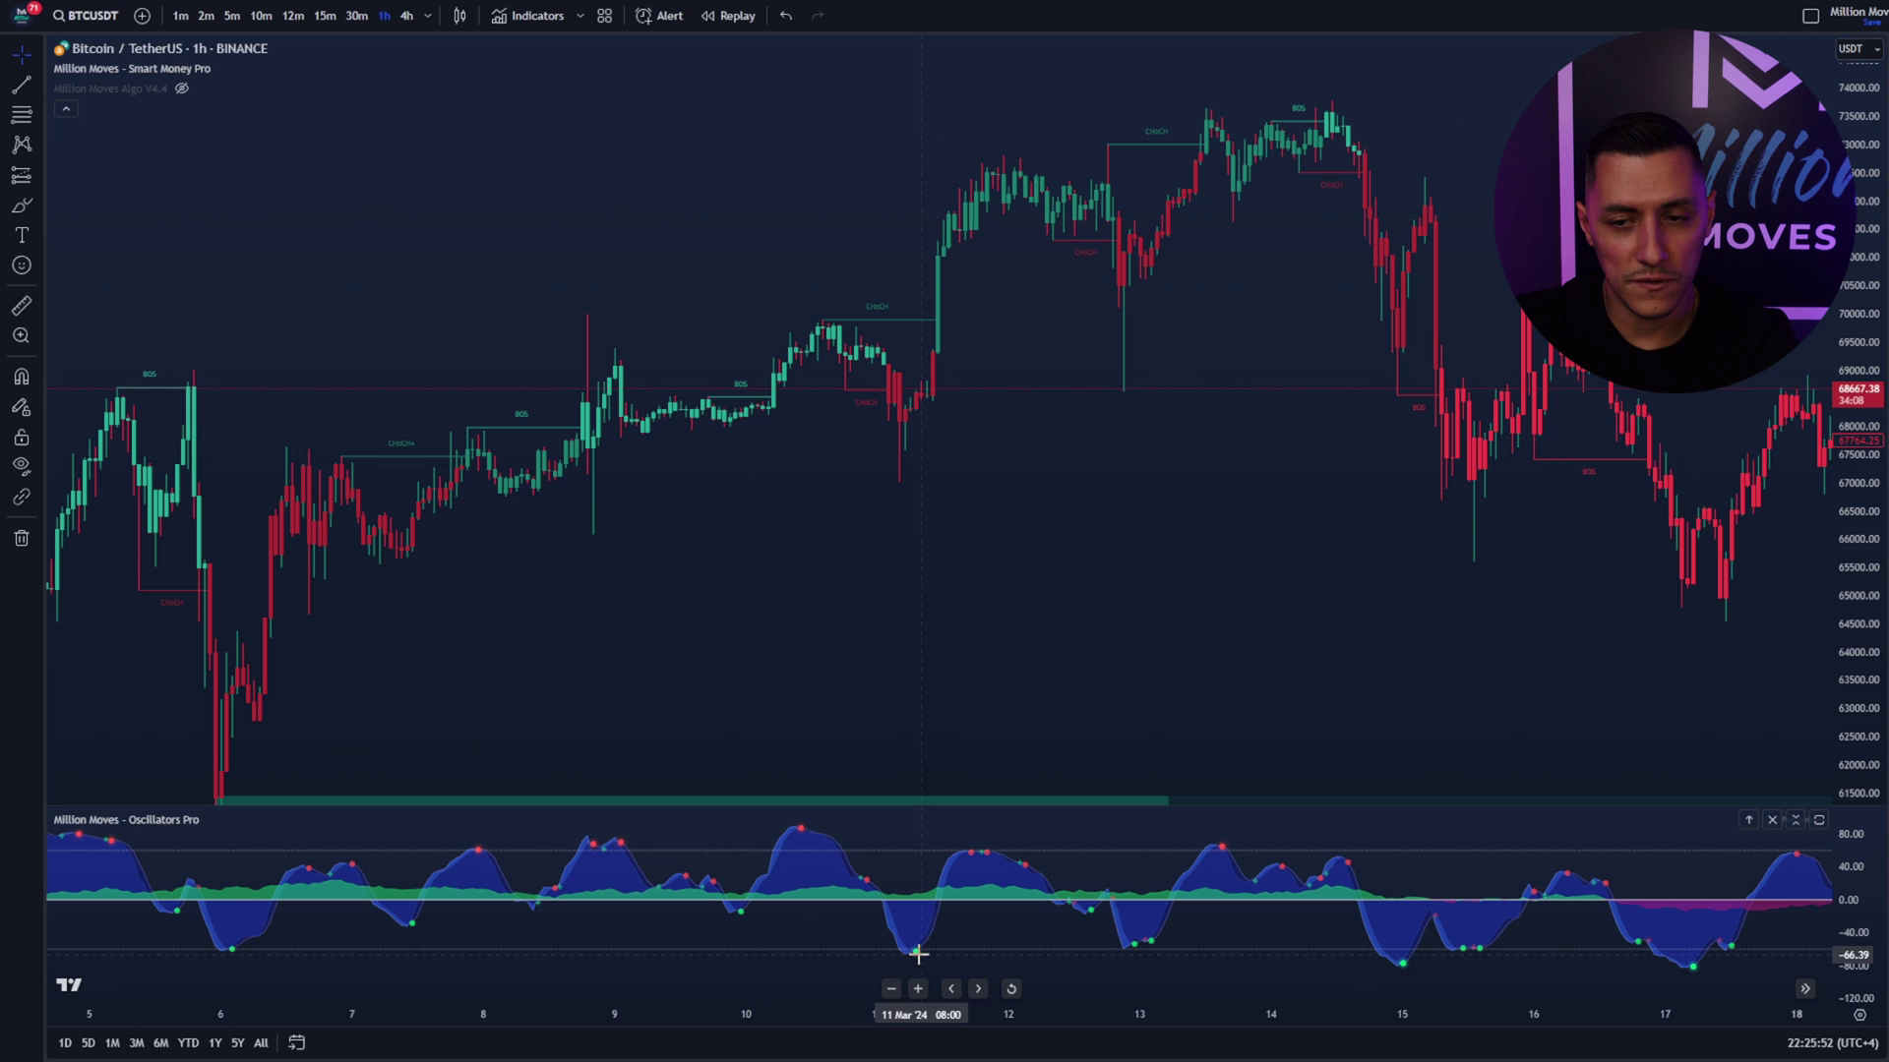
click(21, 306)
click(920, 393)
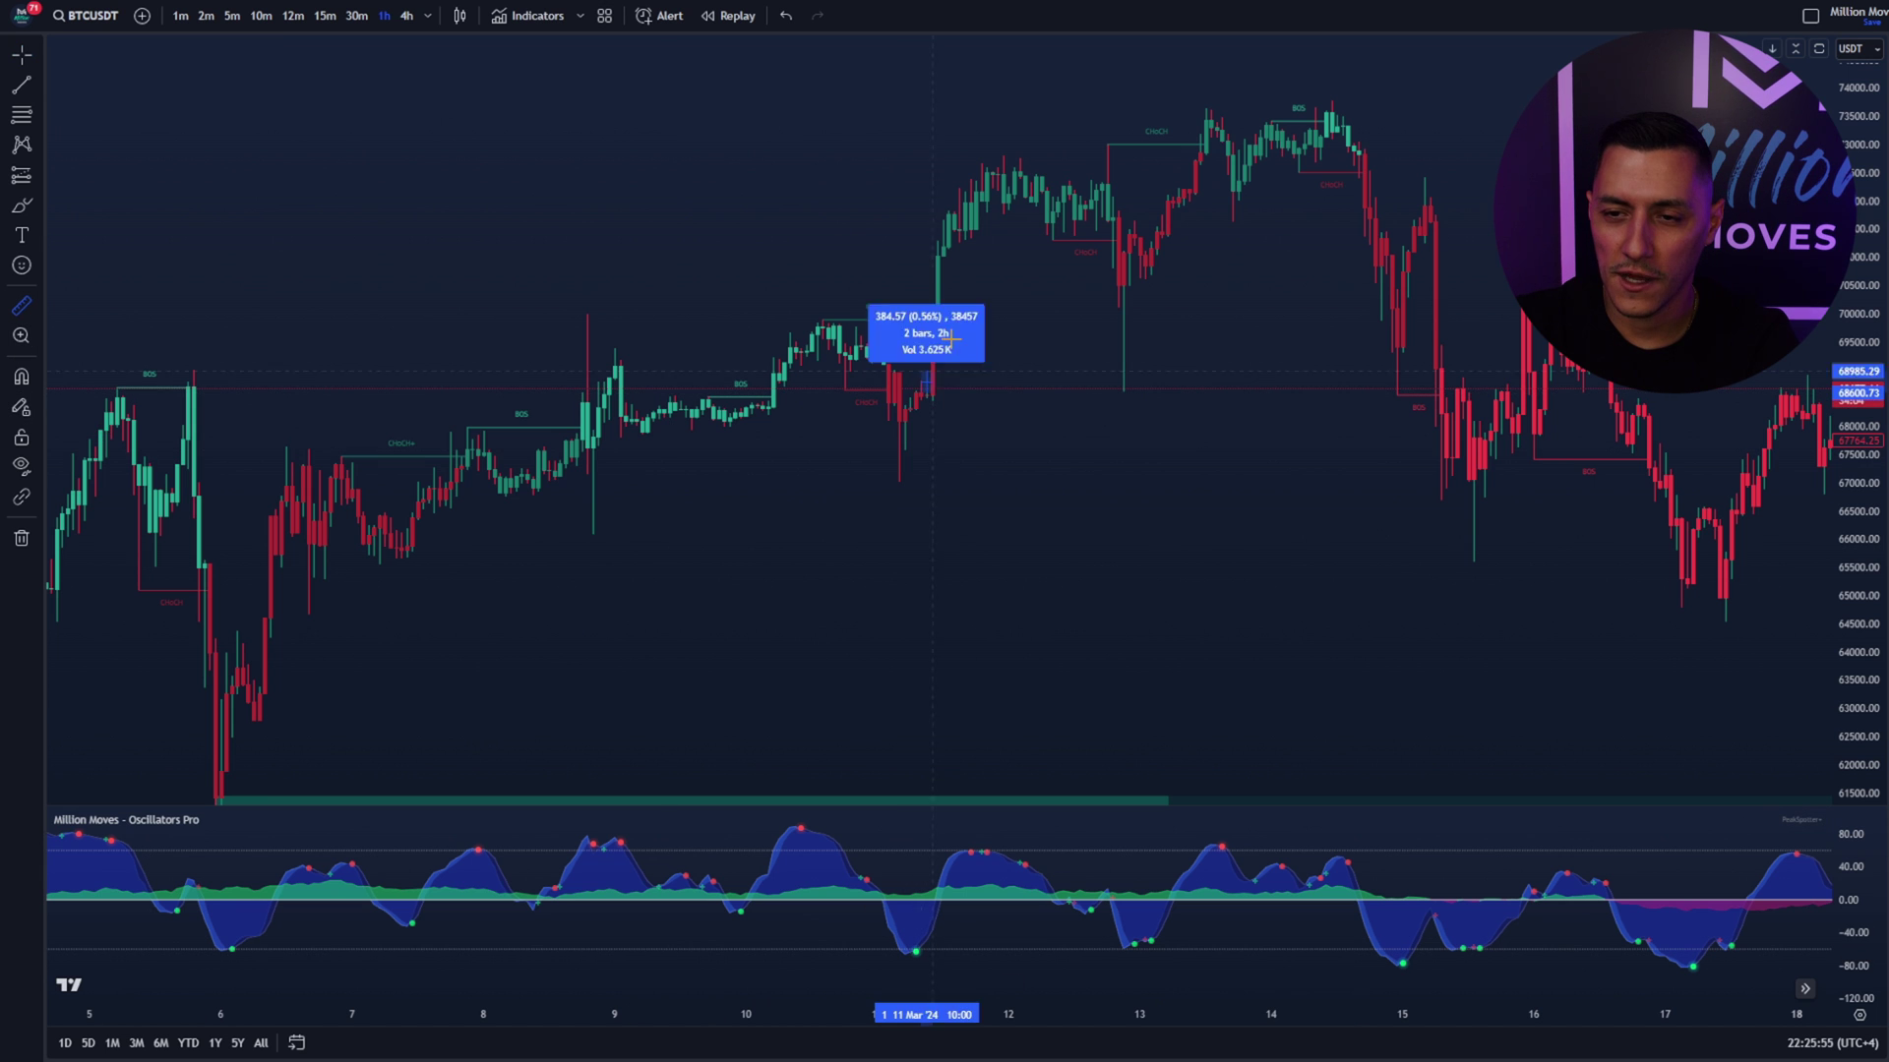
key(Escape)
drag(1181, 476, 806, 574)
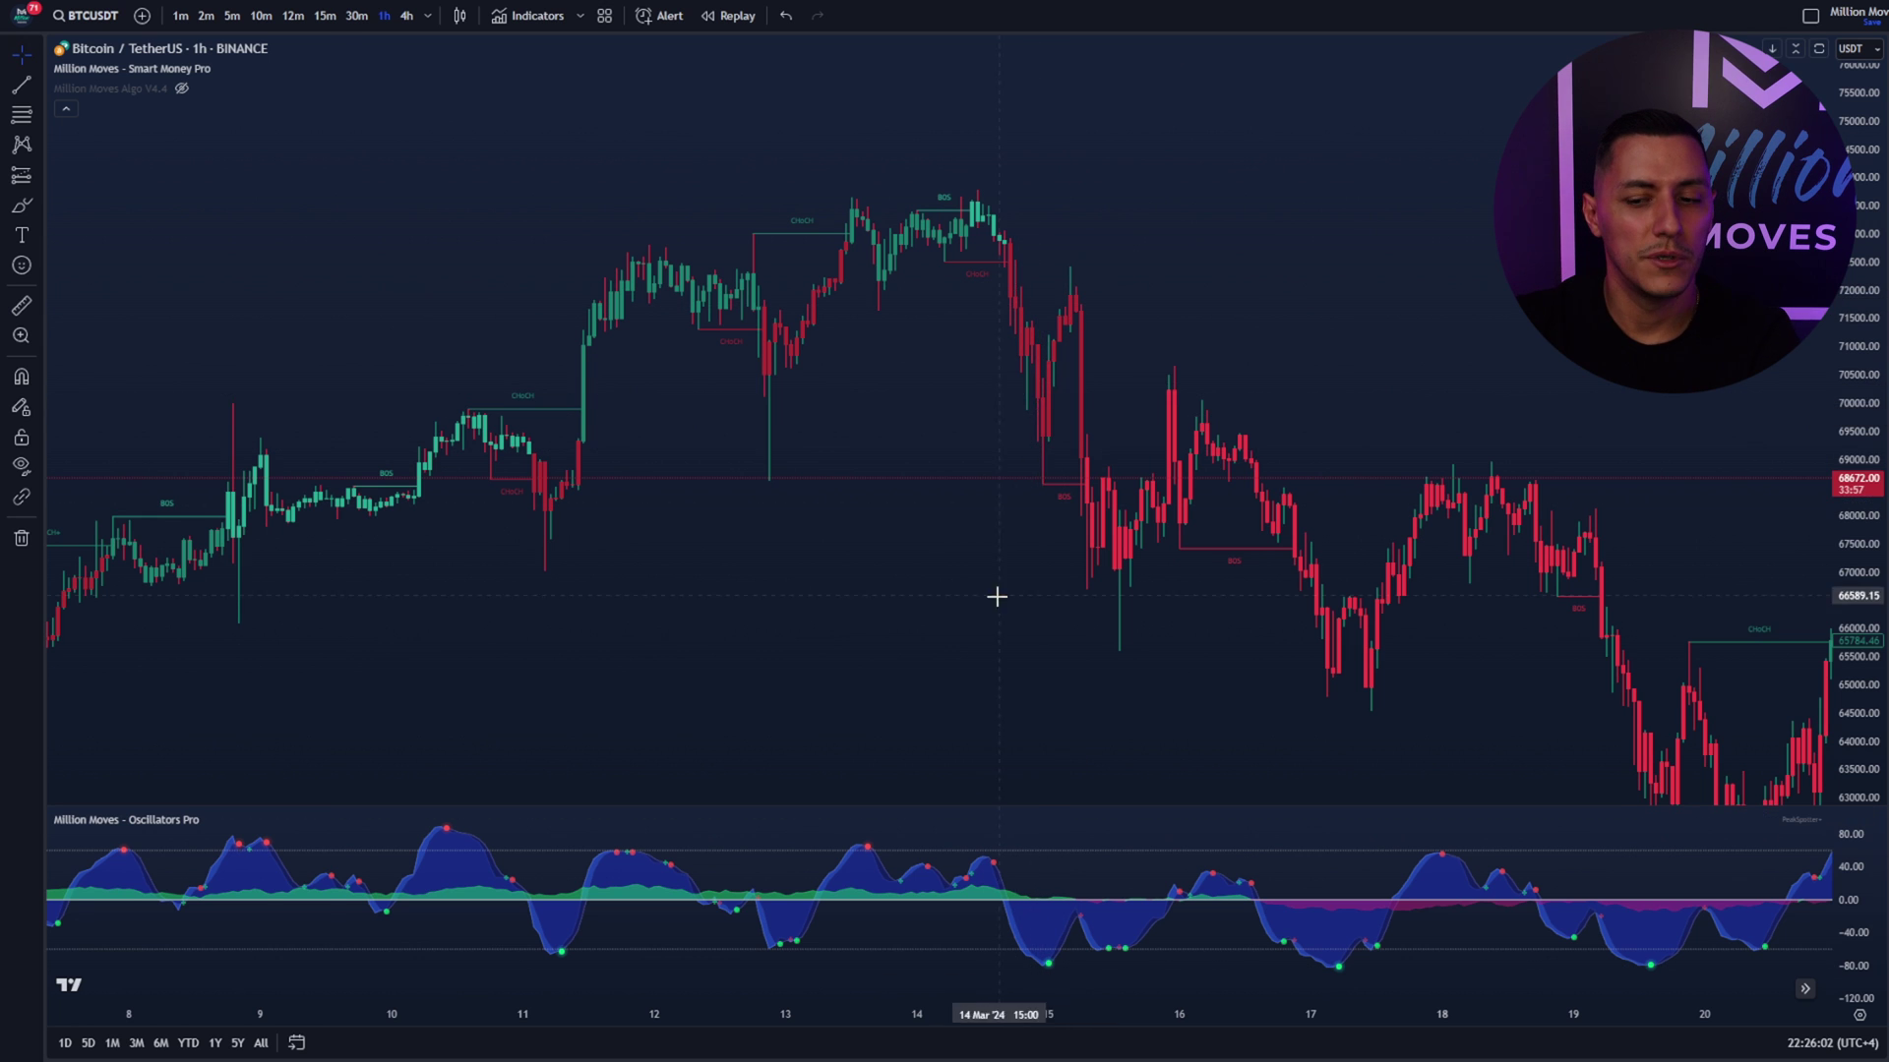
drag(297, 389, 152, 383)
Step: Measure the drop after the 14 Mar high at 2.30%, then clear the measurement
click(22, 306)
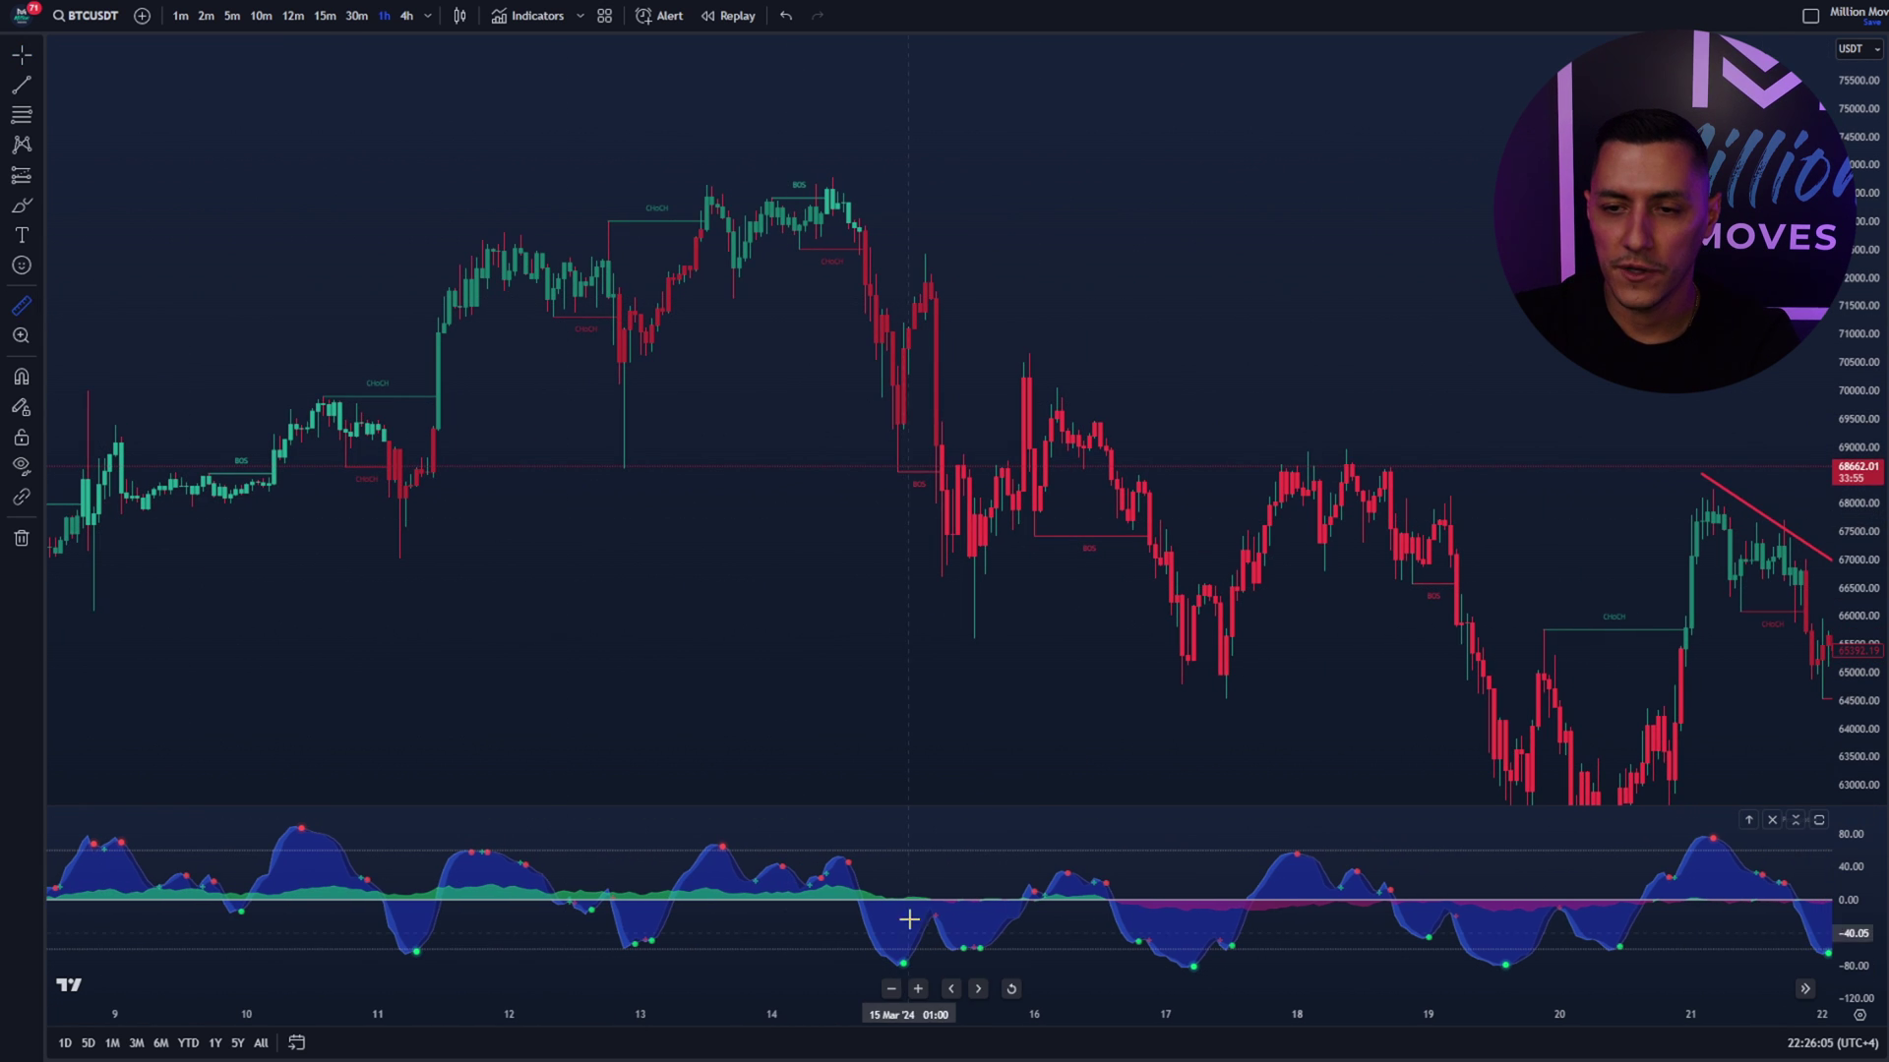
click(908, 345)
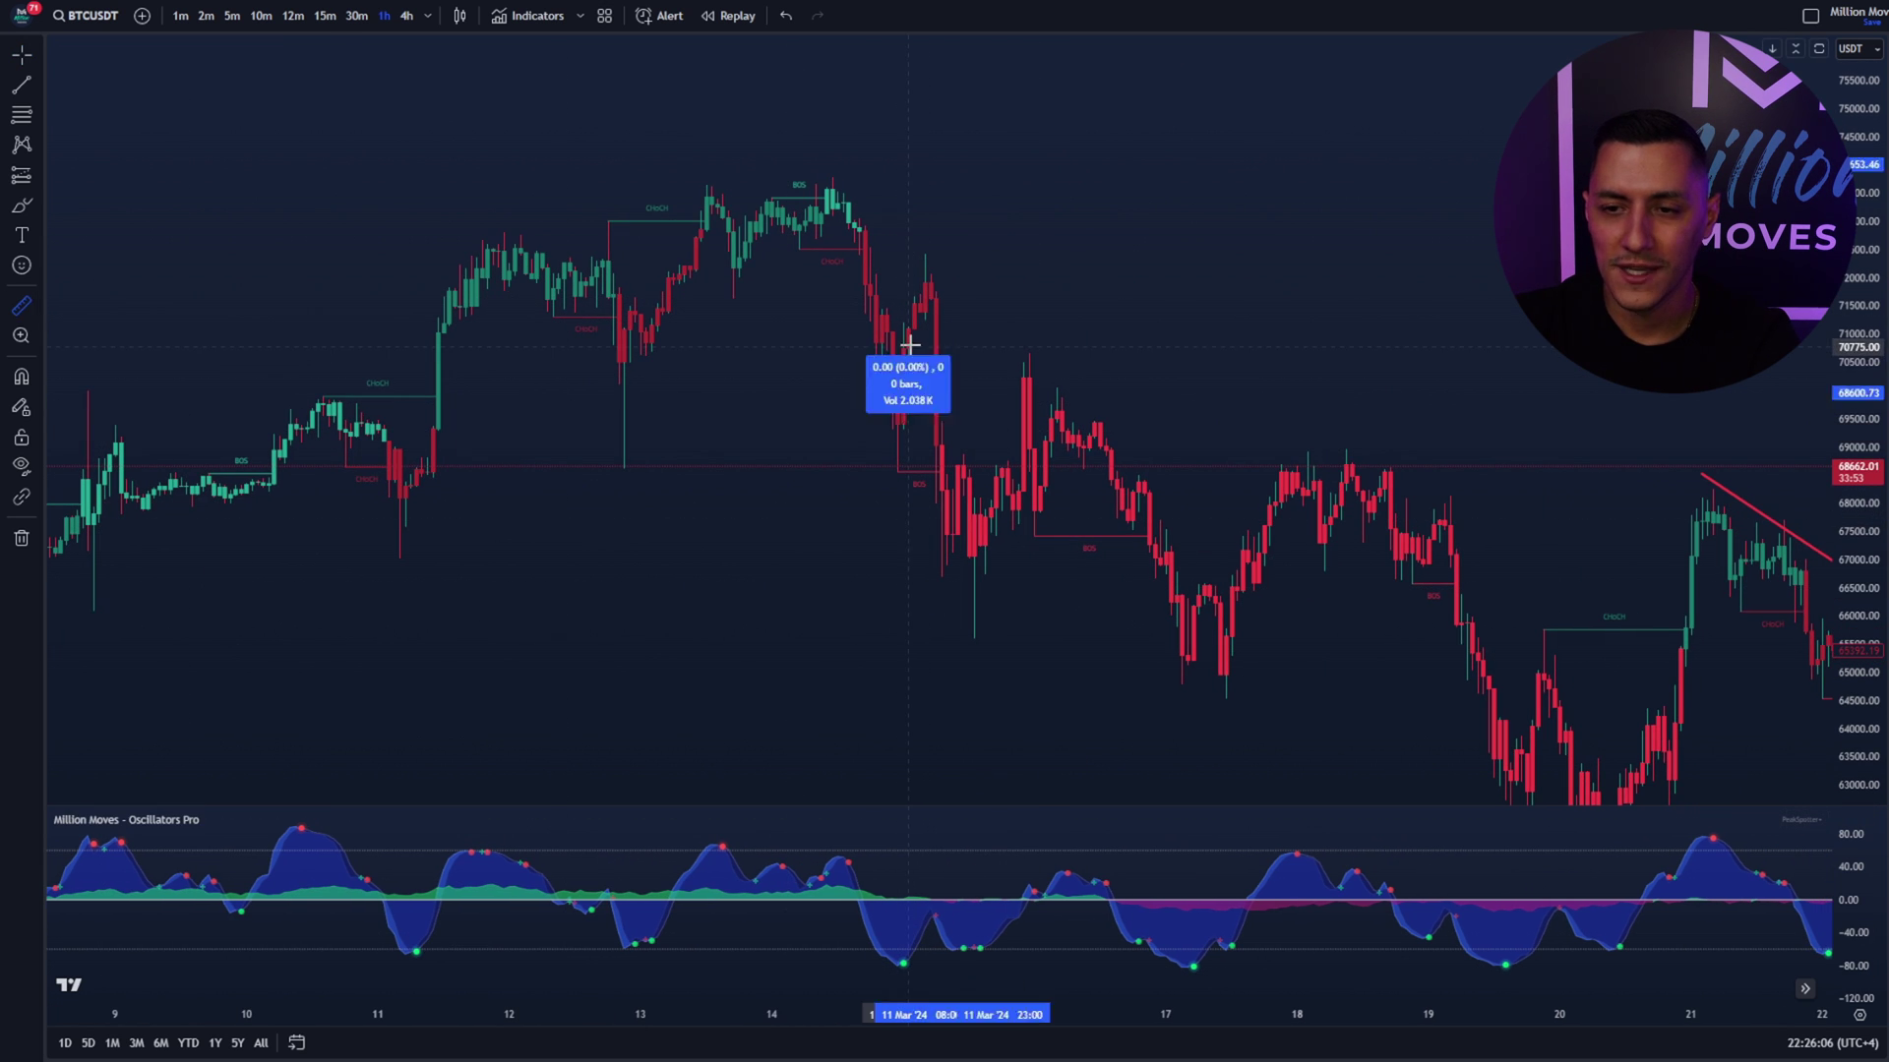
click(1035, 254)
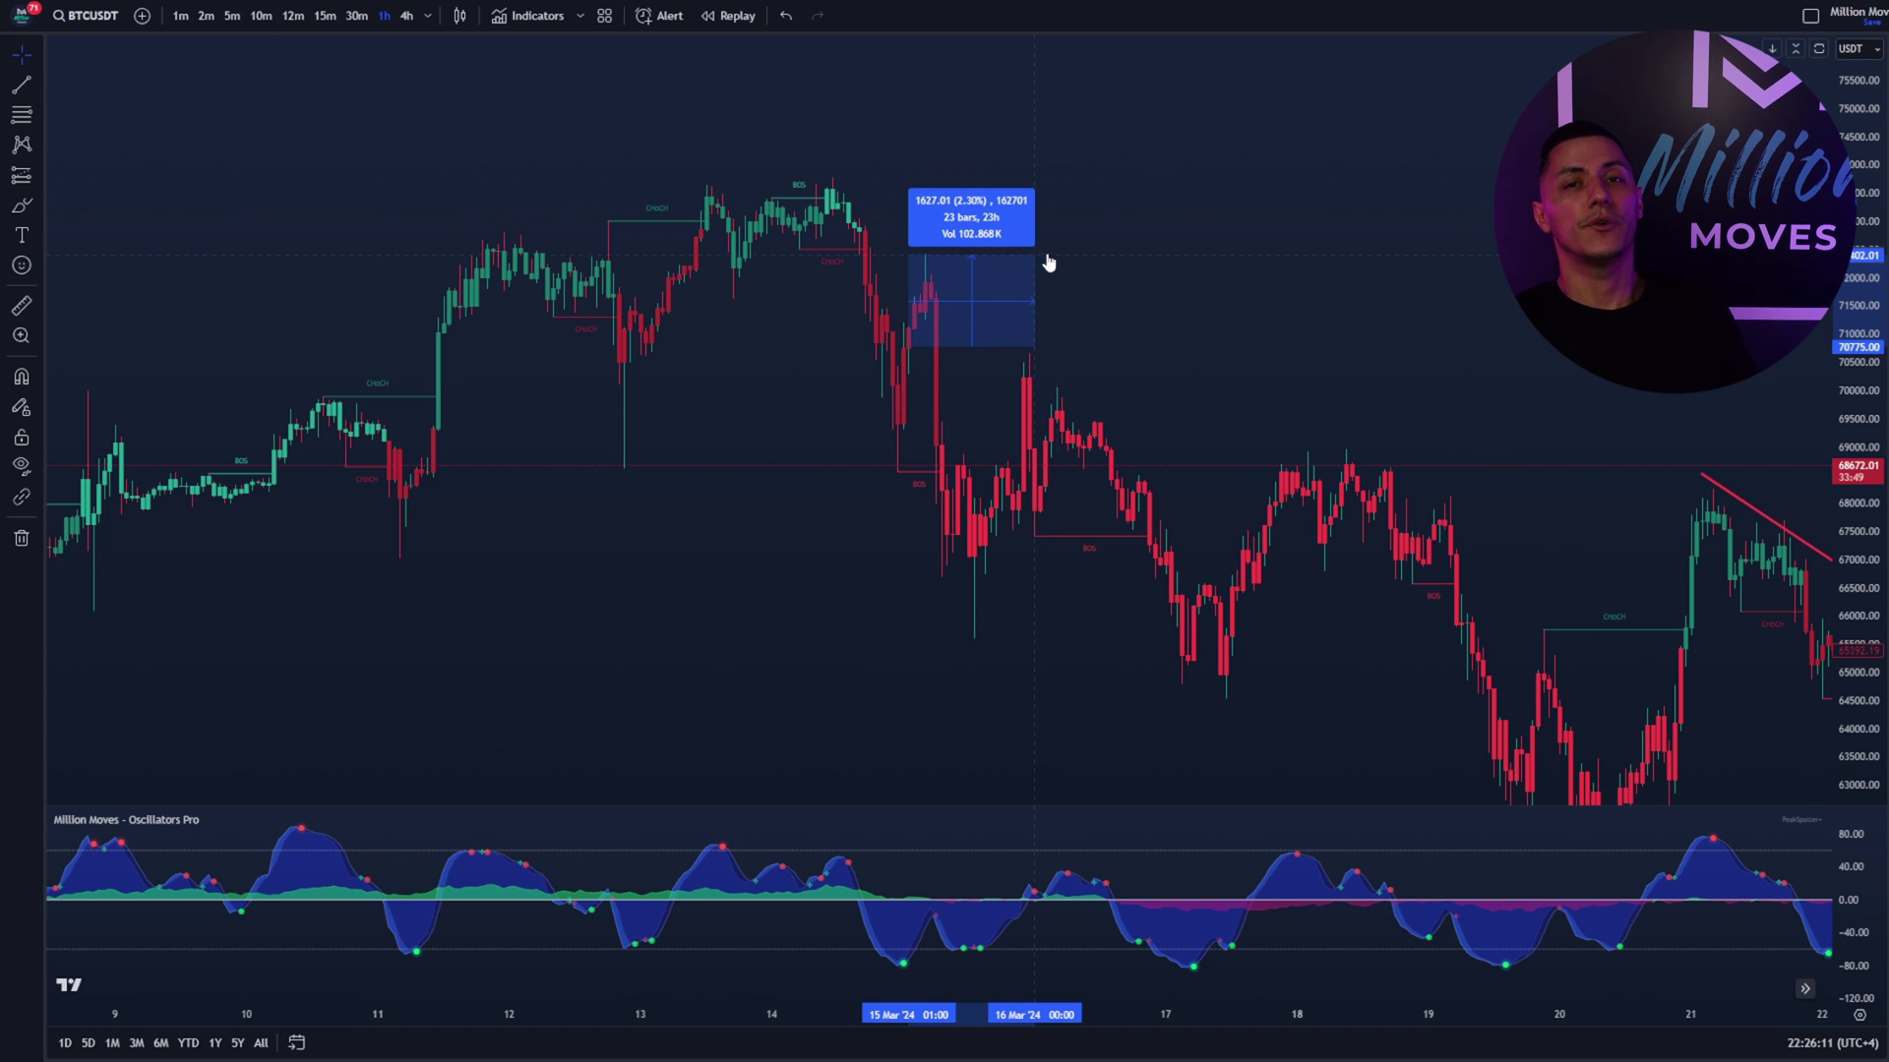
click(1051, 268)
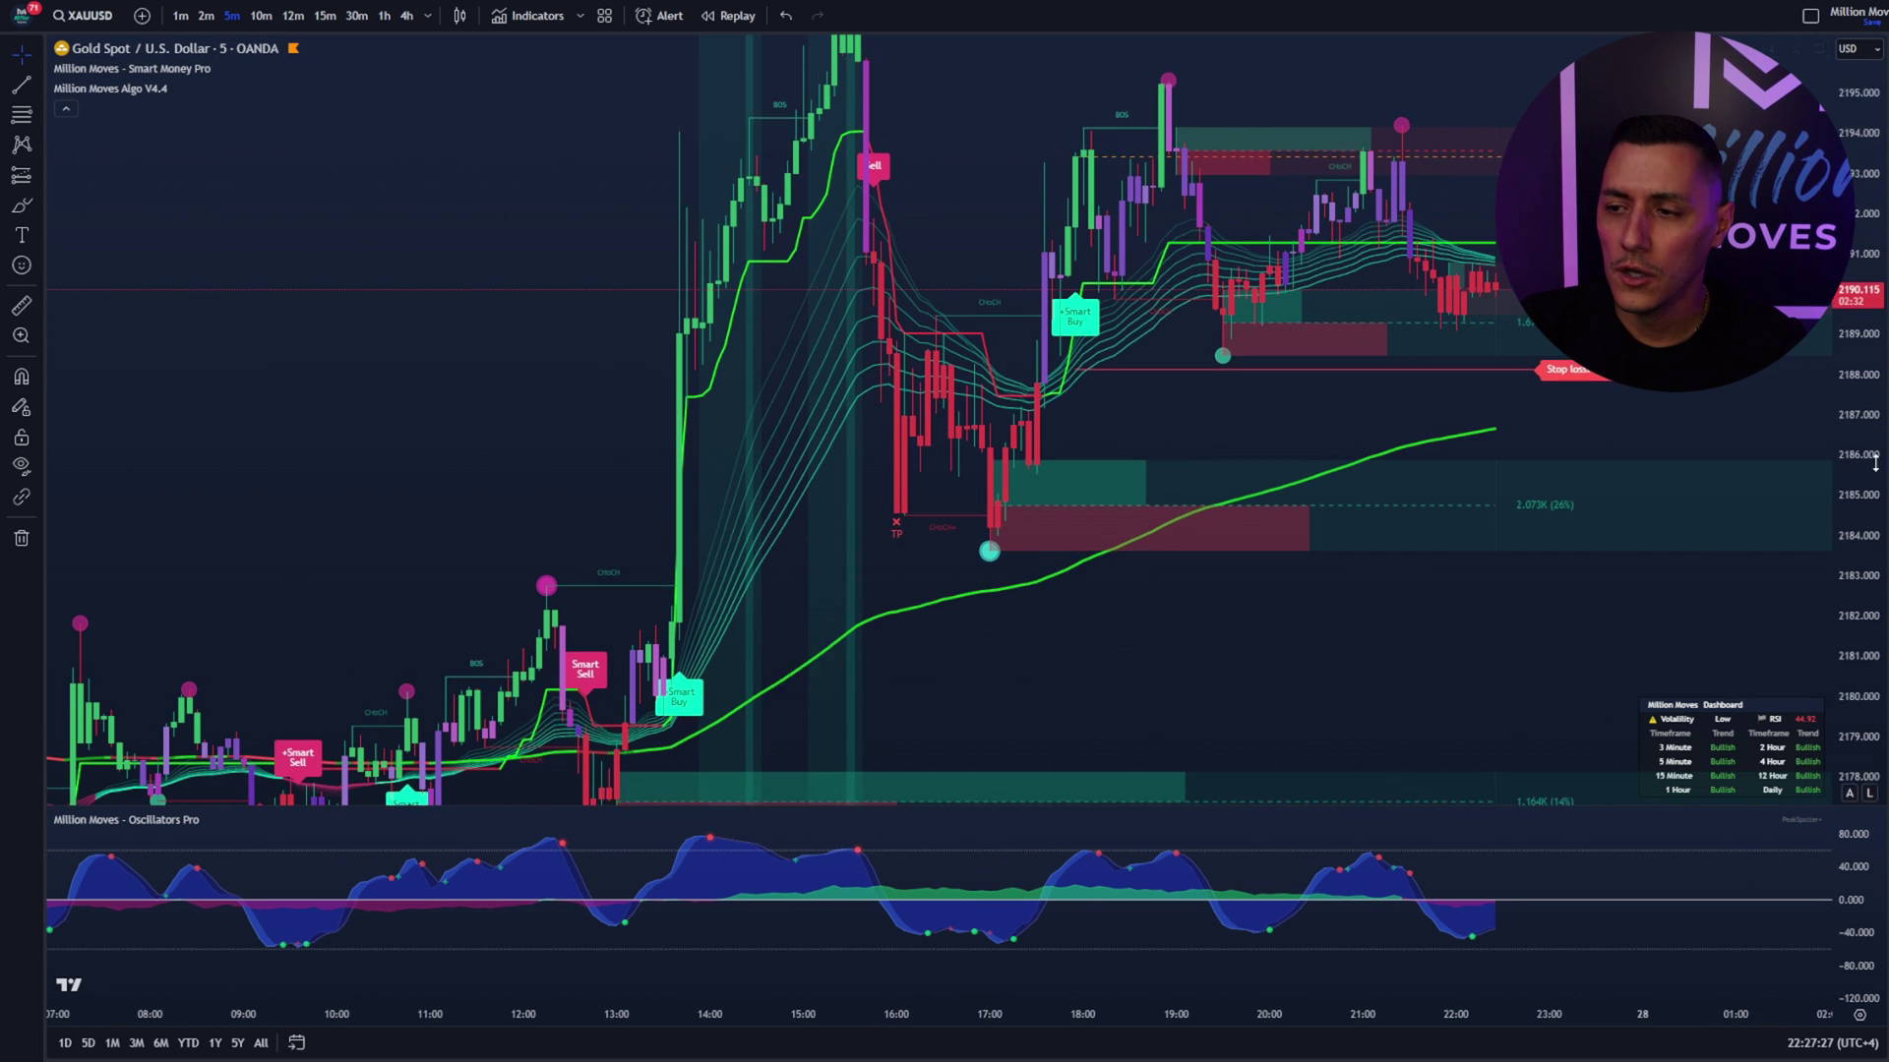
Step: Compress the XAUUSD 5-minute price scale and scroll back to earlier bars
drag(1875, 462, 1875, 512)
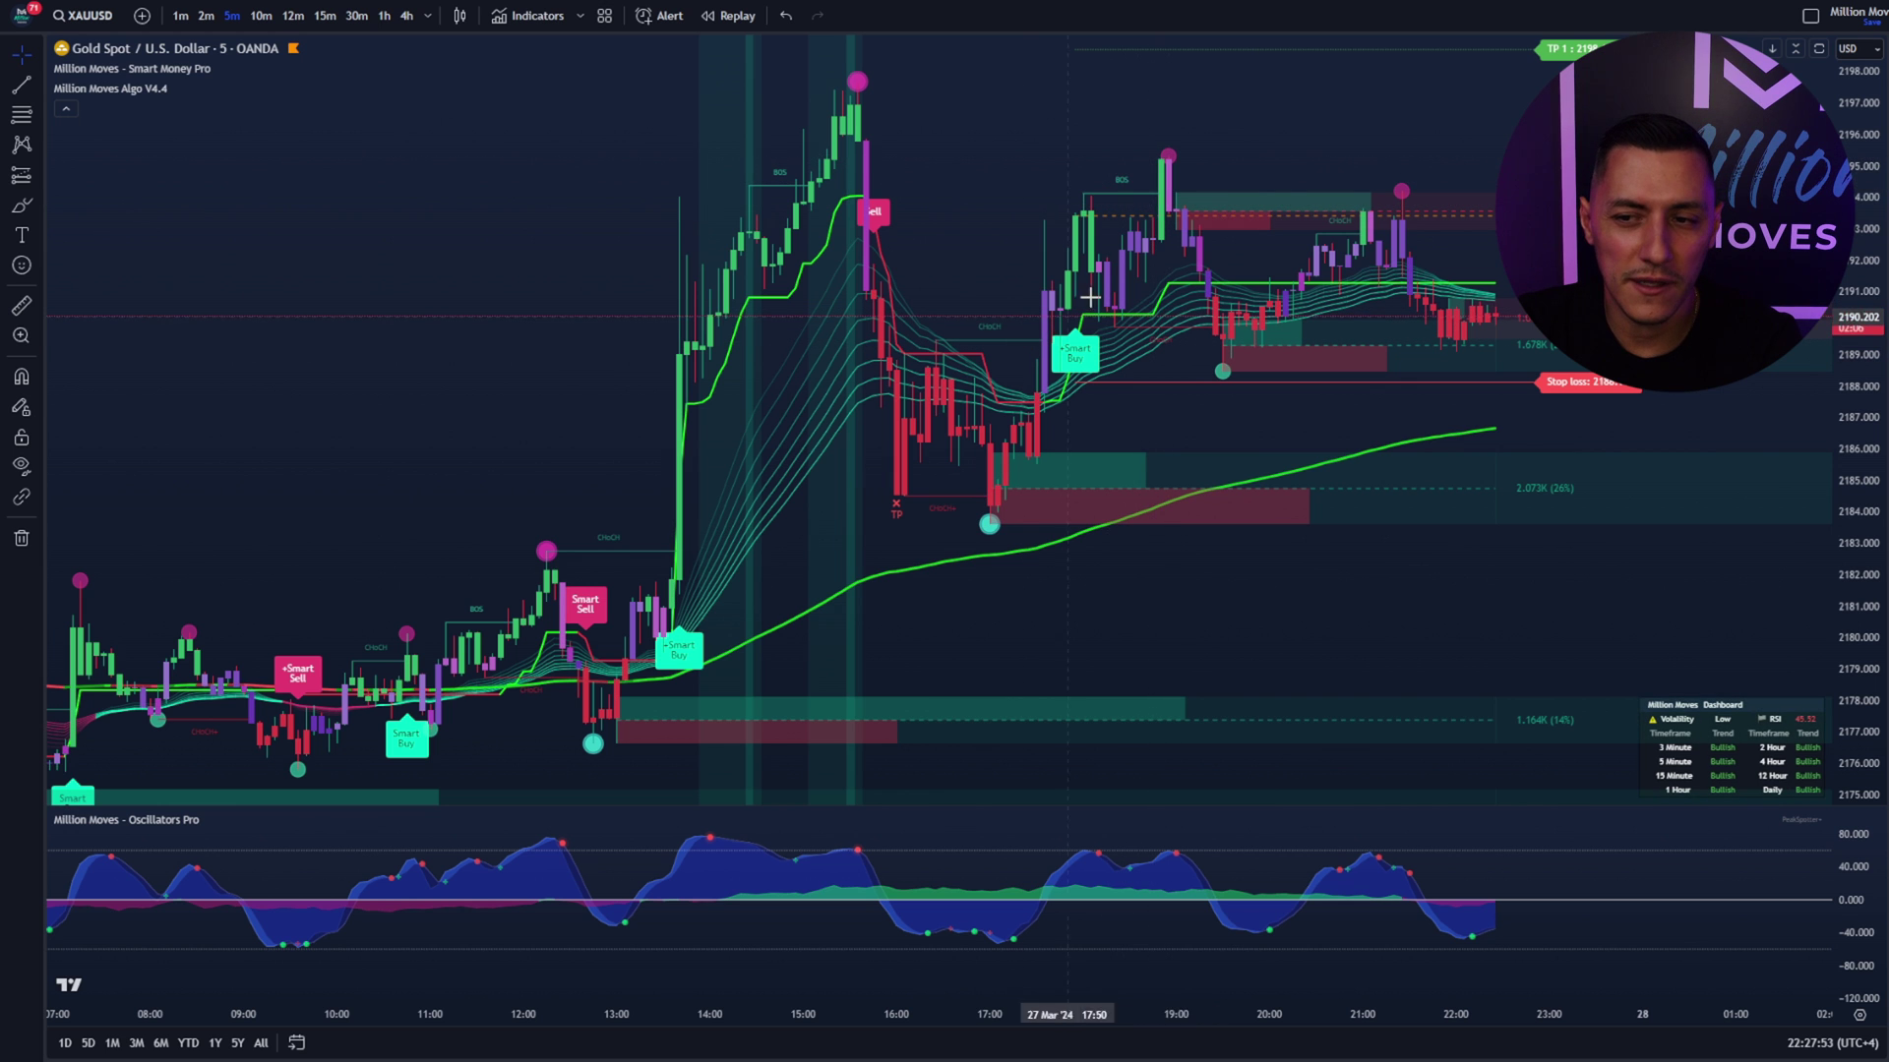
scroll(860, 363, left, 5)
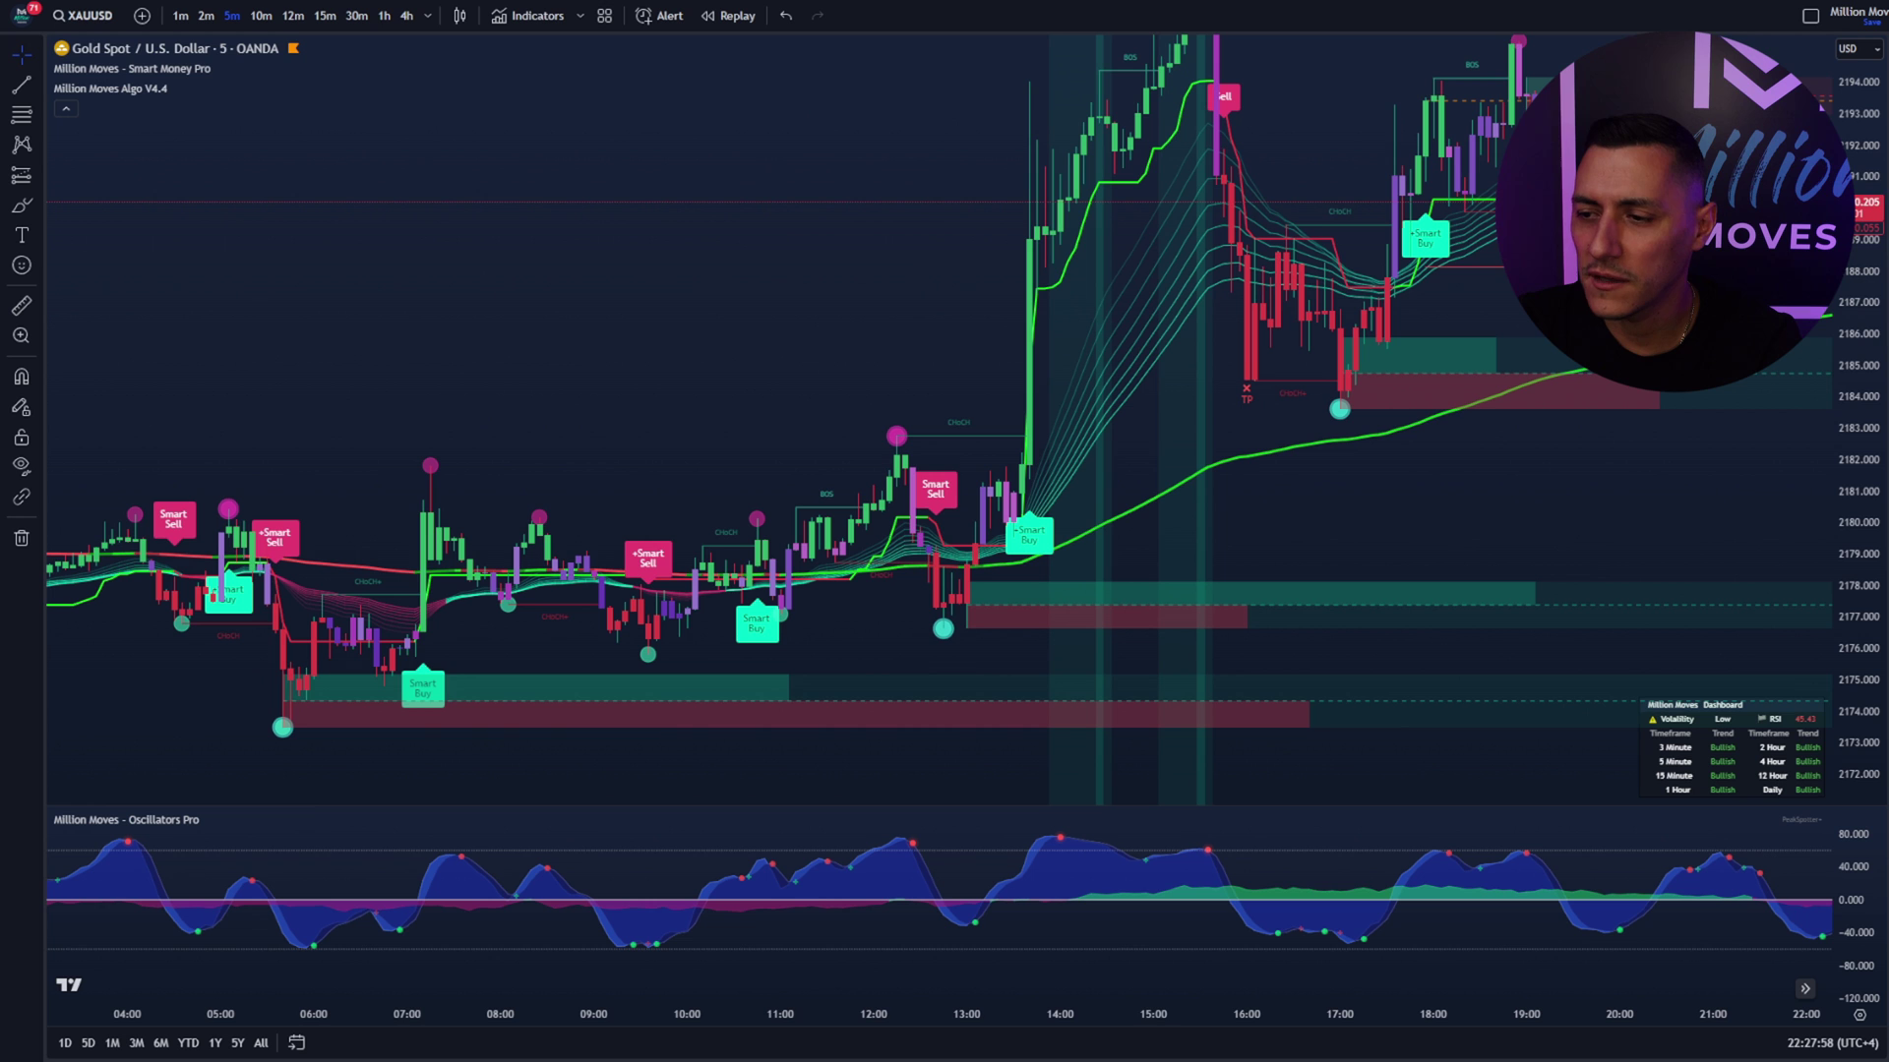
Step: Switch the chart to Germany 40 (DE40) and reposition its candles and Smart Money Pro zones
text(DE40)
click(1031, 421)
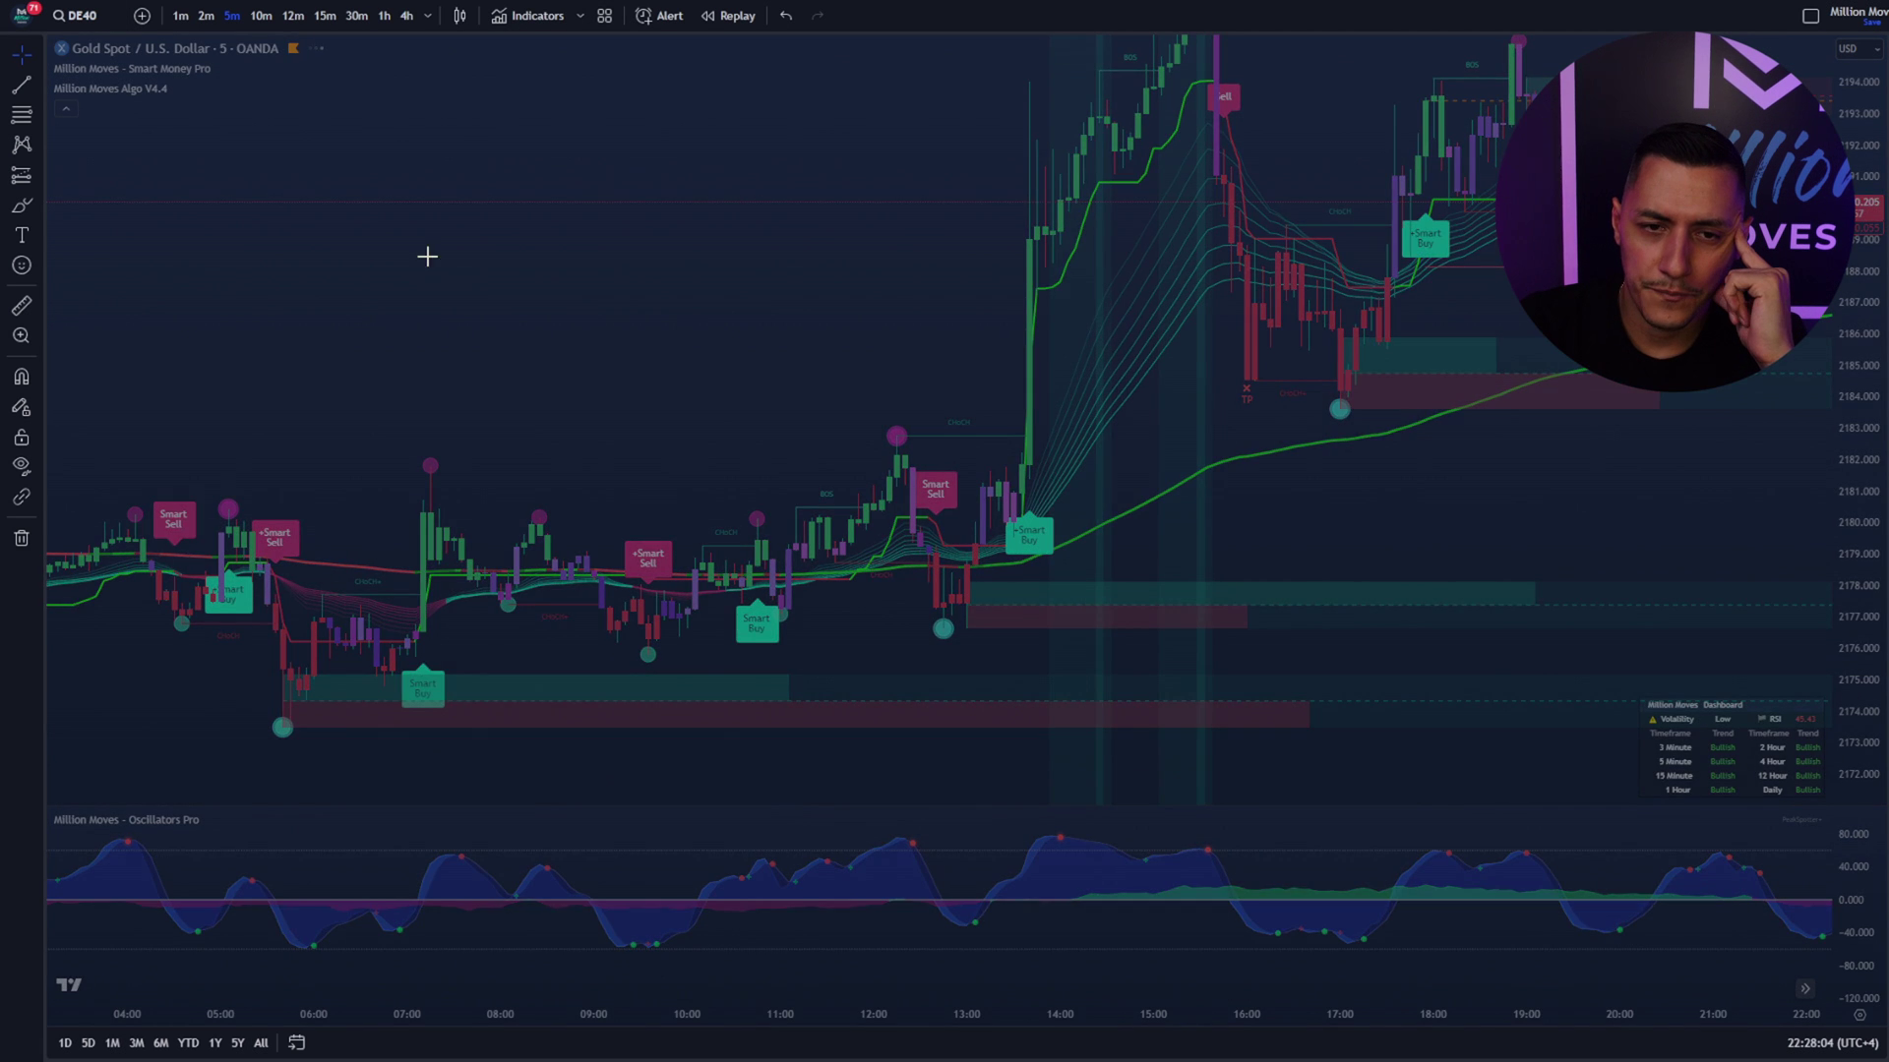
drag(689, 295, 734, 245)
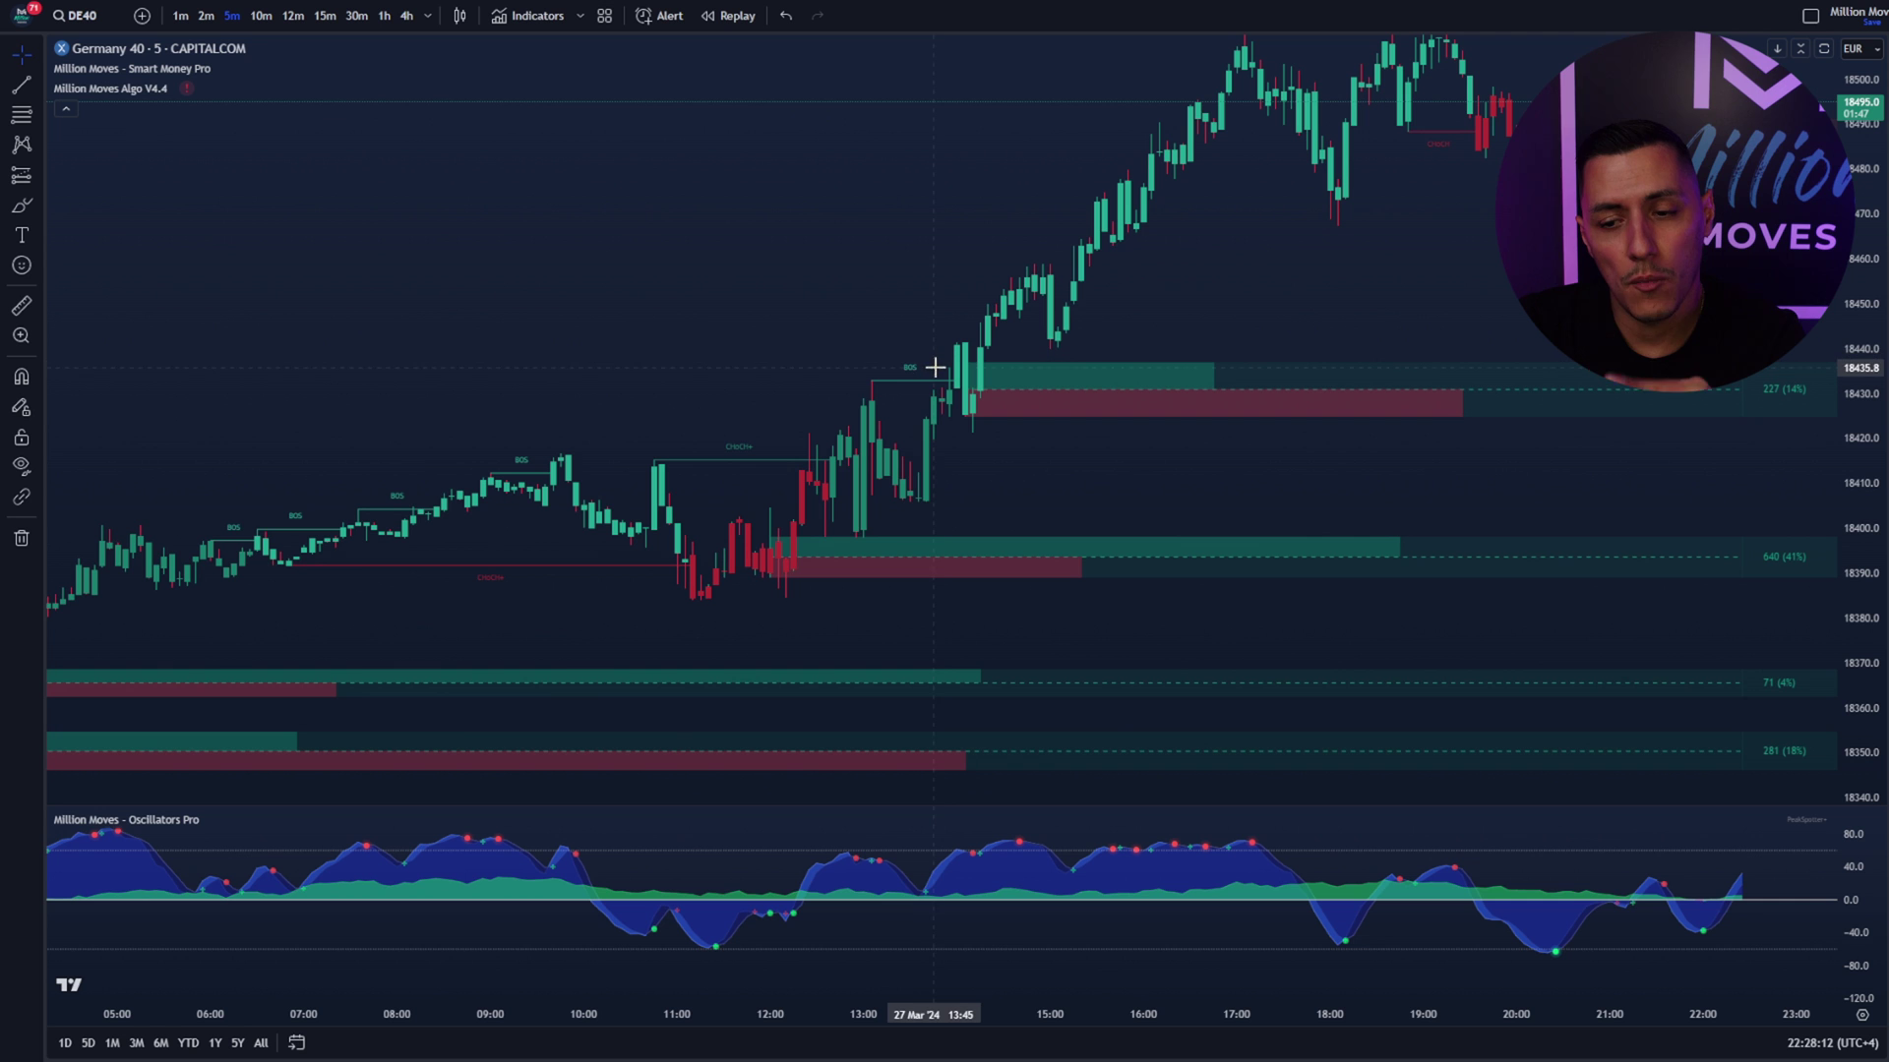
click(1003, 400)
scroll(1185, 573, right, 3)
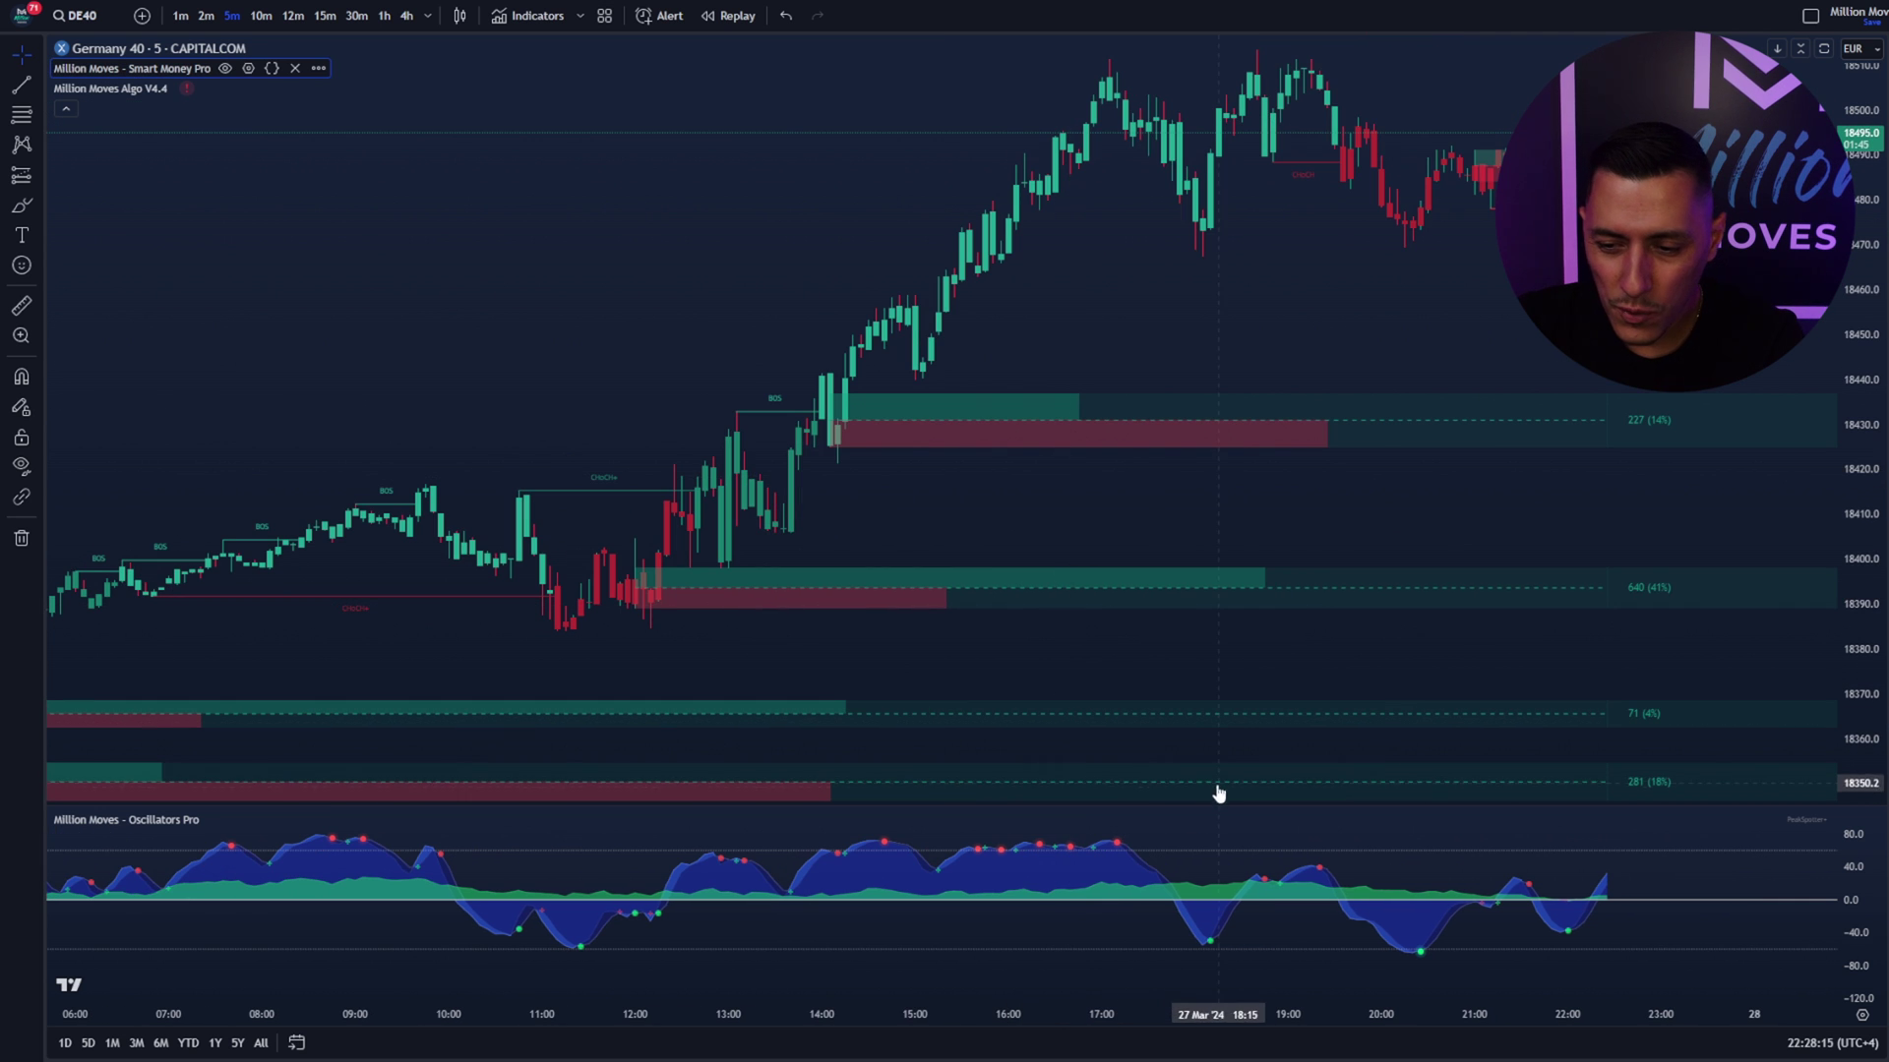
scroll(421, 616, right, 3)
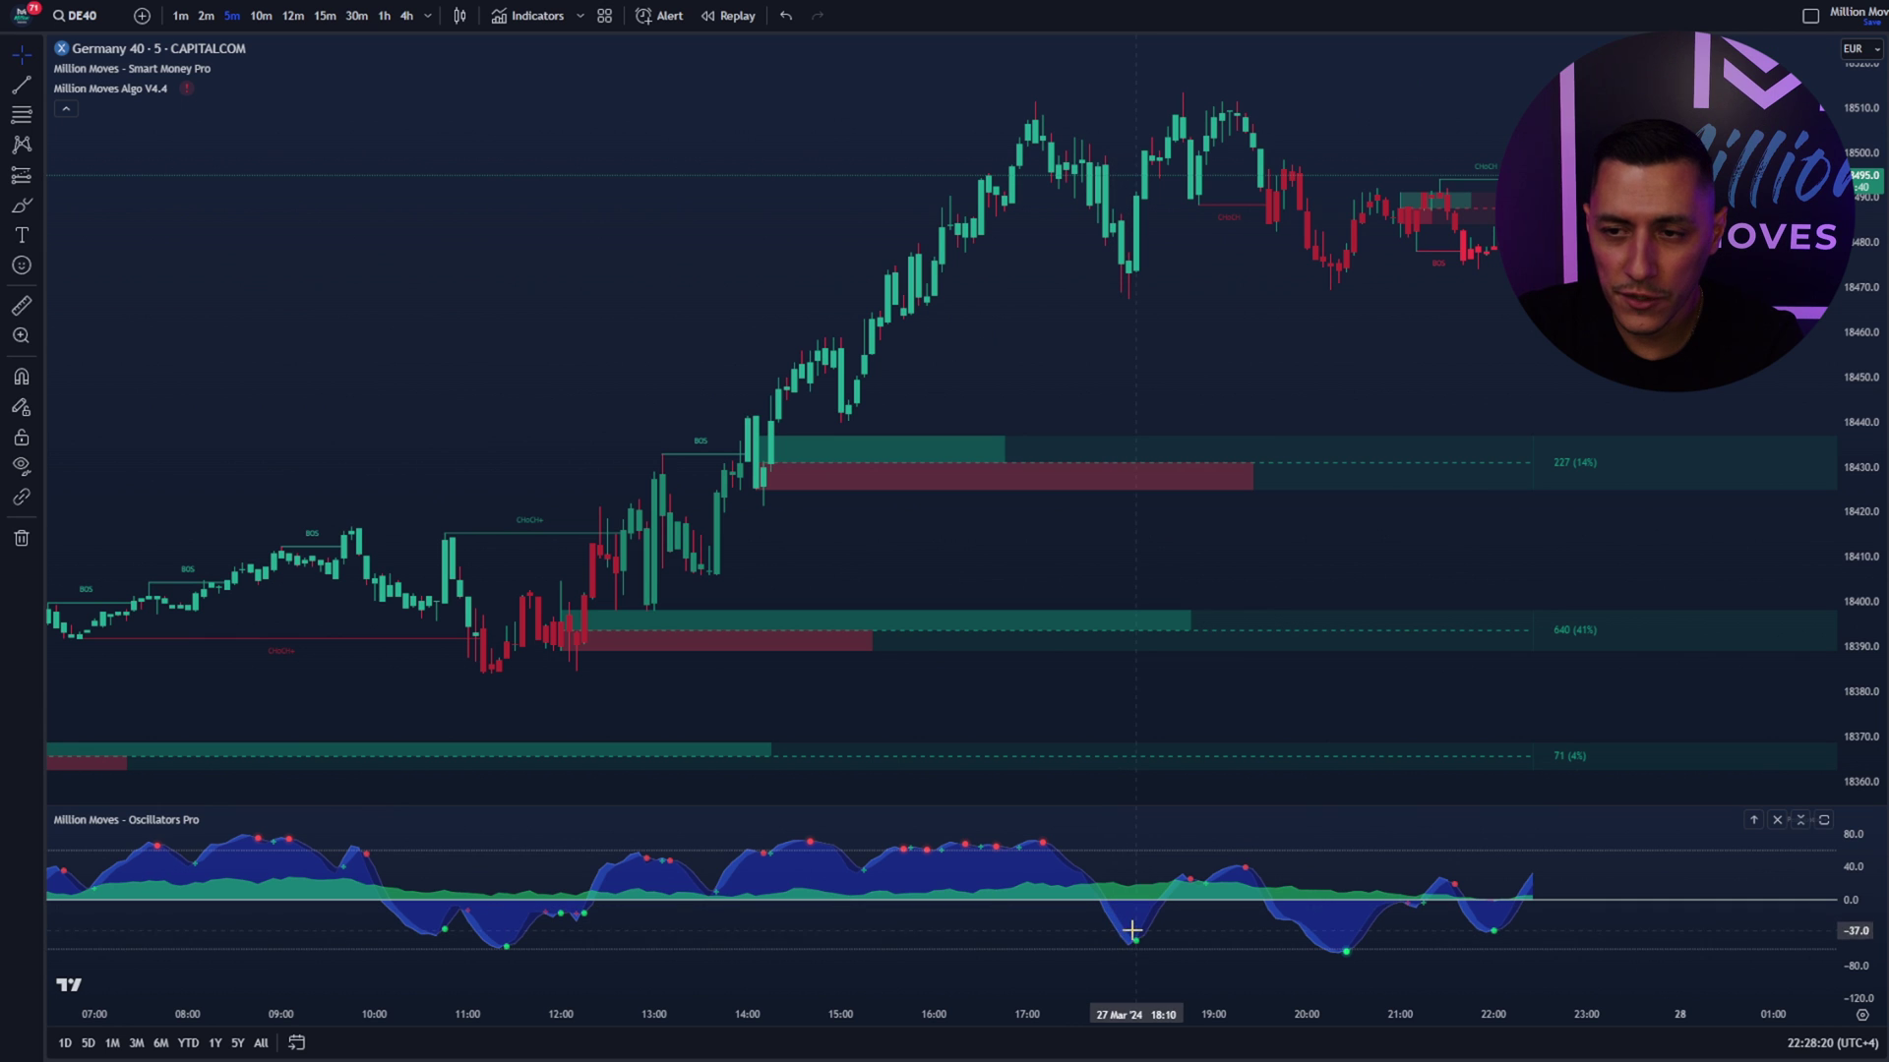
Step: Measure the rise to the 18:45 high and the pullback after 20:30, clearing each
shift+click(1146, 192)
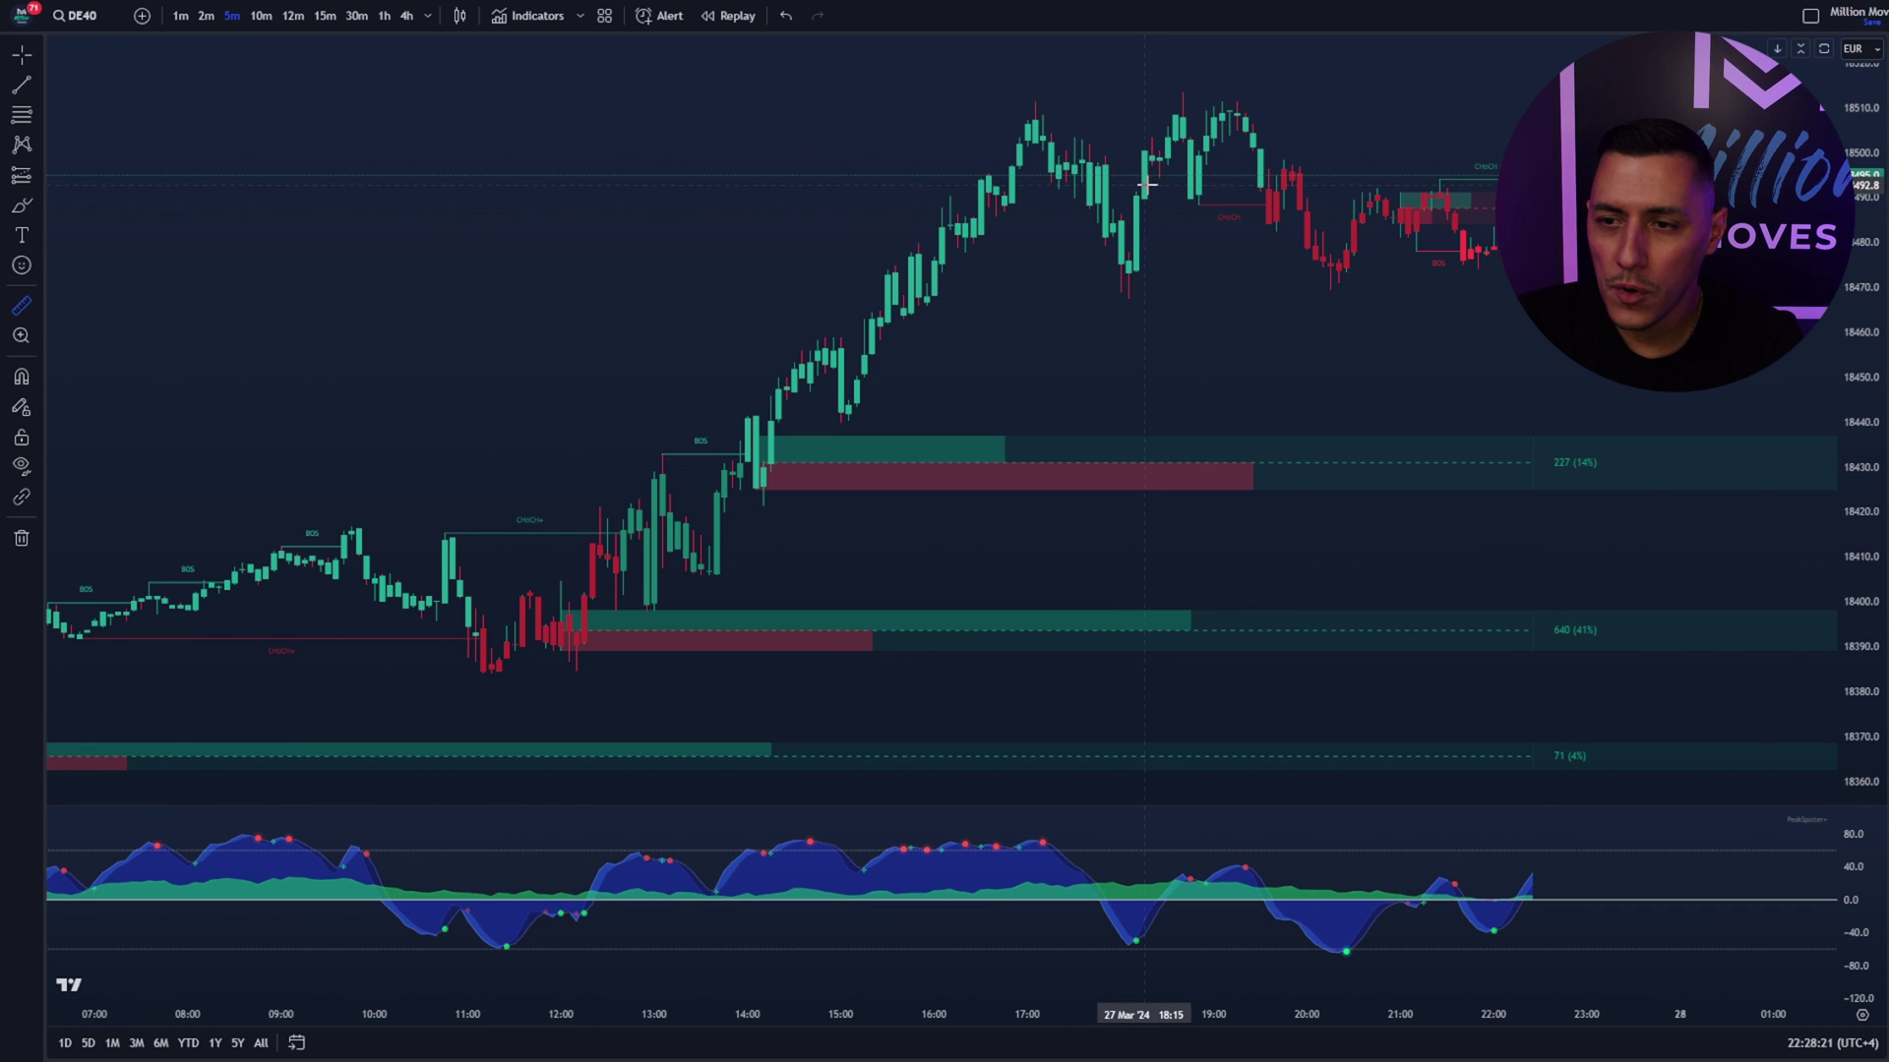
click(1193, 106)
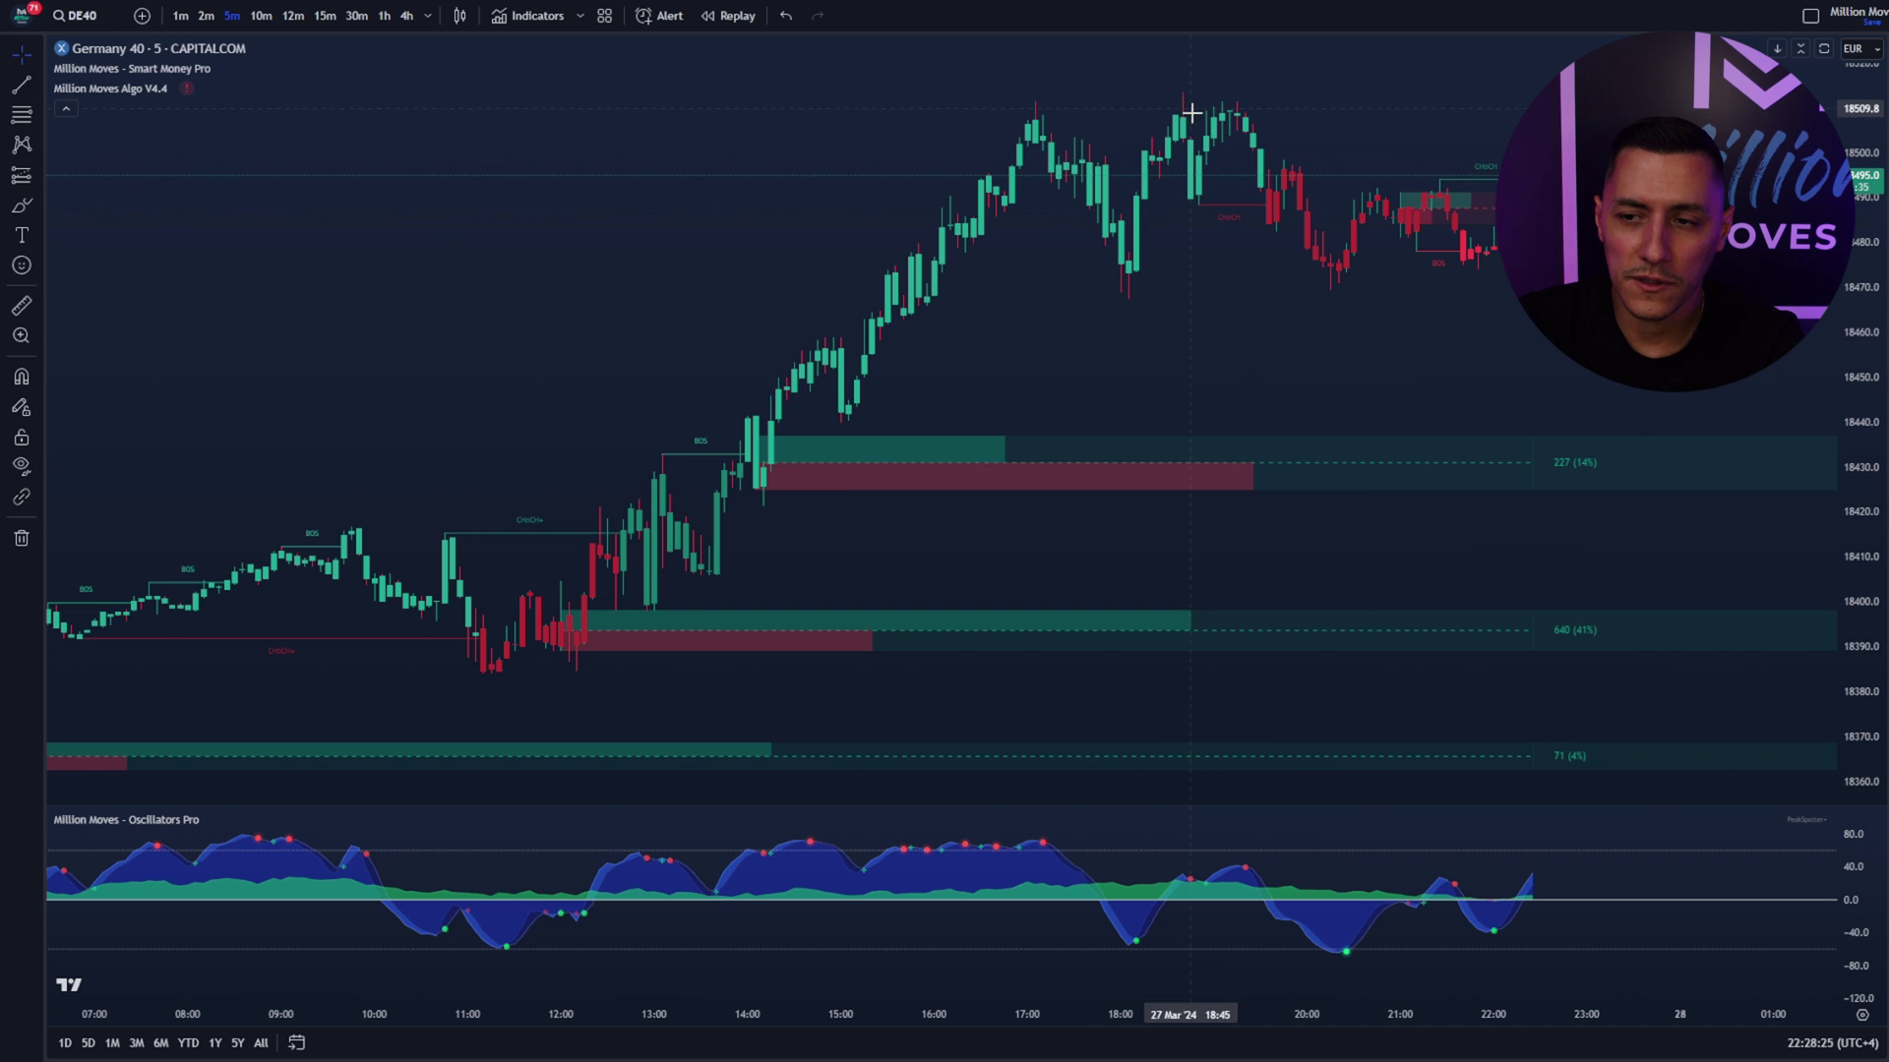
click(21, 305)
click(1353, 253)
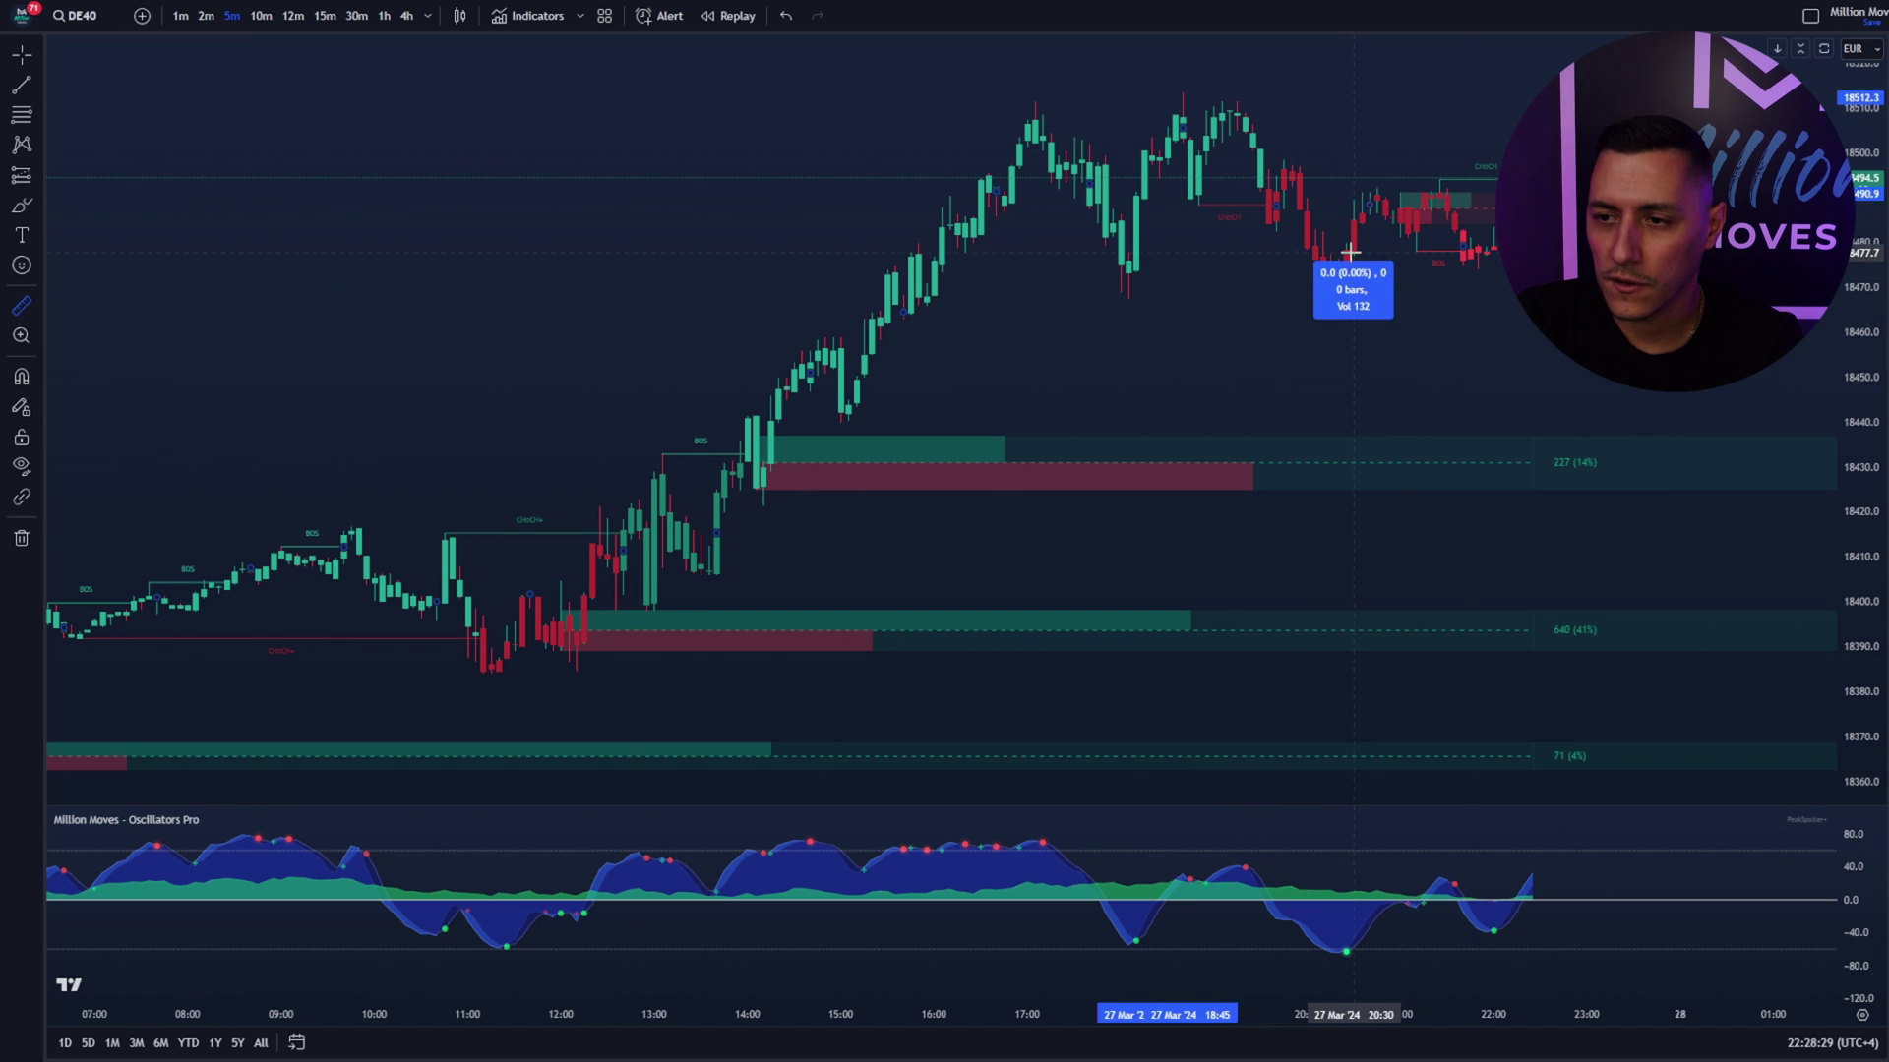
click(1435, 152)
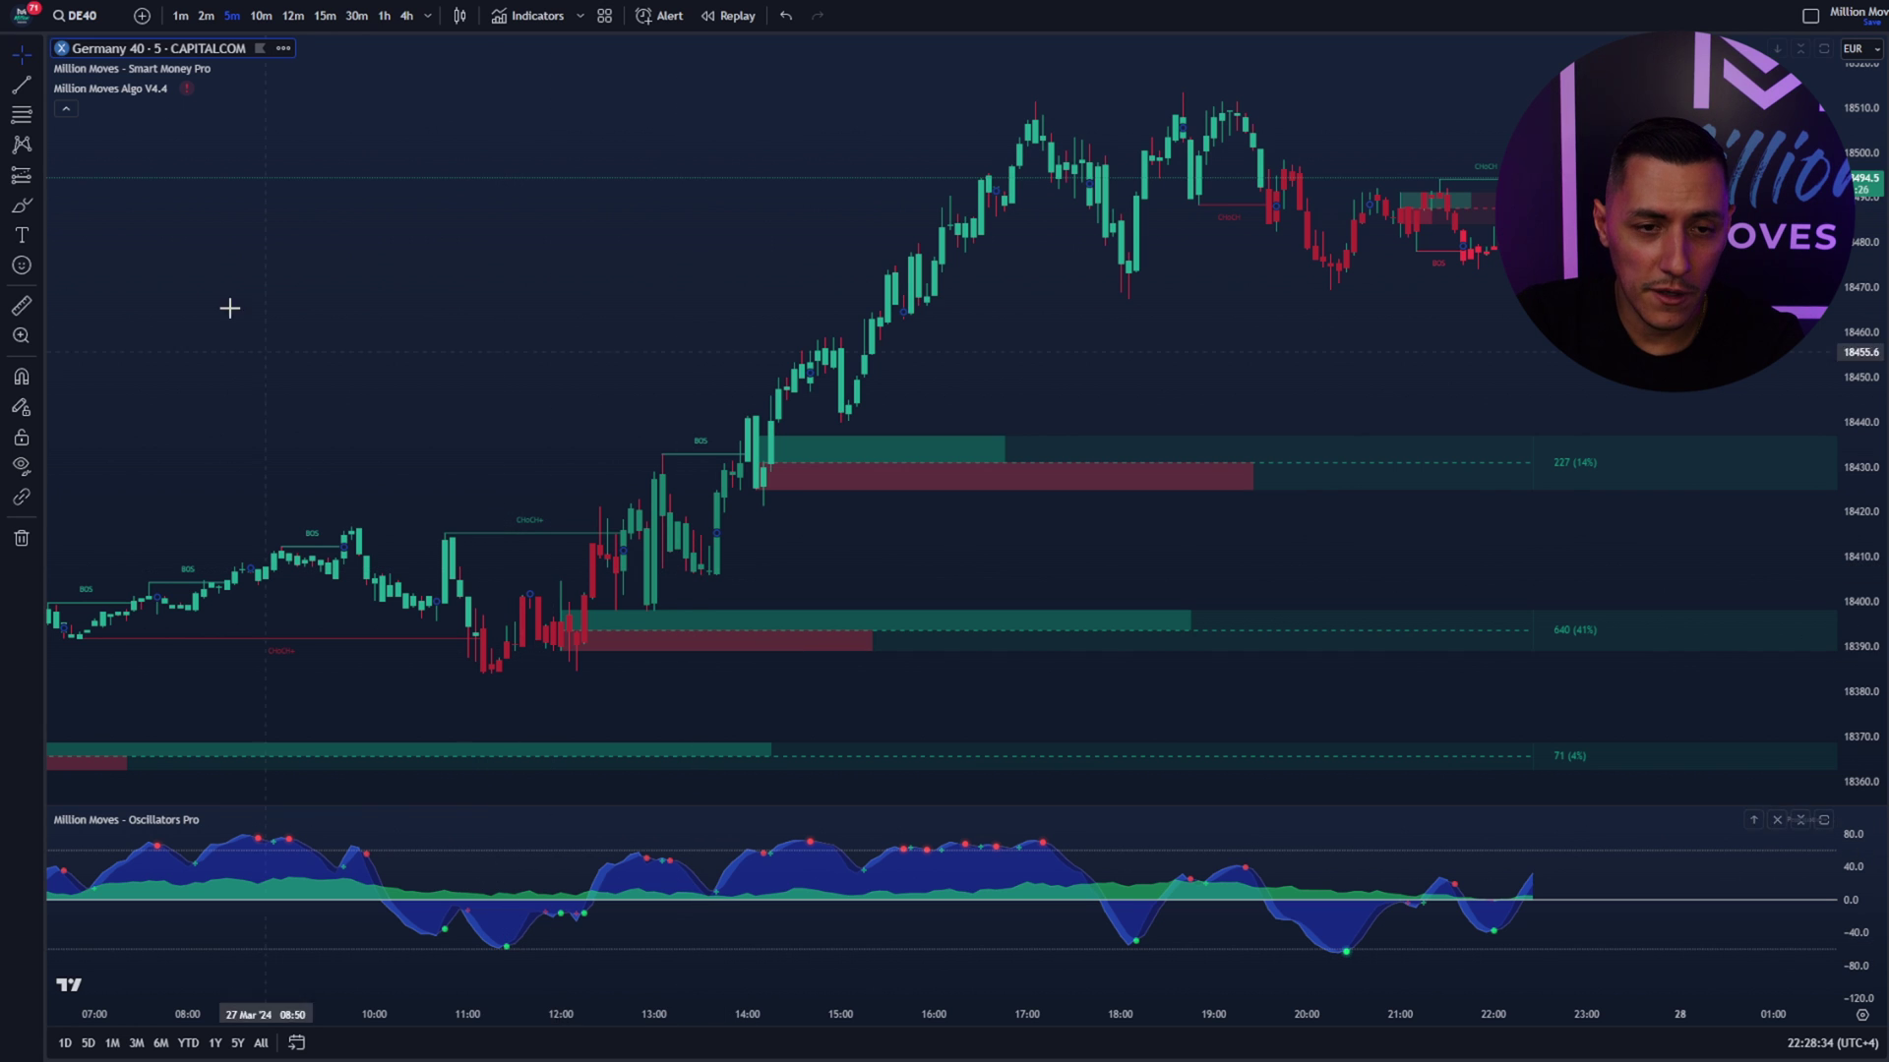
Step: Measure the 38.1-point rise from the 11:30 low, clear it, and open Symbol Search
shift+click(514, 640)
click(661, 467)
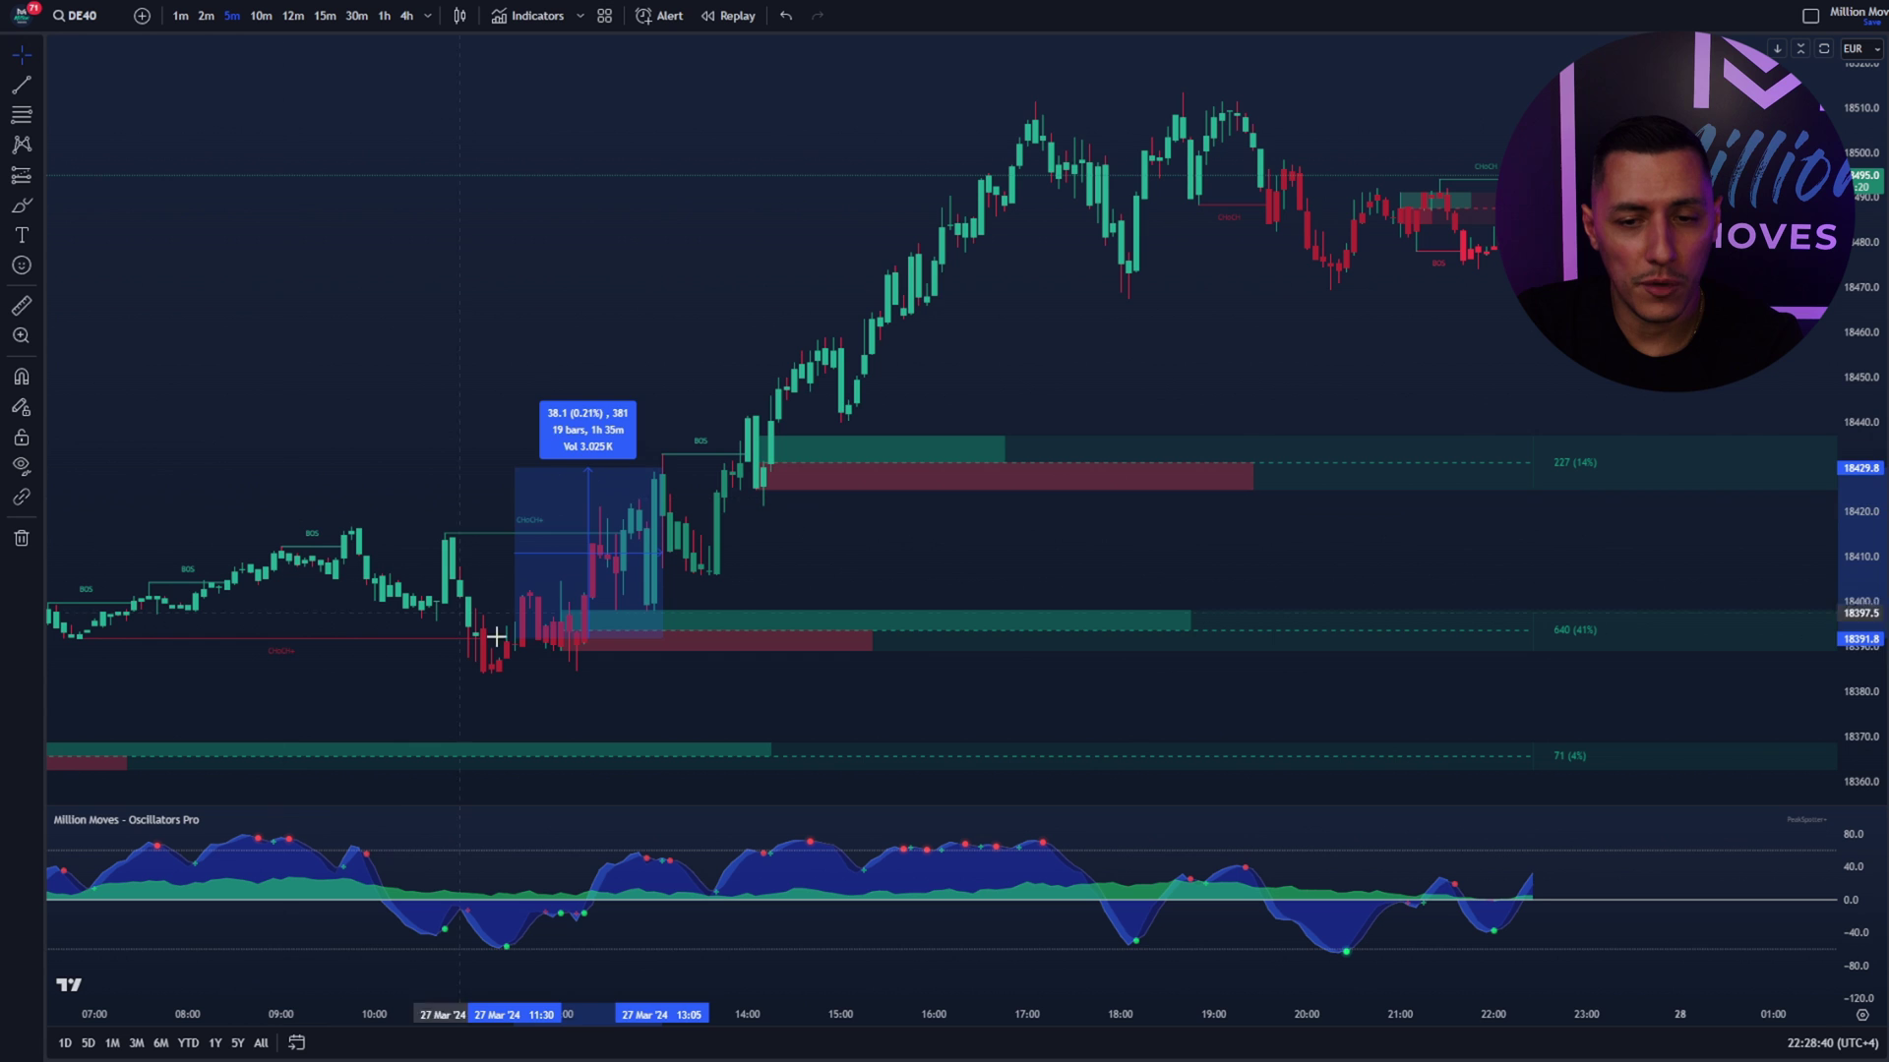
click(624, 514)
scroll(375, 434, left, 3)
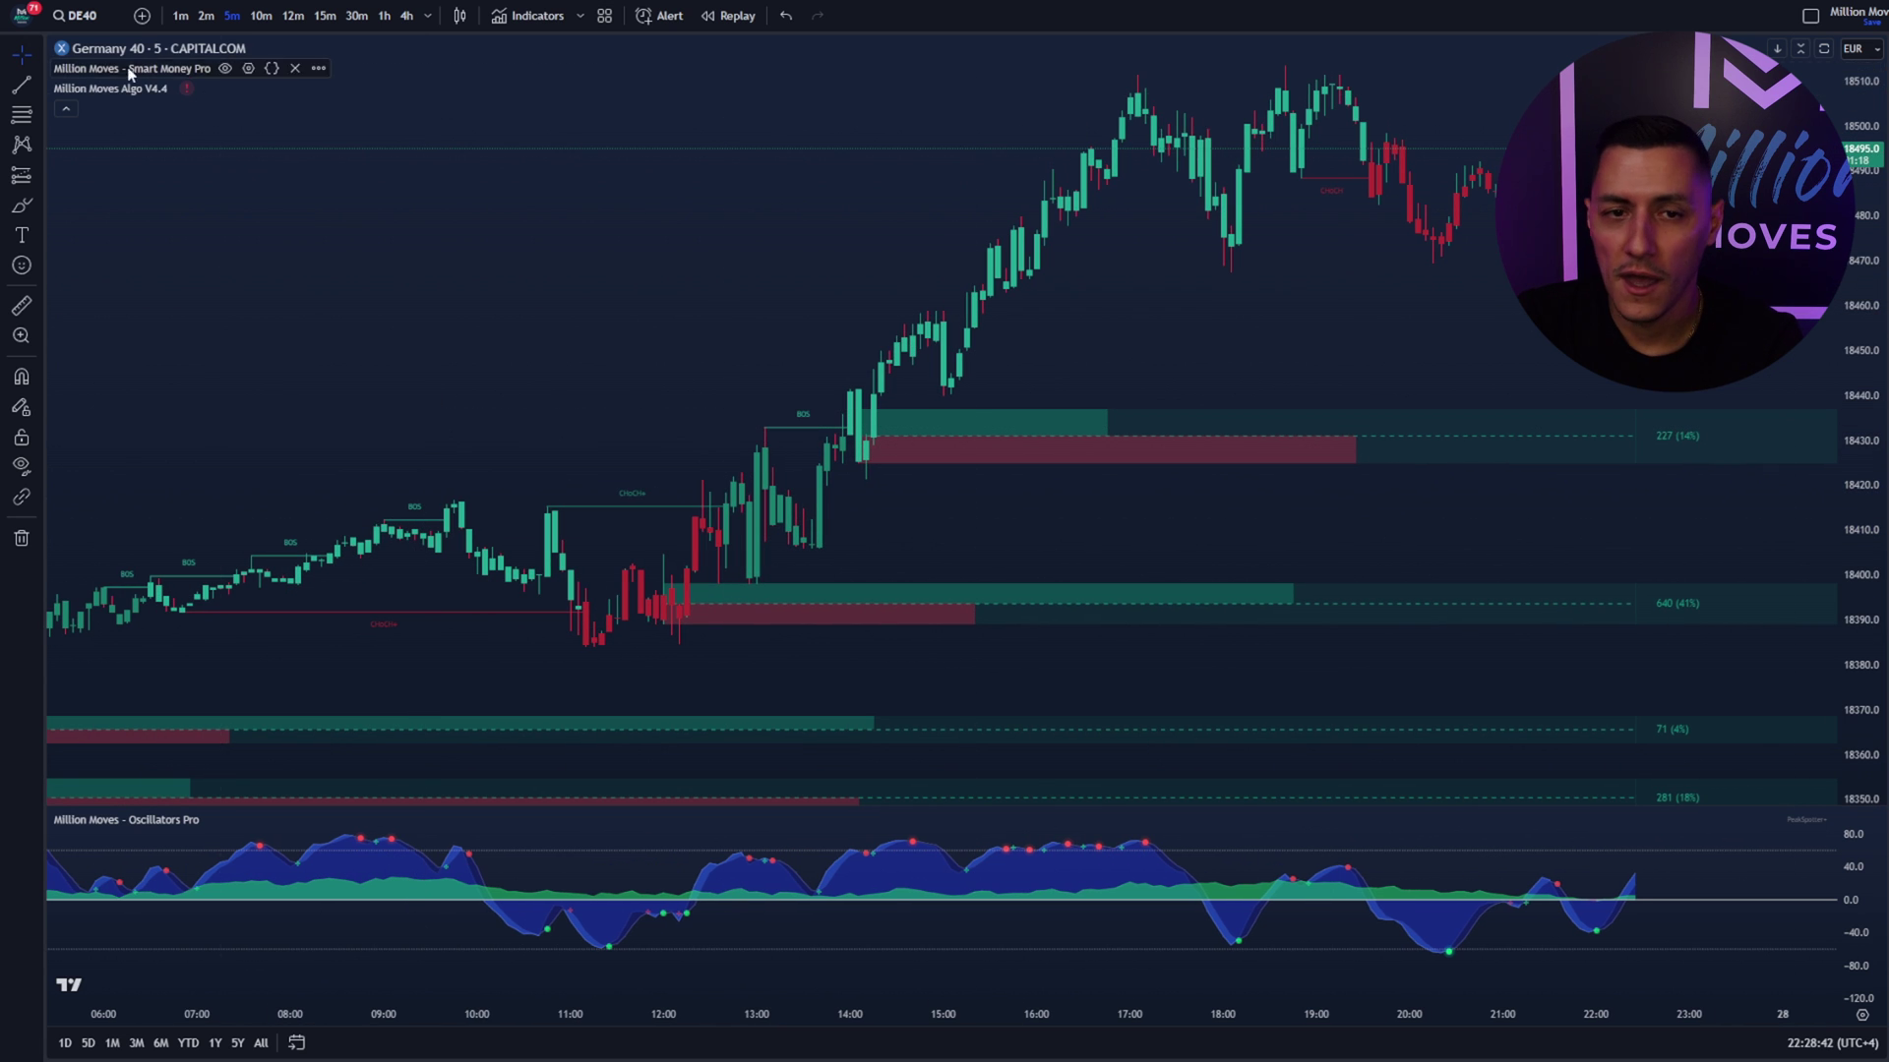
click(63, 17)
Step: Load the US 100 CAPITALCOM chart, pan to recent bars, and hide Algo V4.4
text(u)
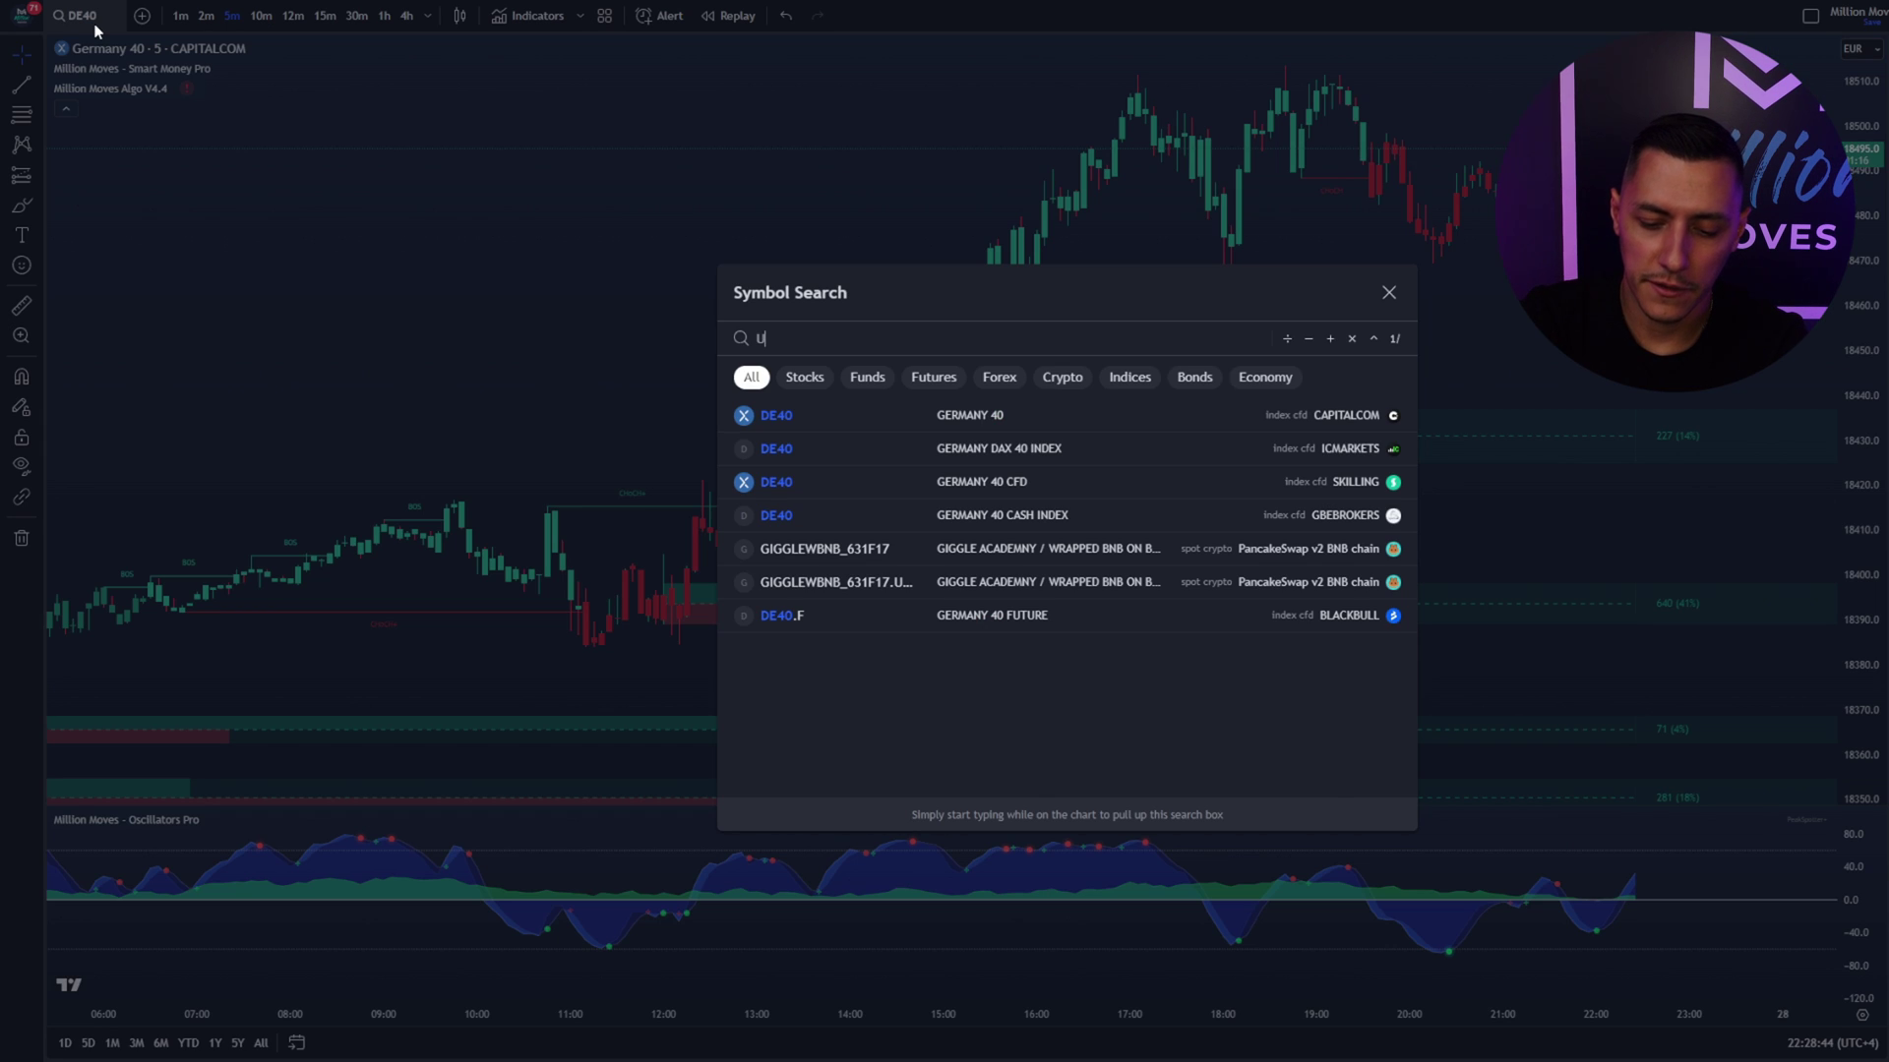
text(s10)
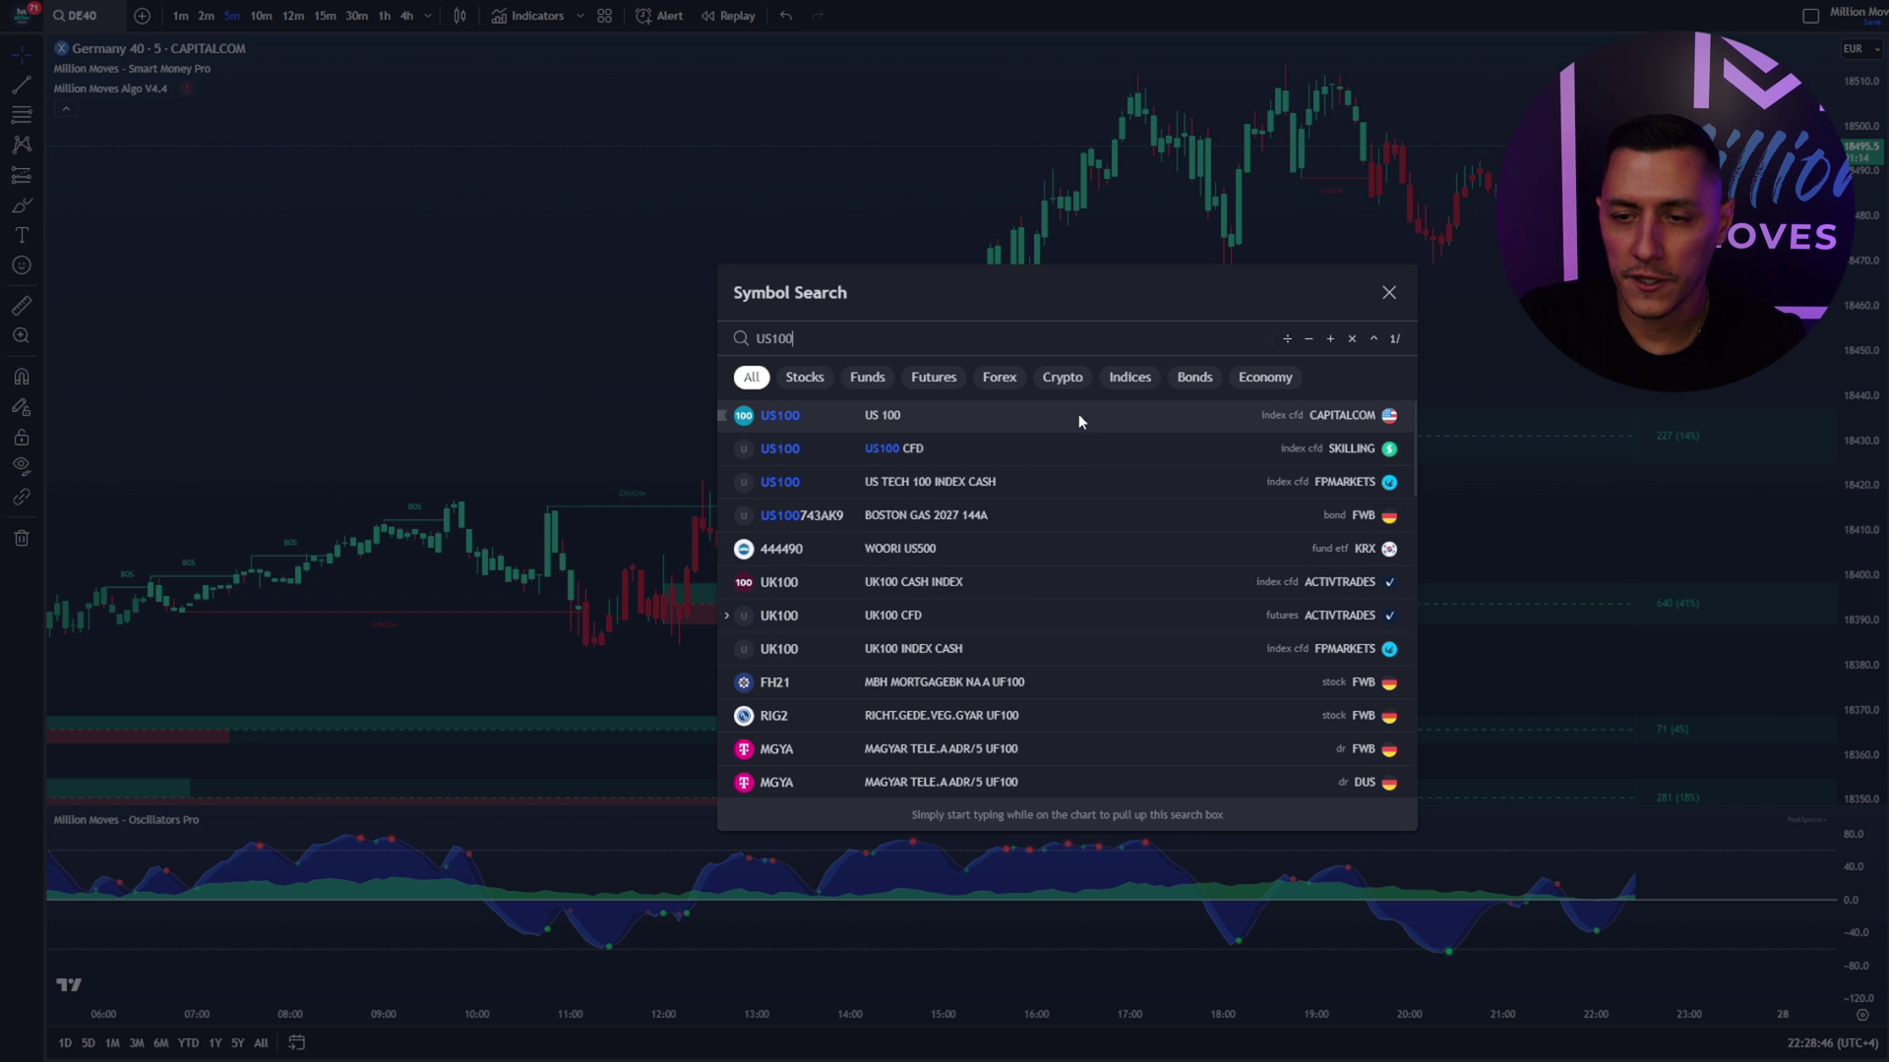
click(1078, 414)
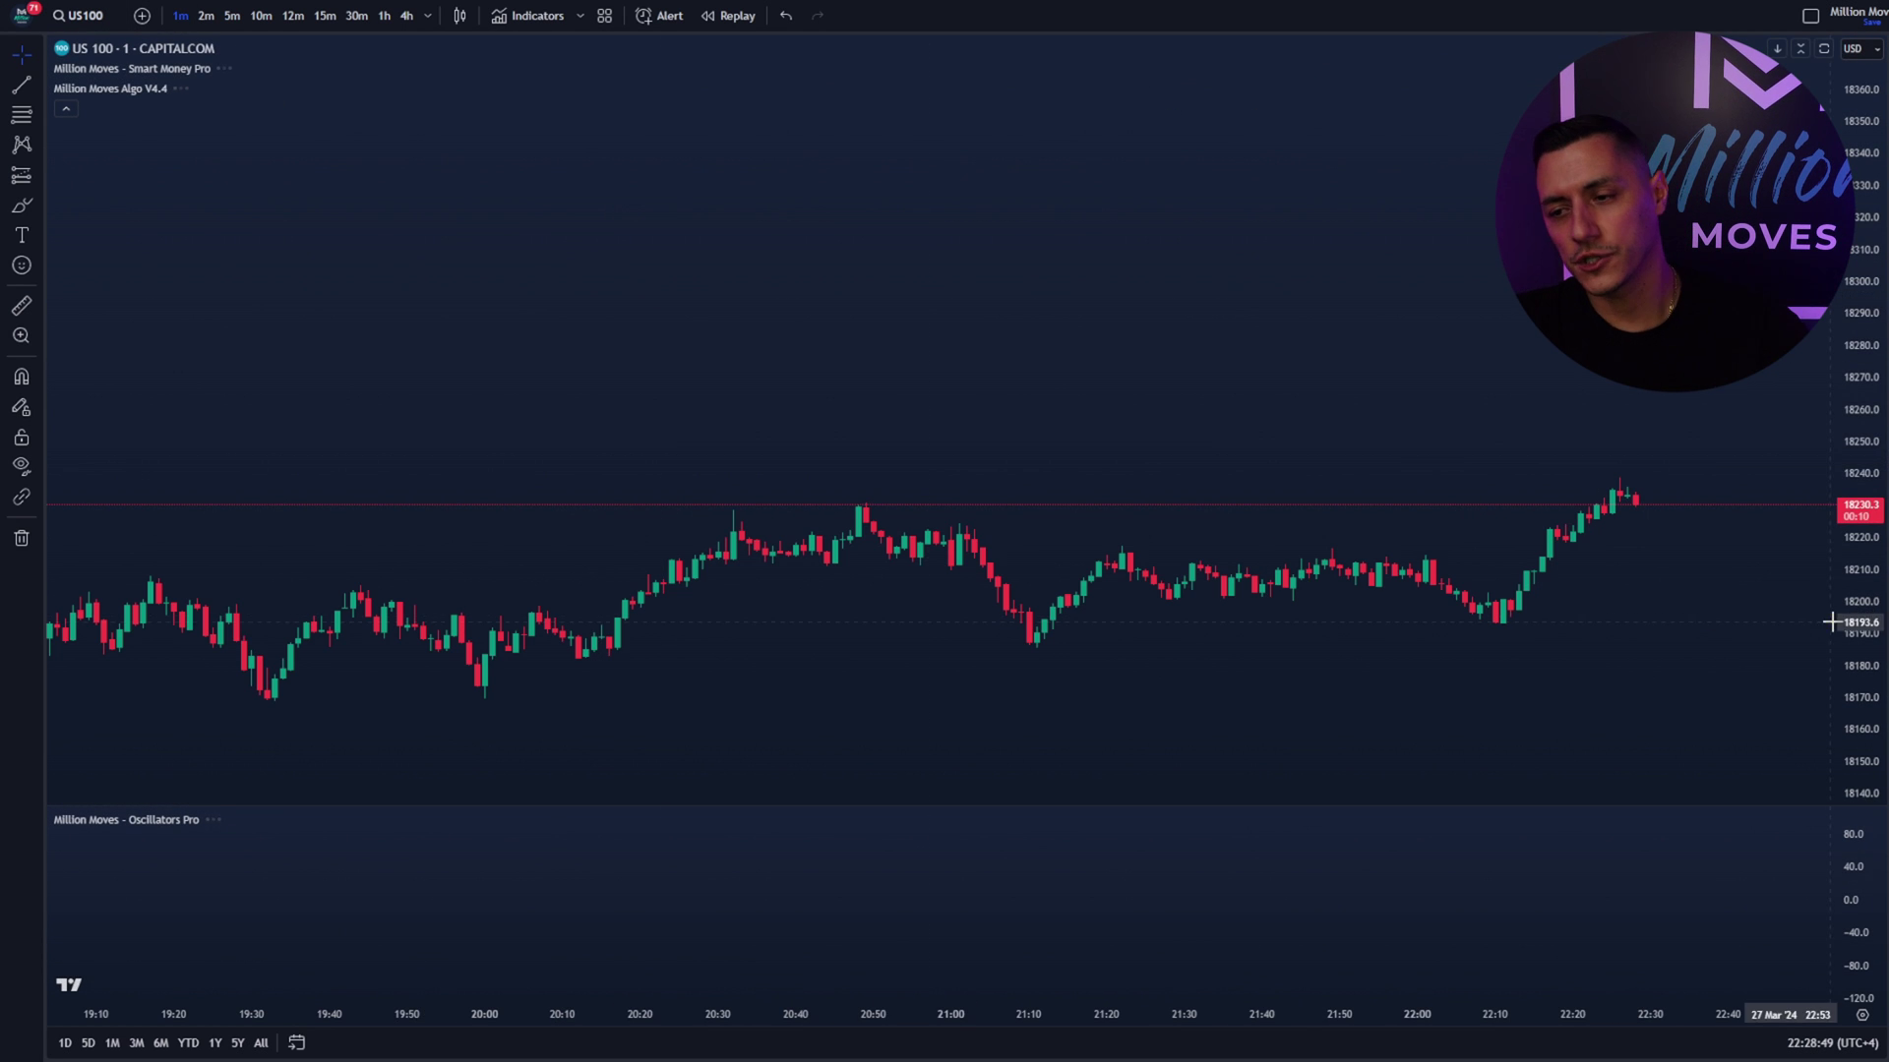
drag(1421, 442, 1260, 356)
drag(1094, 715, 771, 568)
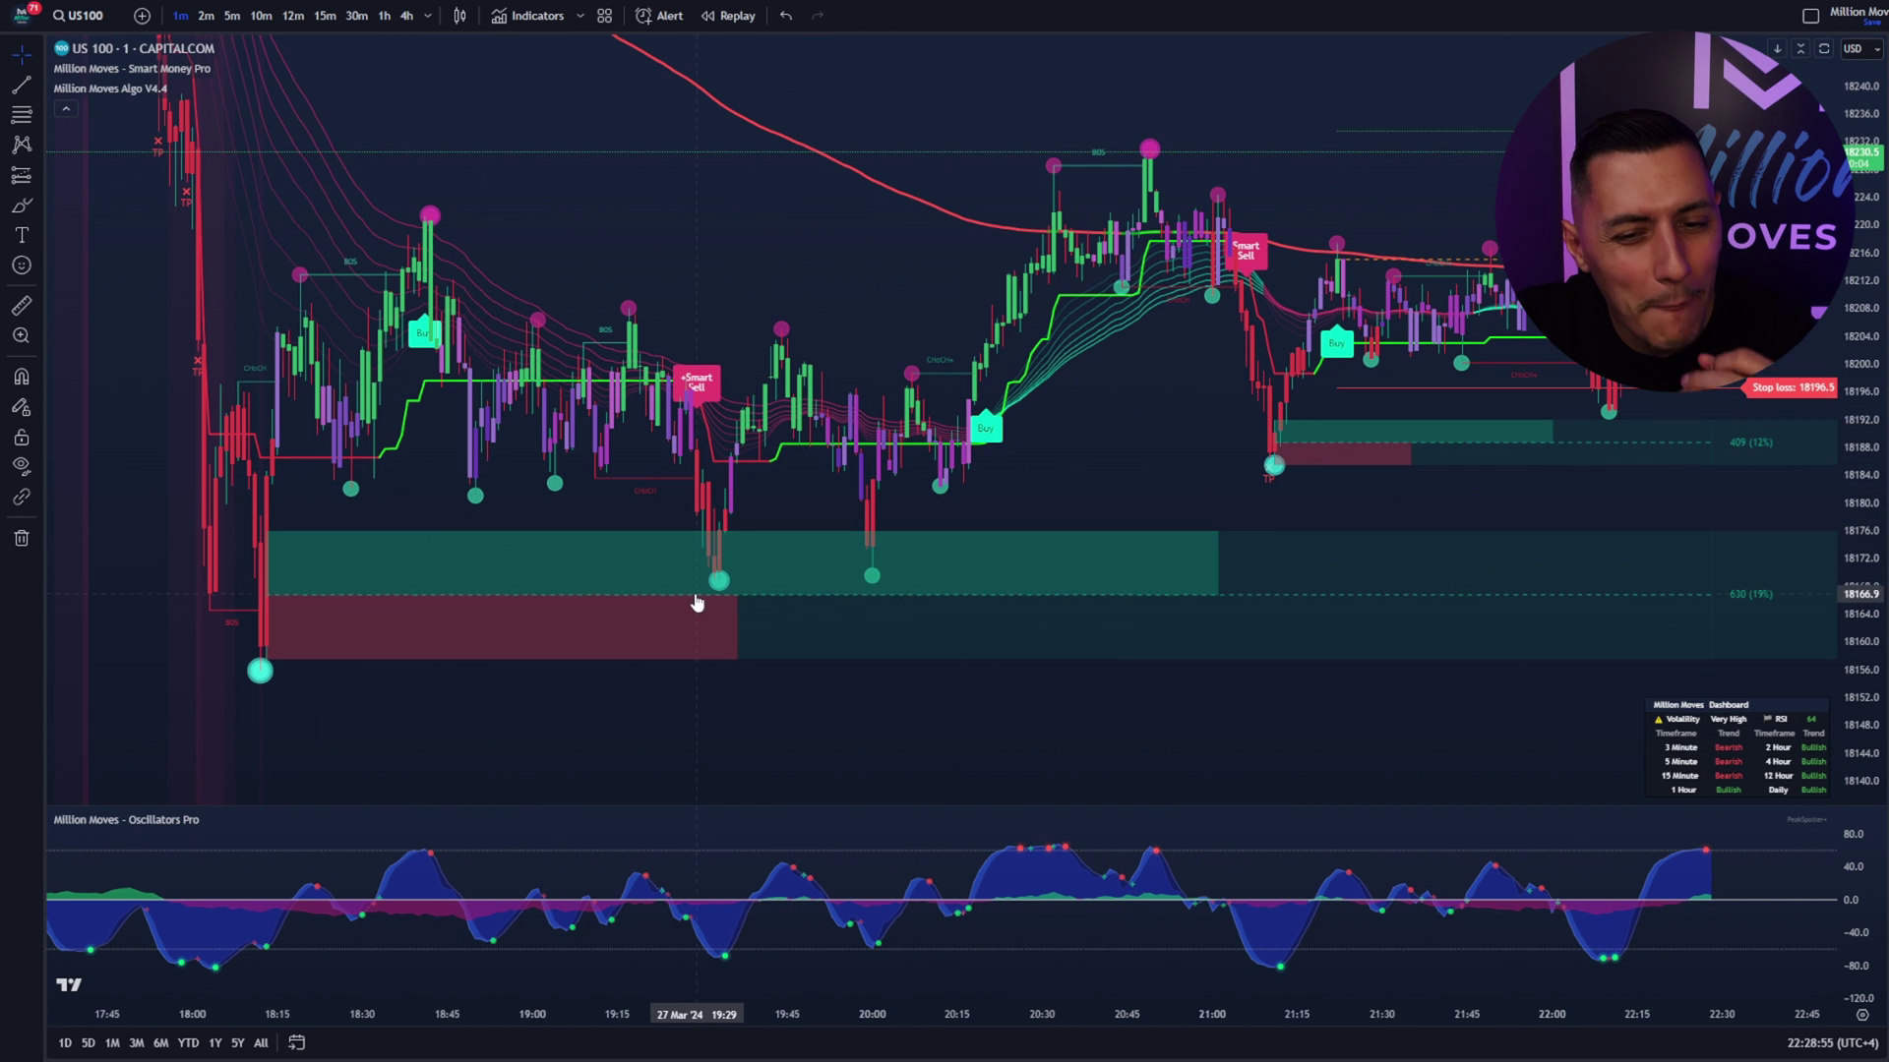
click(183, 89)
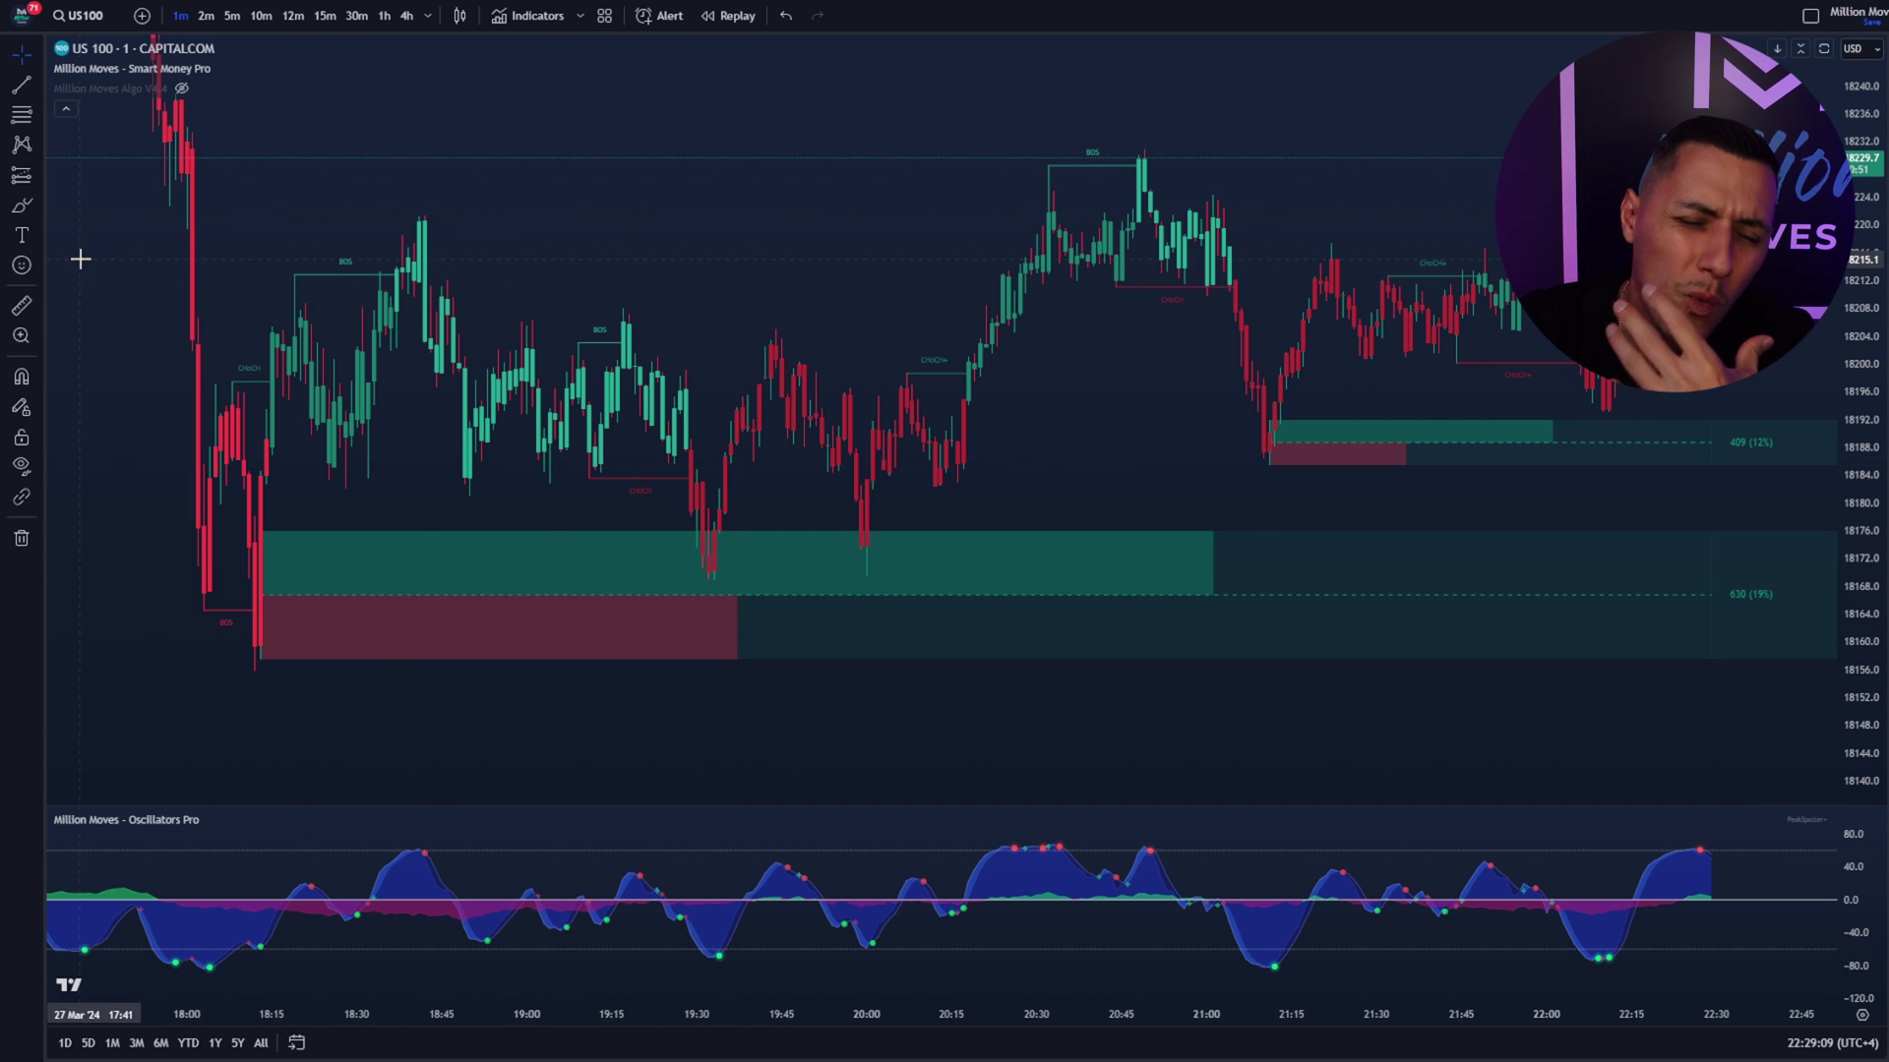
Step: Circle the 19:30 price low and oscillator trough, then measure the bounce from the low
mouse_move(726, 927)
mouse_down()
mouse_move(696, 952)
mouse_move(735, 942)
mouse_up()
mouse_move(717, 540)
mouse_down()
mouse_move(684, 569)
mouse_move(740, 551)
mouse_move(682, 547)
mouse_up()
key(shift)
click(723, 508)
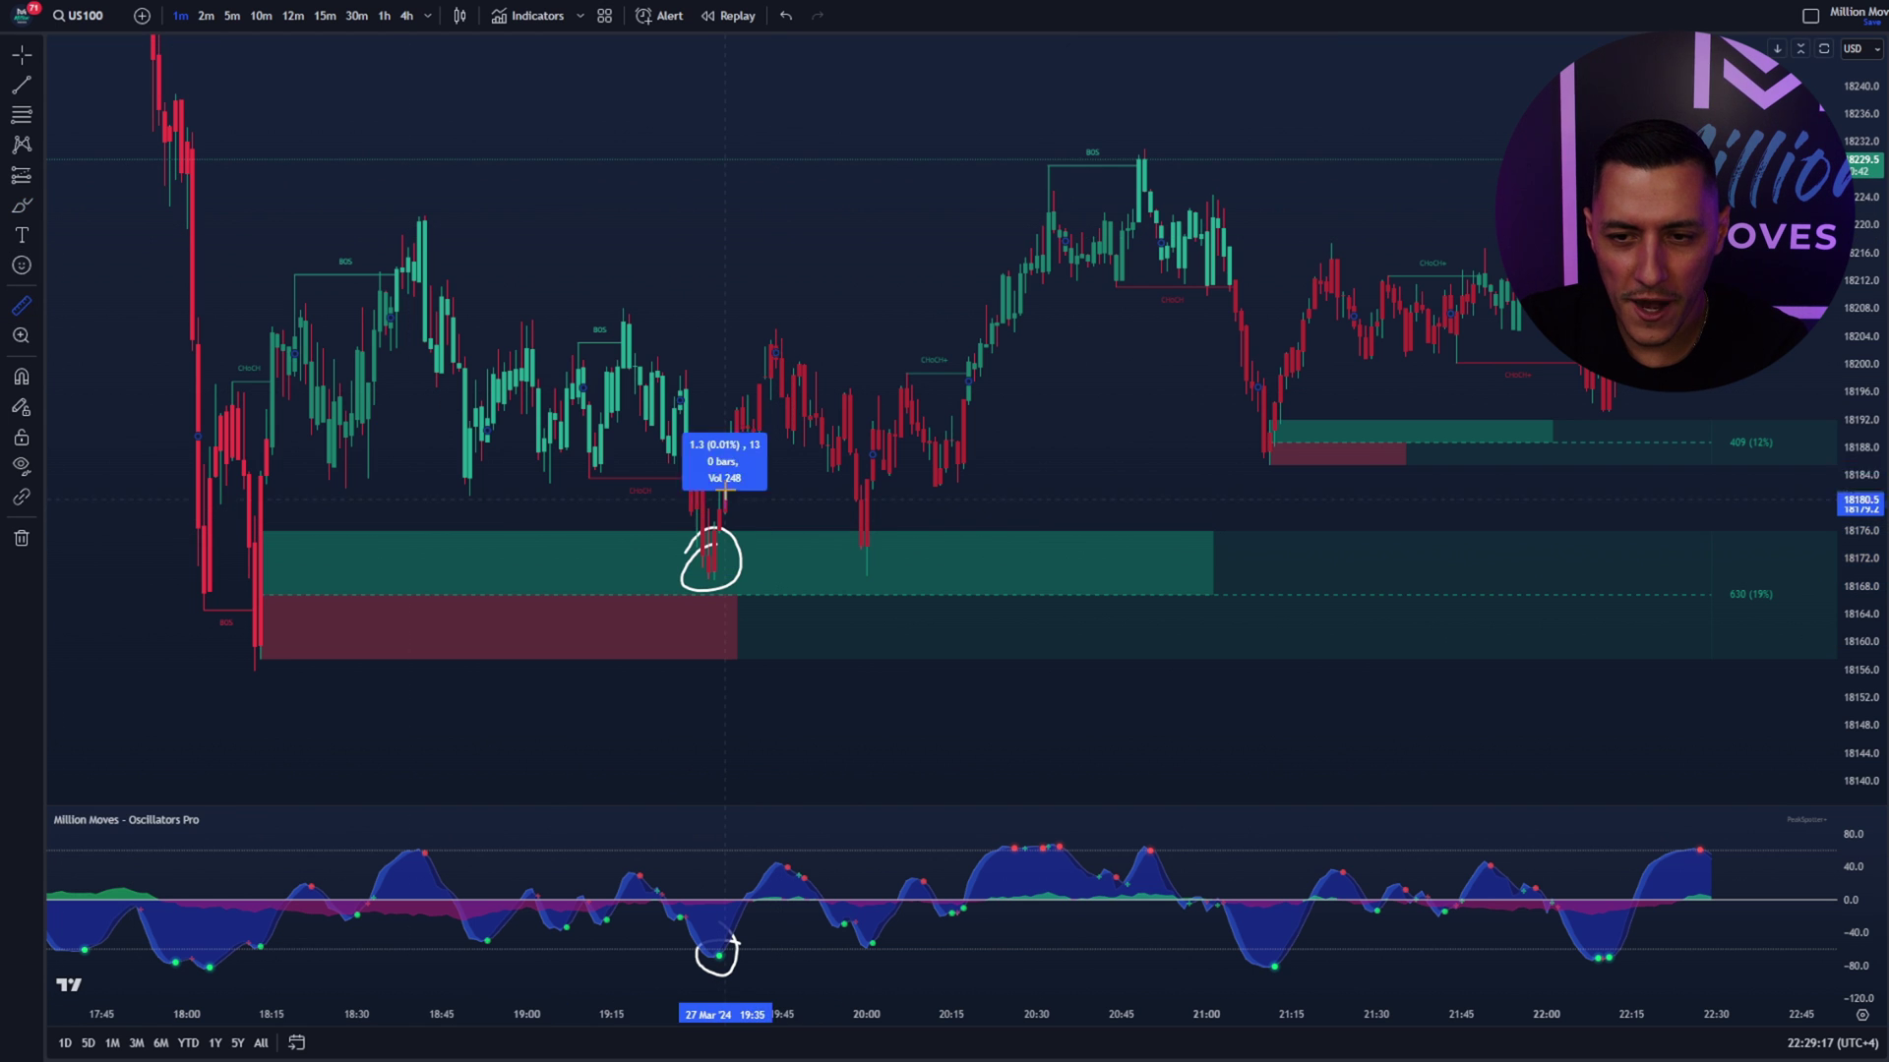
click(782, 344)
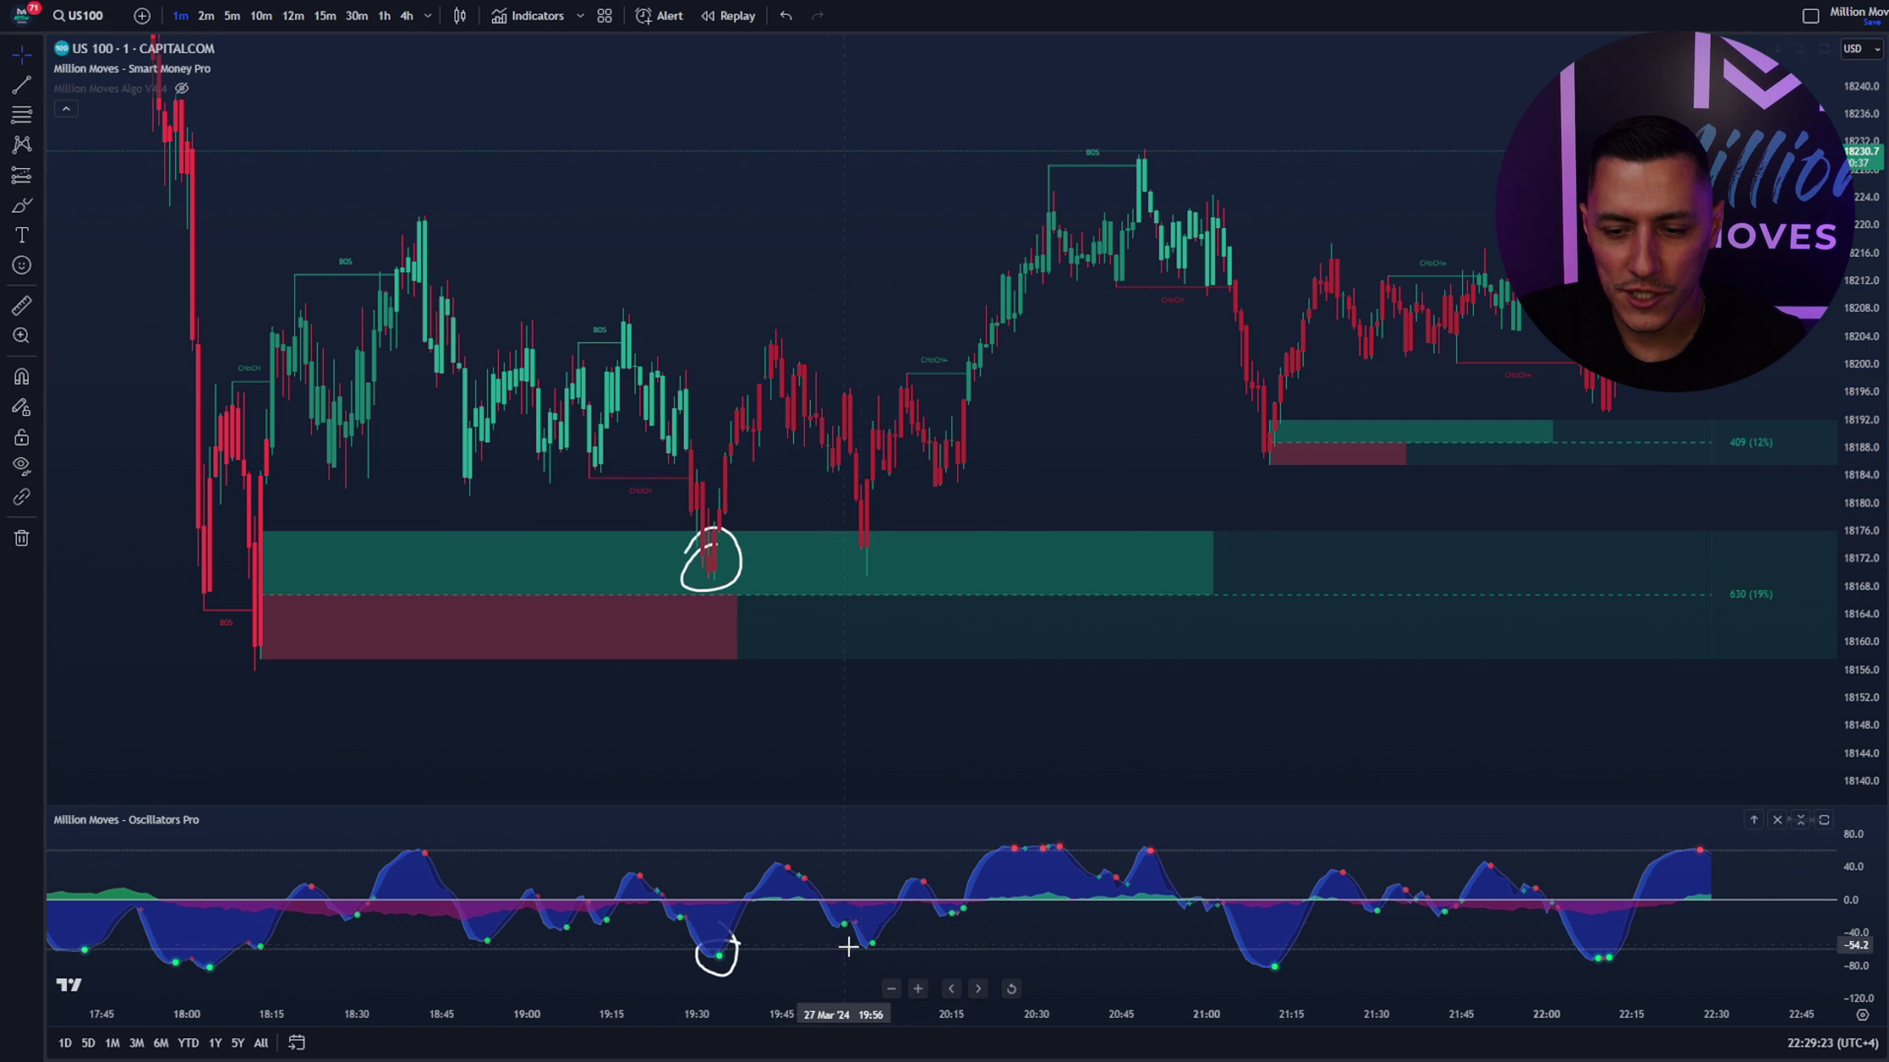
click(21, 307)
click(867, 479)
click(1137, 189)
click(1070, 481)
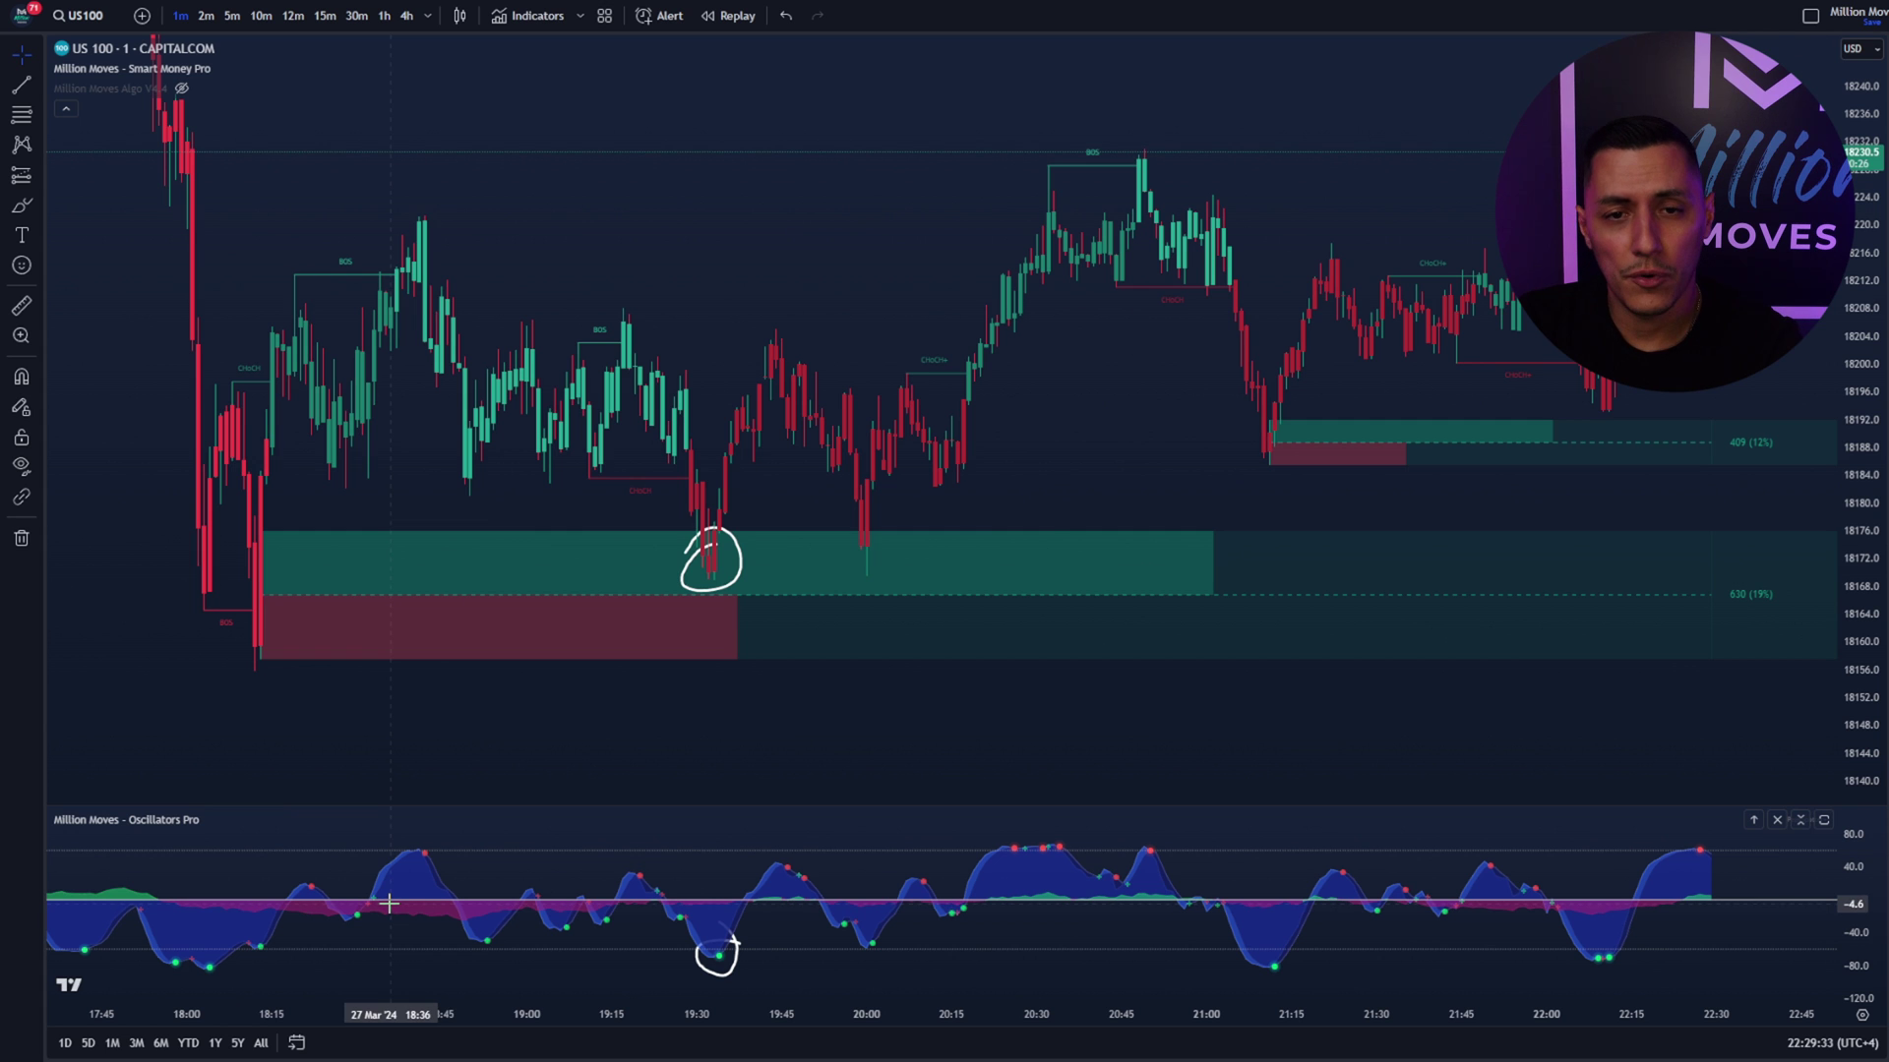
Step: On 1-hour candles, adjust the view and remove the two hand-drawn circles
click(384, 16)
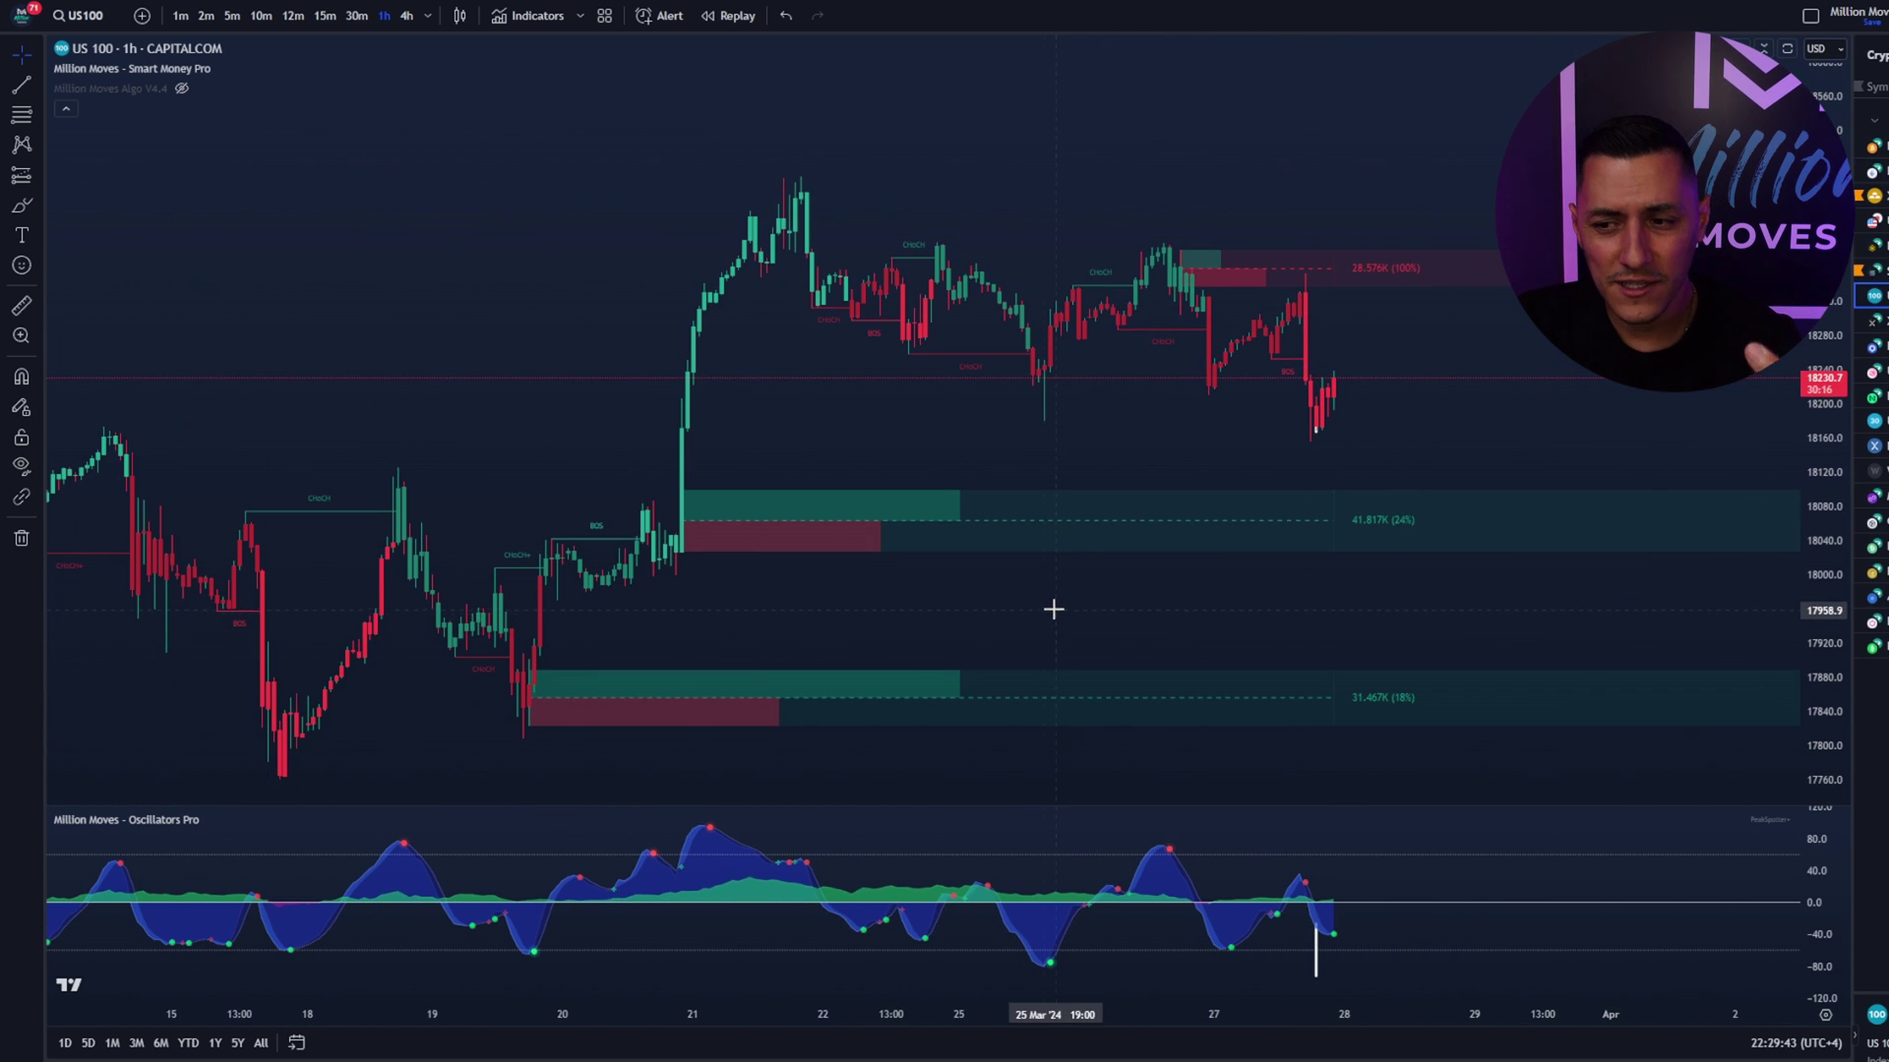
drag(1050, 610, 793, 581)
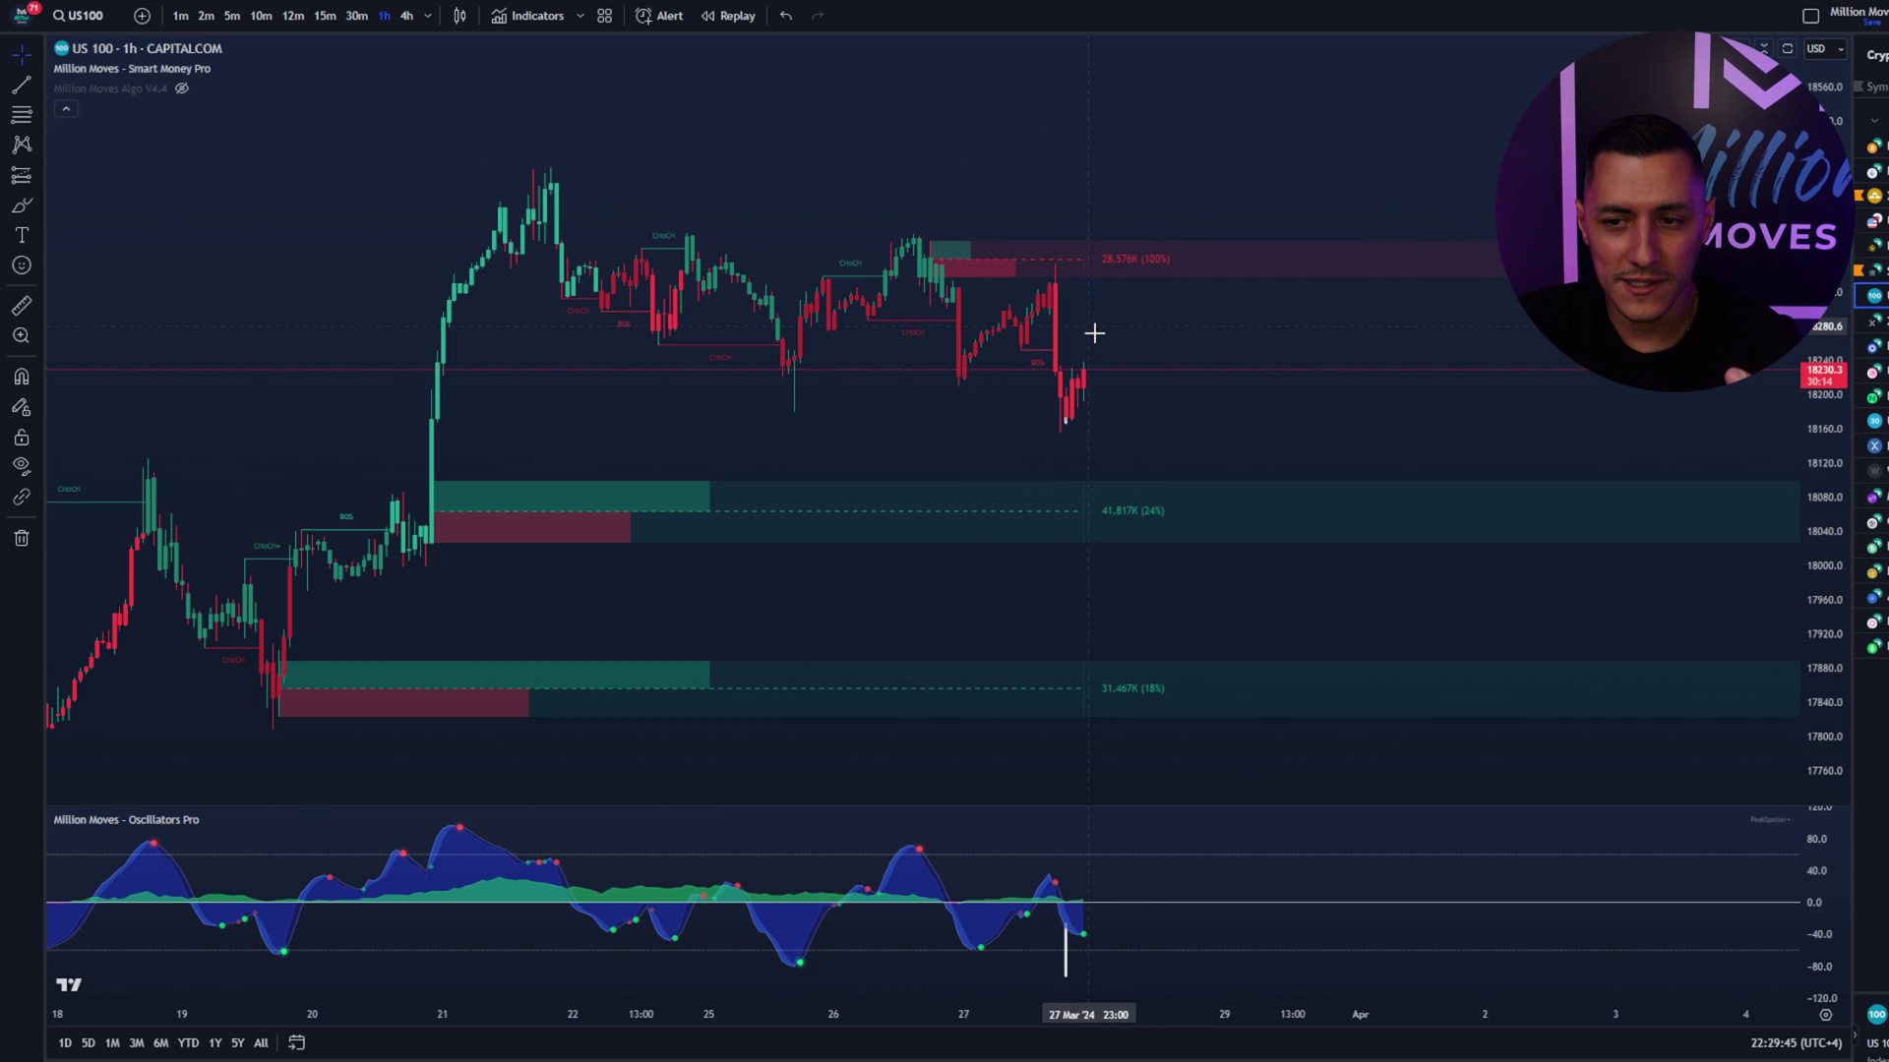
drag(1825, 472, 1825, 551)
drag(1027, 285, 948, 298)
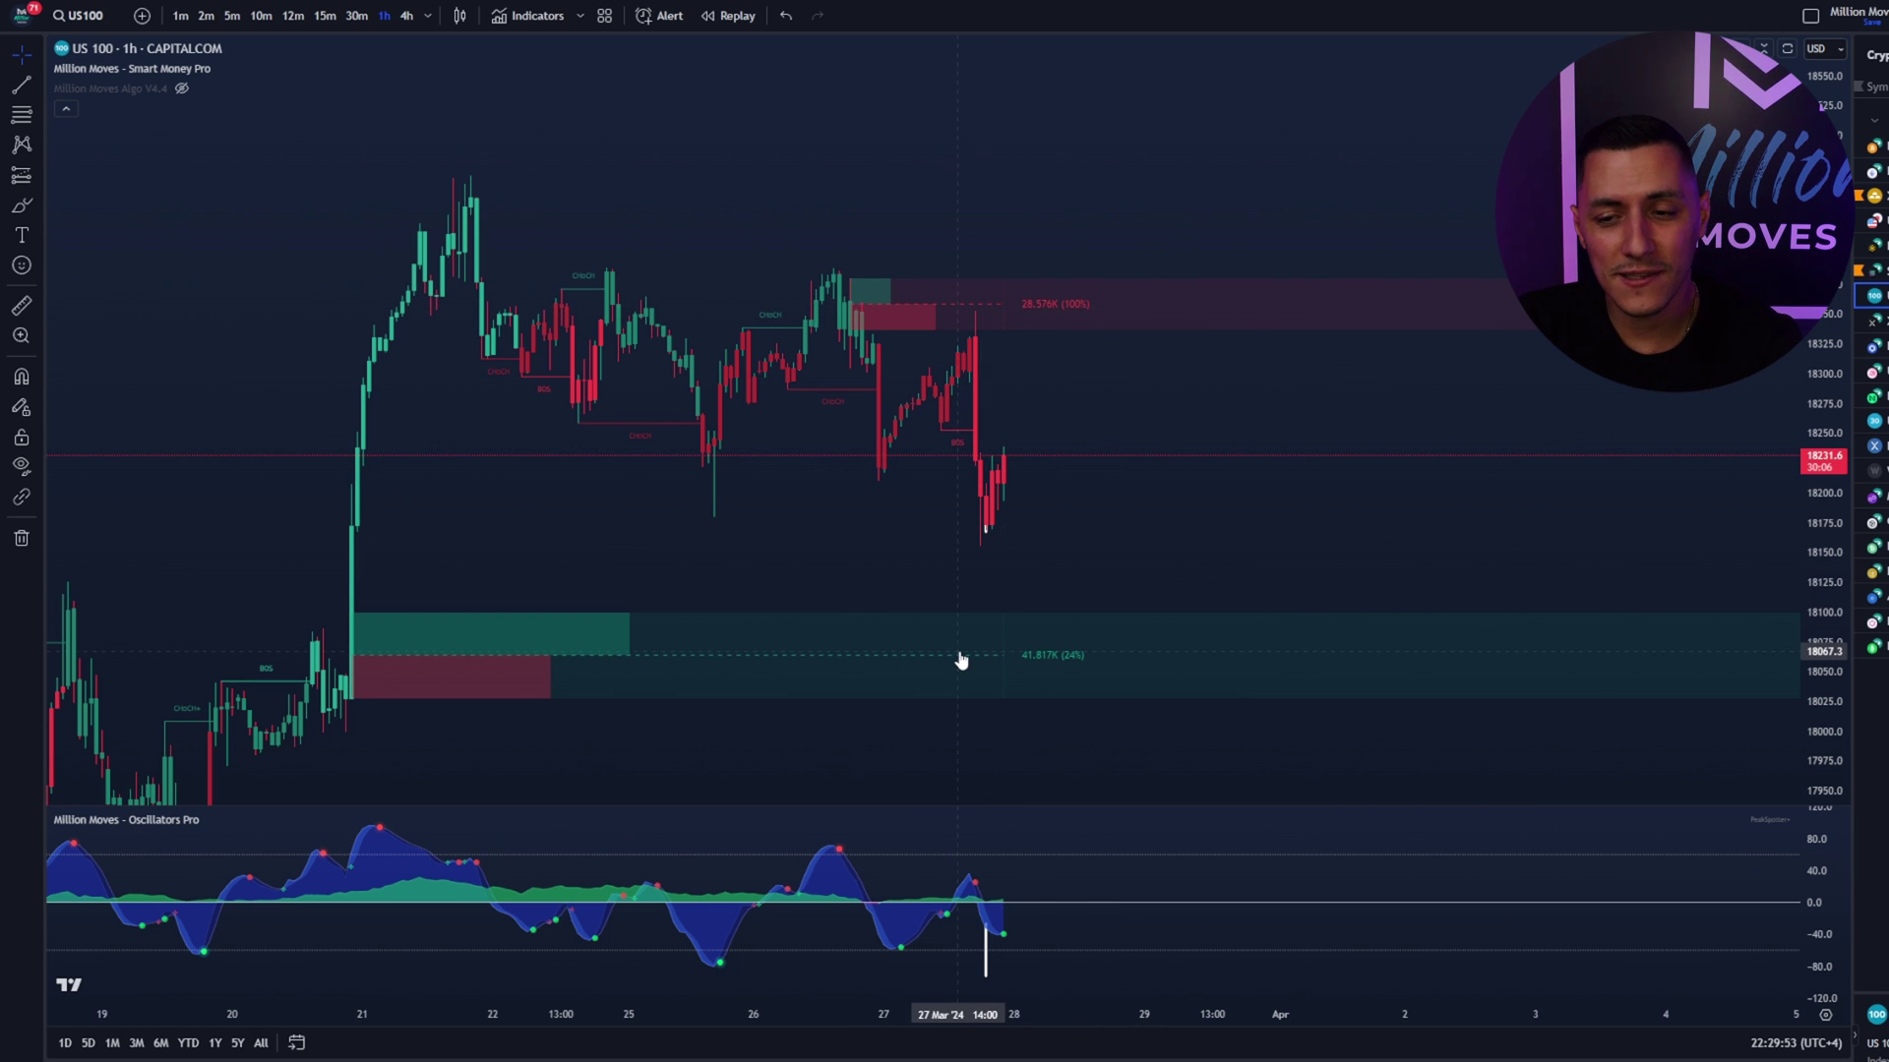
click(22, 538)
click(70, 541)
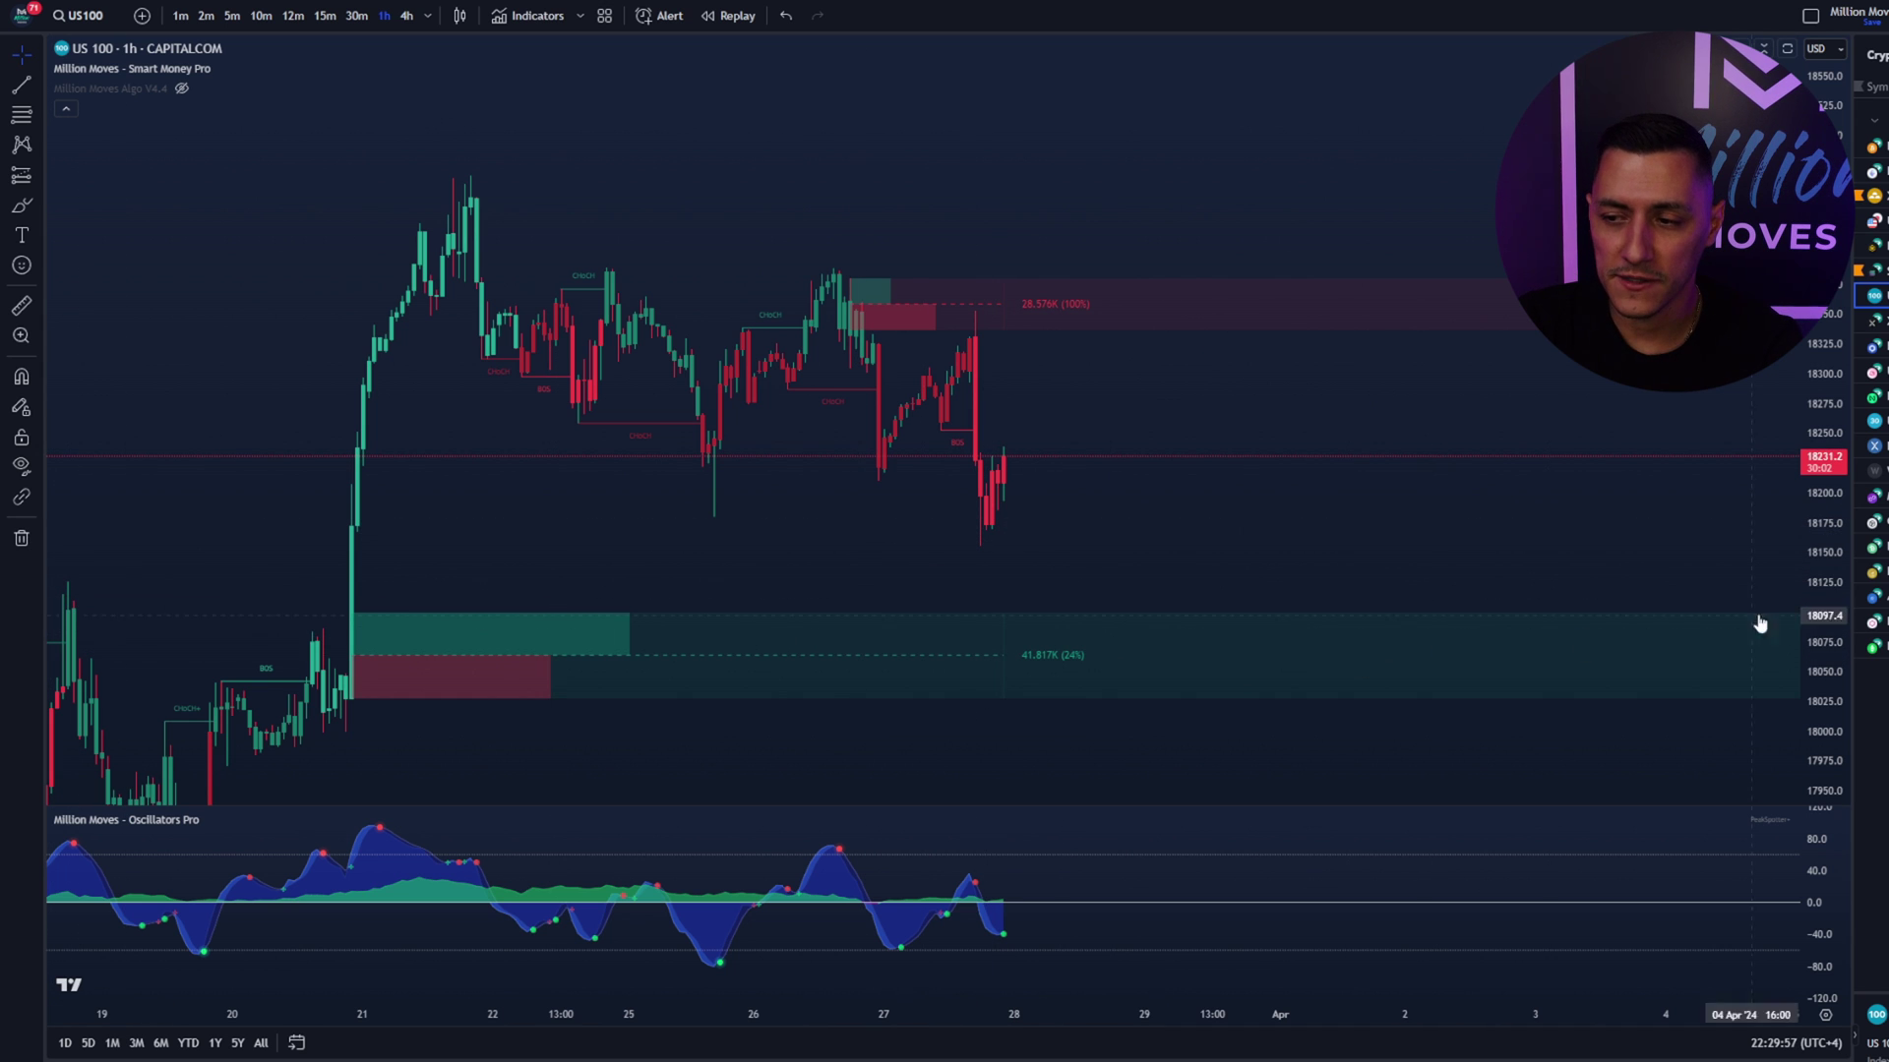
Step: Draw purple rectangles over the lower demand zone and upper red zone, then return to 5m
click(41, 209)
click(128, 492)
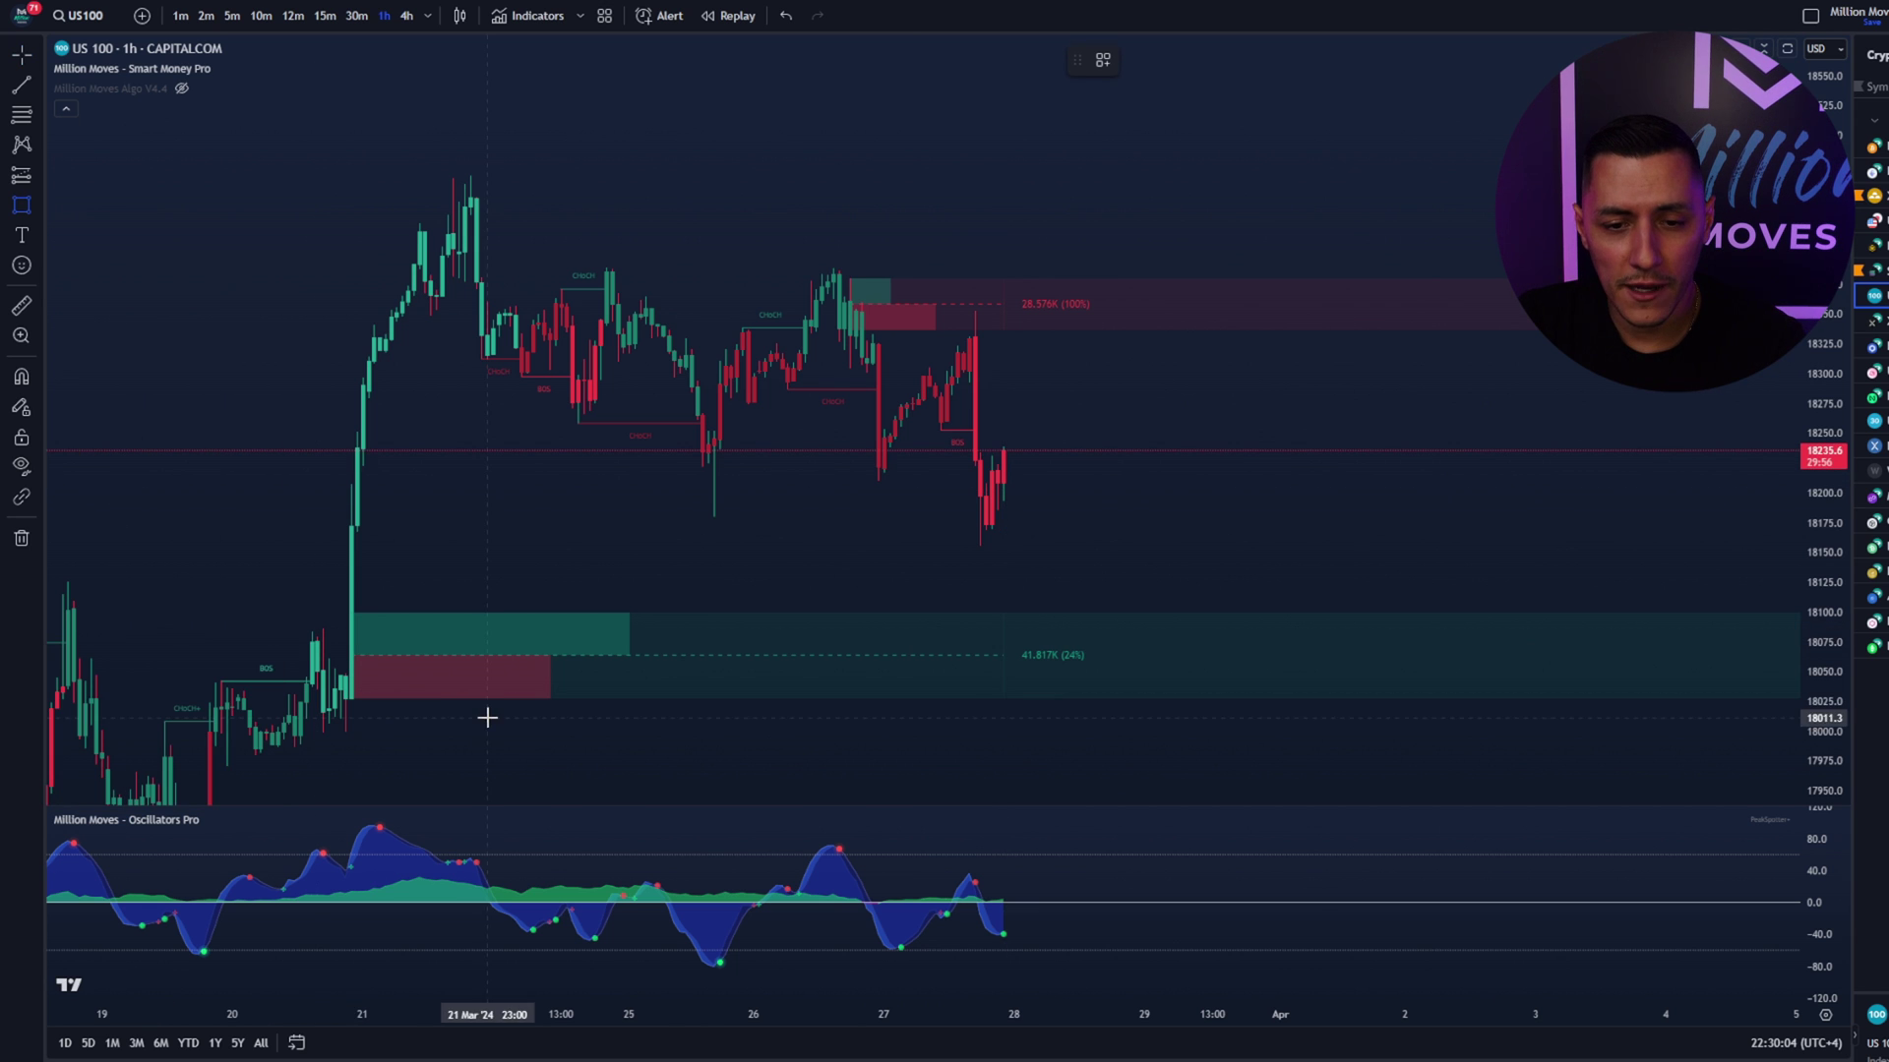
mouse_move(350, 608)
mouse_down()
mouse_move(1615, 645)
mouse_move(1699, 700)
mouse_up()
click(20, 205)
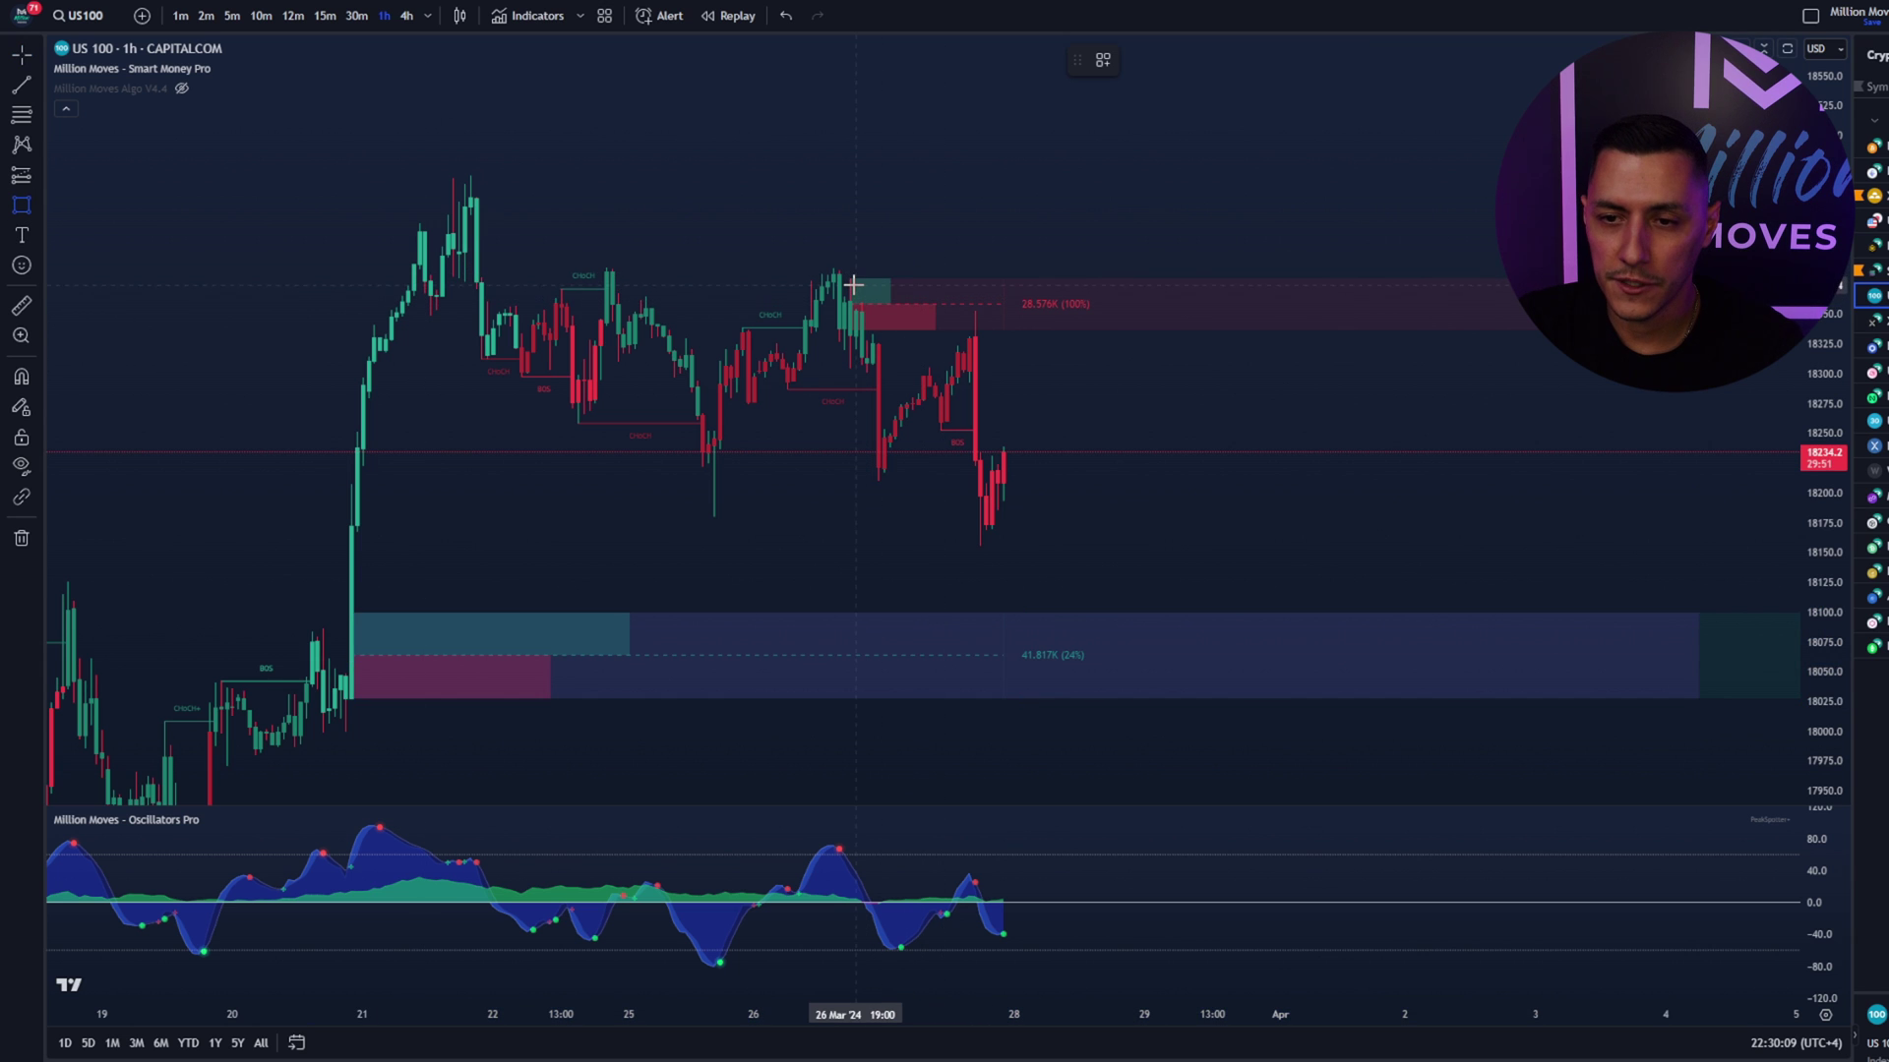
drag(849, 279, 1495, 328)
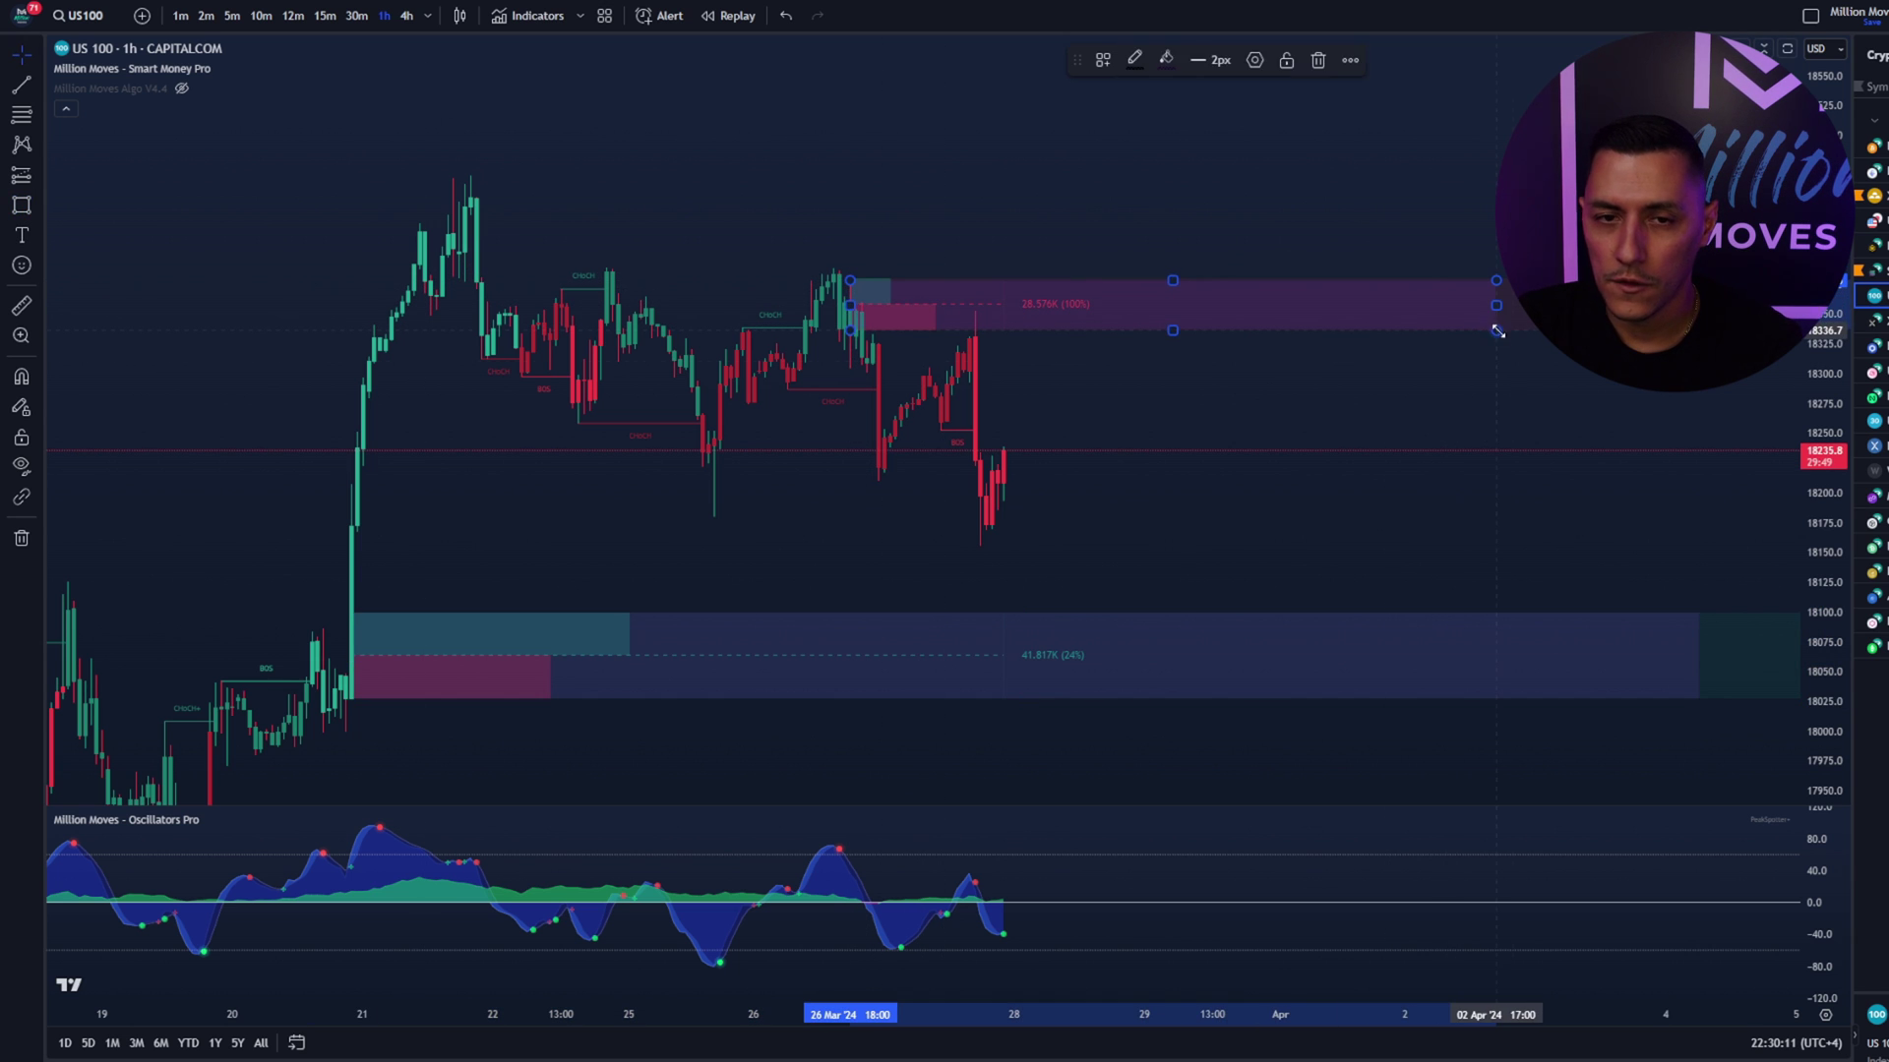
click(236, 17)
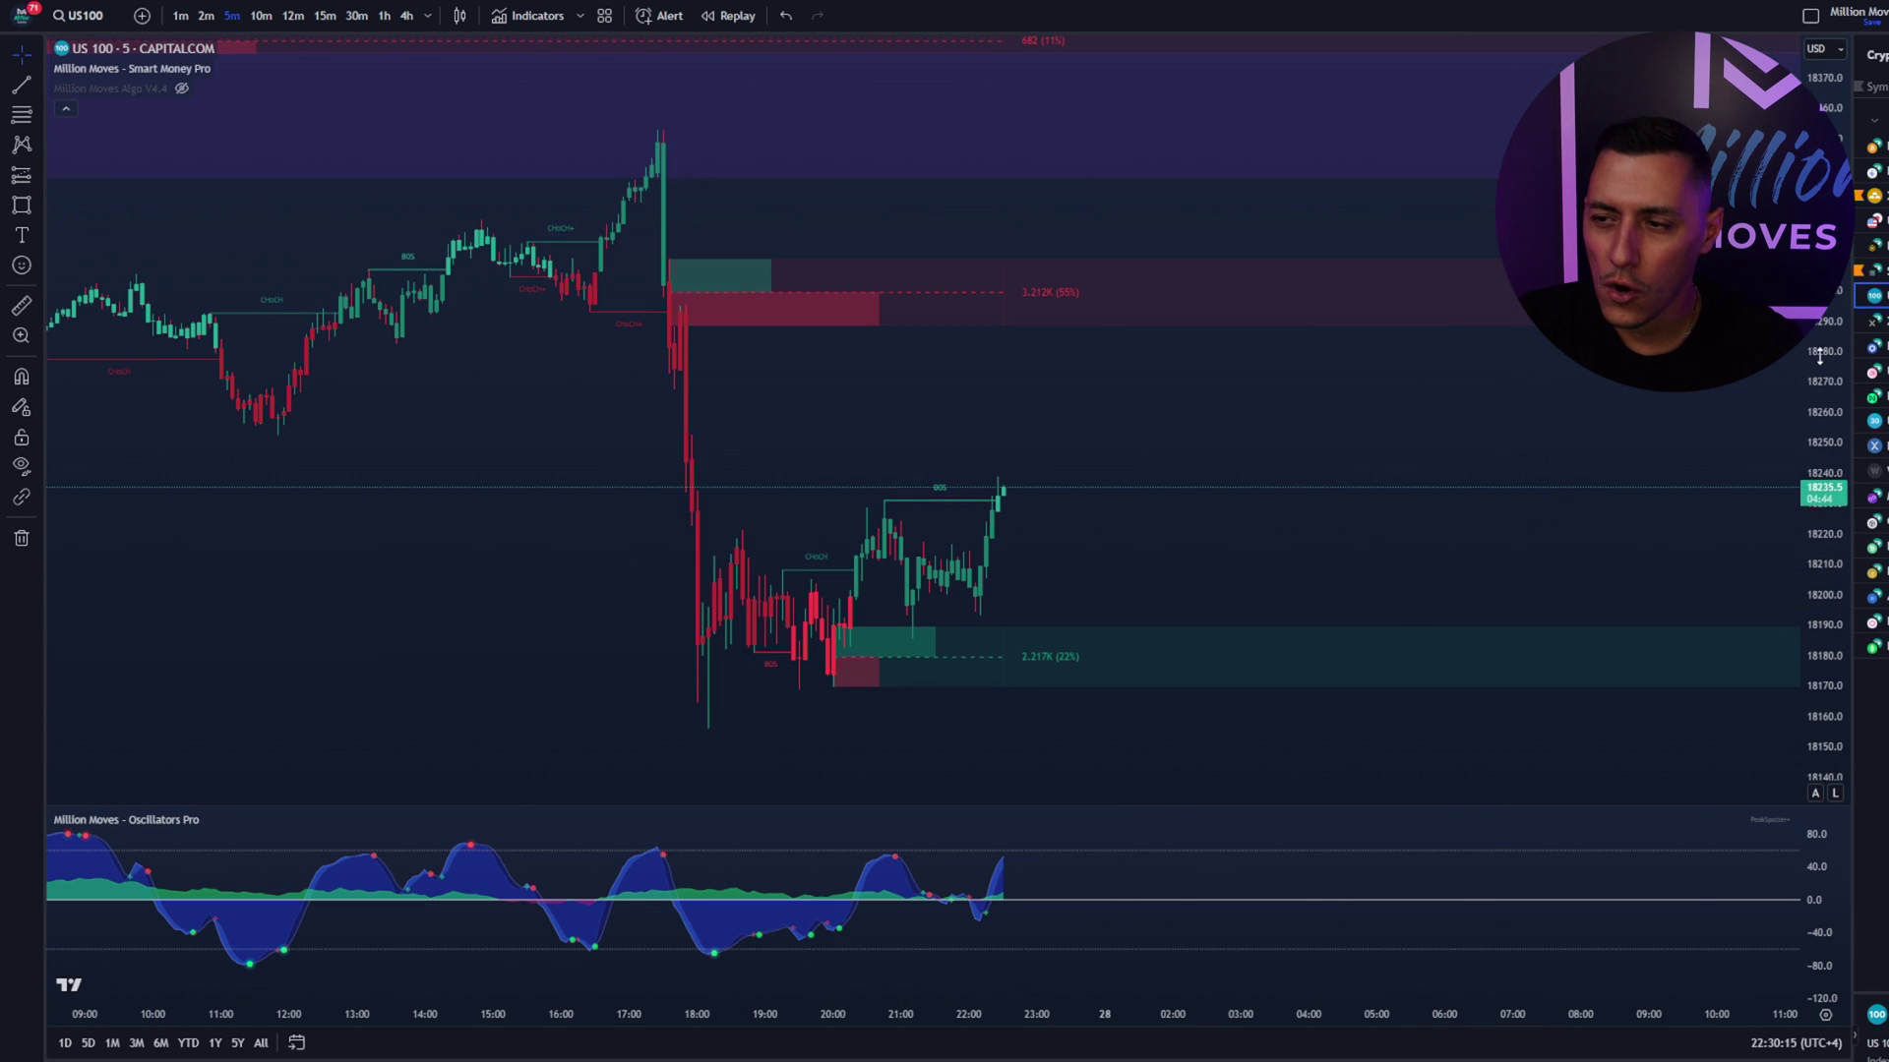
Step: Hide Smart Money Pro and show Algo V4.4 with entry 18302, stop loss 18324 and TP levels
click(226, 68)
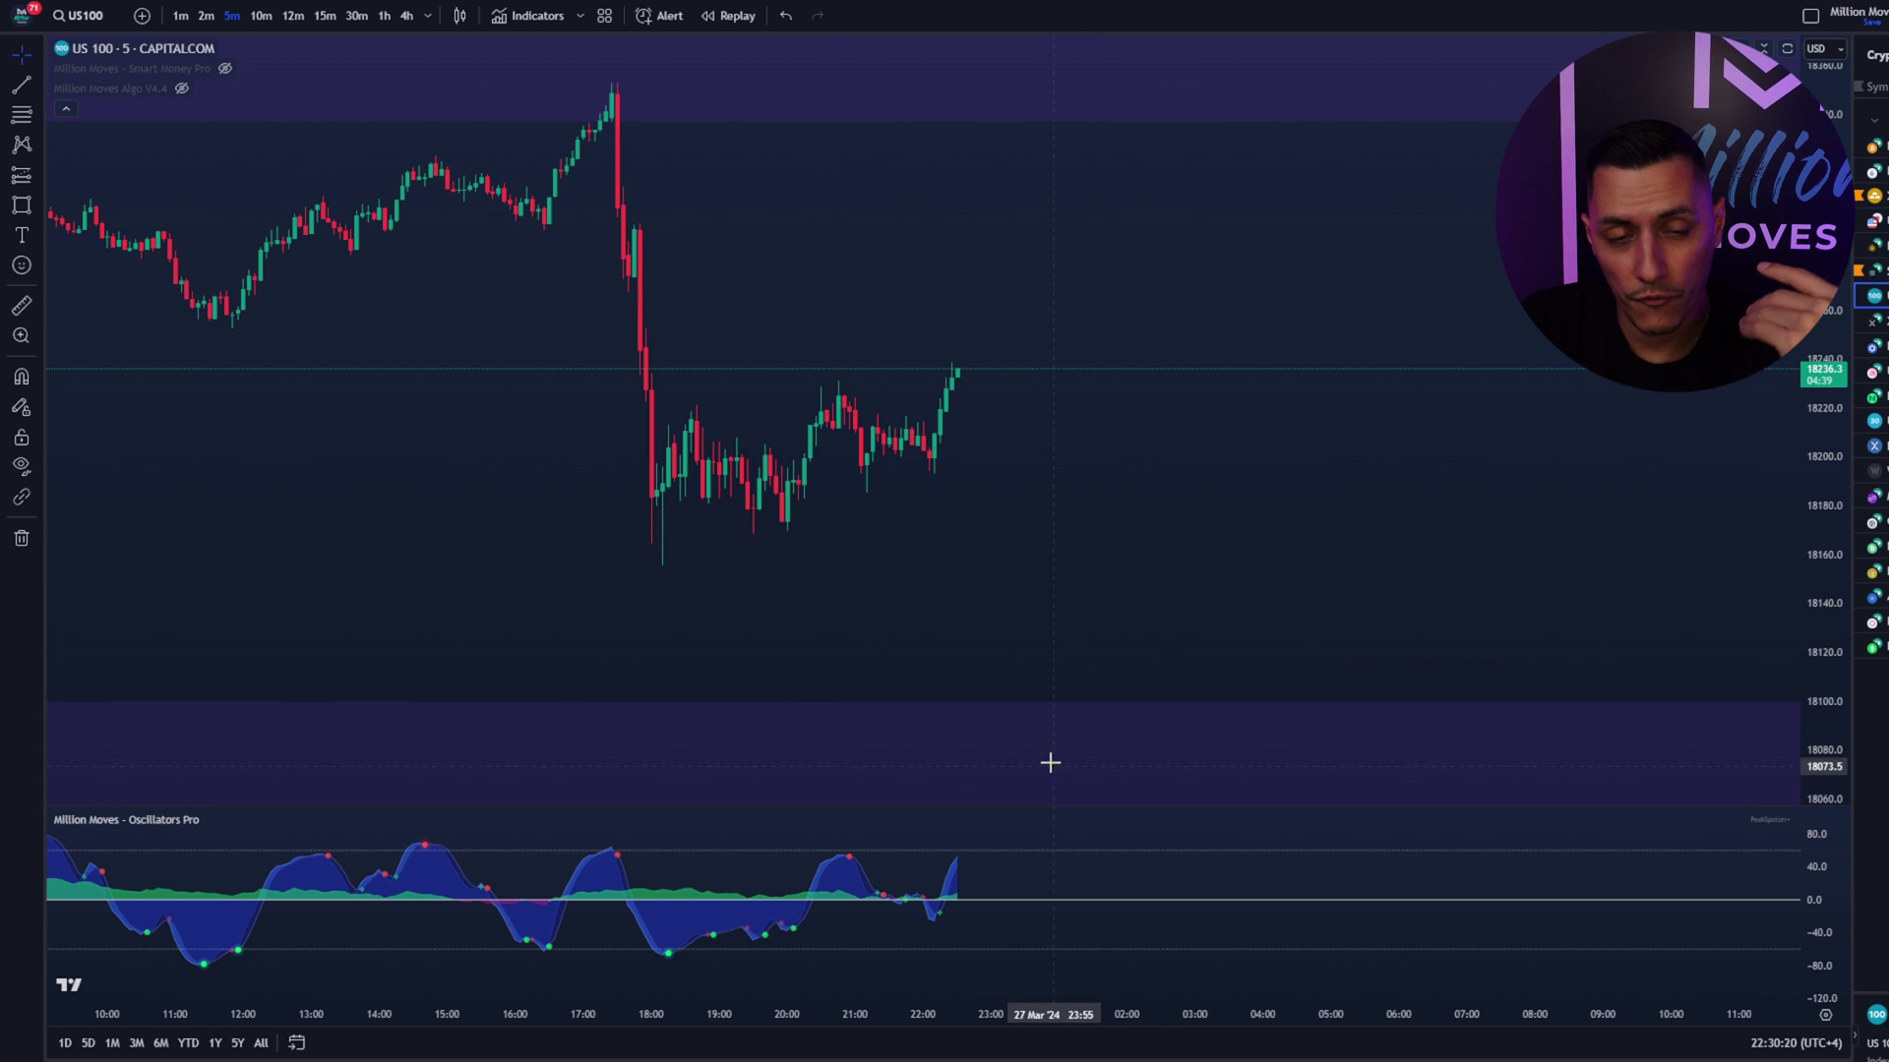
click(181, 89)
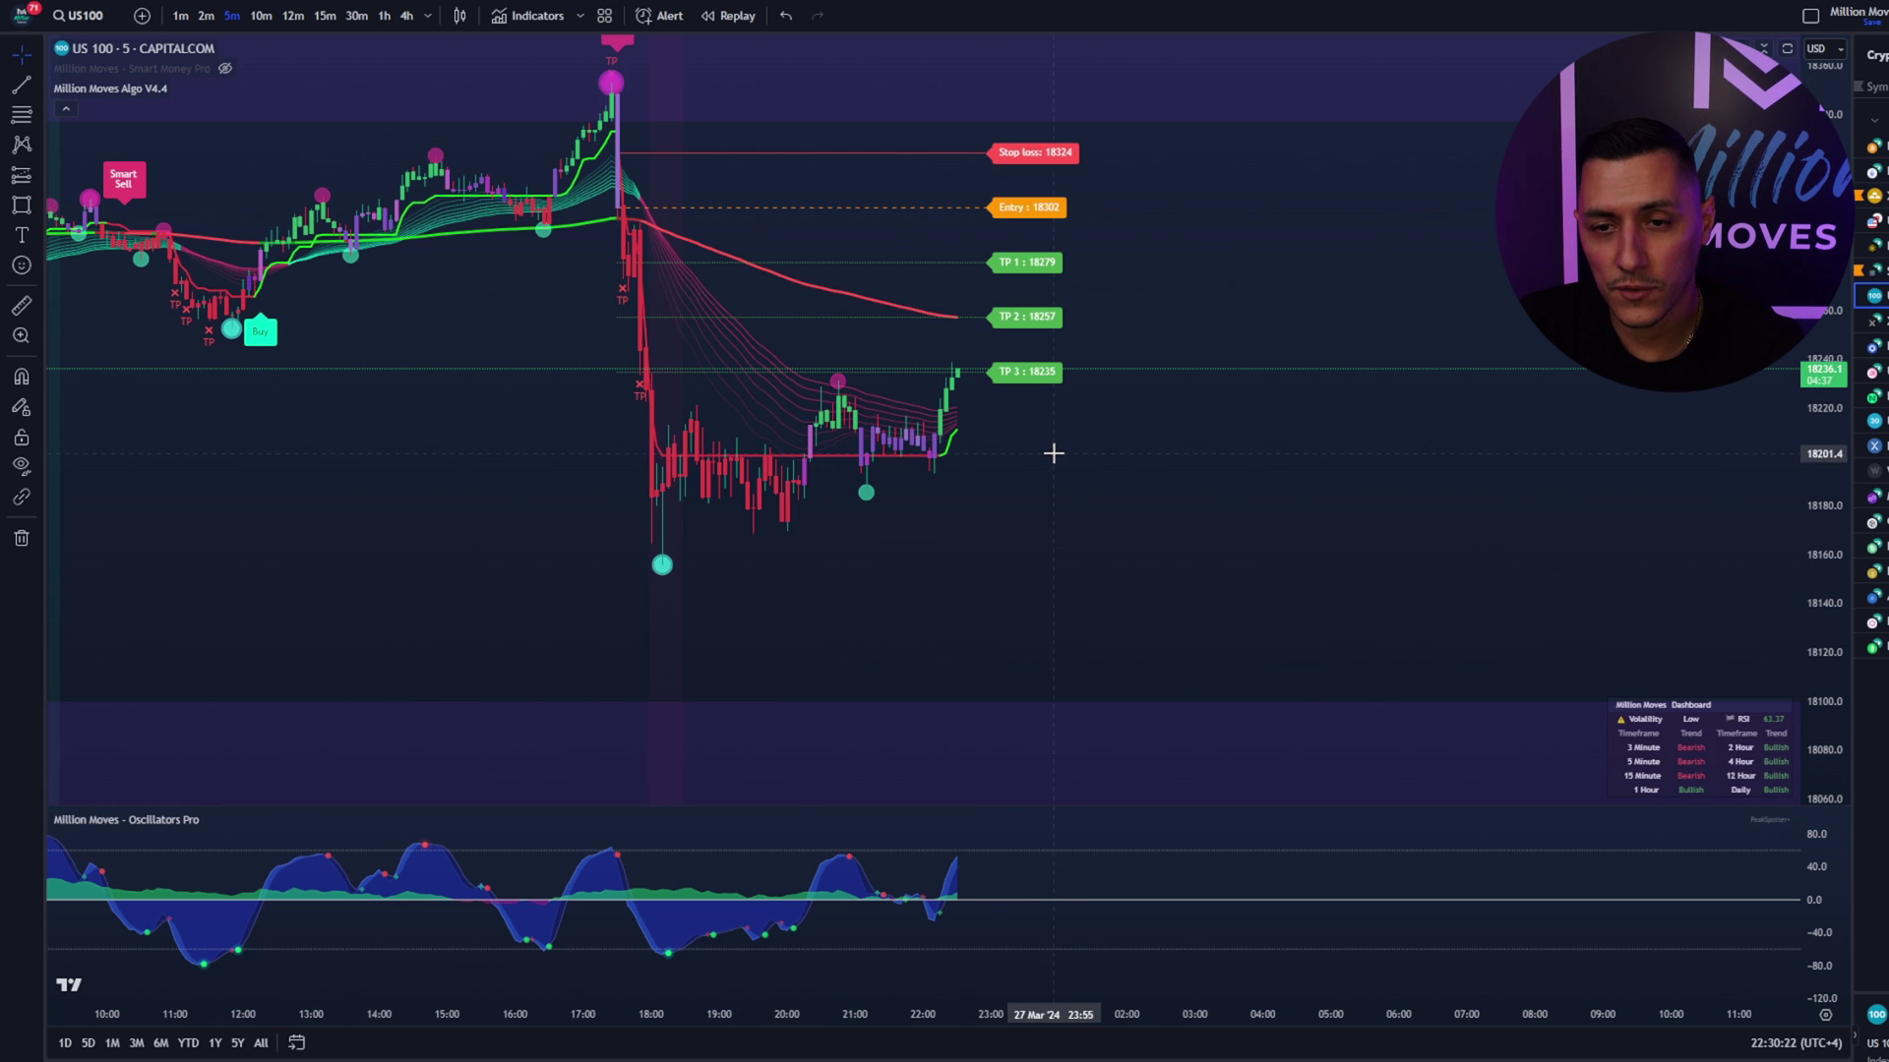
scroll(1122, 653, left, 5)
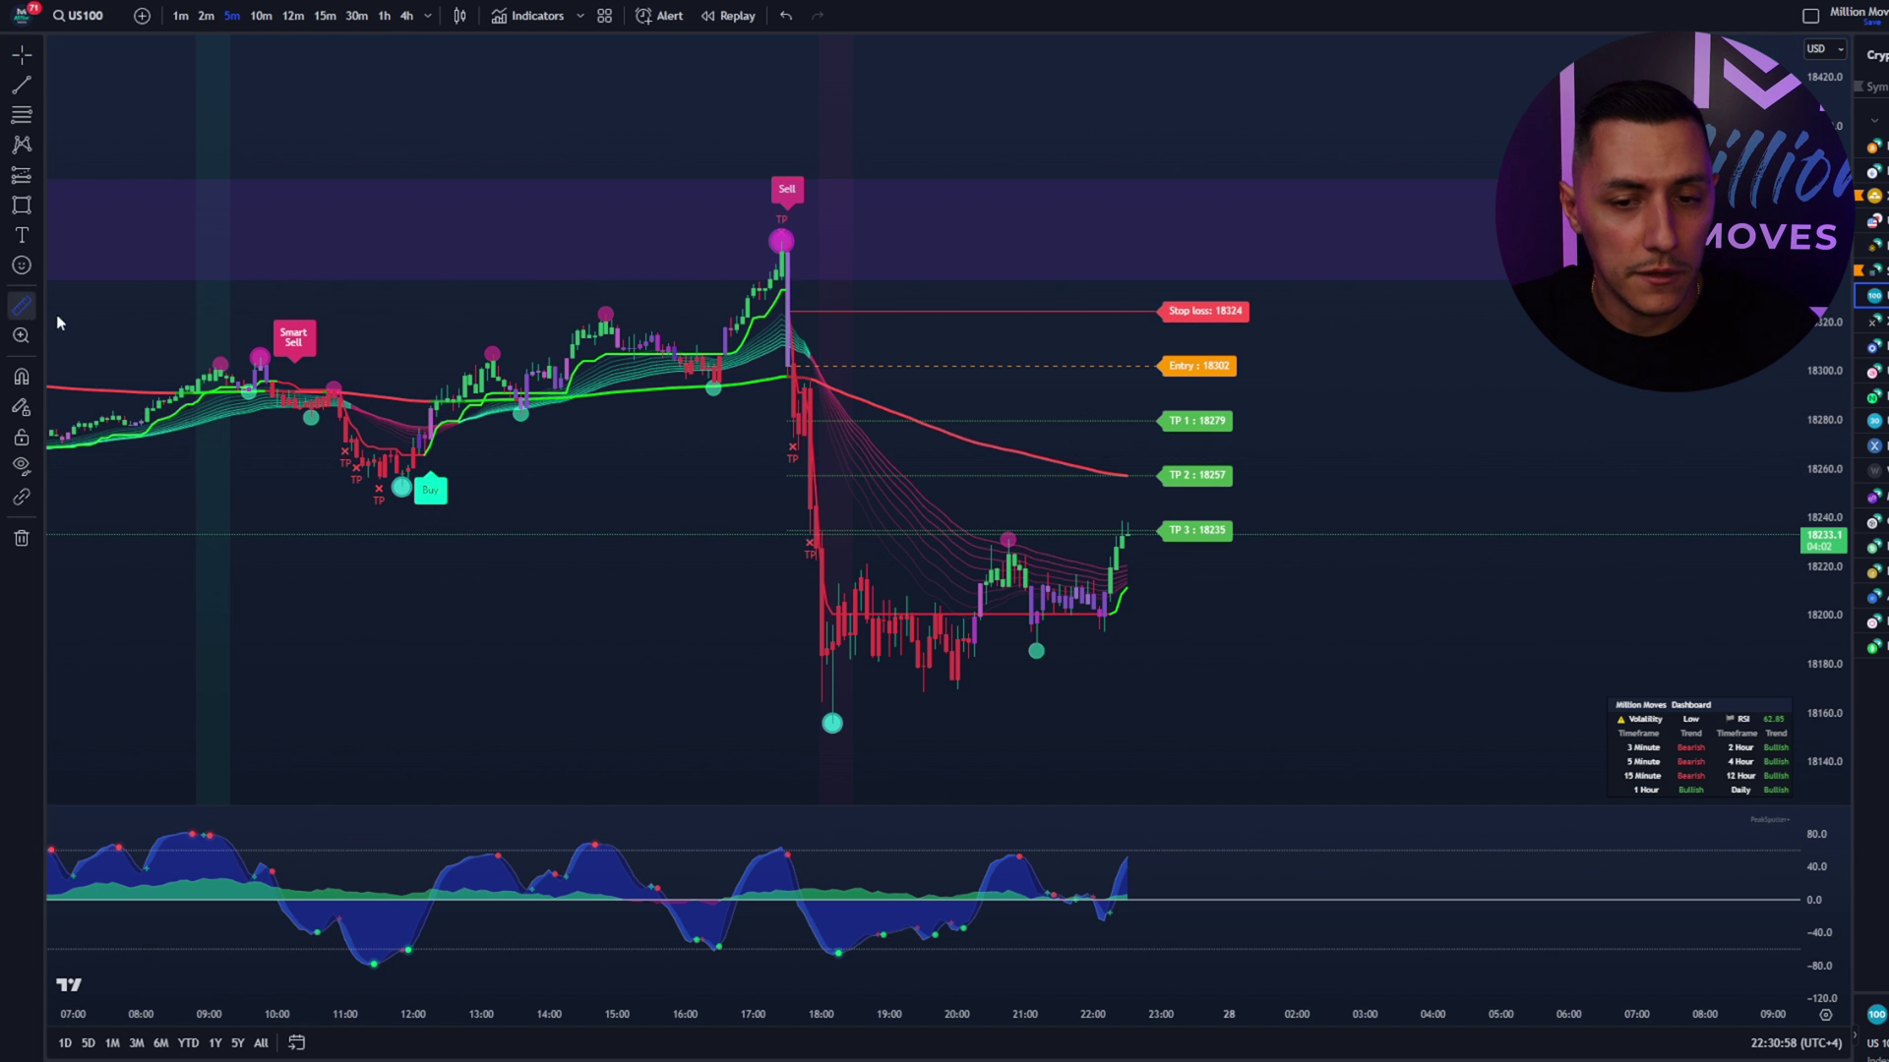
Step: Set the Oscillators Pro Select Mode to PeakSpotter+
shift+click(445, 378)
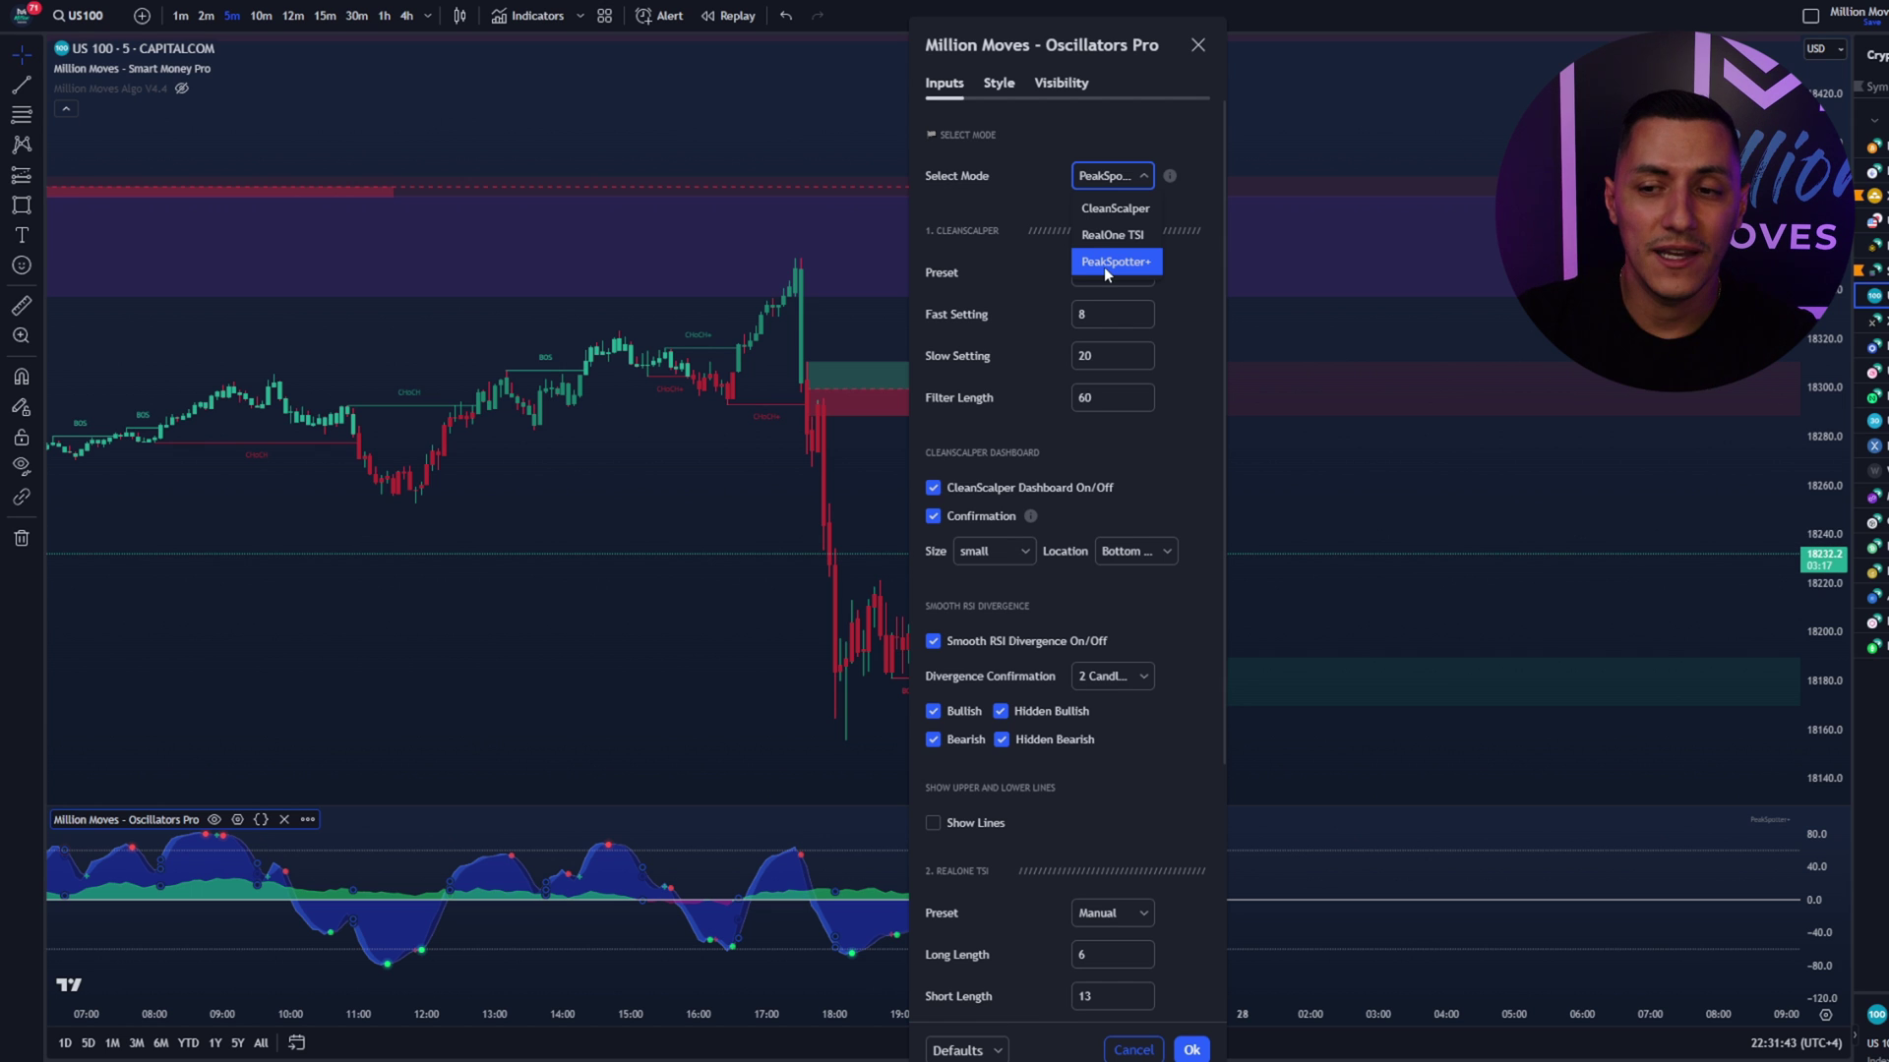
click(1103, 261)
key(Escape)
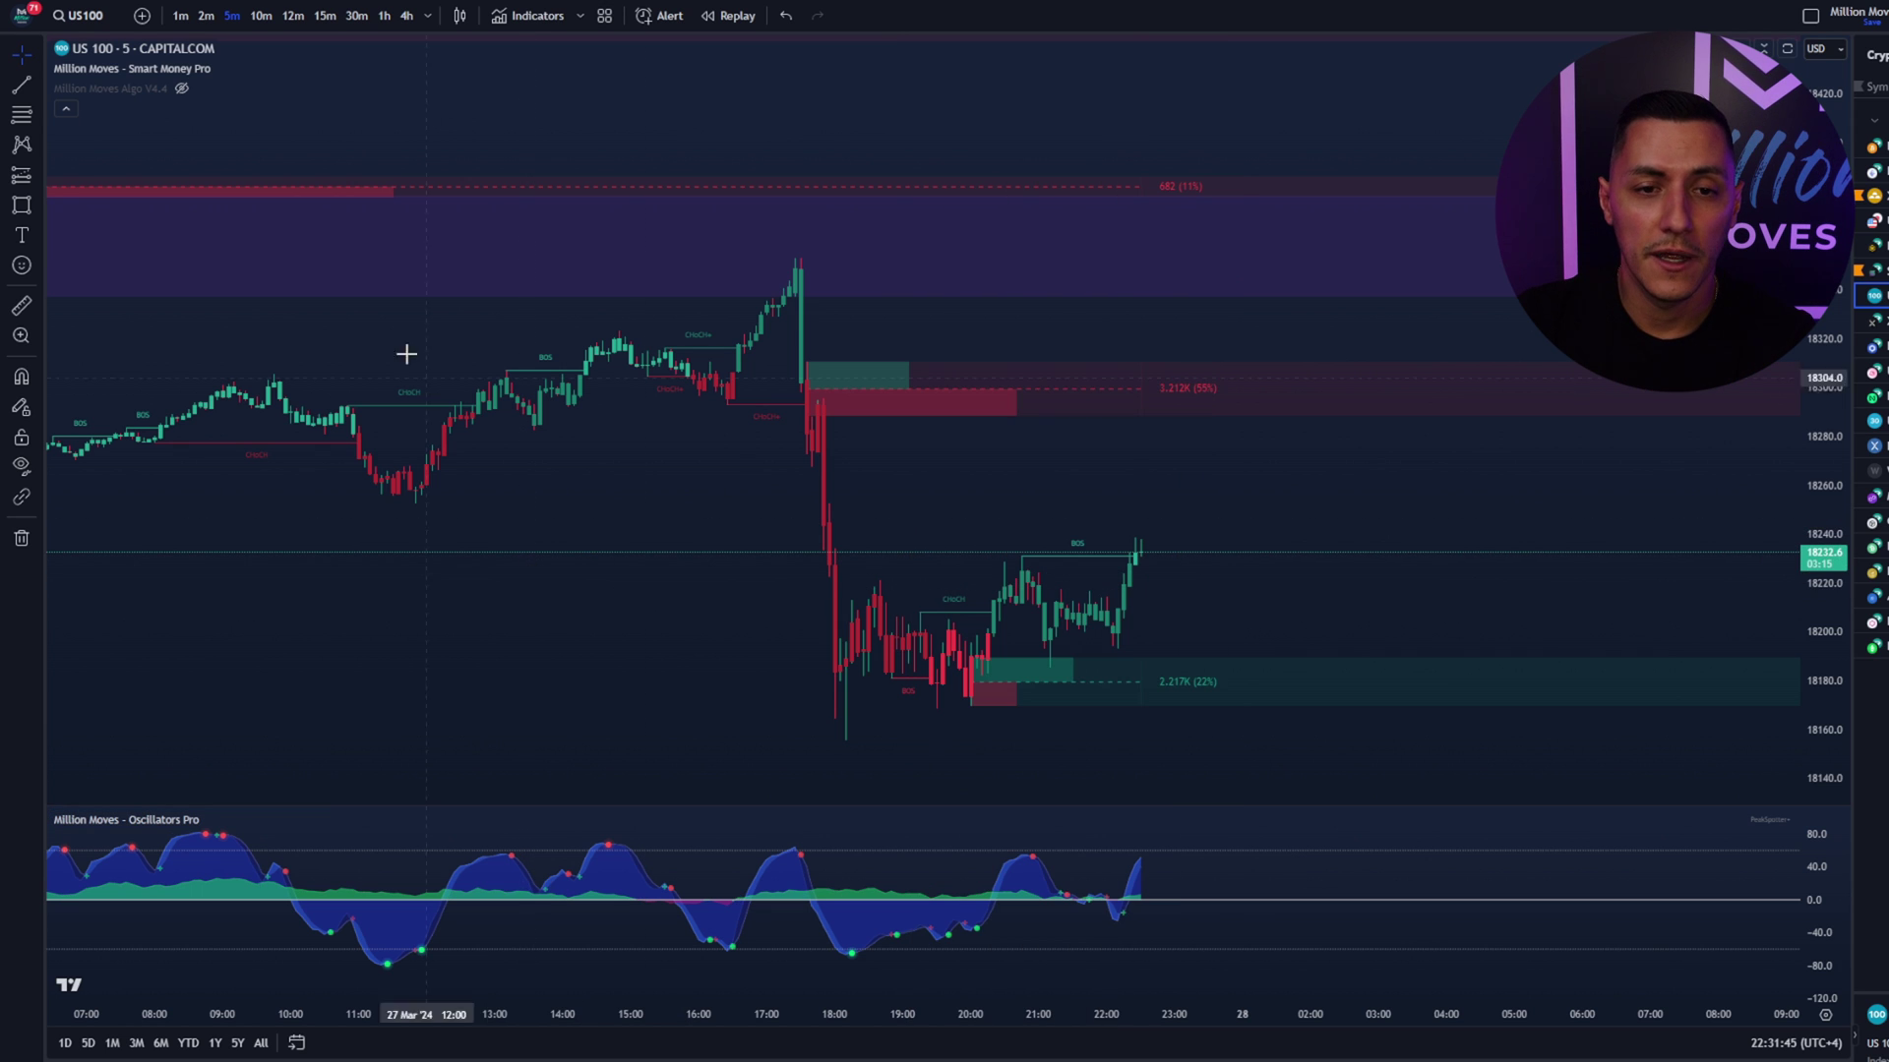
Step: Add Range Maniac V2 and leave it visible with Smart Money Pro and Algo V4.4 hidden
click(527, 15)
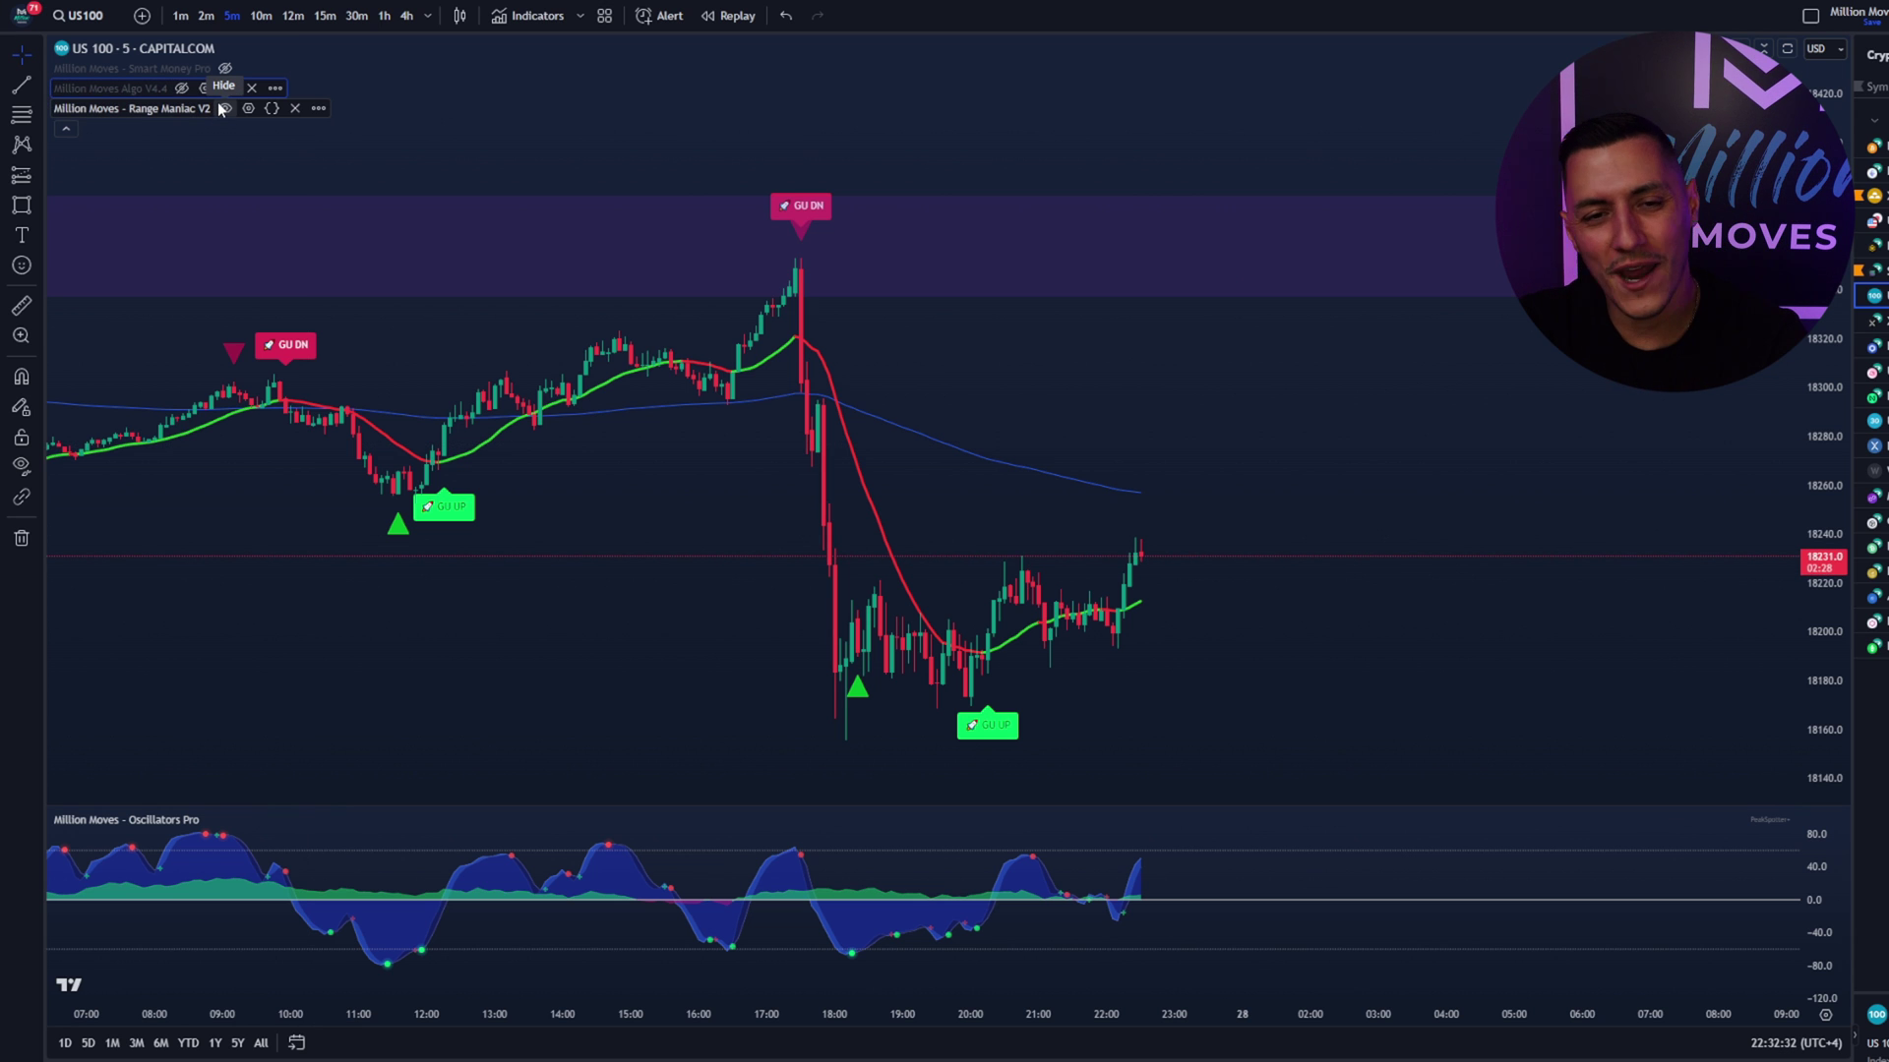
click(224, 108)
click(226, 69)
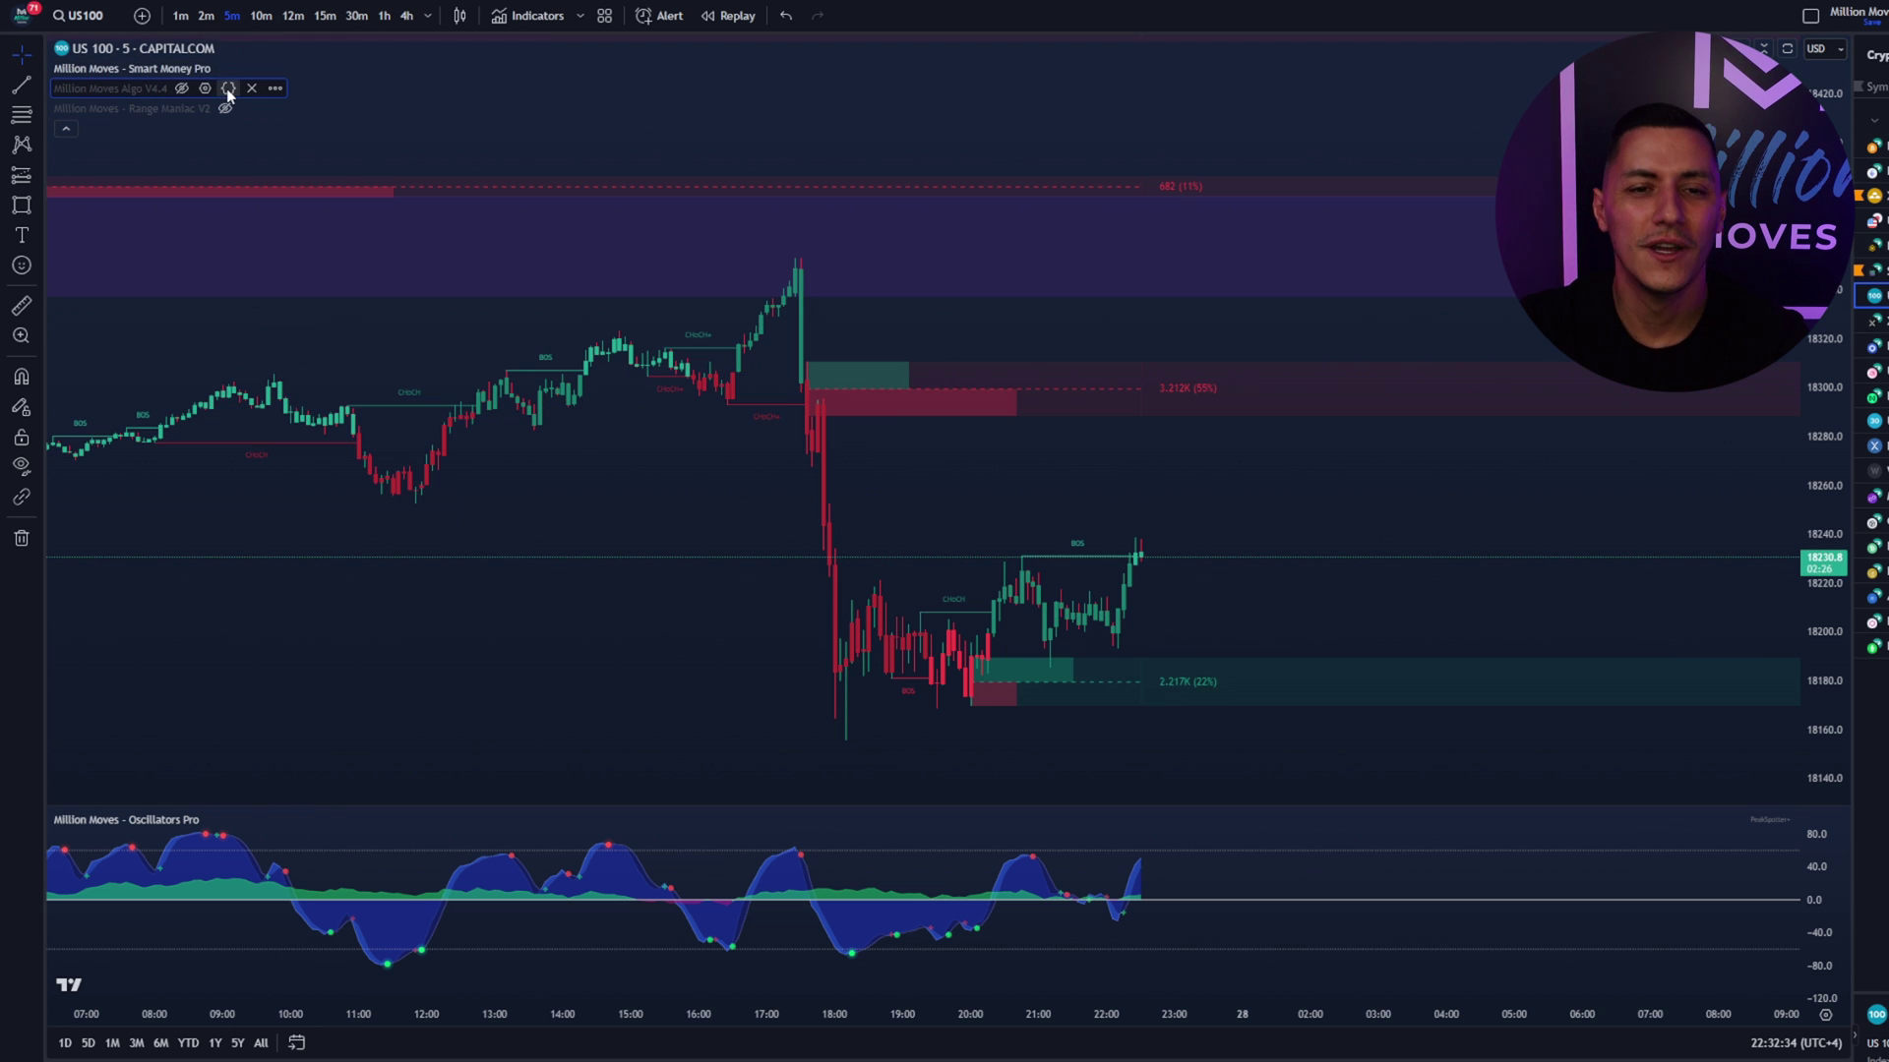
mouse_move(209, 75)
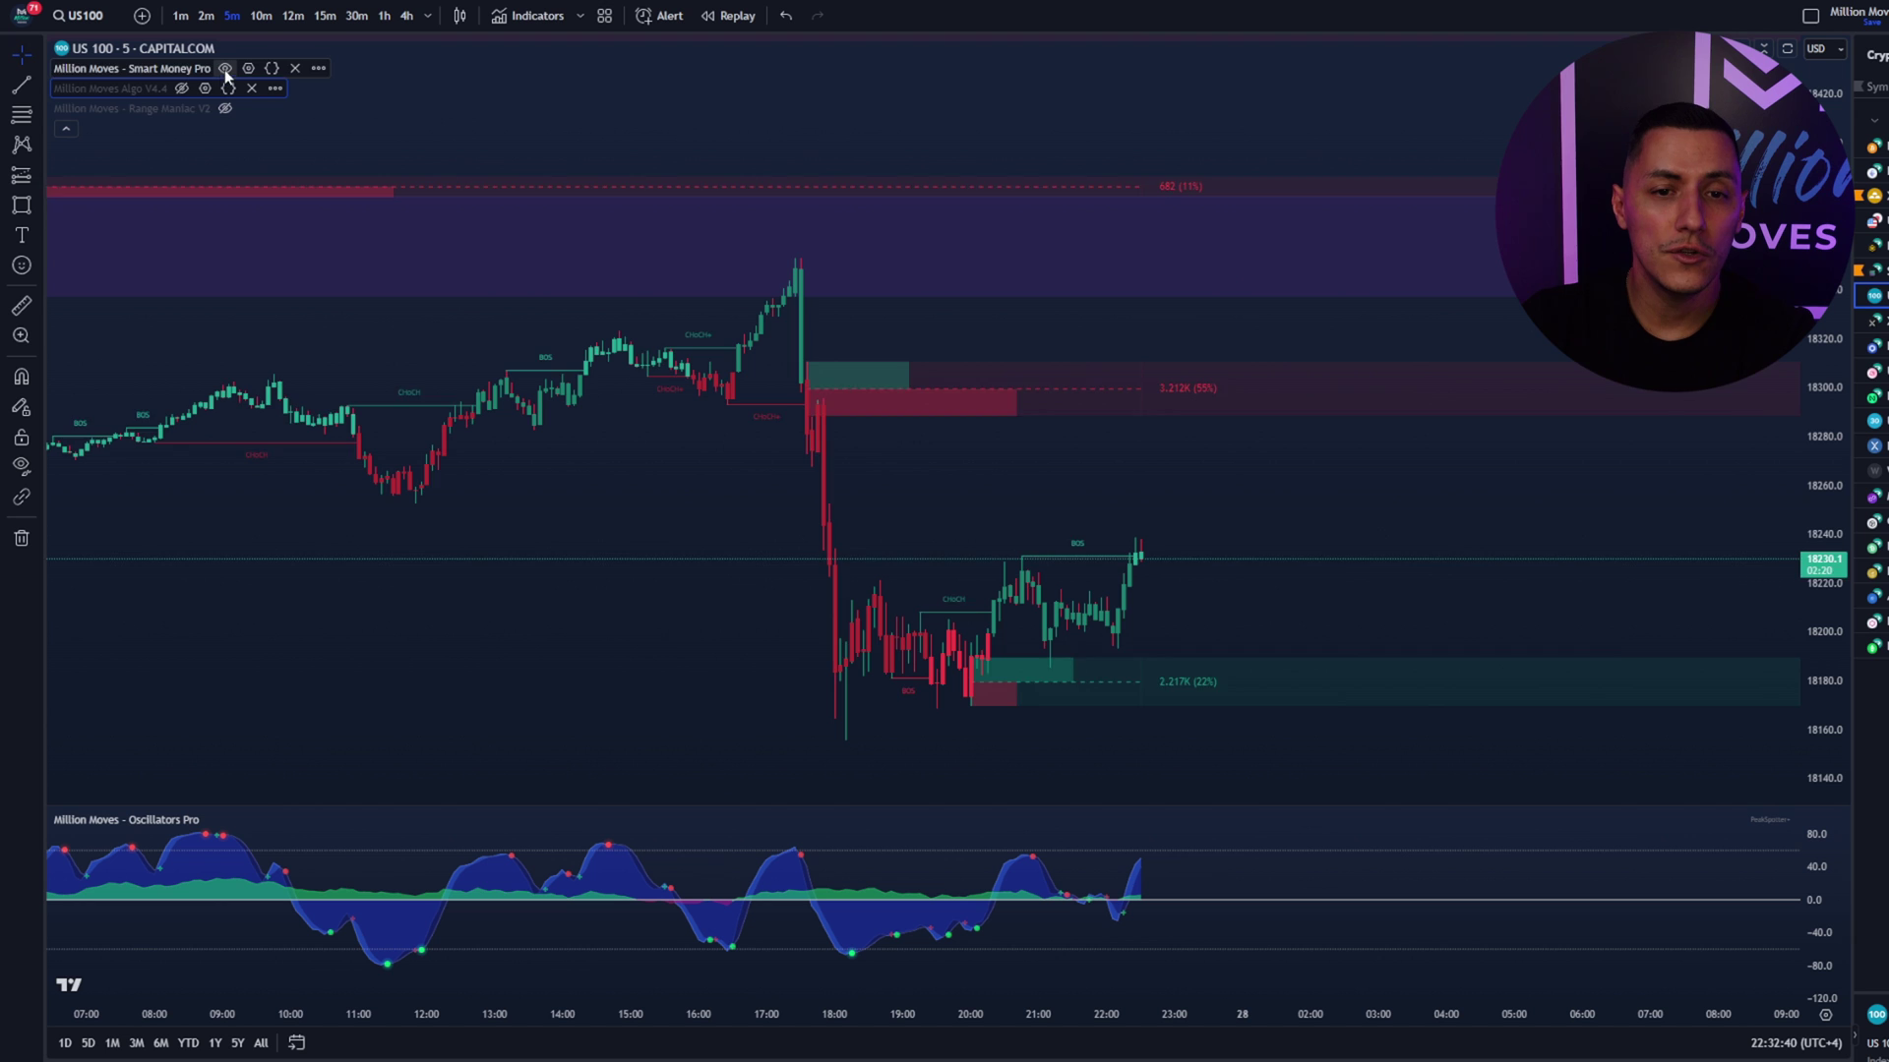
click(224, 69)
click(184, 87)
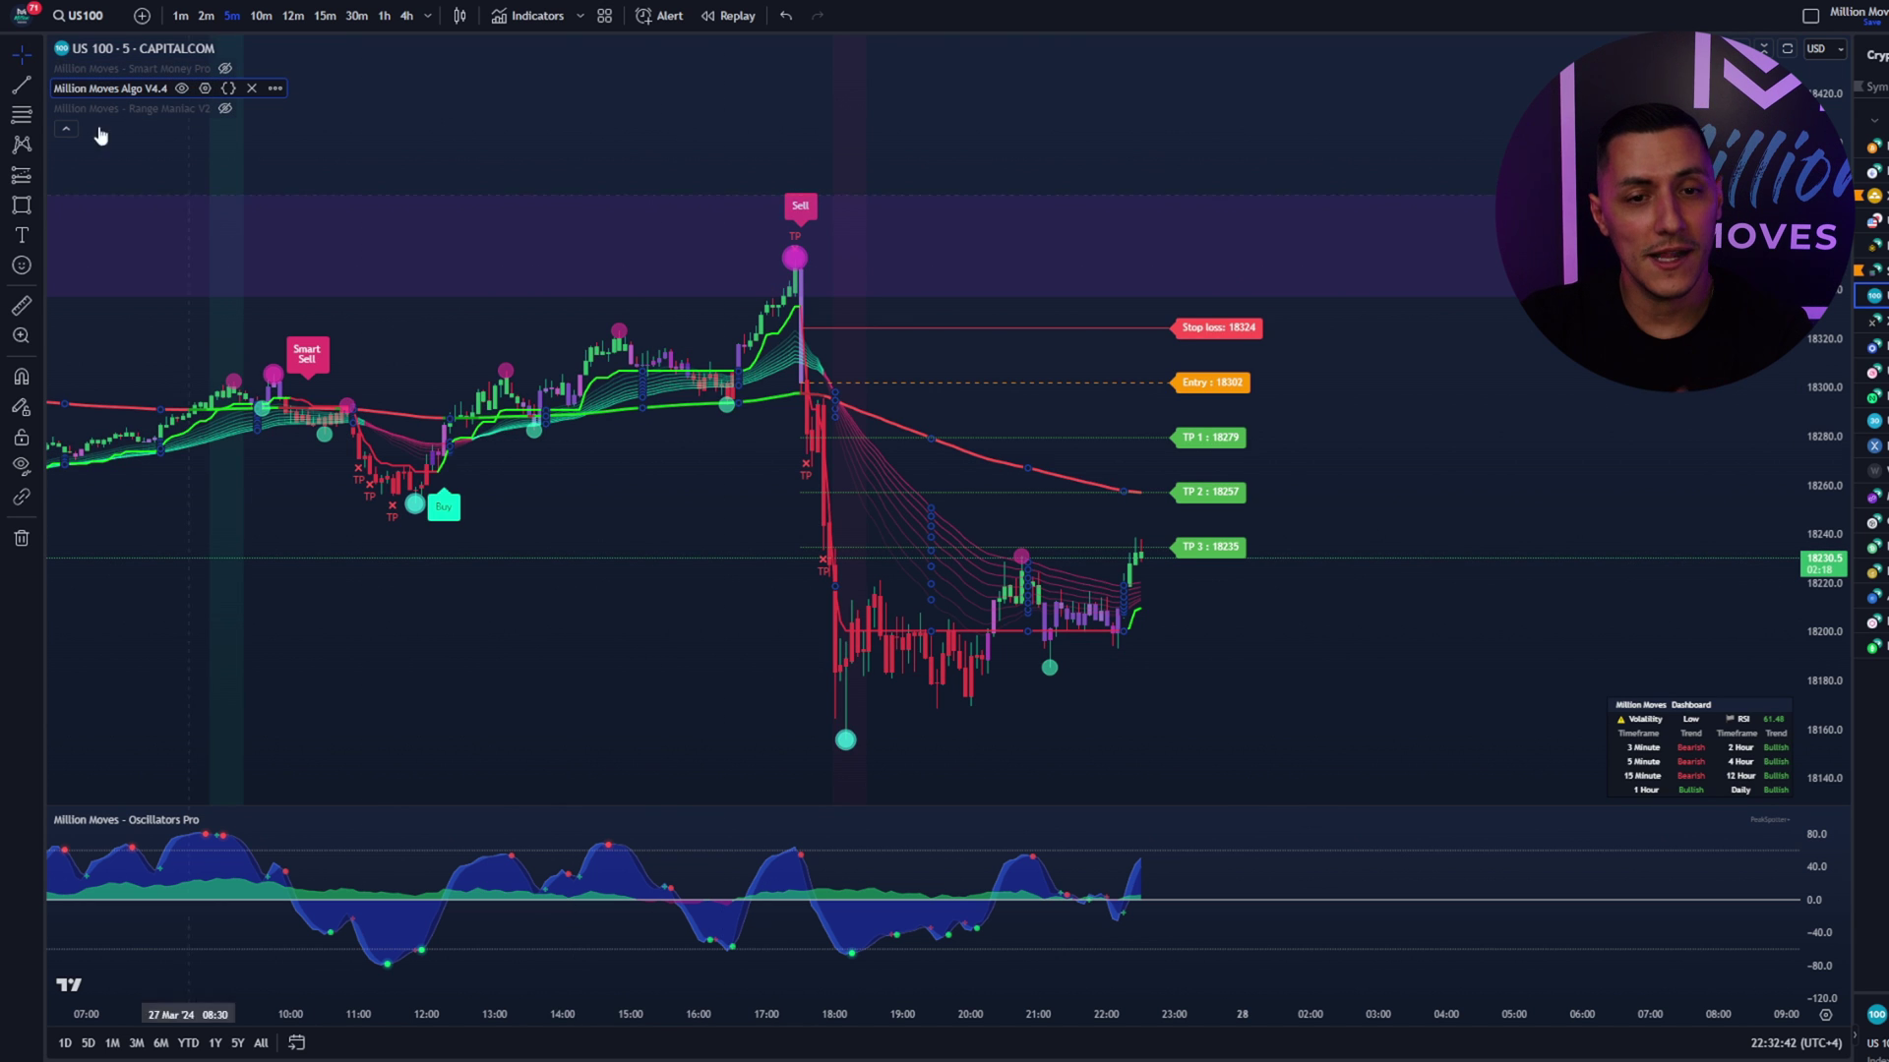
click(181, 87)
click(225, 109)
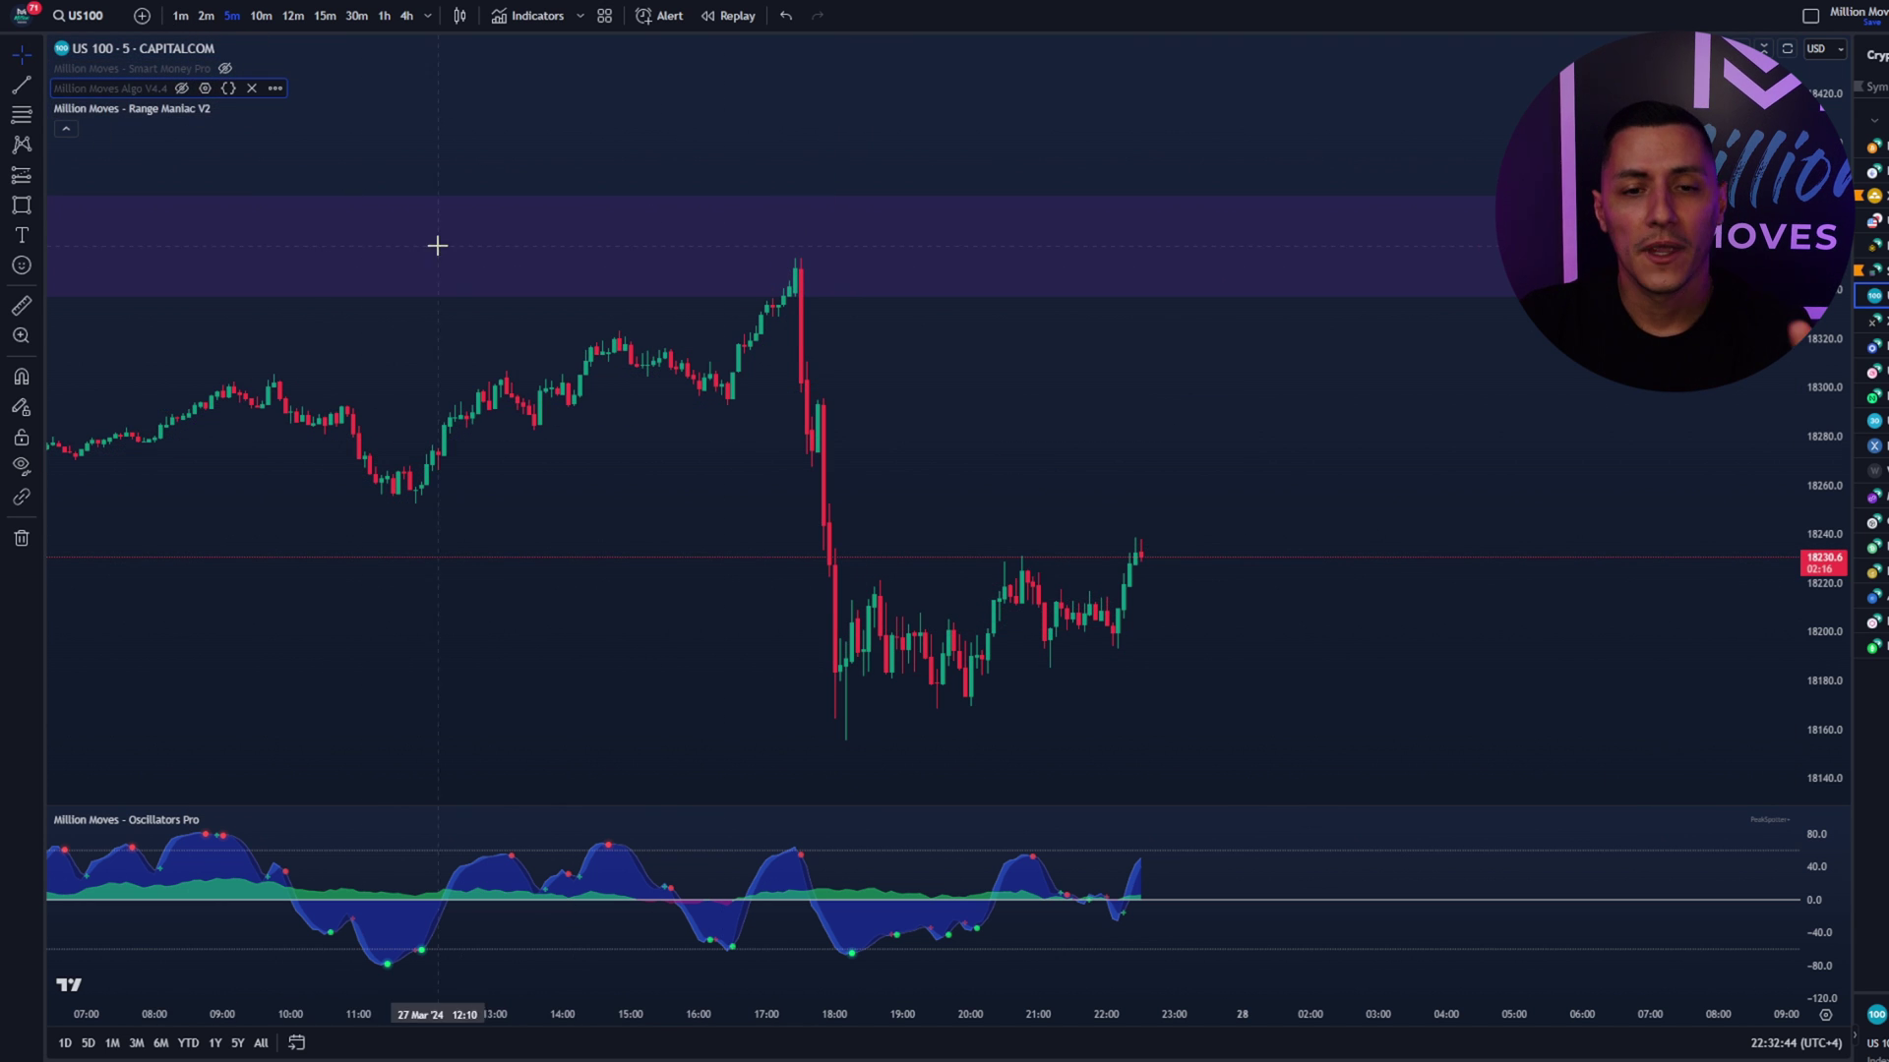